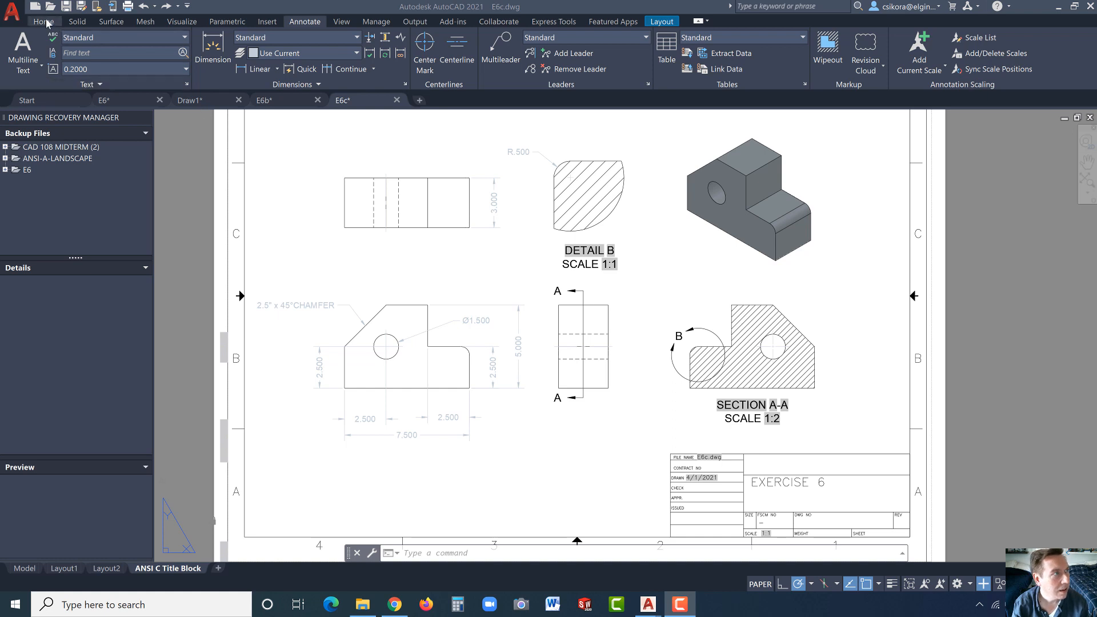
- Create a new drawing from the acad3D template
left_click(35, 6)
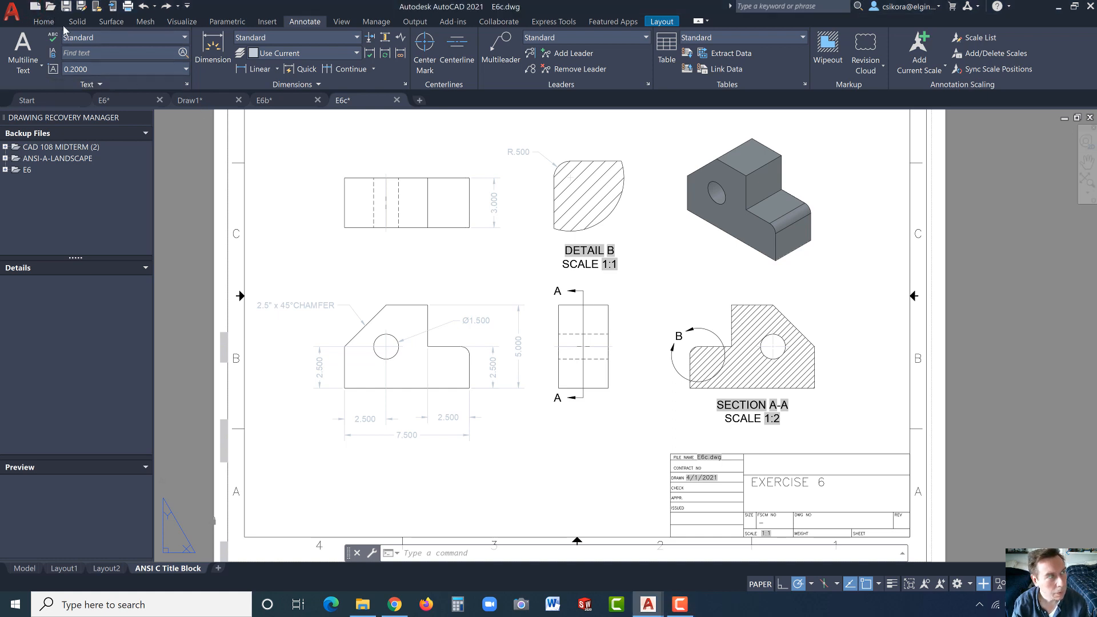
left_click(35, 7)
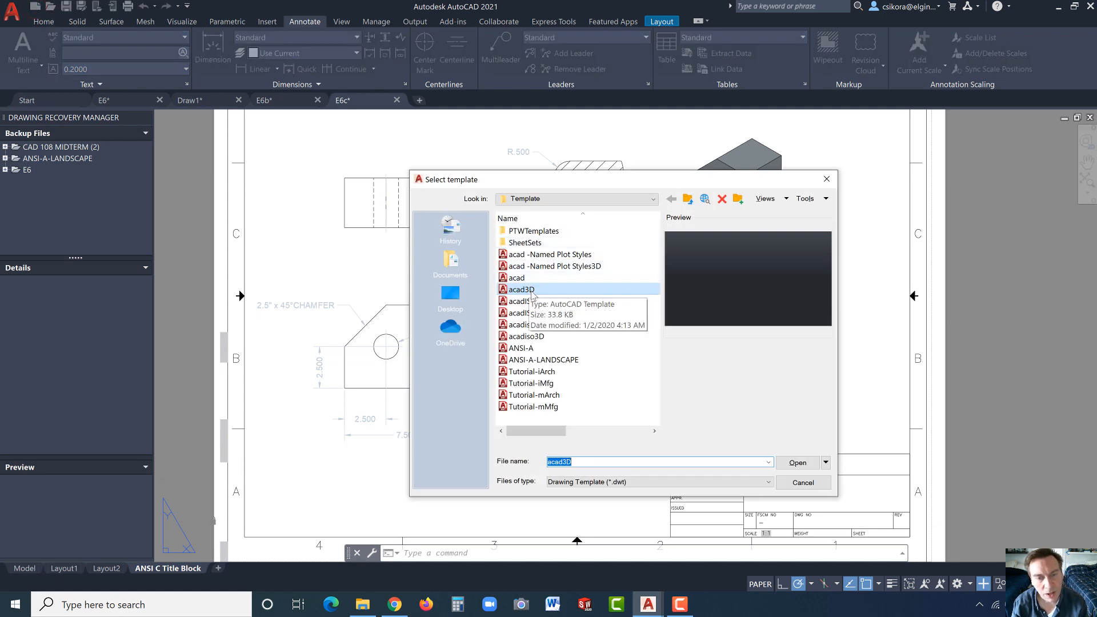
double_click(530, 290)
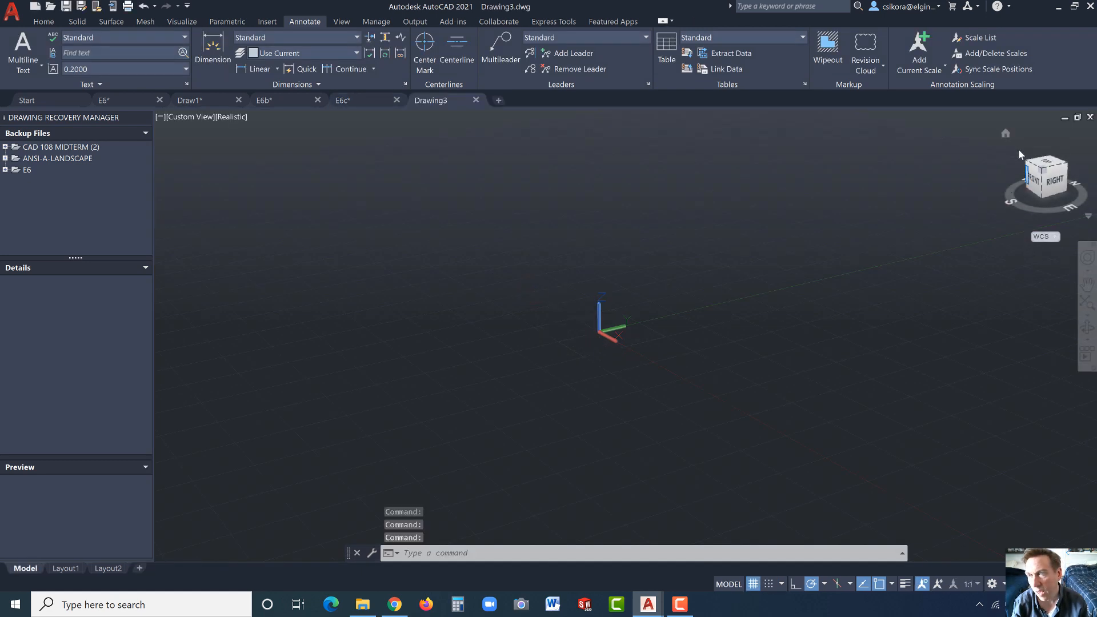
- Set the new drawing to the top view with the 2D Wireframe visual style
left_click(1005, 135)
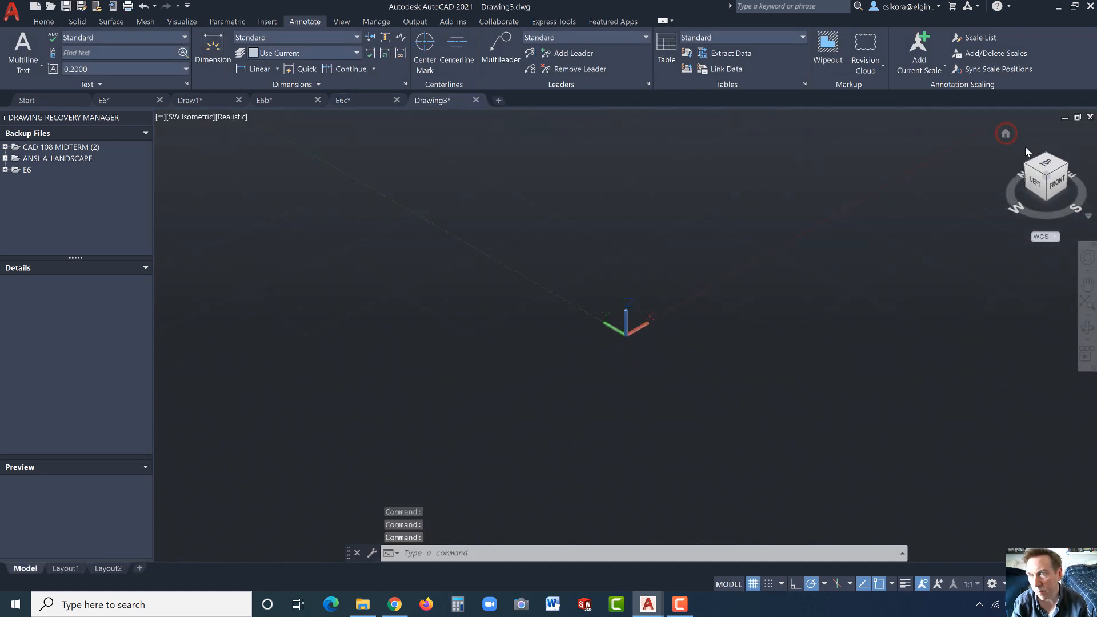
left_click(1042, 165)
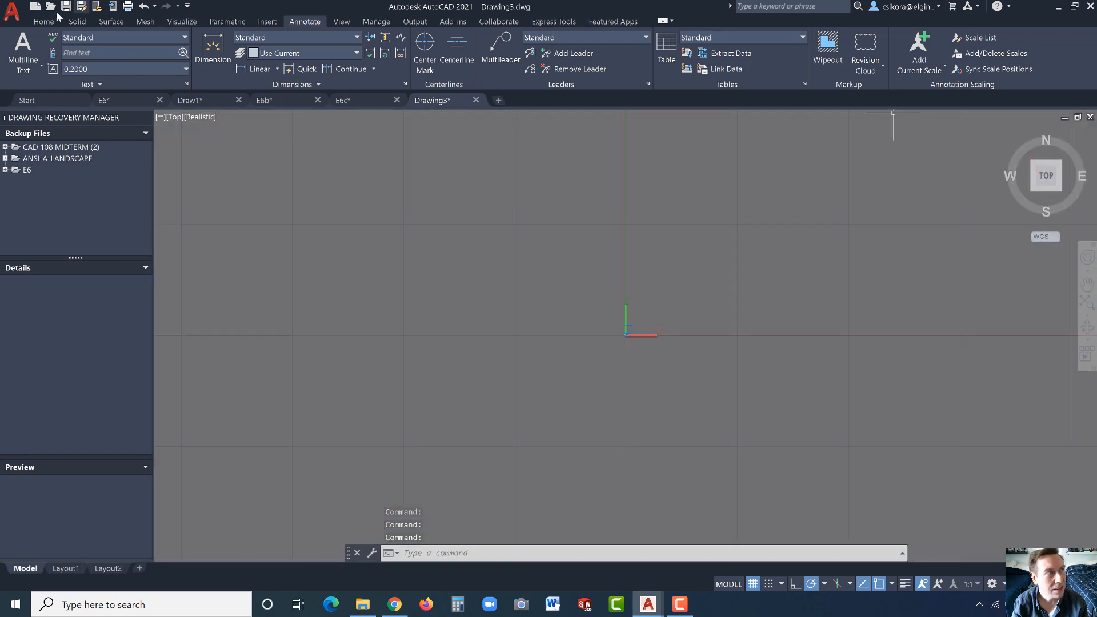
left_click(38, 21)
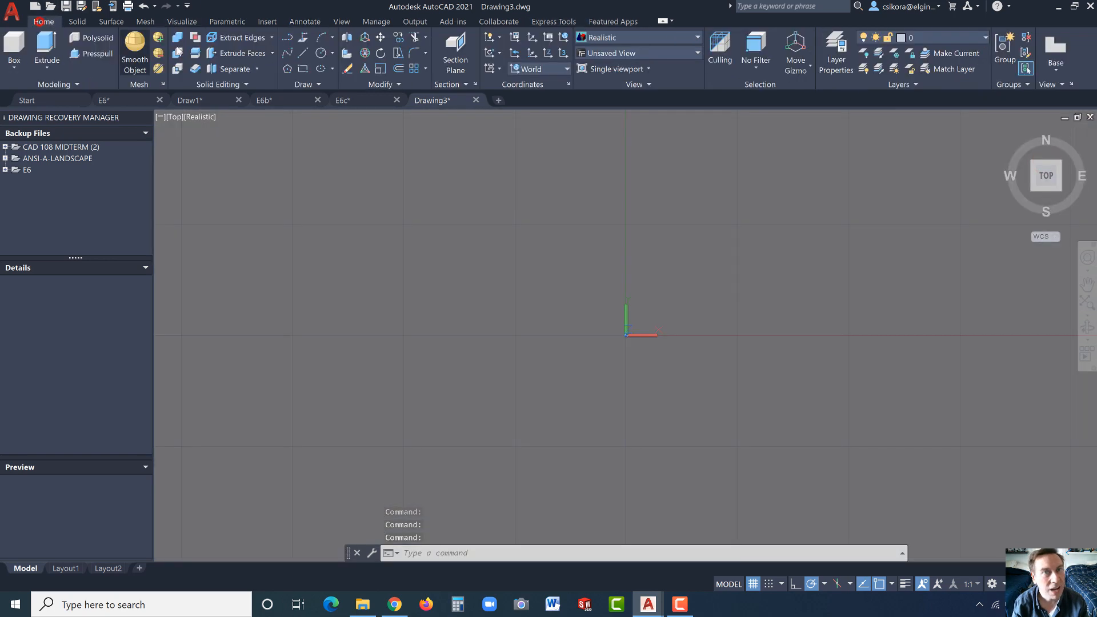
left_click(622, 38)
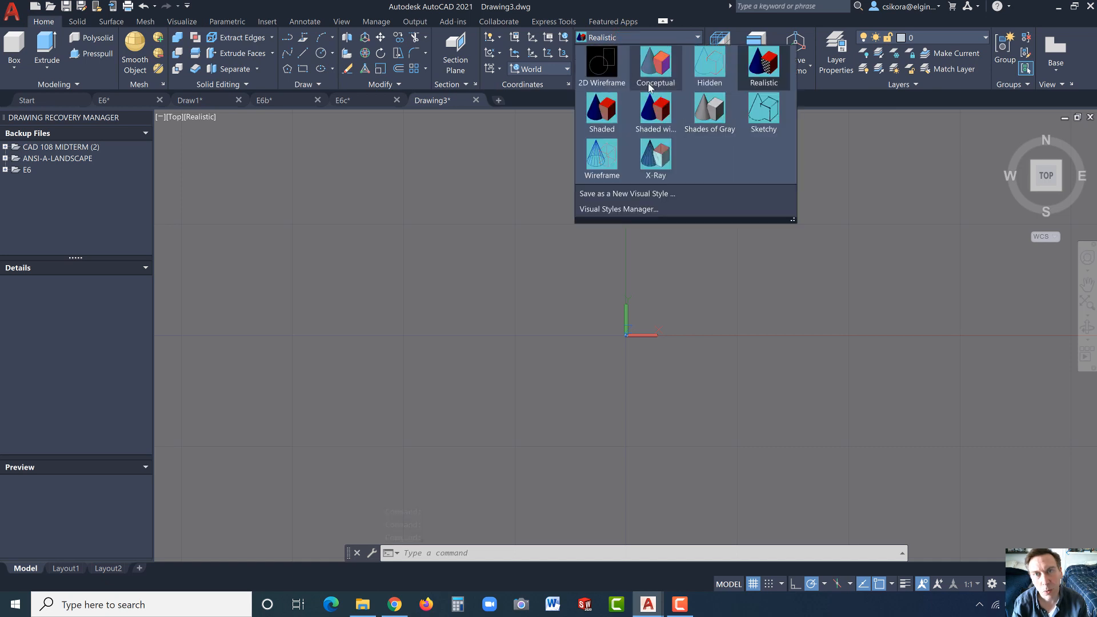
left_click(601, 64)
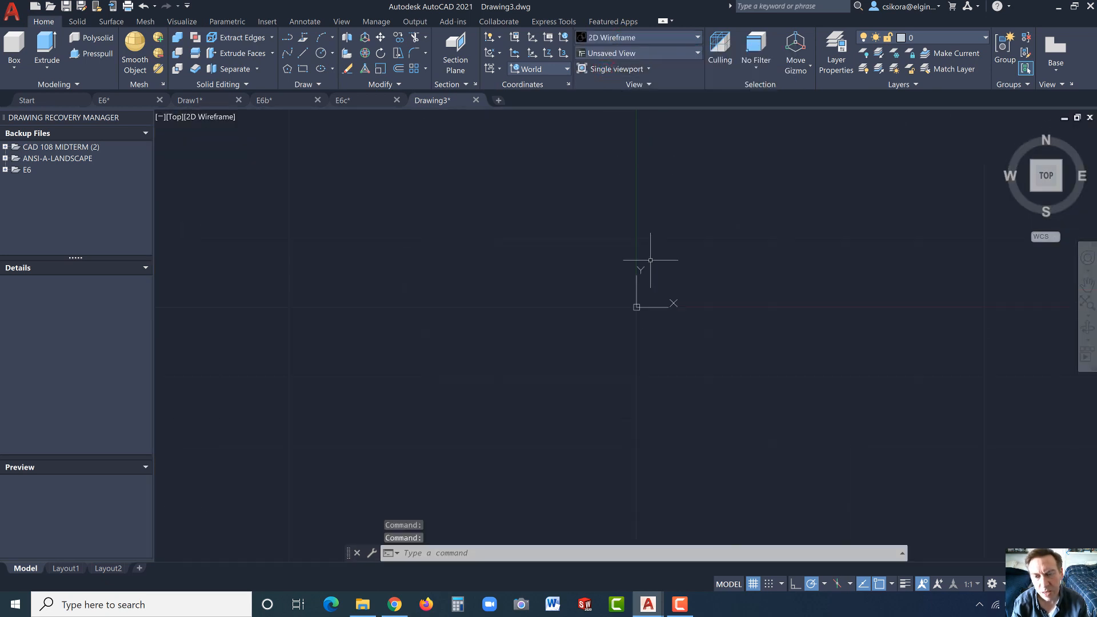
scroll(649, 260, "down", 2)
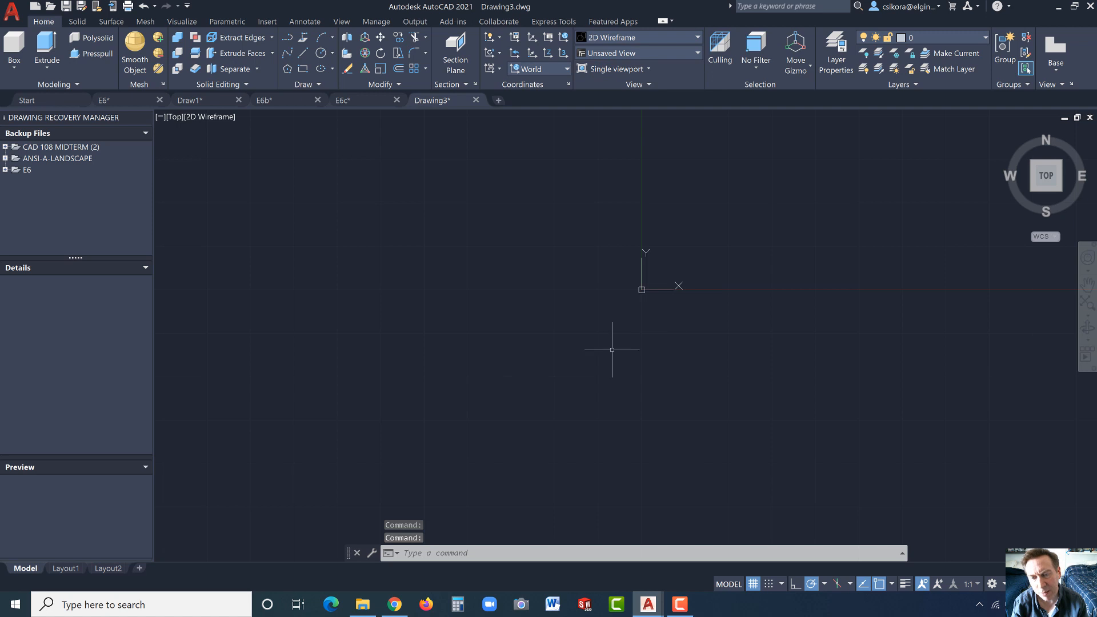
scroll(612, 350, "down", 2)
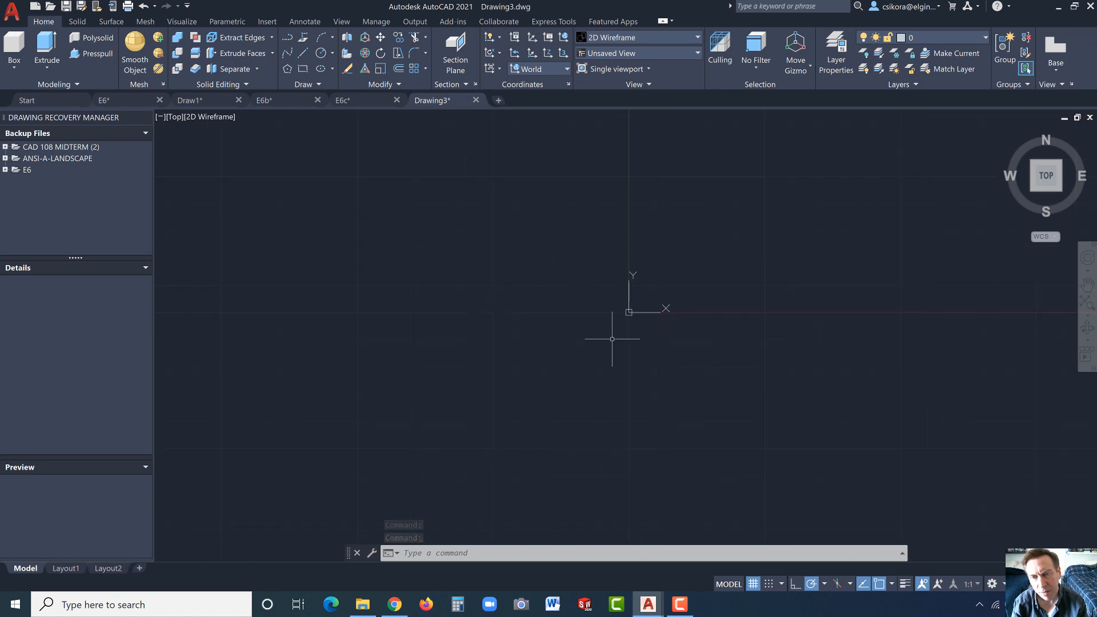
- With grid snap on, start a polyline at the origin, drawing 2.5 units straight up and a 45° segment to (2.5, 5)
left_click(289, 41)
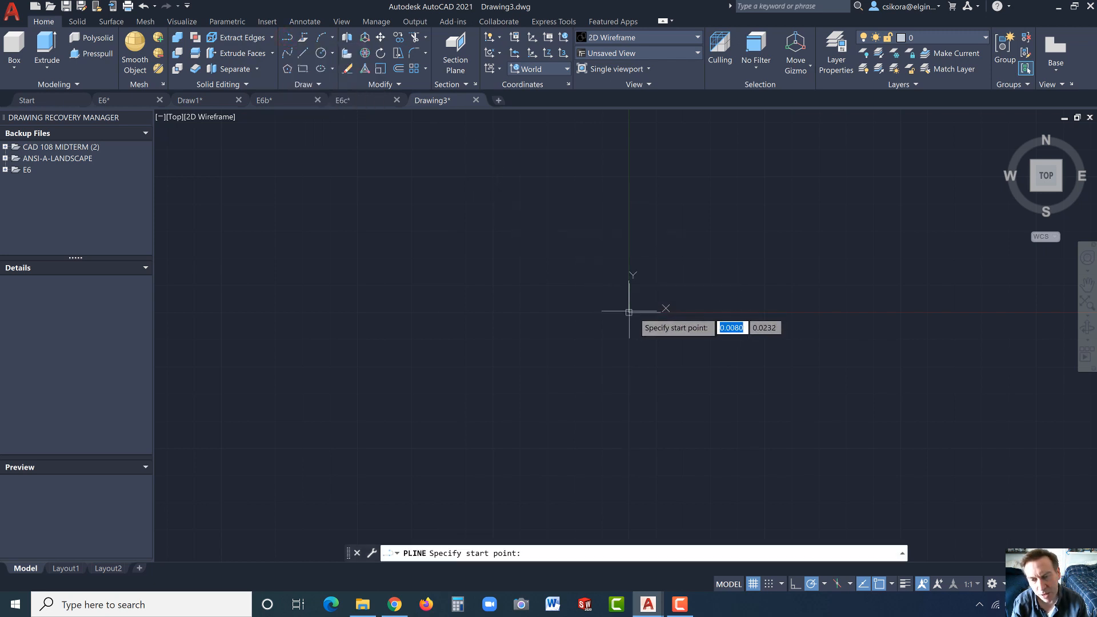
left_click(768, 585)
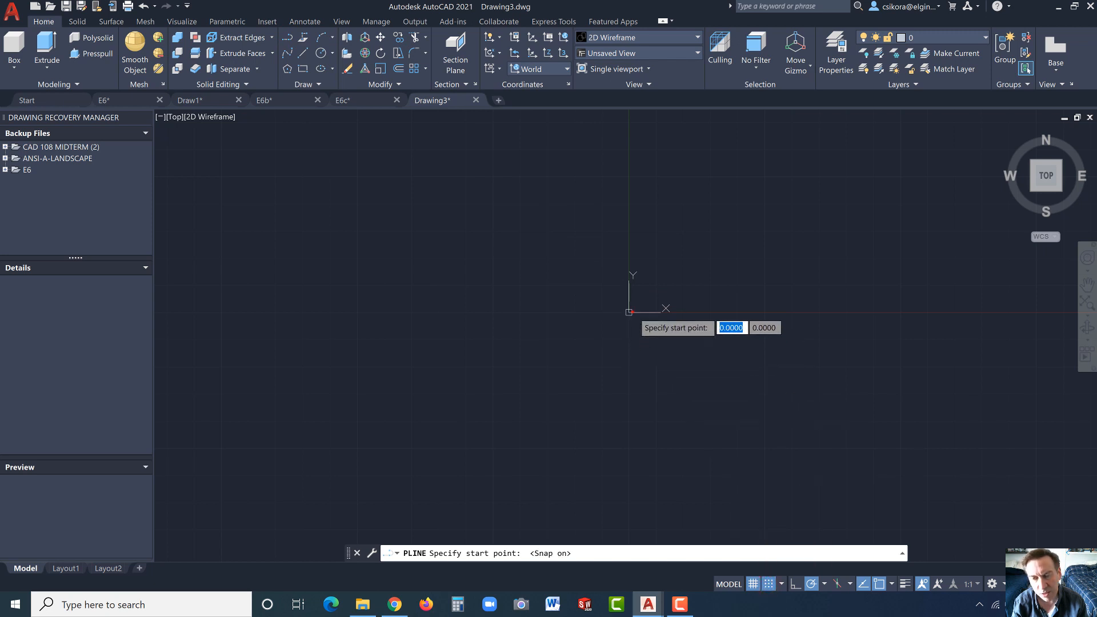
left_click(628, 312)
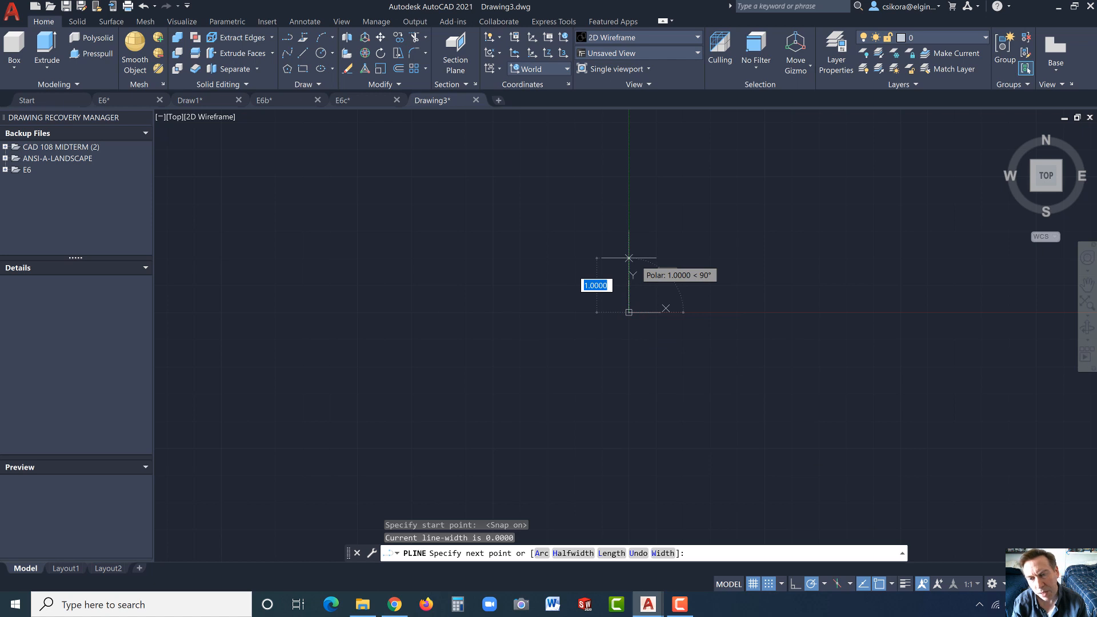
left_click(628, 176)
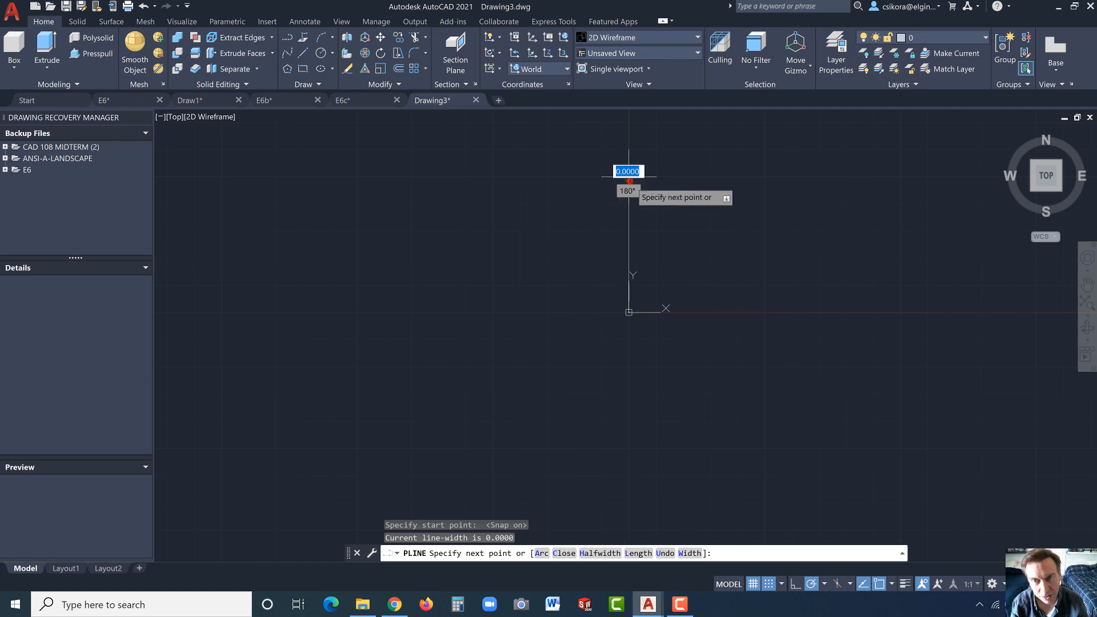
scroll(636, 181, "down", 1)
scroll(514, 321, "down", 1)
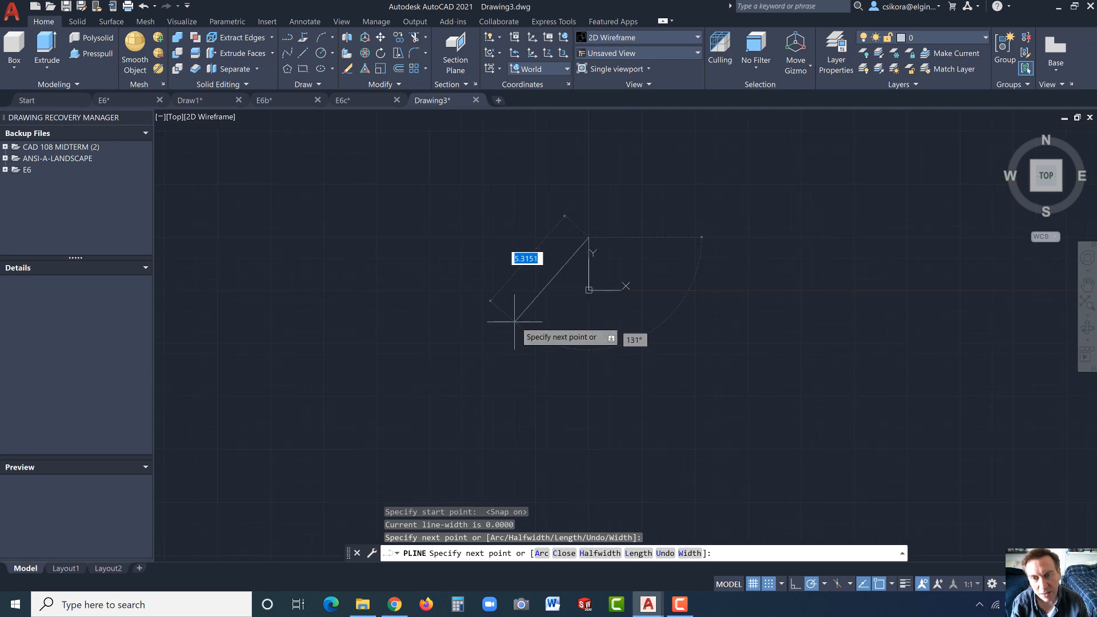
left_click(641, 183)
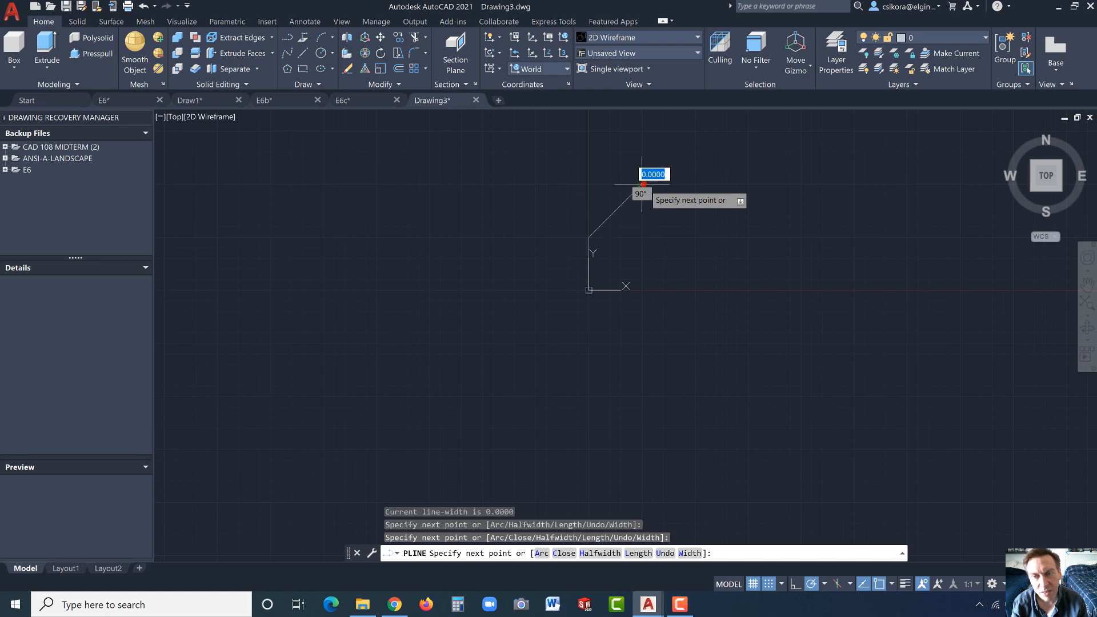
- Continue the polyline 2.5 units right, 2.5 down, 2.5 right, 2.5 down and back to the origin
left_click(694, 183)
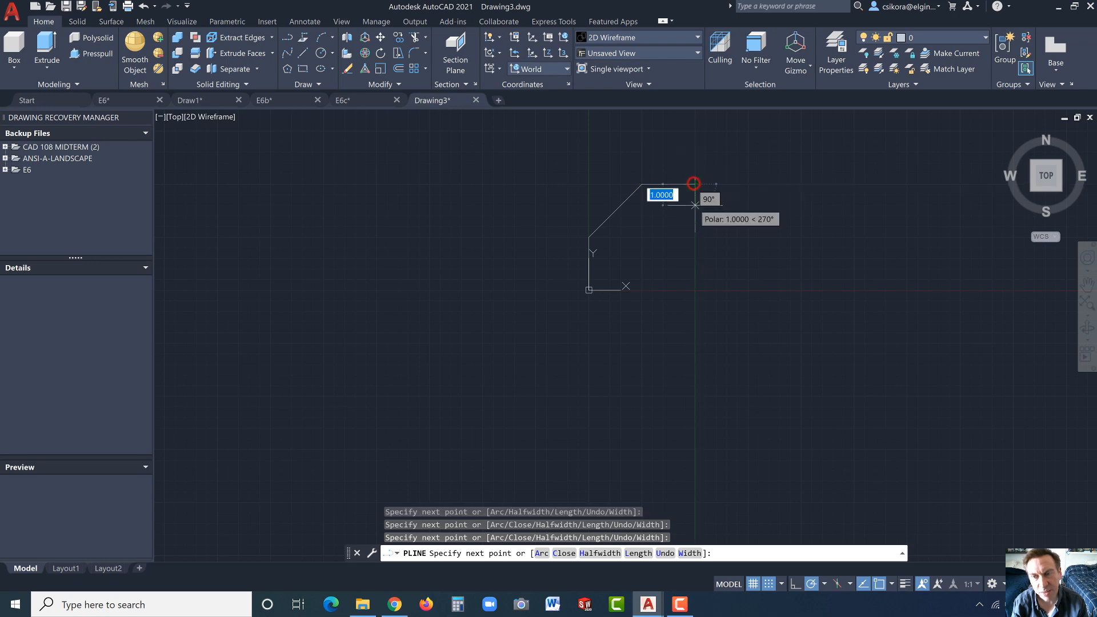
left_click(694, 237)
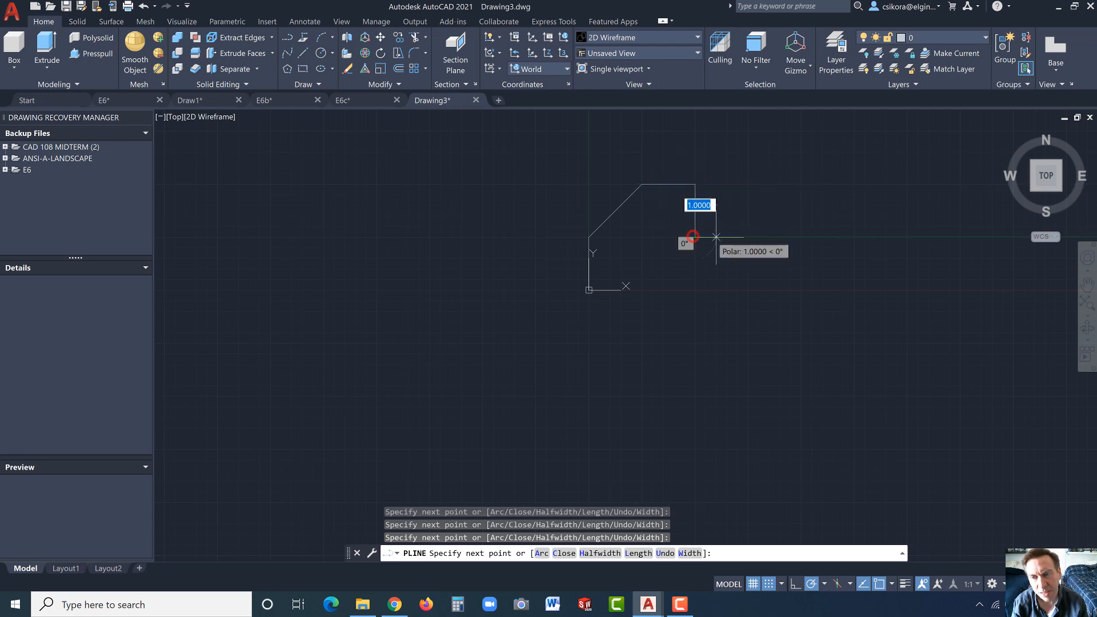
left_click(748, 236)
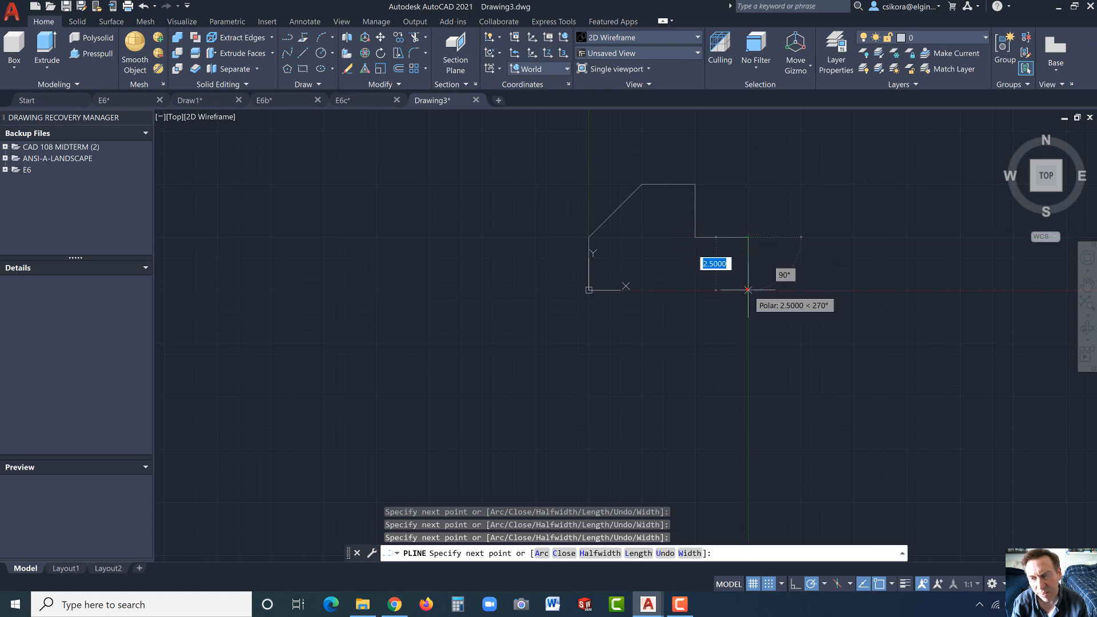
left_click(747, 290)
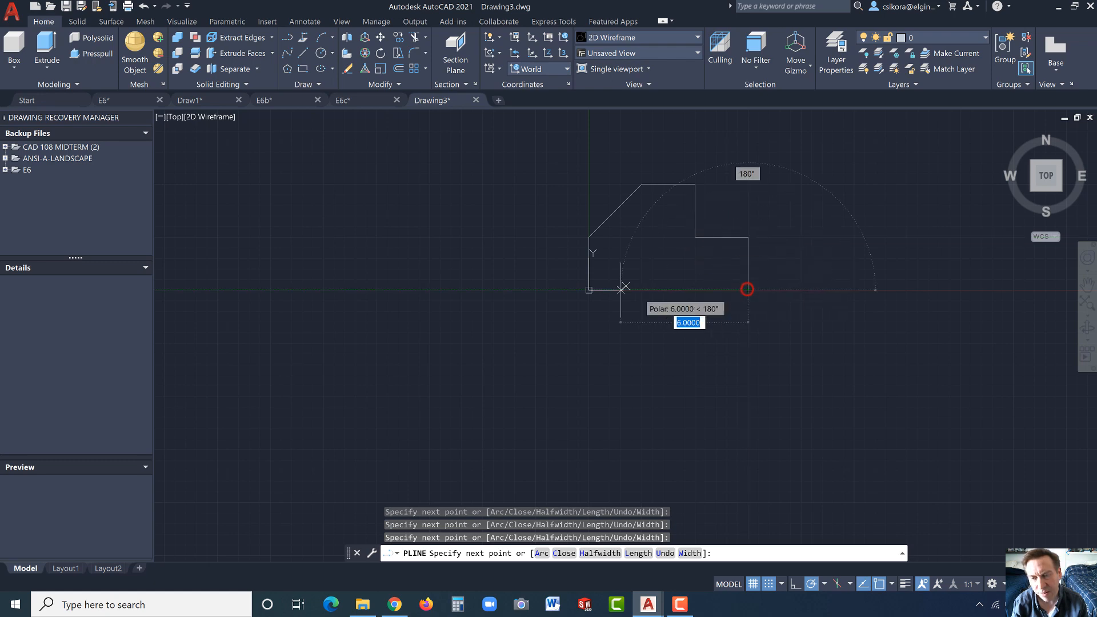
left_click(589, 289)
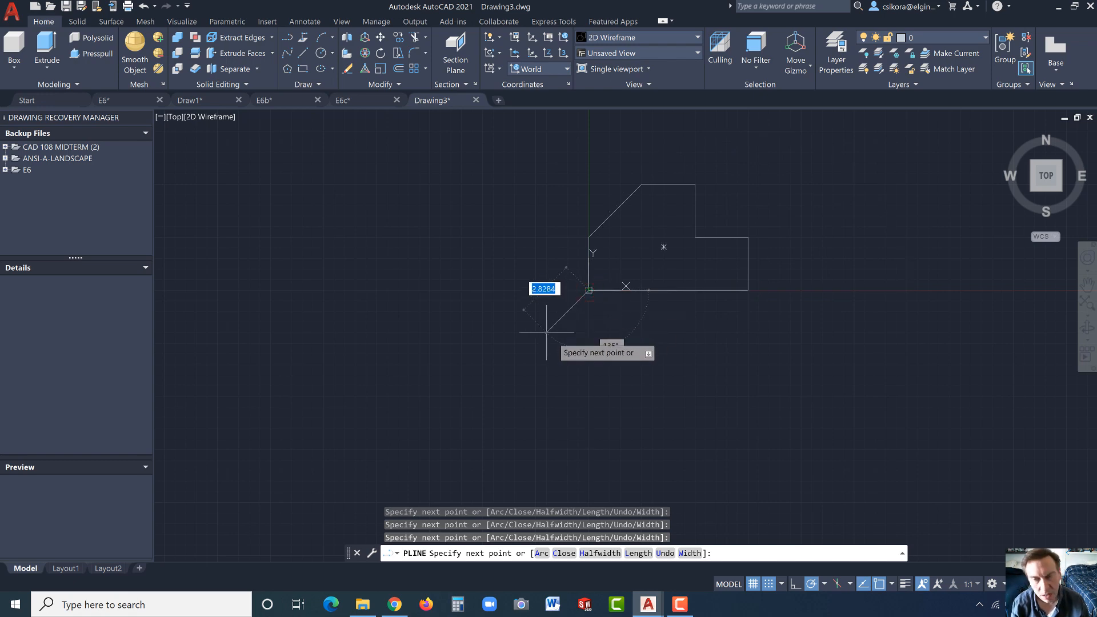
key("Escape")
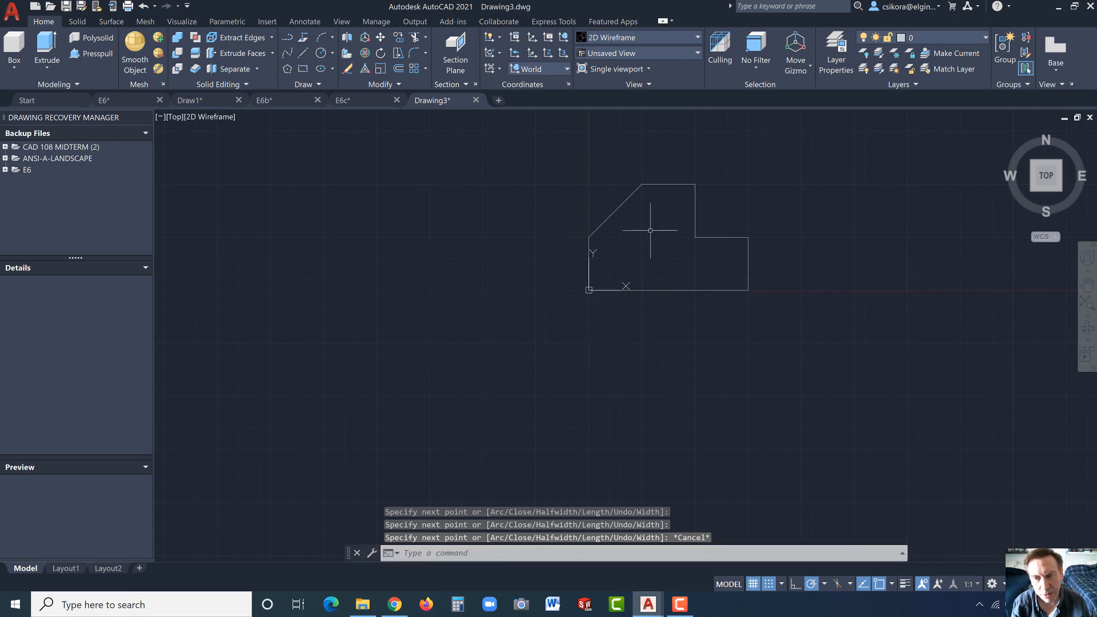
- Draw a 1.5-unit diameter circle inside the profile, centred at (2.5, 2.5), directly below the upper end of the sloped edge
left_click(331, 52)
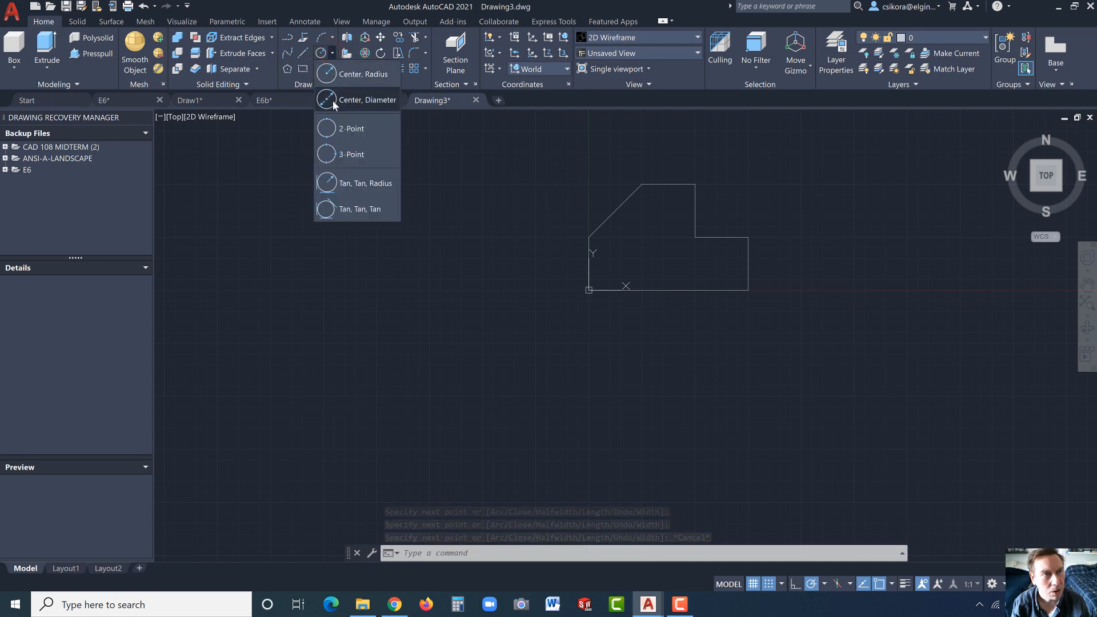
left_click(330, 98)
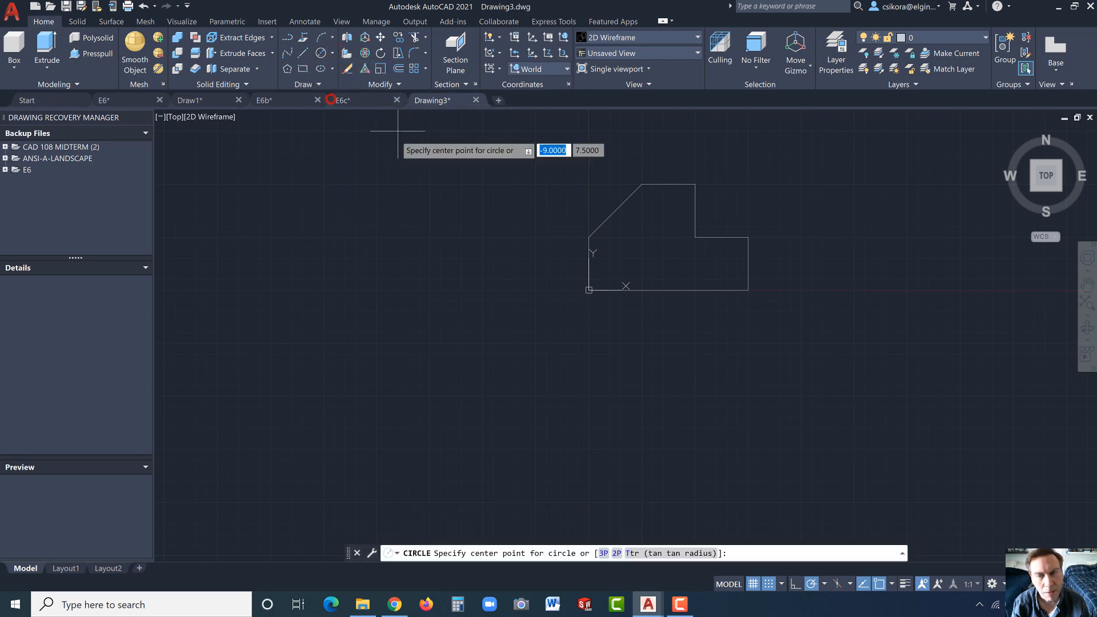
left_click(642, 238)
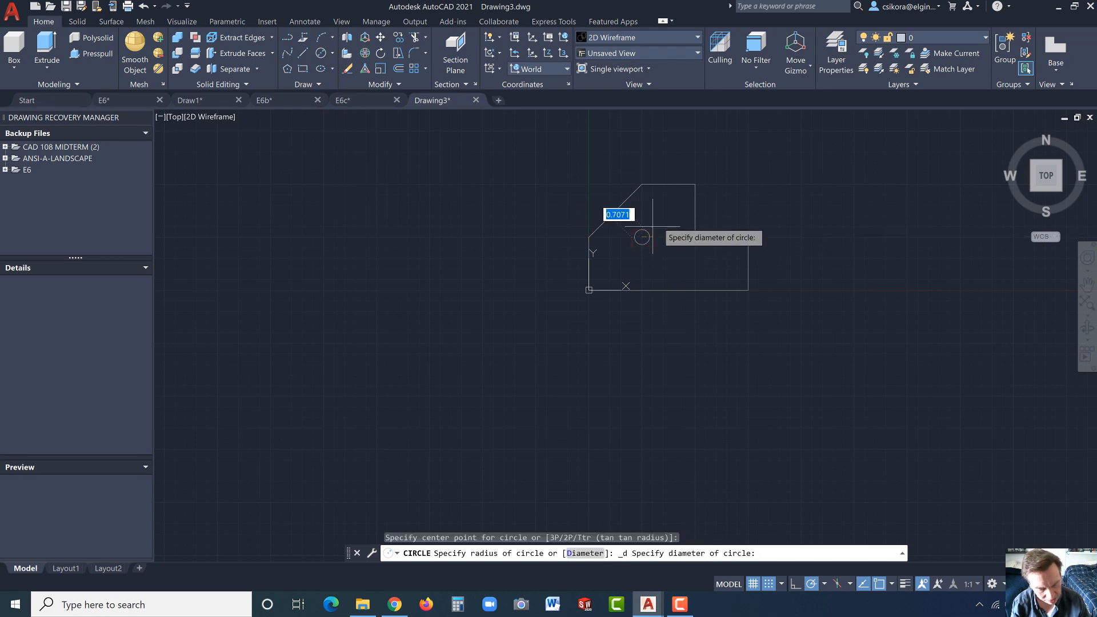
type("1.5")
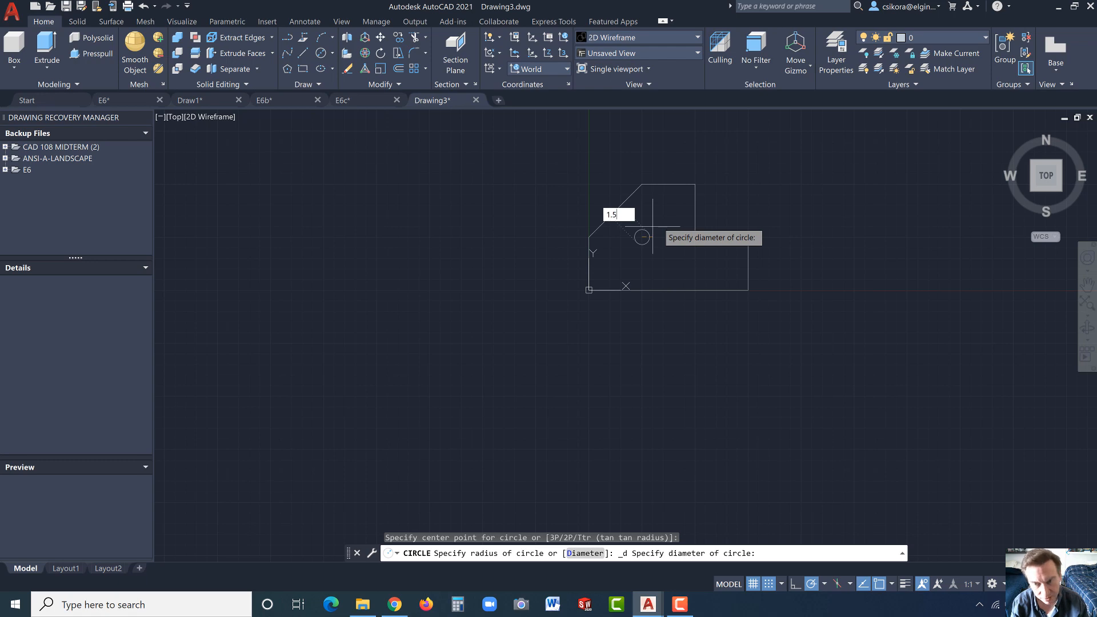
key("Return")
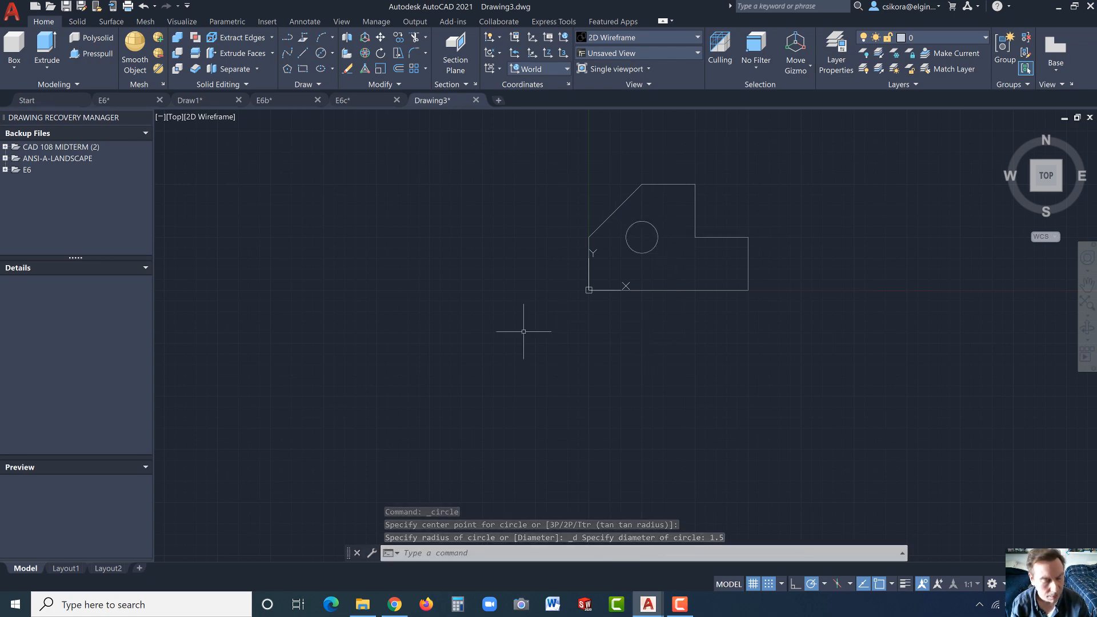
key("Escape")
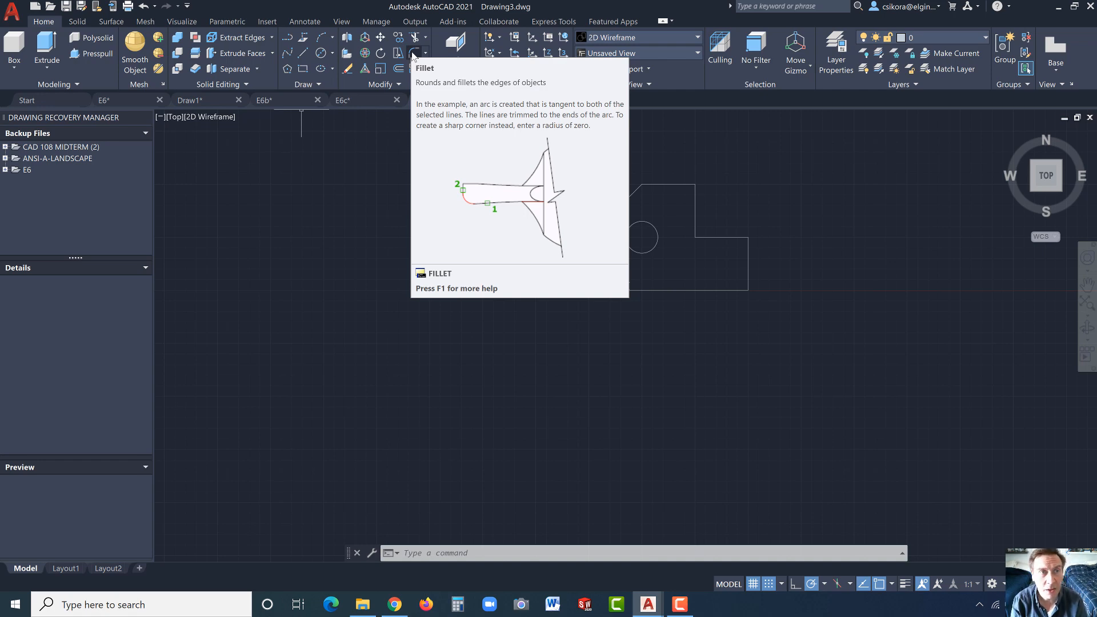
- Fillet the outer upper corner of the profile's lower right step with a radius of 0.75
left_click(413, 54)
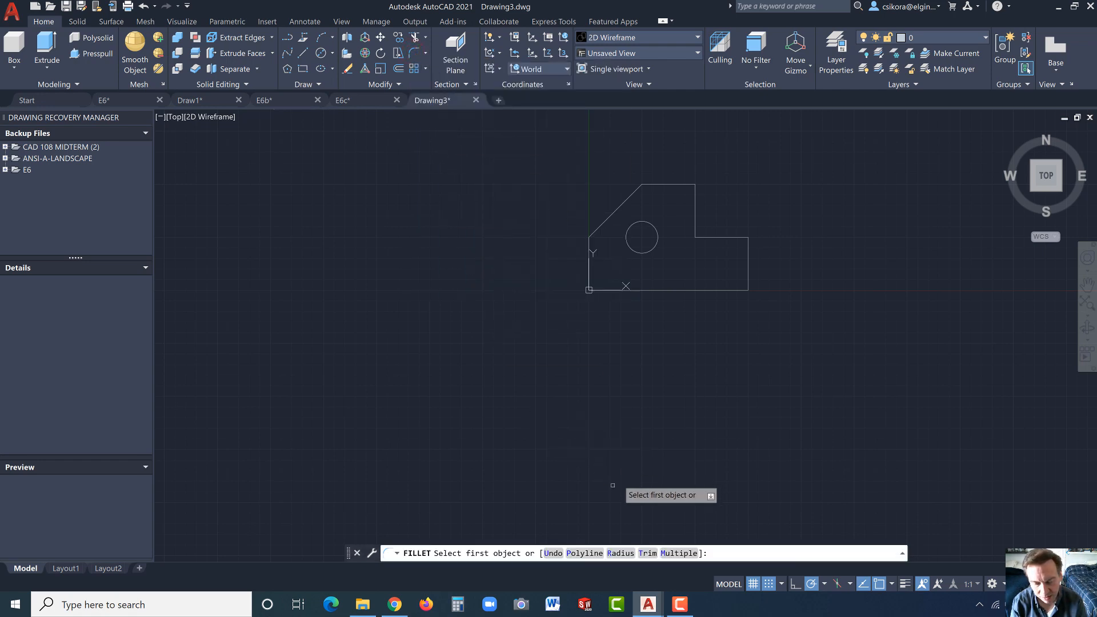
left_click(618, 553)
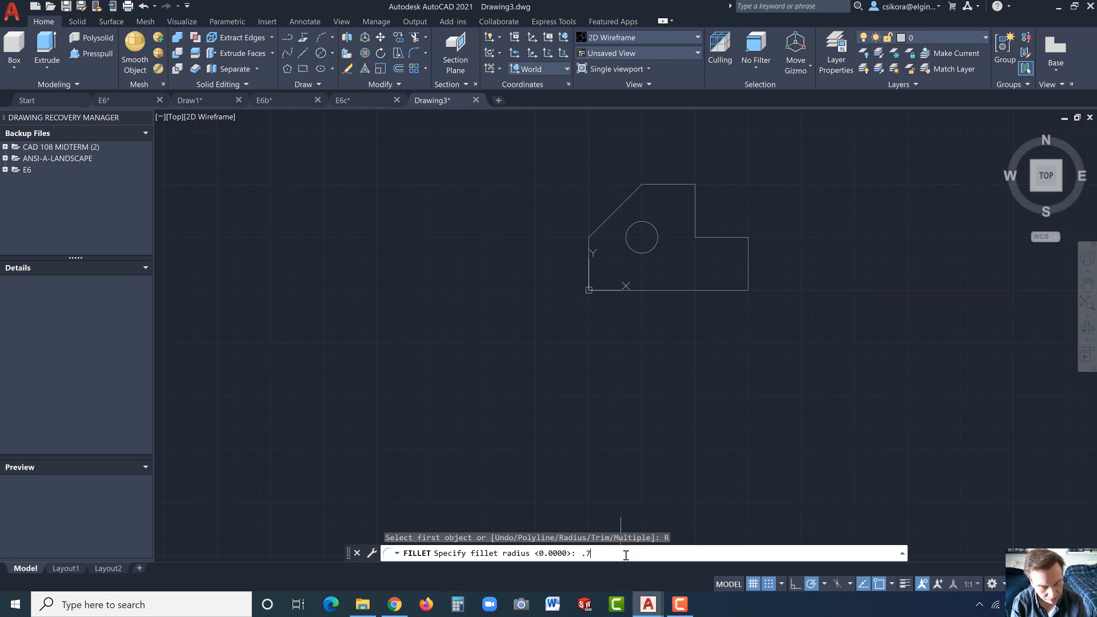
type(".75")
key("Return")
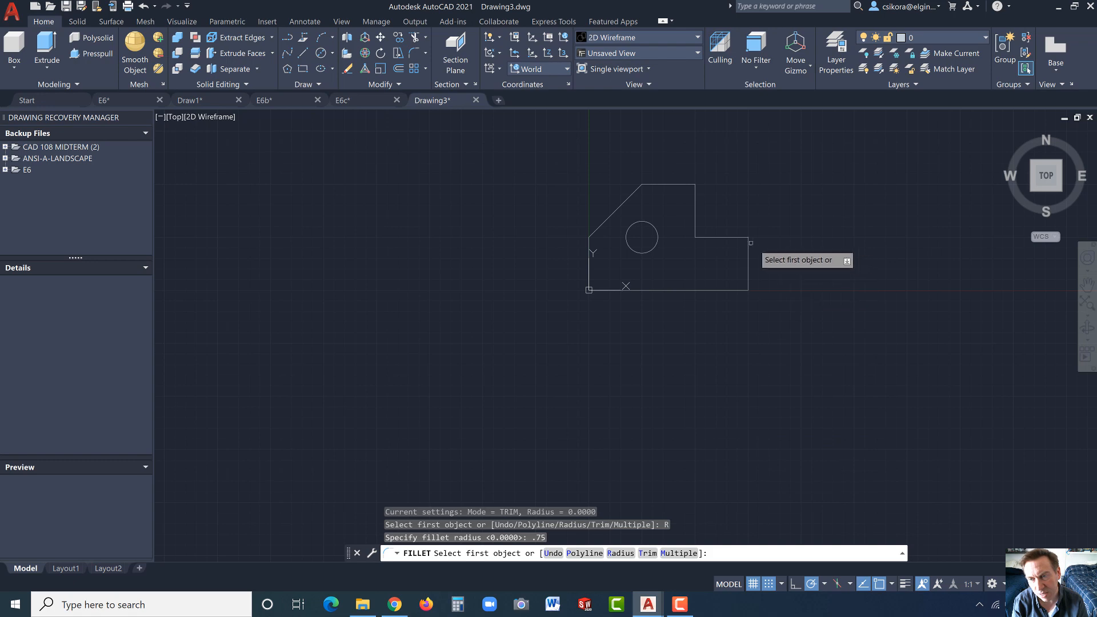
left_click(731, 236)
left_click(748, 252)
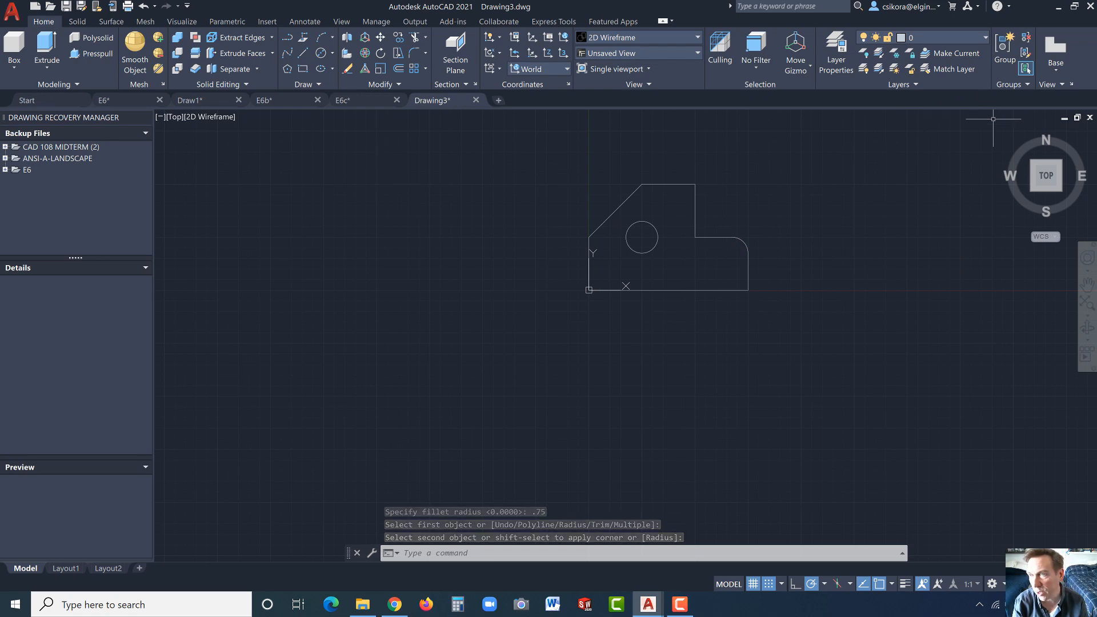
- Extrude both the closed stepped profile and the circle inside it as solids to a height of 3 units
left_click(1004, 135)
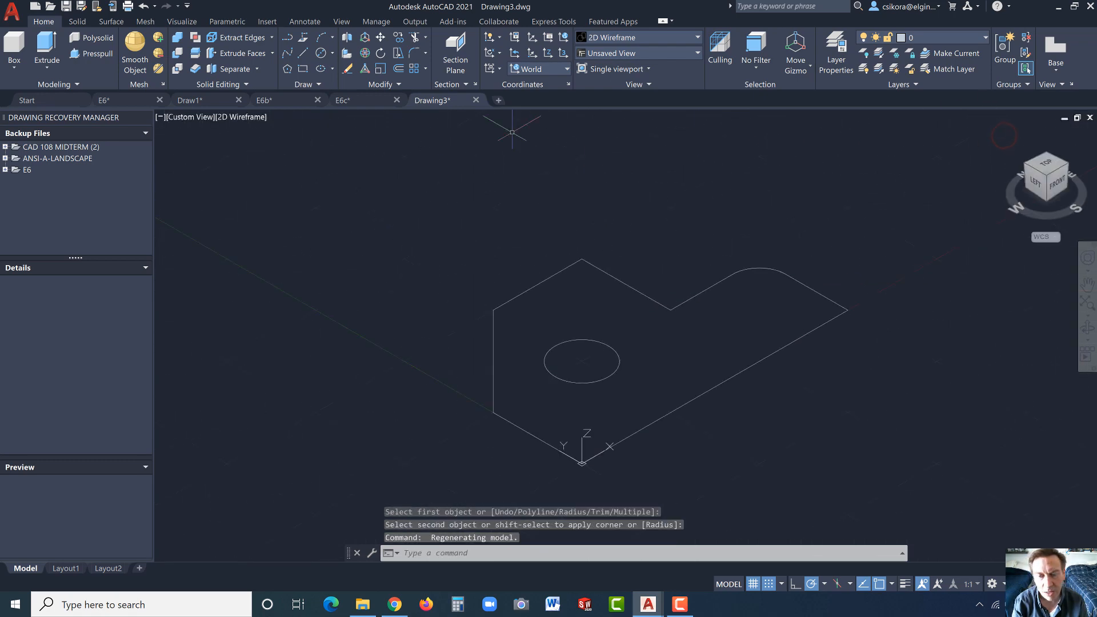
left_click(44, 41)
left_click(417, 170)
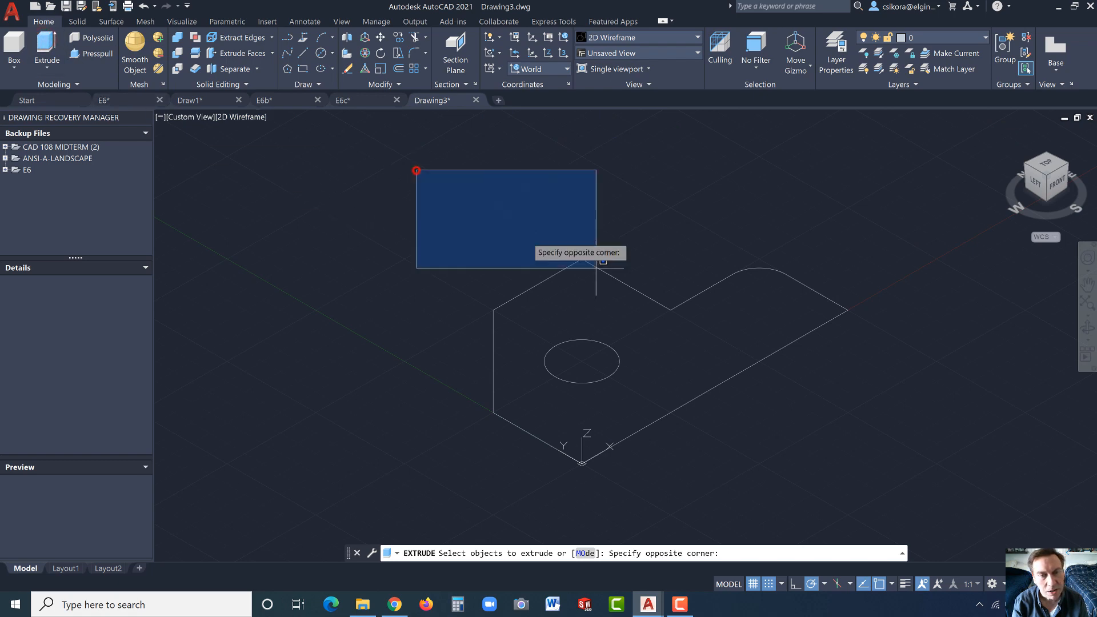
left_click(902, 483)
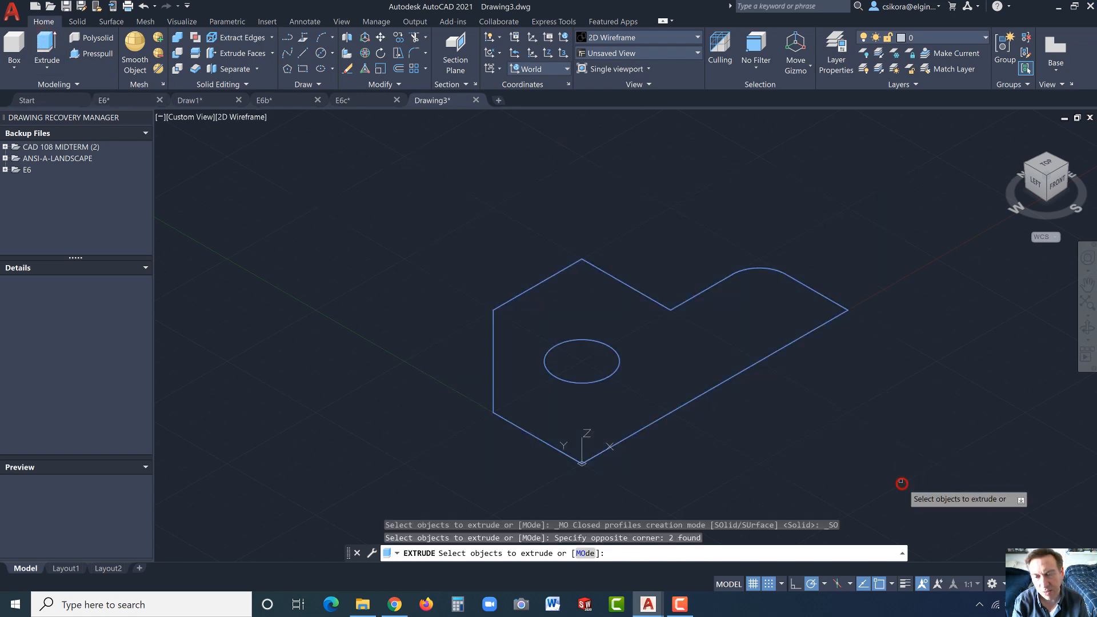
key("Return")
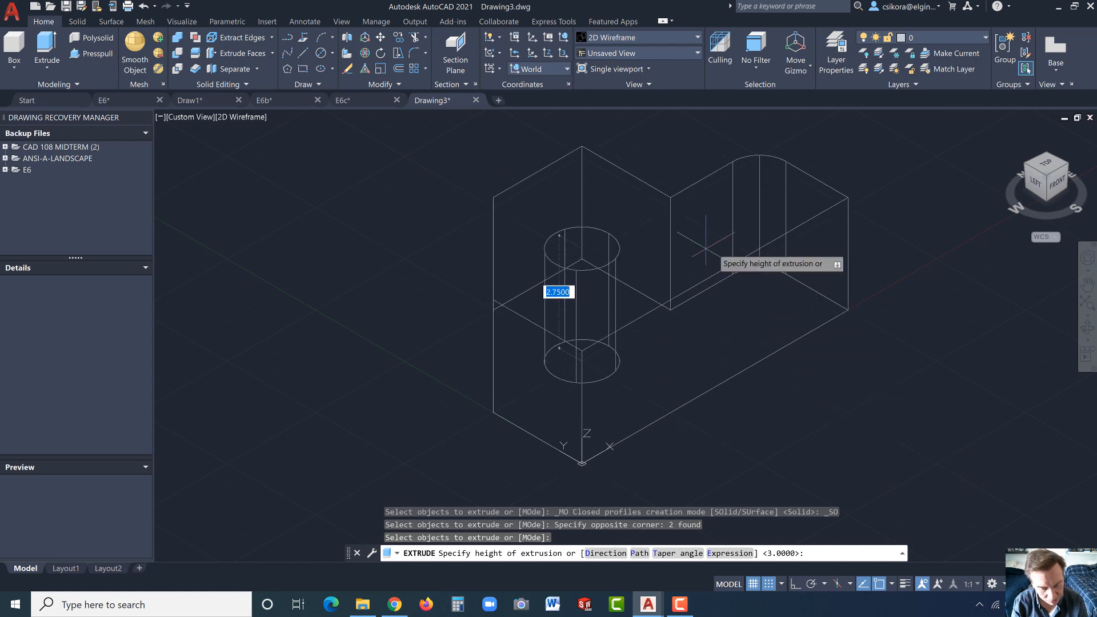
type("3")
key("Return")
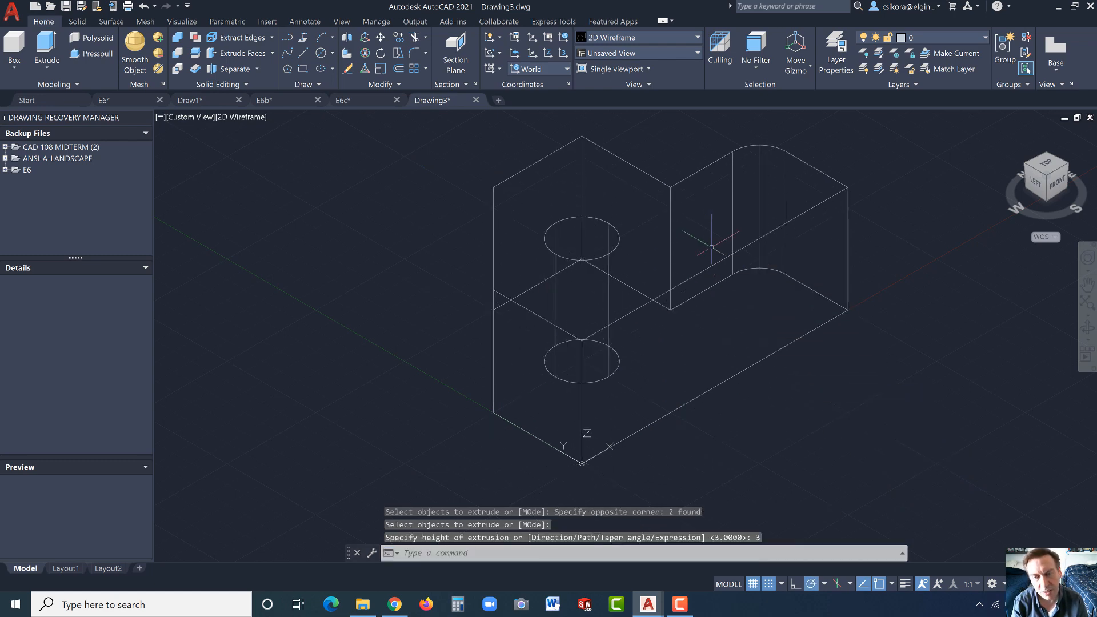
- Apply the Shades of Gray visual style and subtract the extruded cylinder from the block to cut the through hole
left_click(608, 40)
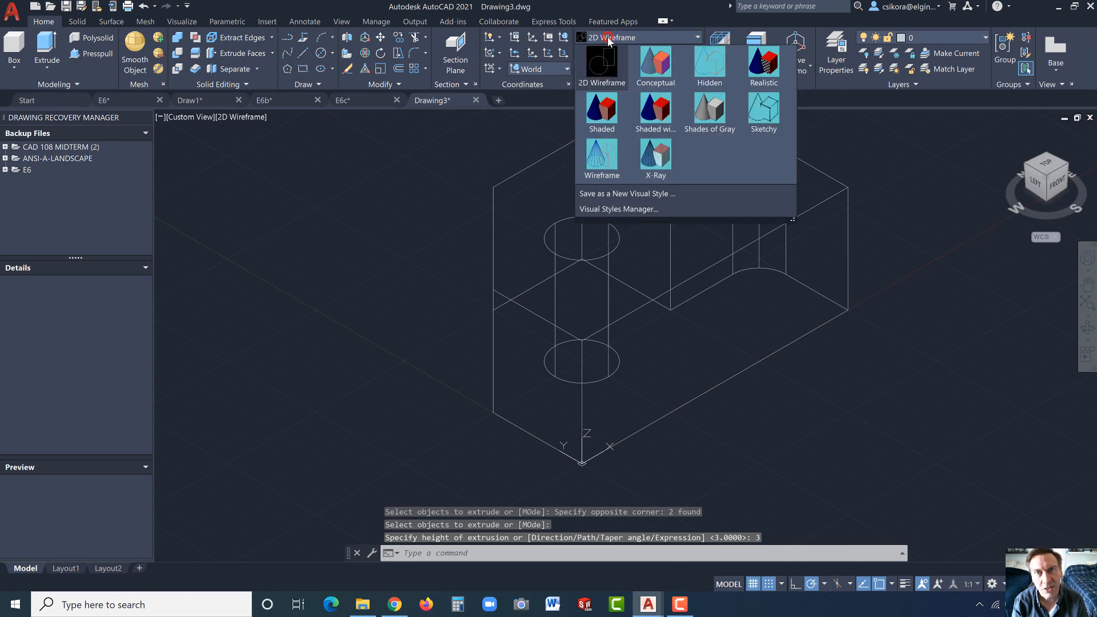
left_click(707, 115)
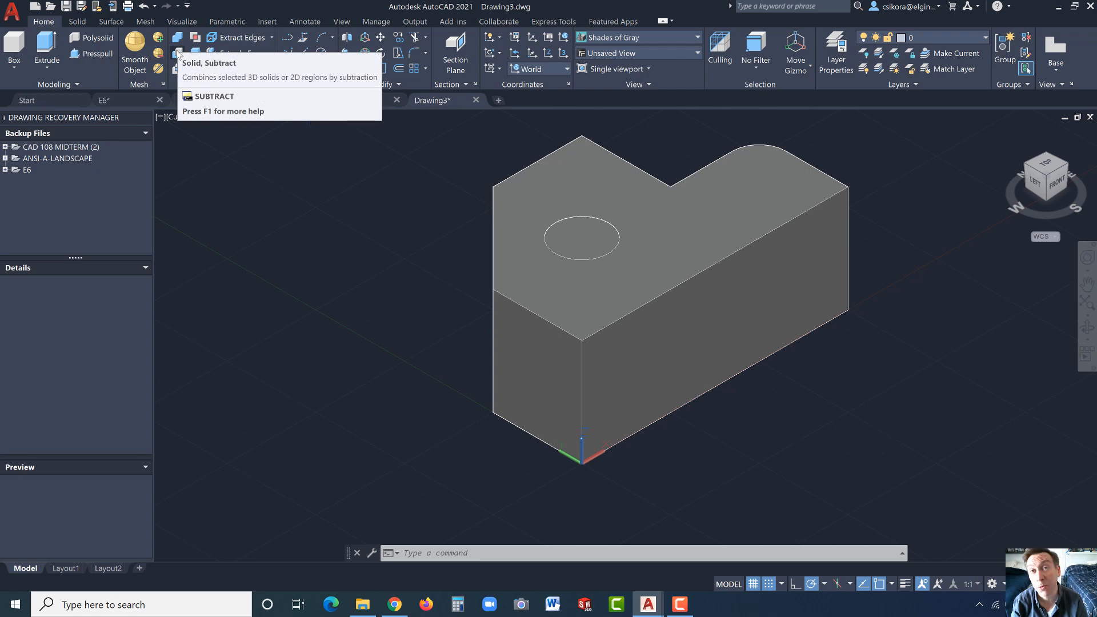
left_click(177, 53)
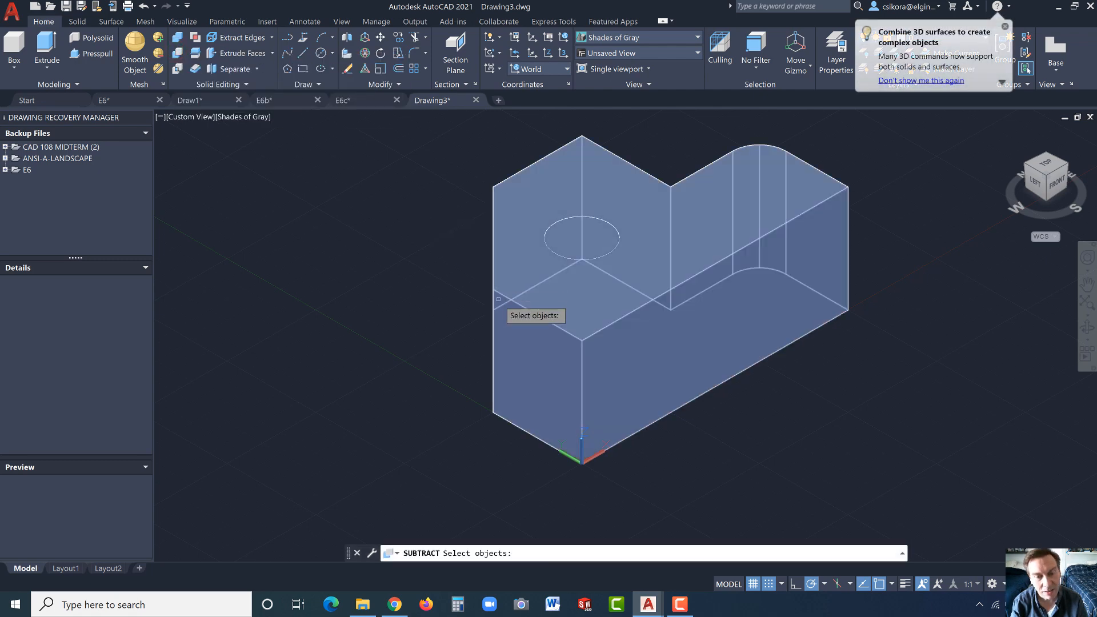
left_click(498, 299)
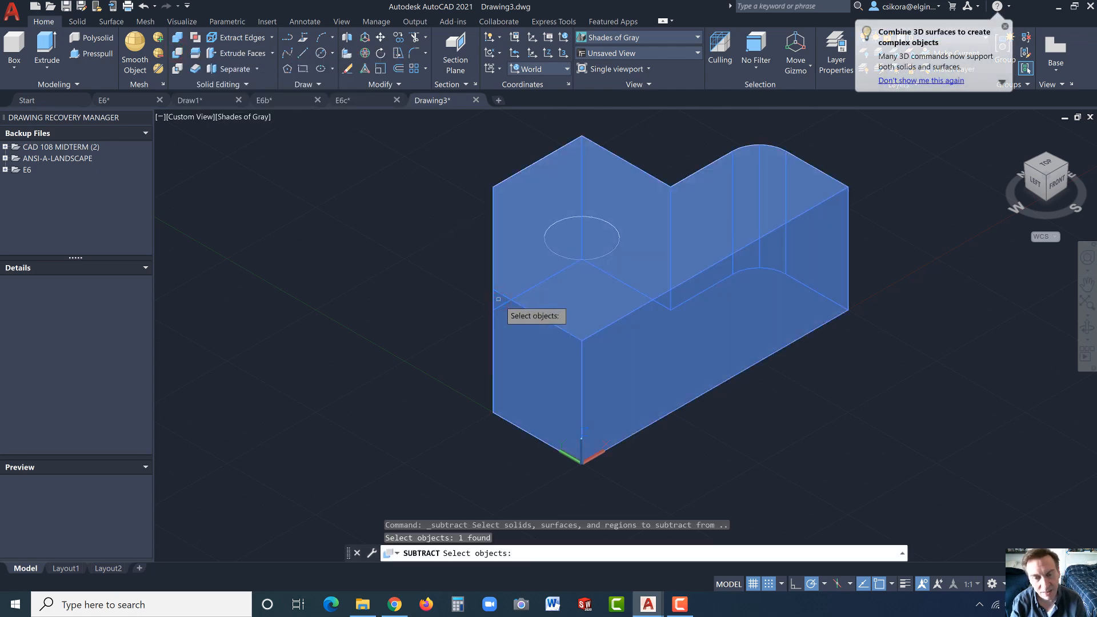
key("Return")
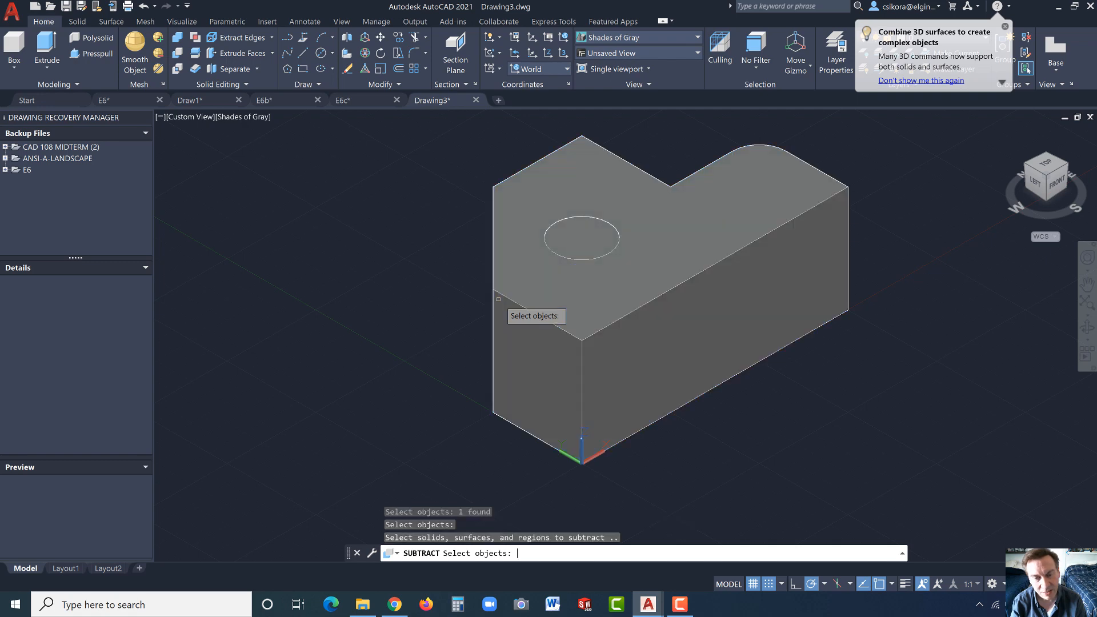
left_click(597, 231)
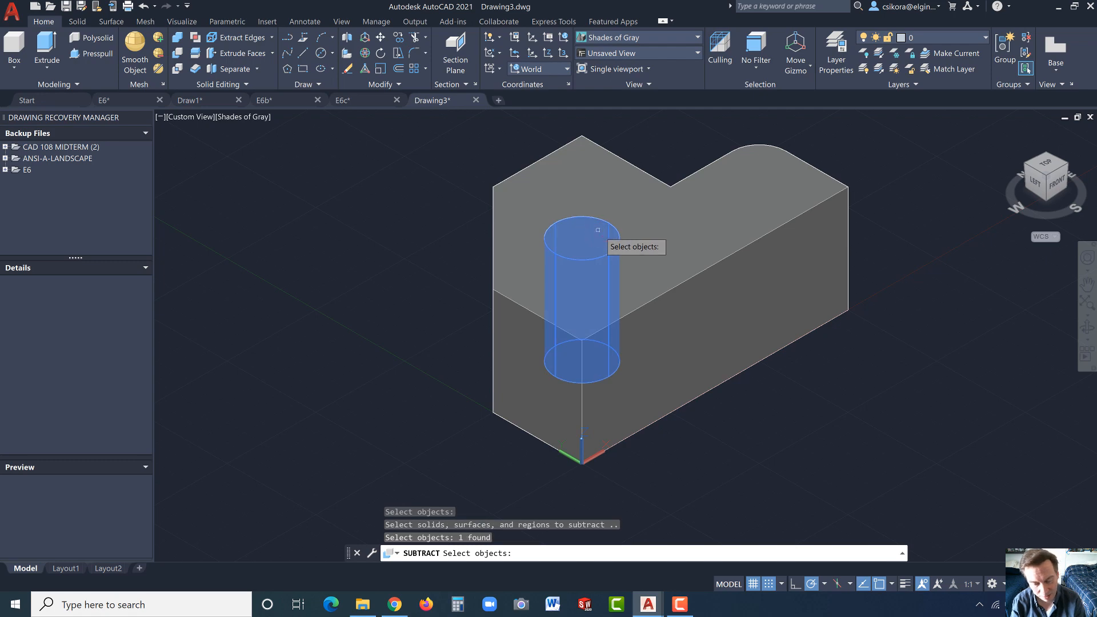
key("Return")
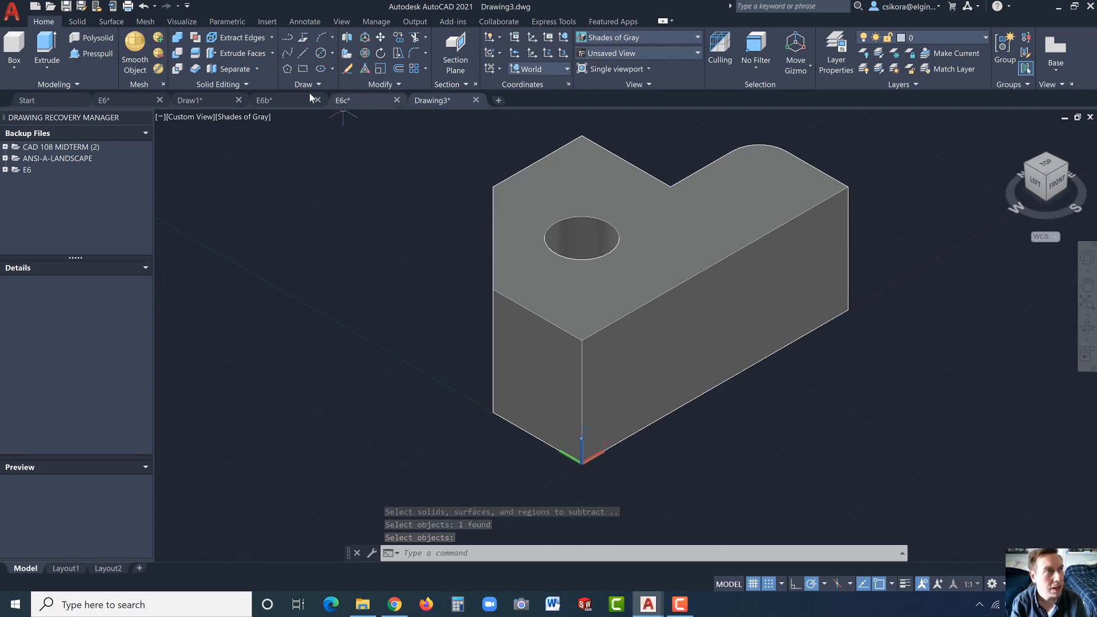
- Save the drawing in the Documents folder as E6d.dwg
left_click(66, 6)
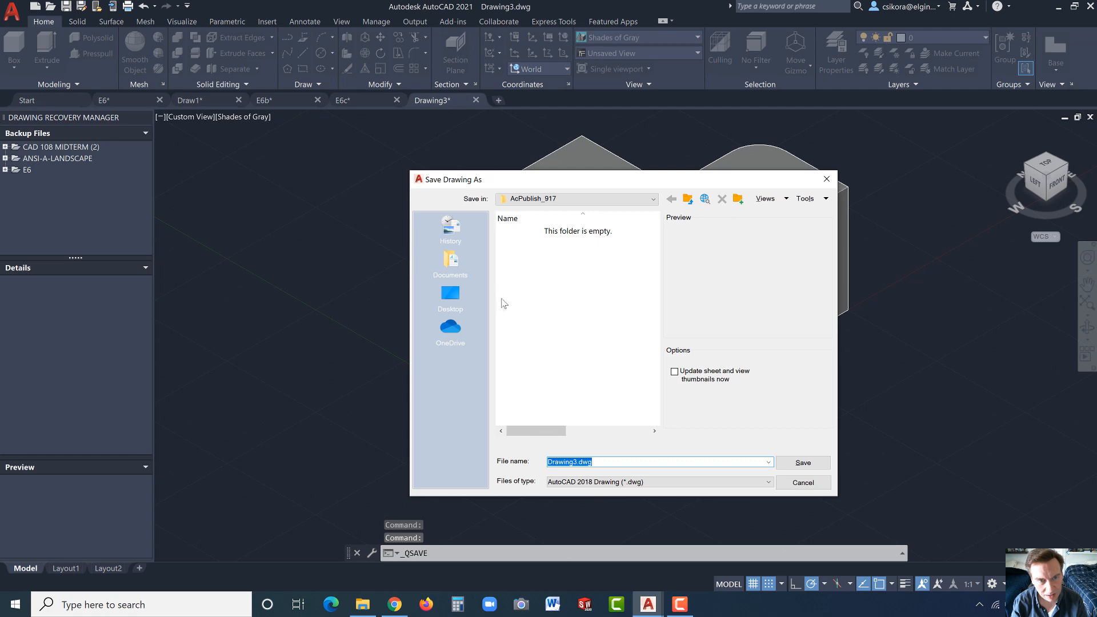
left_click(451, 261)
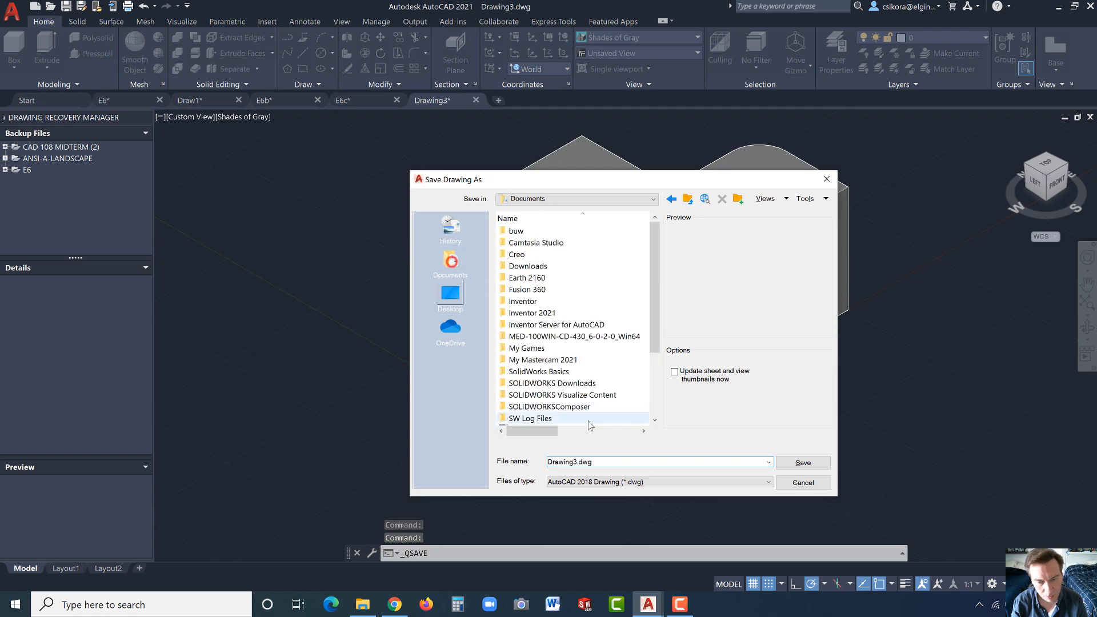
left_click(594, 460)
double_click(581, 461)
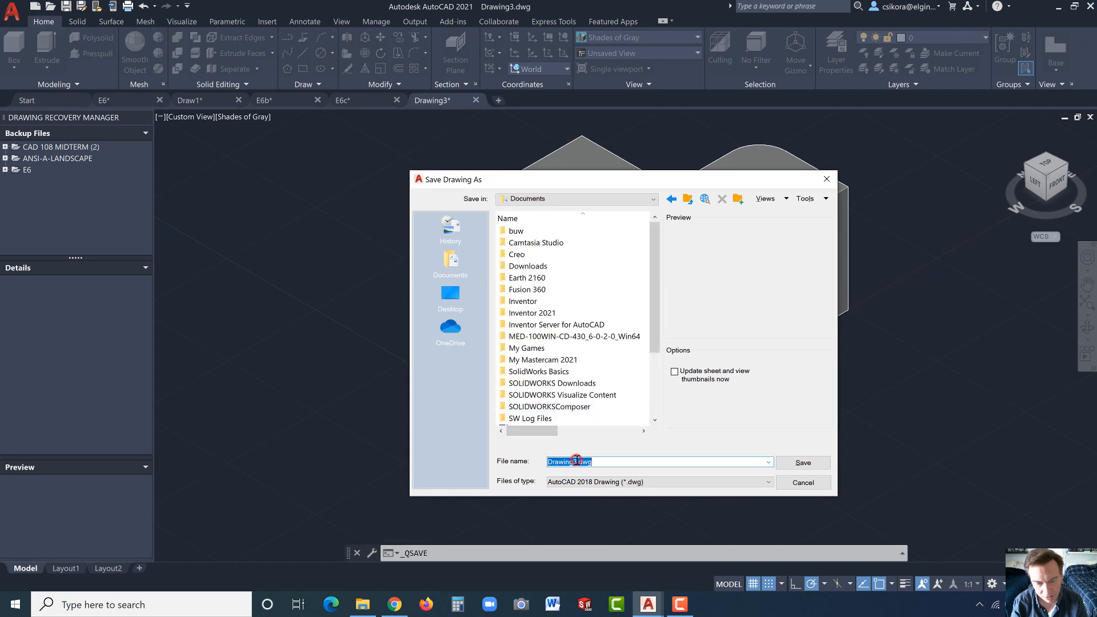
left_click(576, 460)
left_click_drag(576, 460, 528, 457)
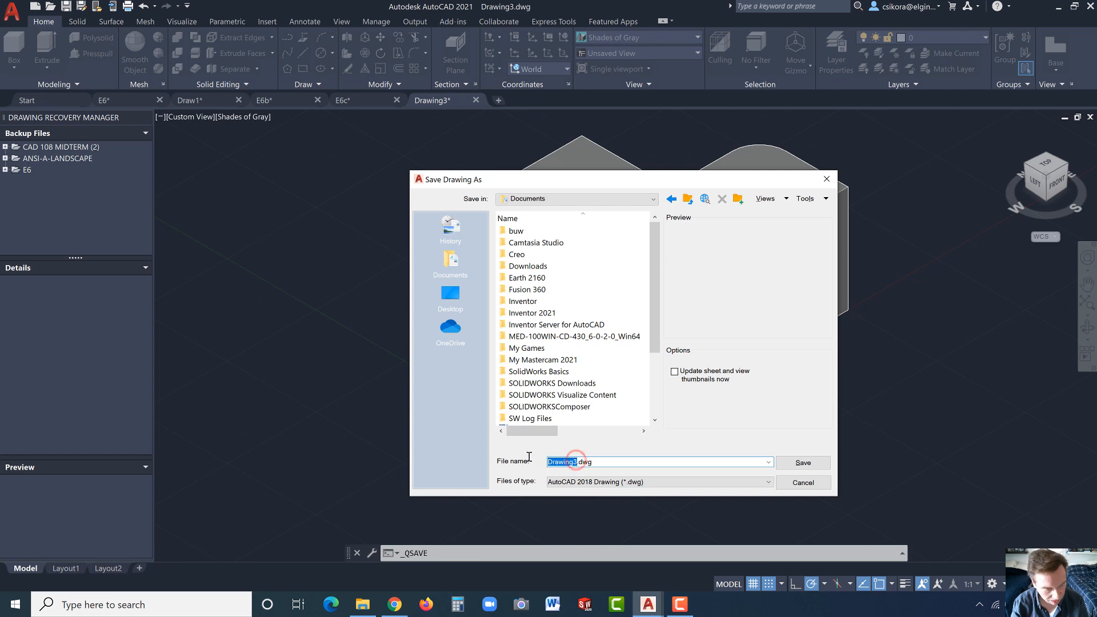
type("E6")
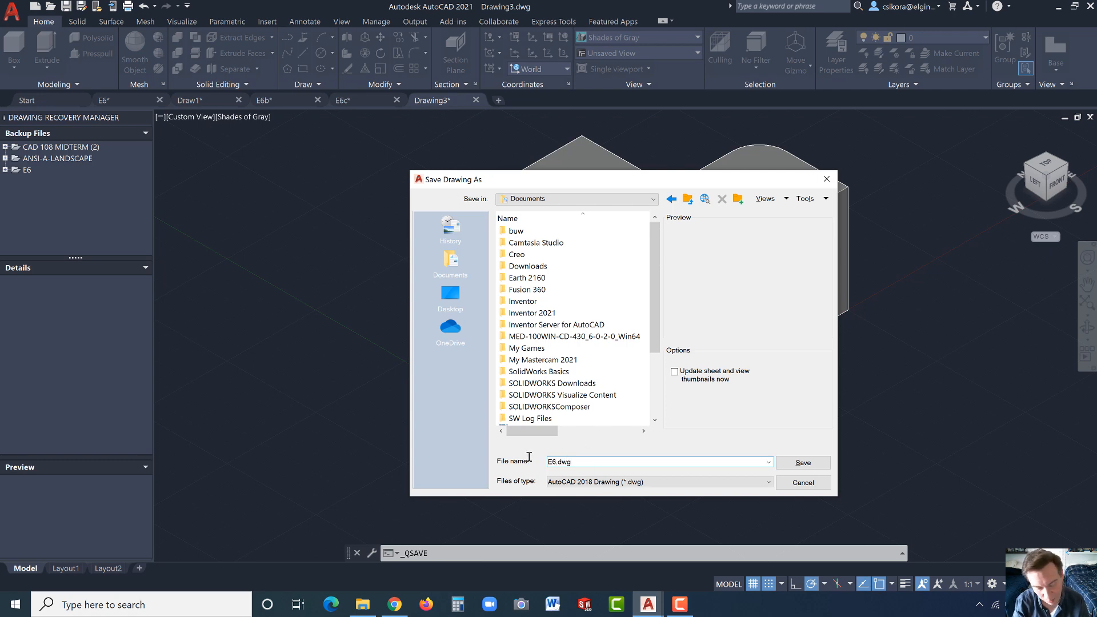
type("d")
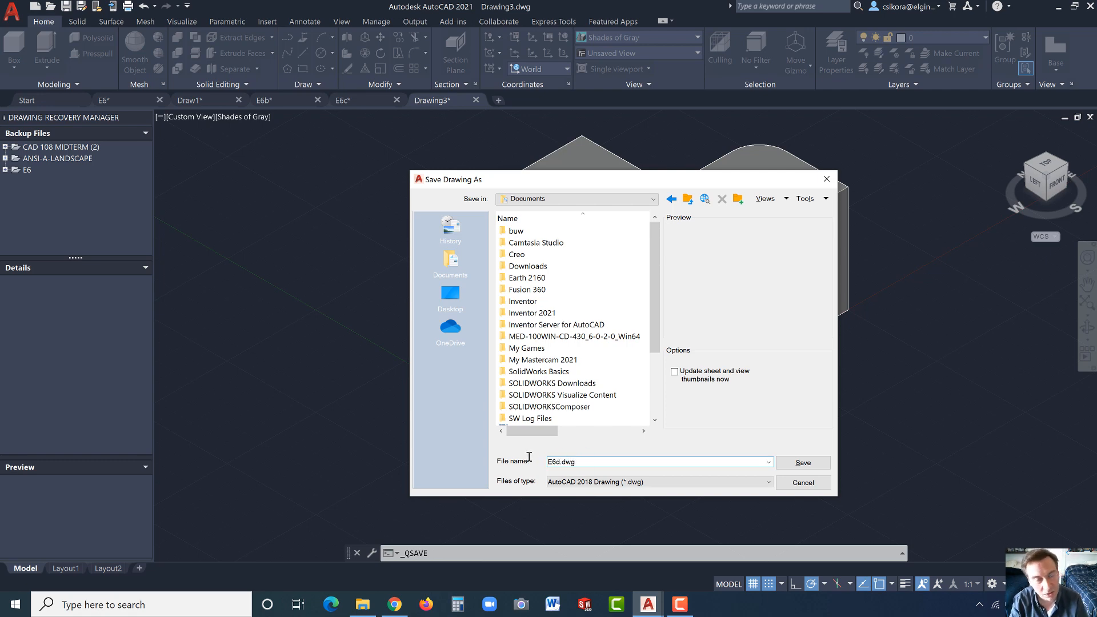
left_click(798, 464)
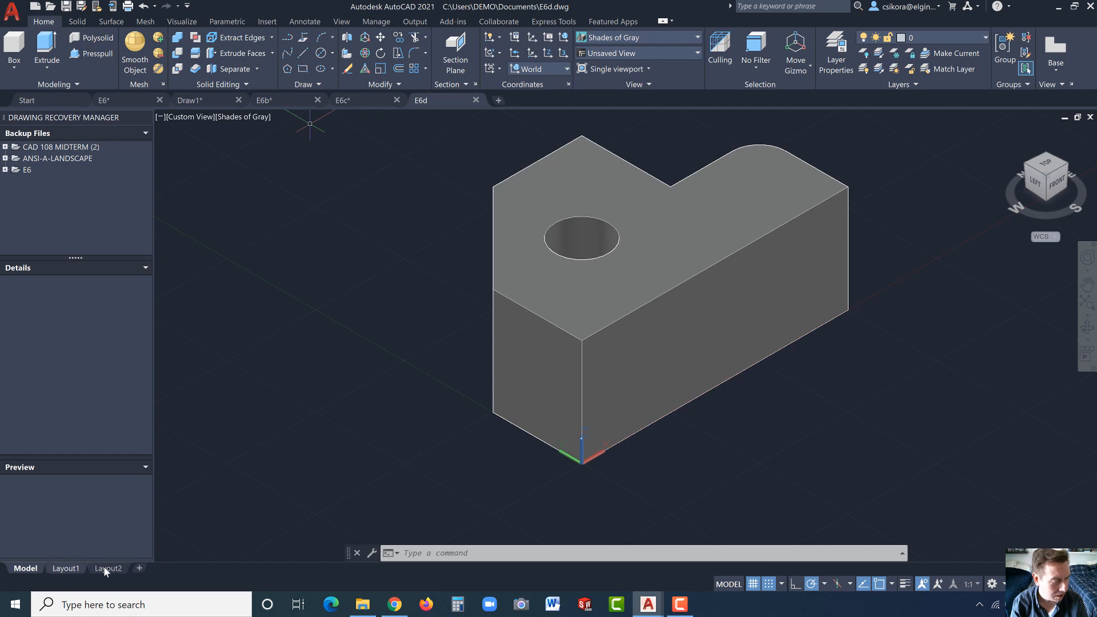
- Insert the ANSI C Title Block layout from the Manufacturing Imperial template in the SheetSets template folder
right_click(73, 572)
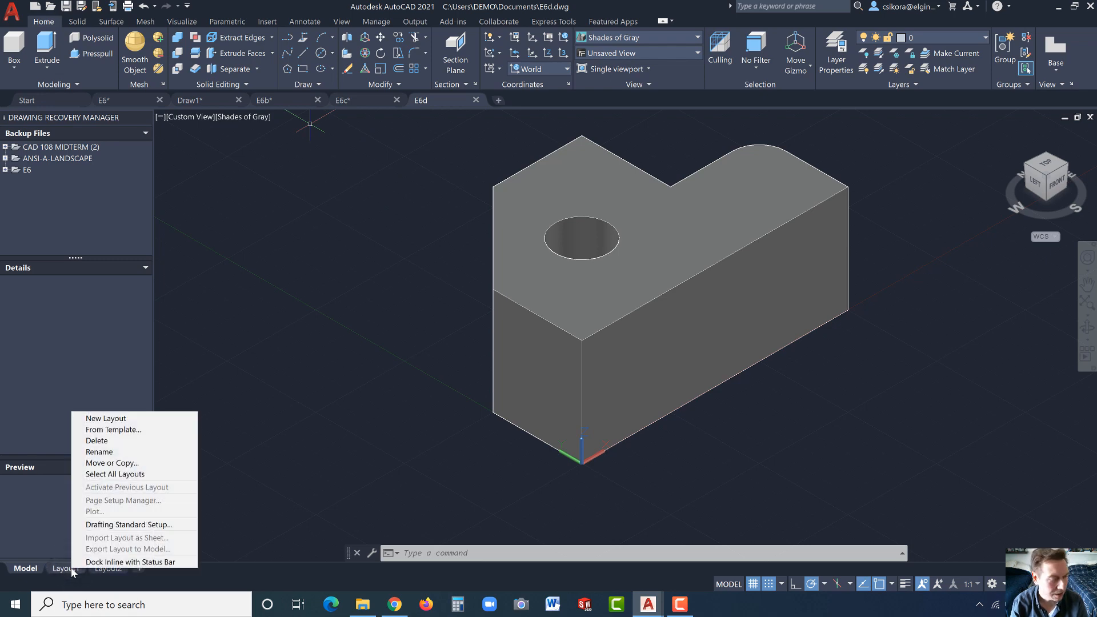
left_click(127, 434)
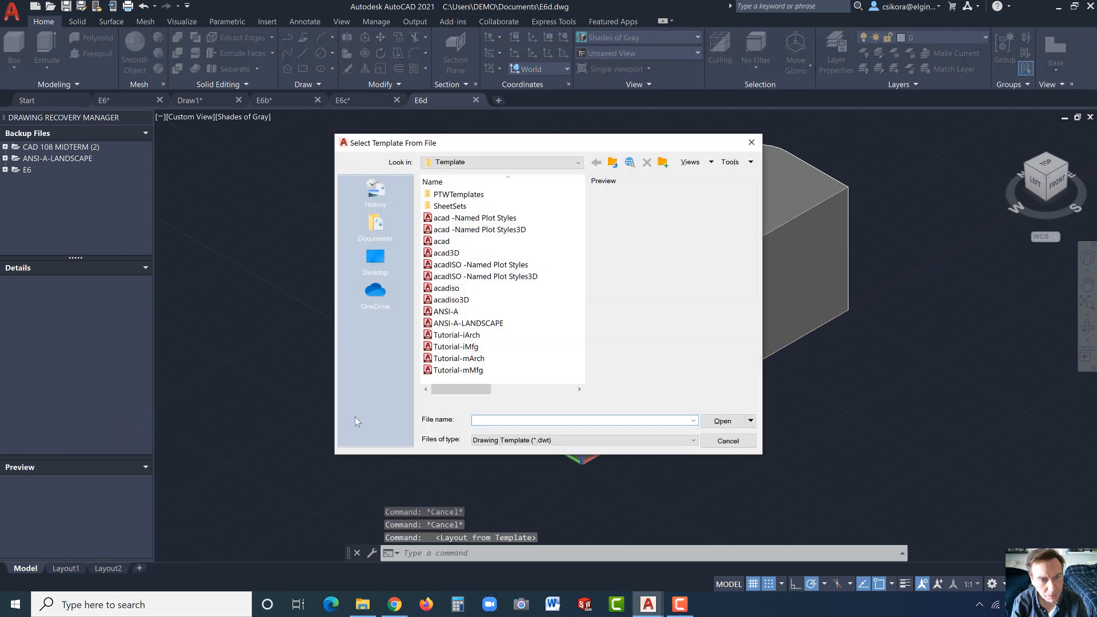
left_click(455, 323)
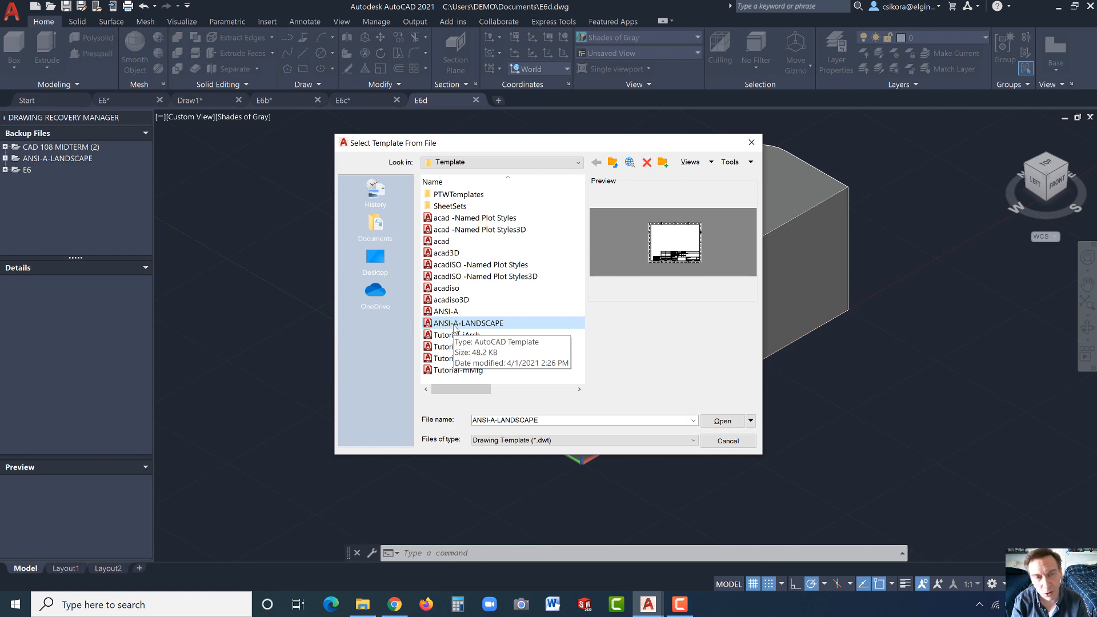
left_click(450, 206)
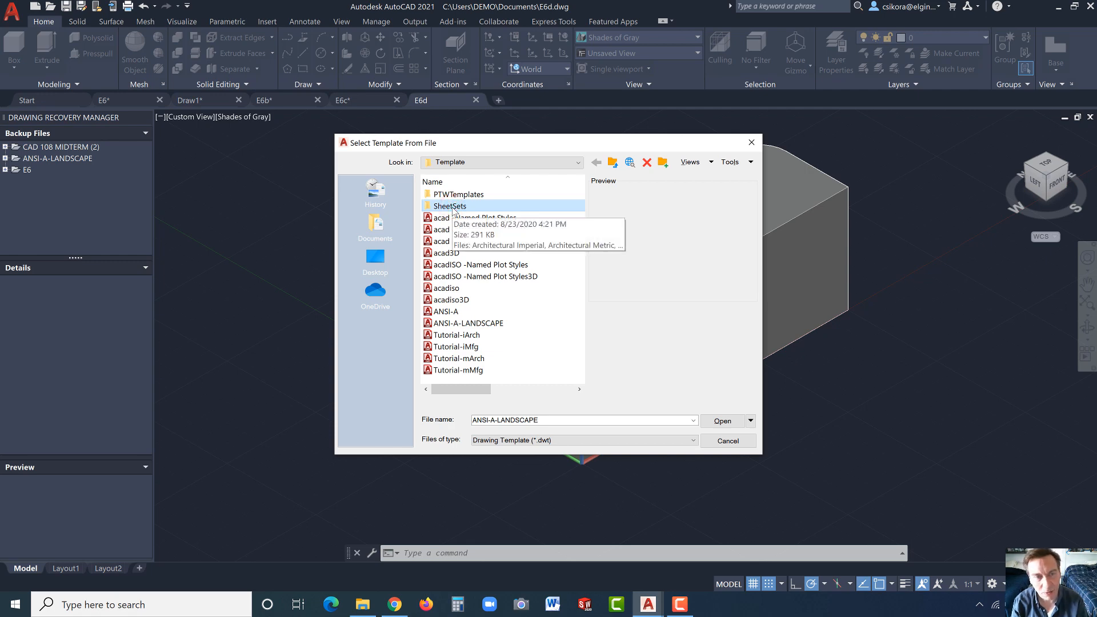
double_click(451, 206)
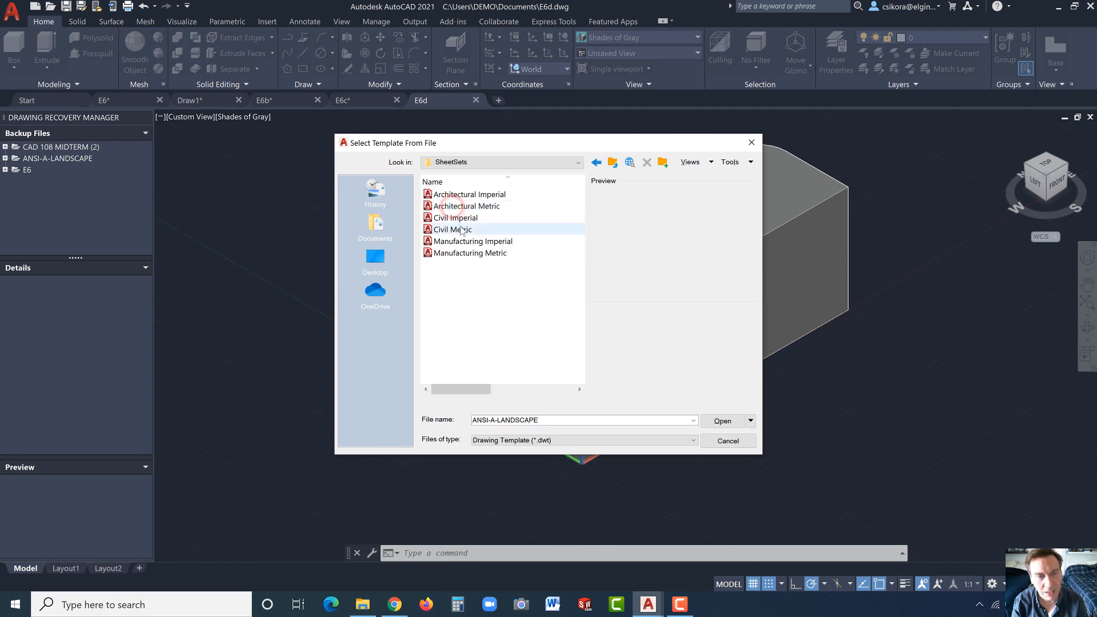
left_click(473, 242)
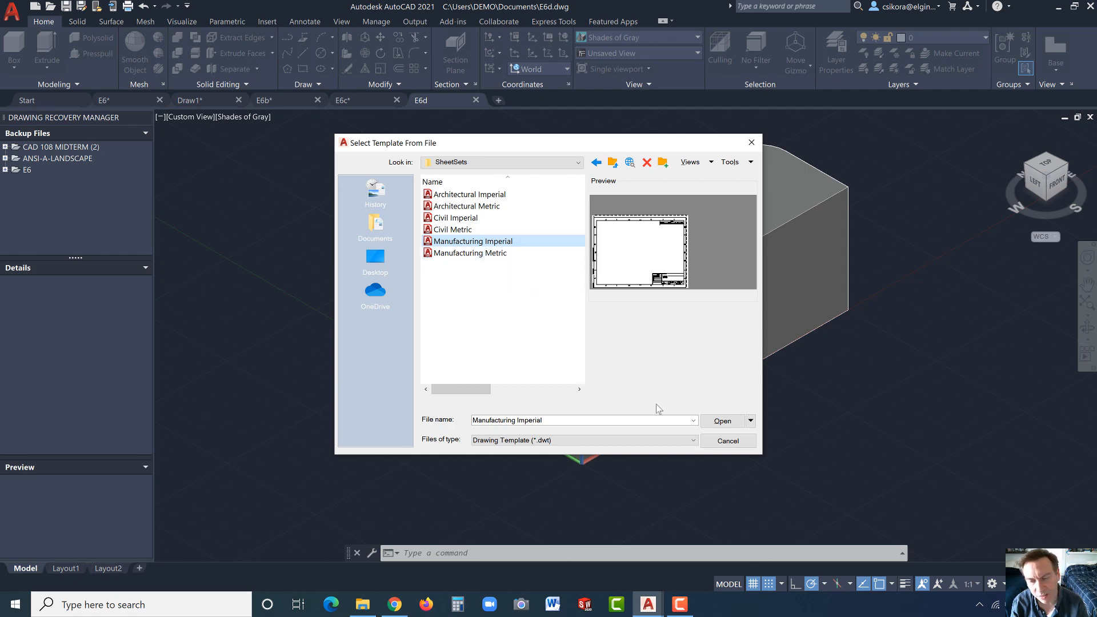
left_click(722, 420)
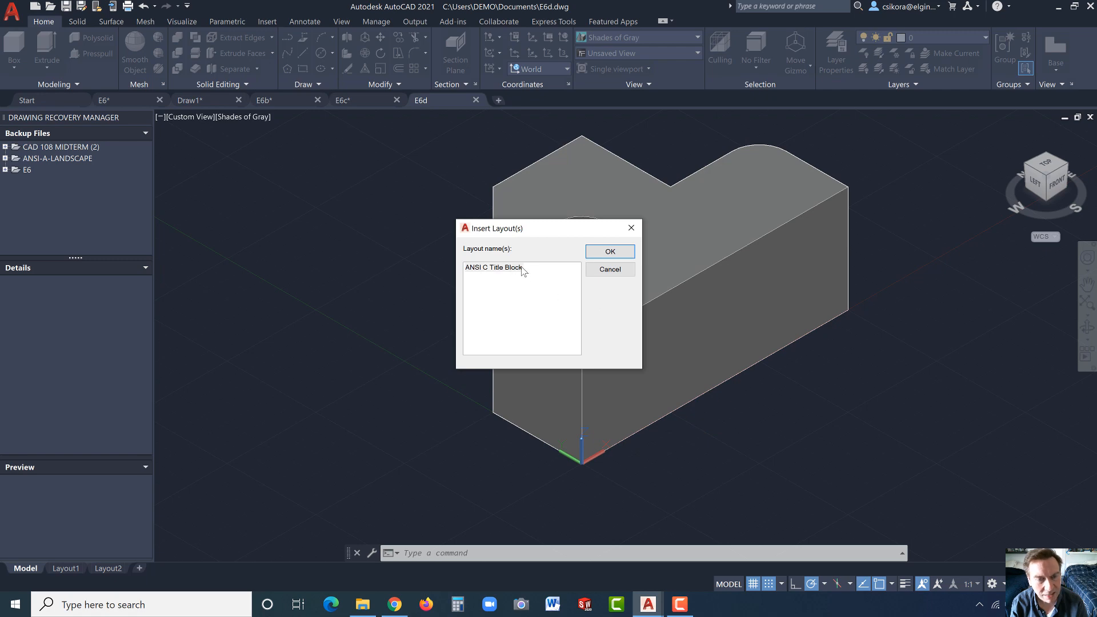
left_click(610, 252)
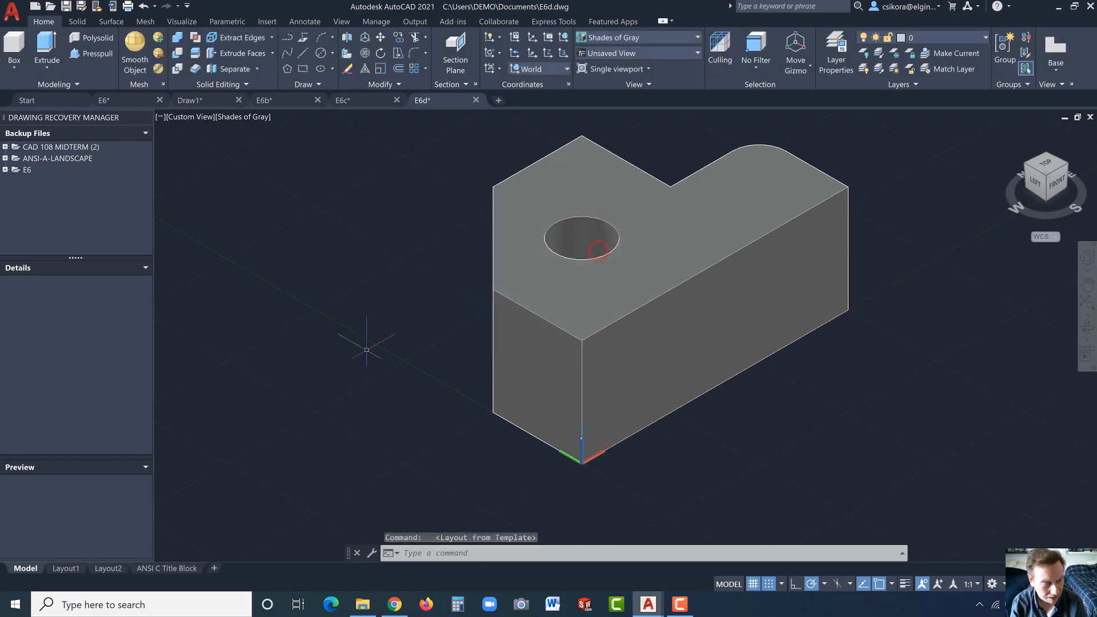
- On the ANSI C Title Block layout, place a base view from model space in the lower-left area of the sheet with Top orientation
mouse_move(173, 566)
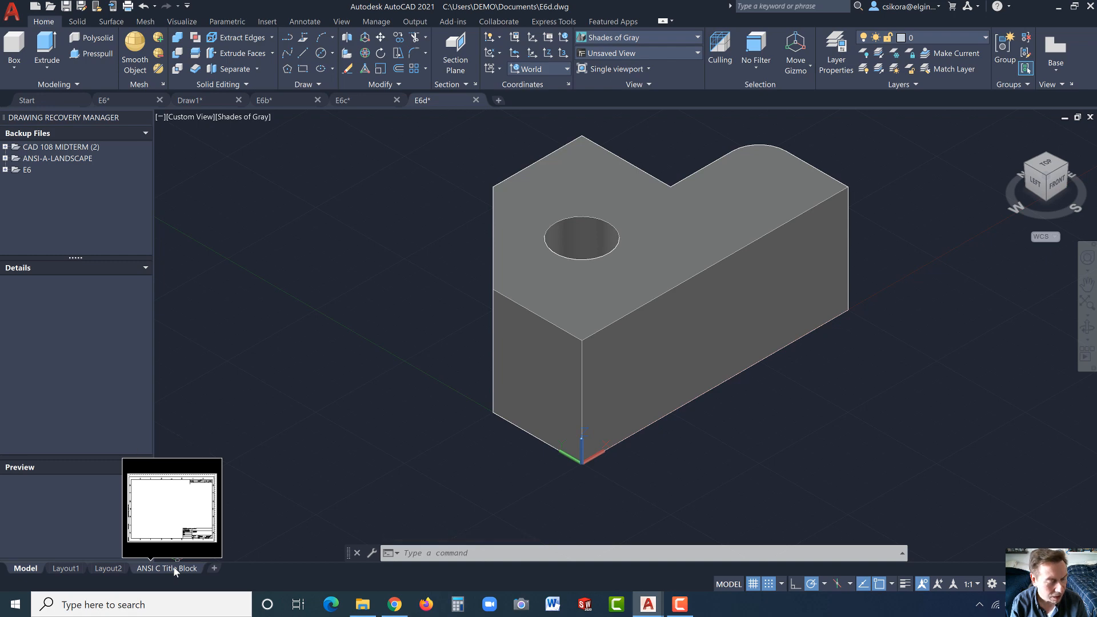
left_click(173, 566)
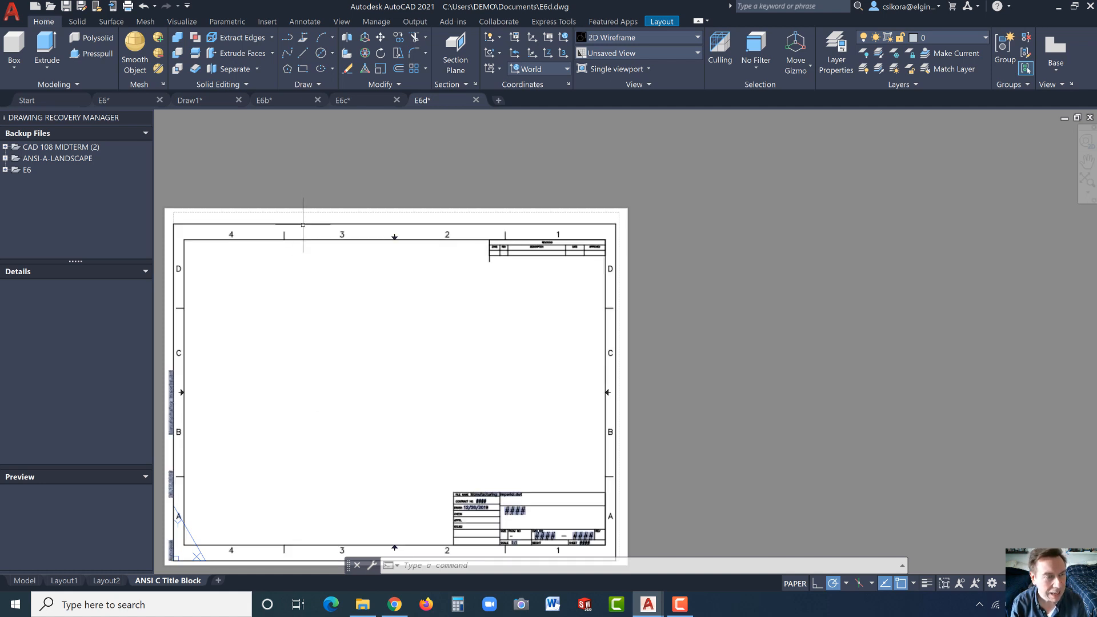
left_click(660, 21)
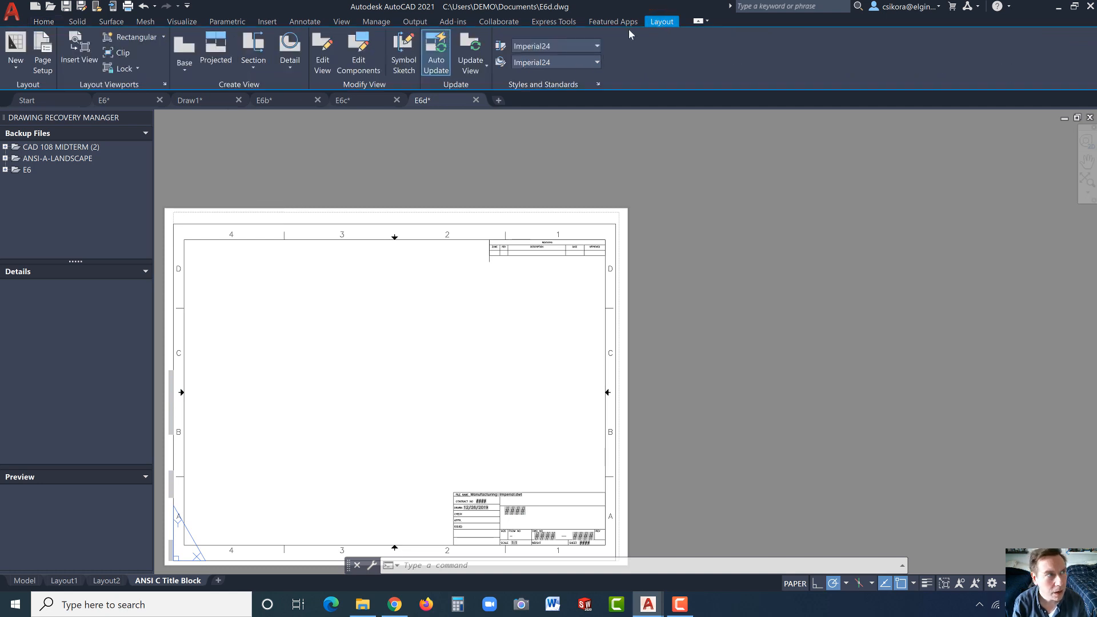
left_click(184, 62)
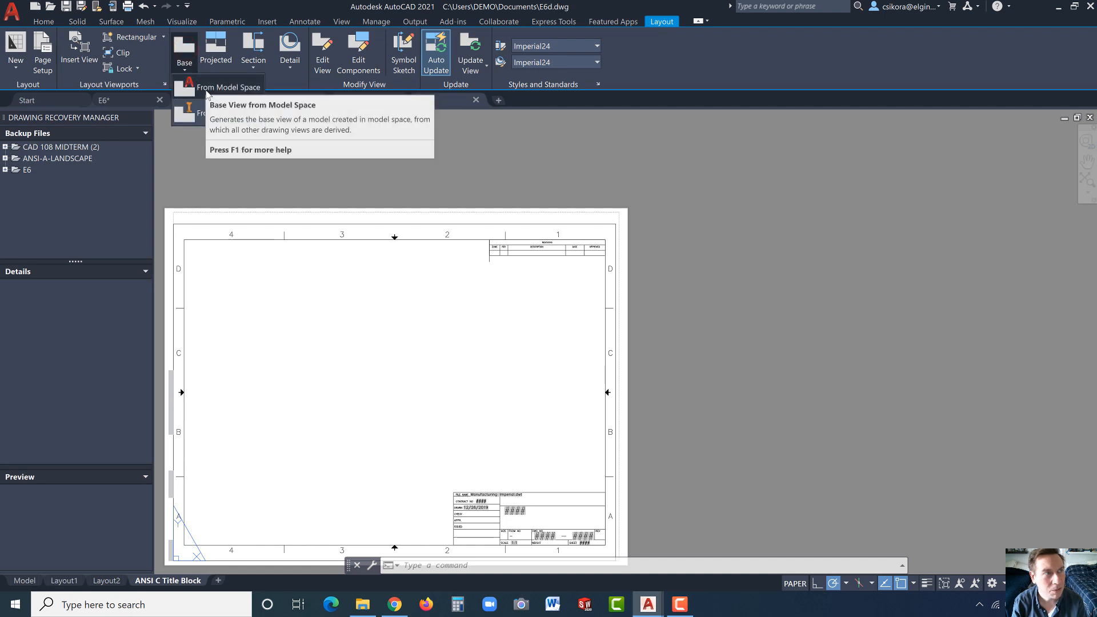
left_click(203, 89)
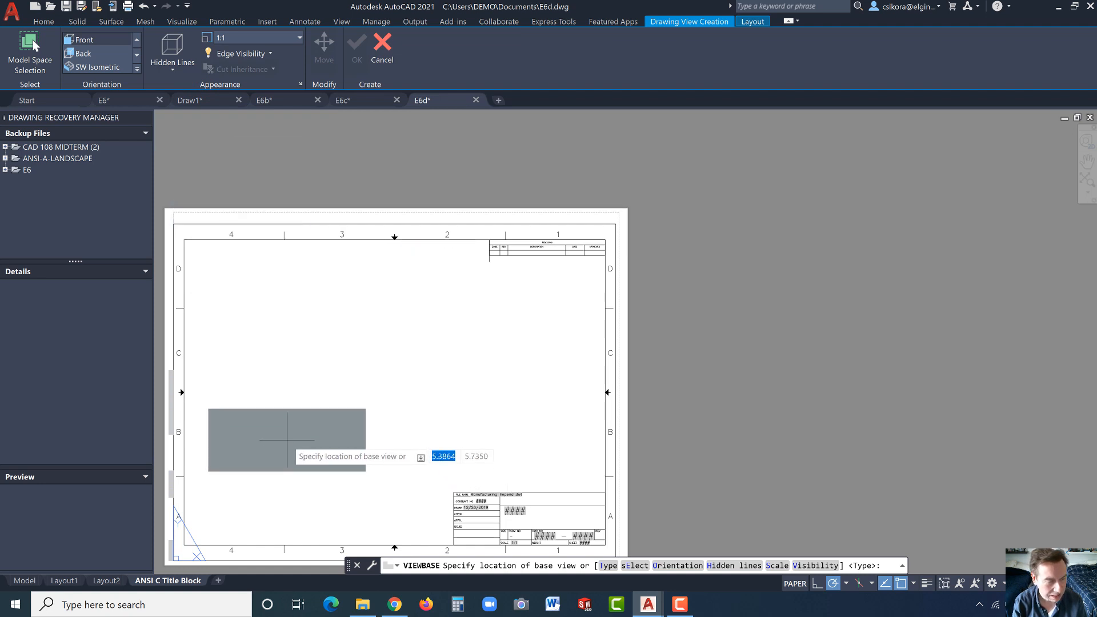
left_click(287, 440)
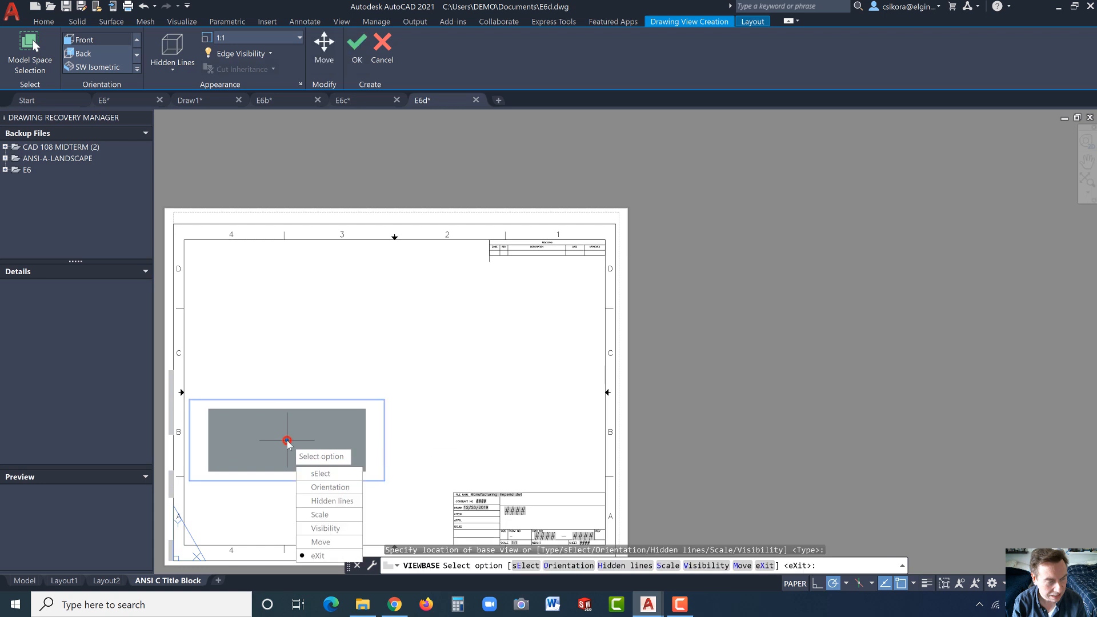
left_click(323, 489)
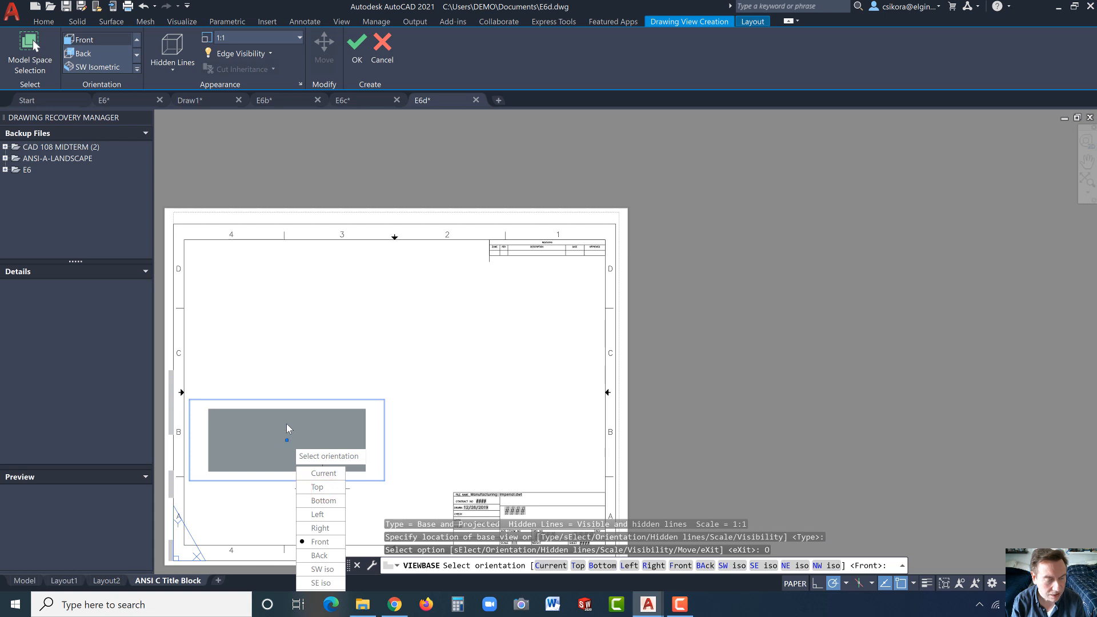
left_click(317, 486)
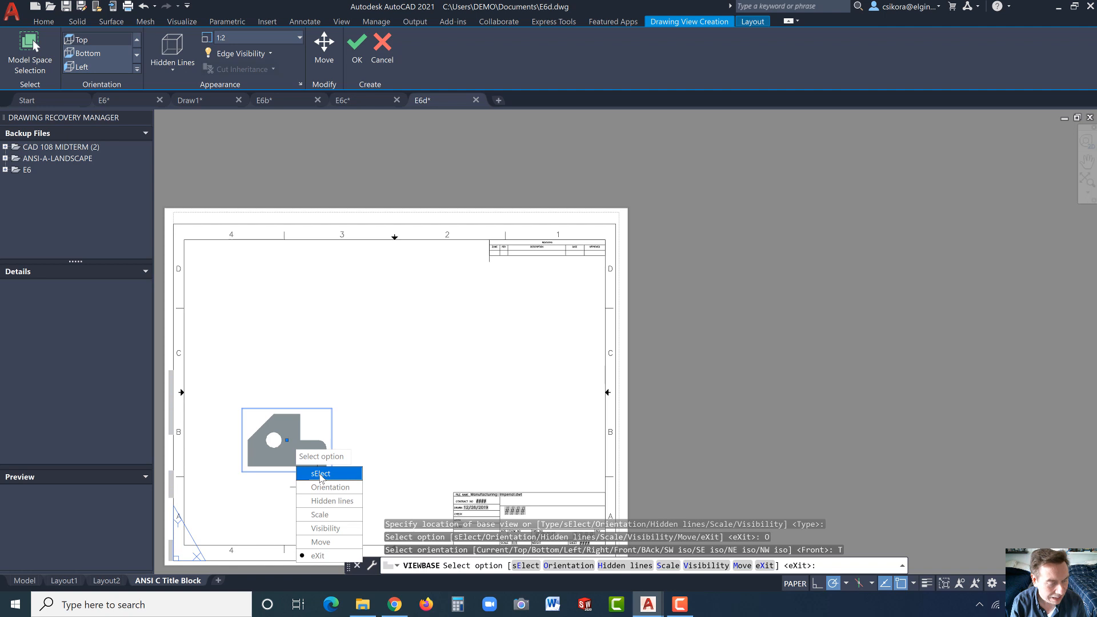
left_click(320, 555)
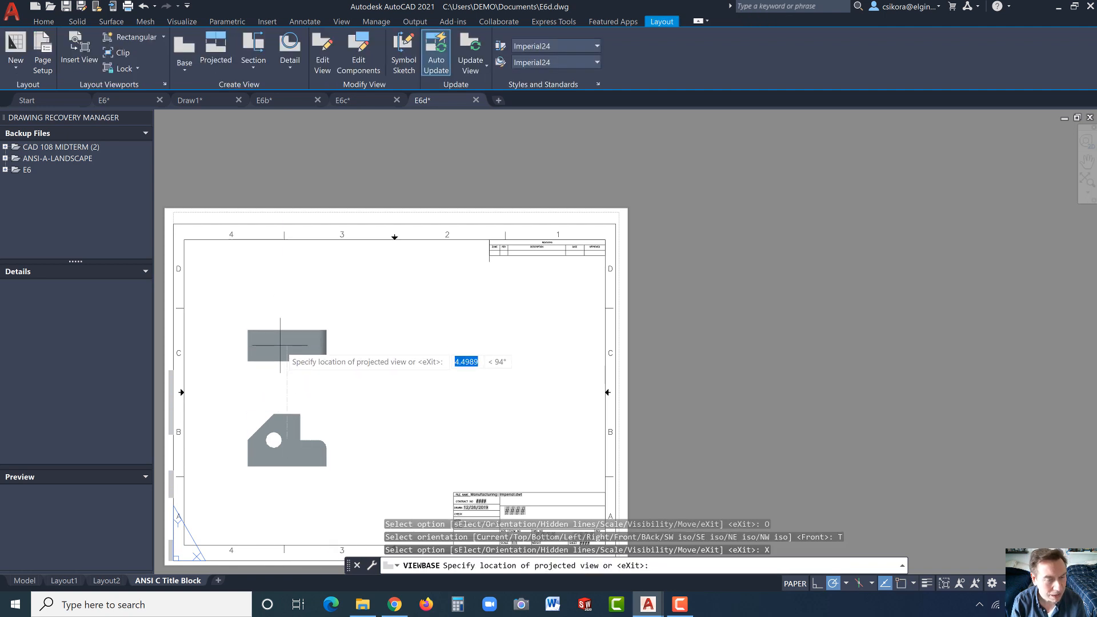
- Place three projected views from the base view: one directly above, one directly to its right, and an isometric in the sheet's upper right
left_click(280, 345)
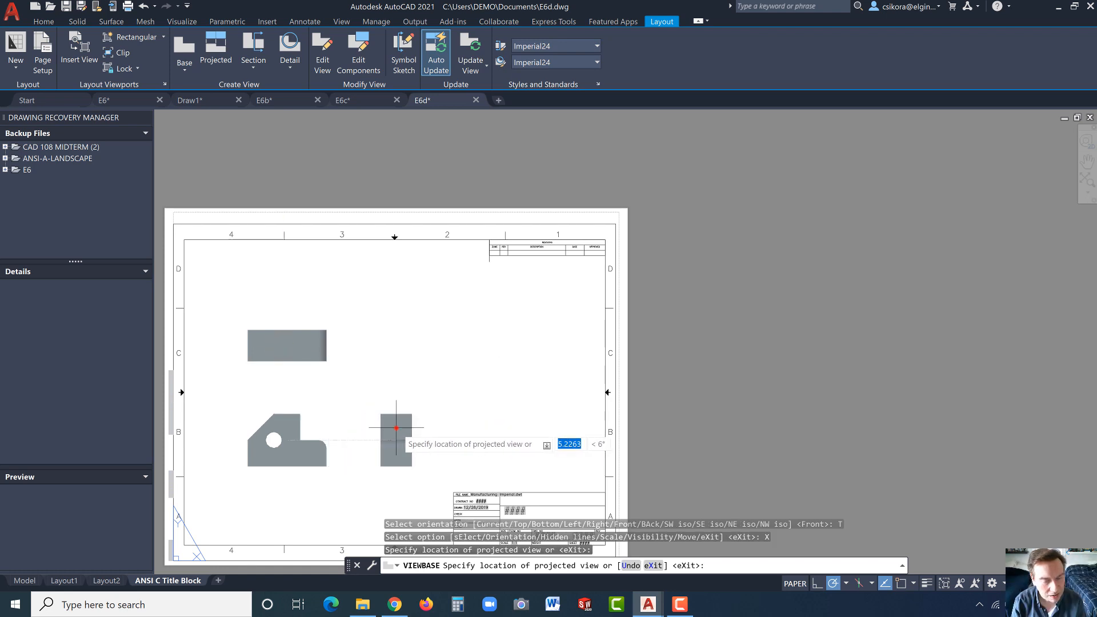
left_click(395, 427)
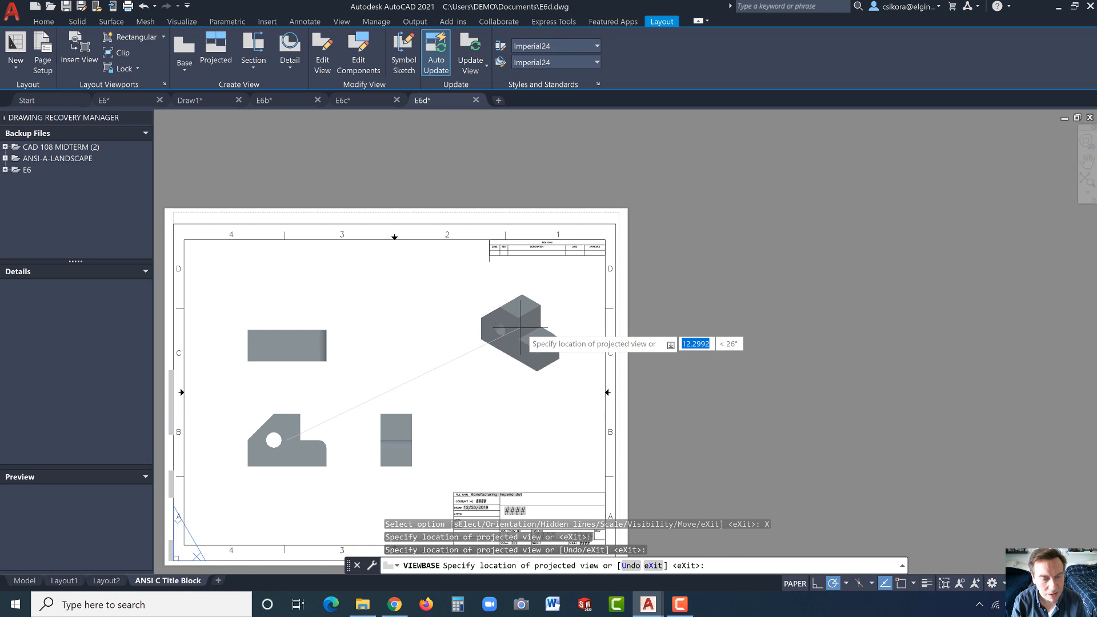
left_click(520, 329)
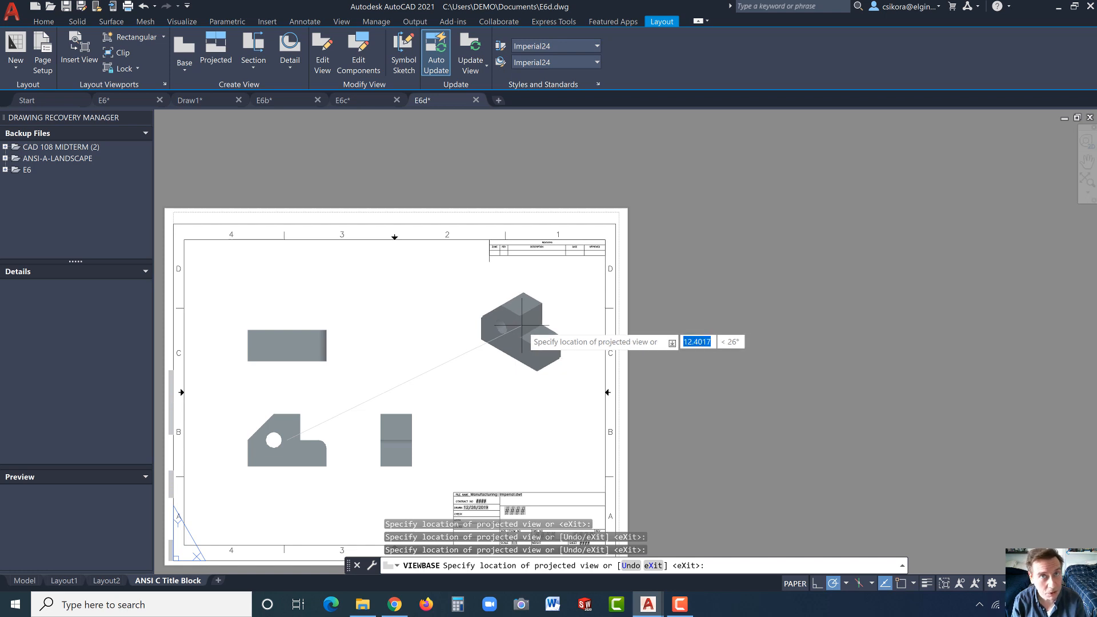
right_click(522, 326)
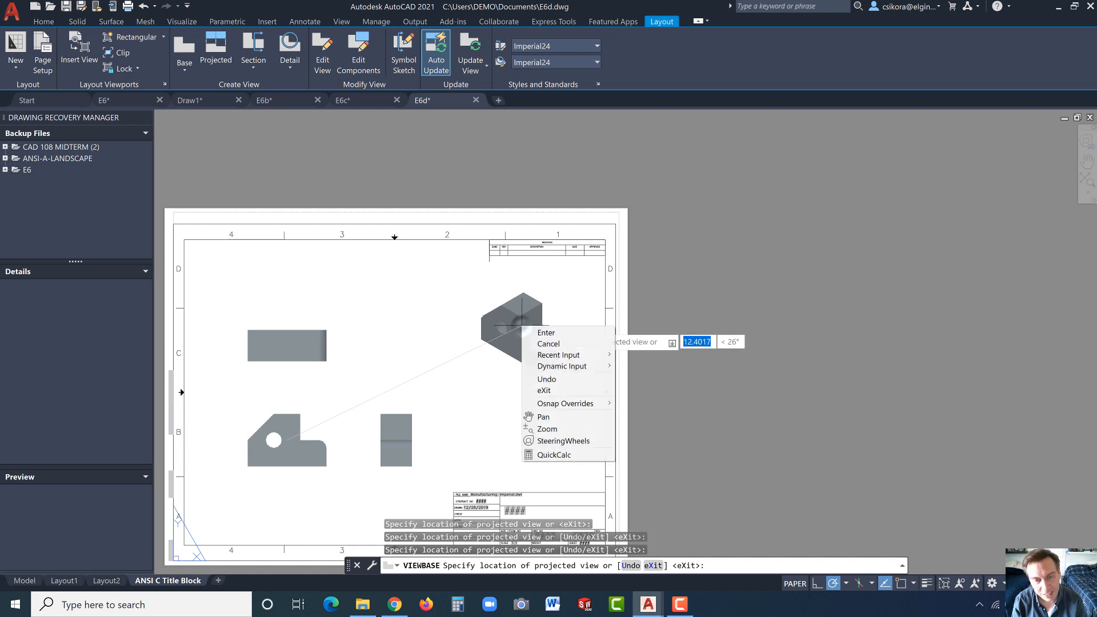
left_click(543, 333)
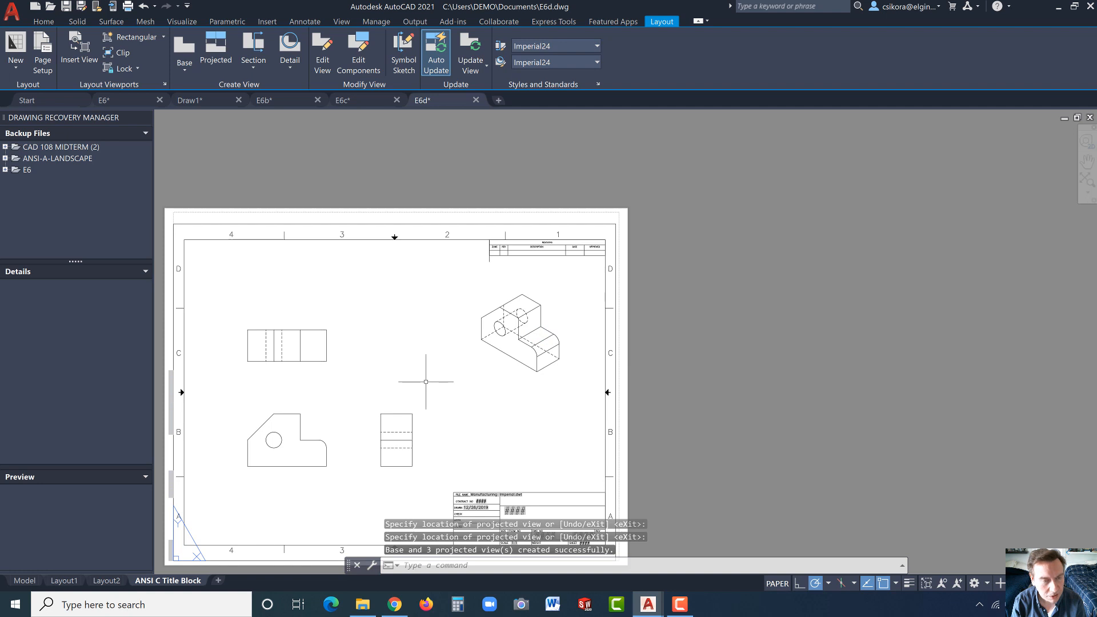
- Change the isometric view's hidden-line style to Shaded with visible lines
scroll(263, 509, "up", 2)
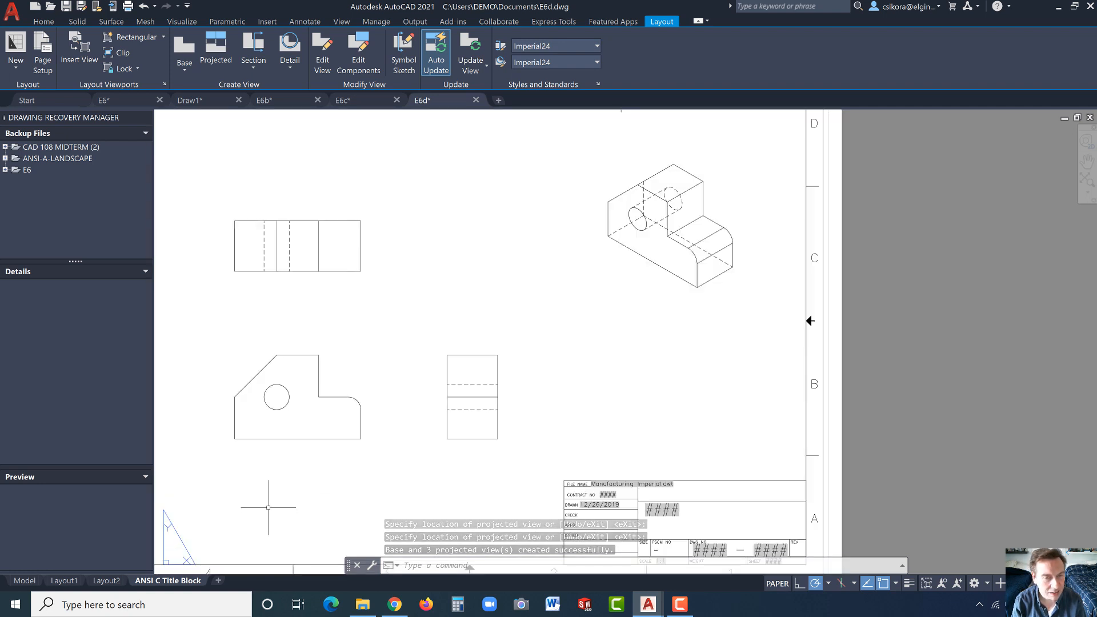
double_click(638, 268)
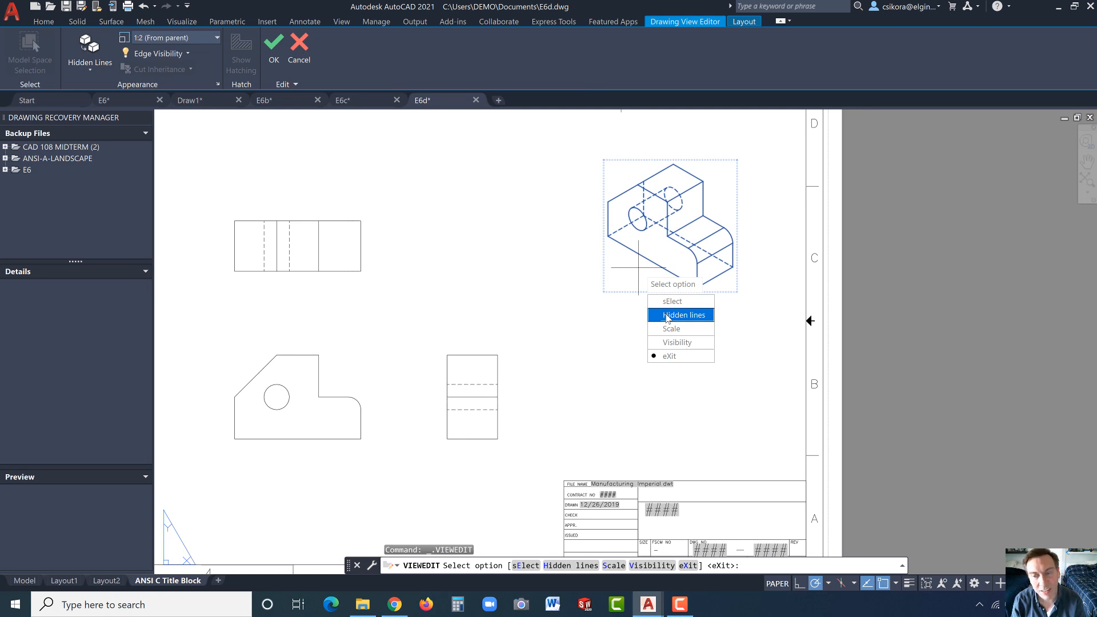
left_click(666, 315)
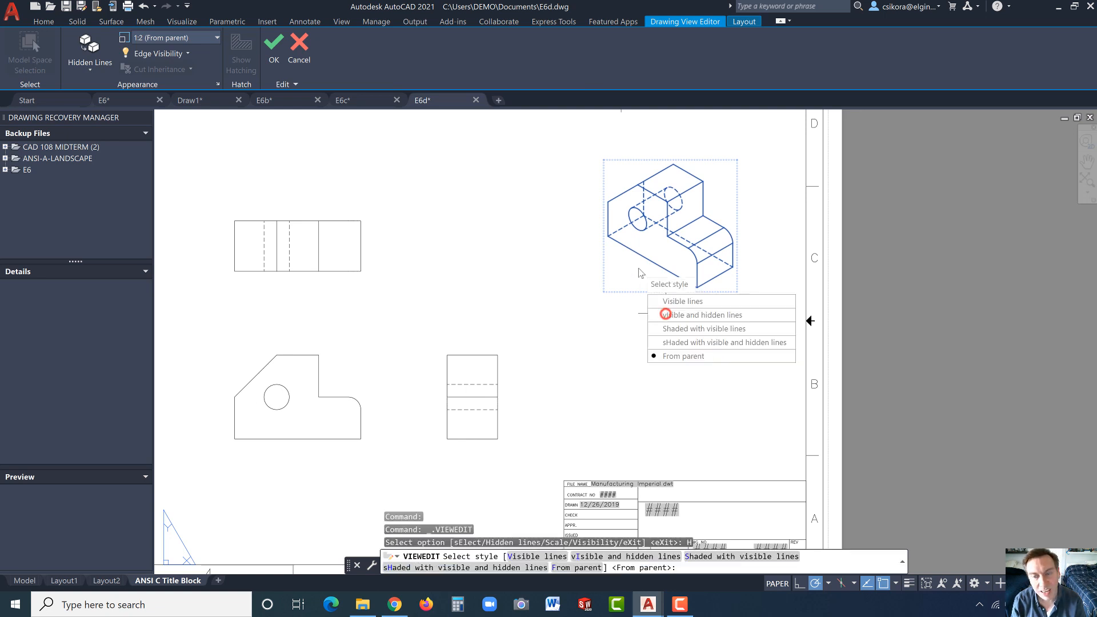
left_click(663, 329)
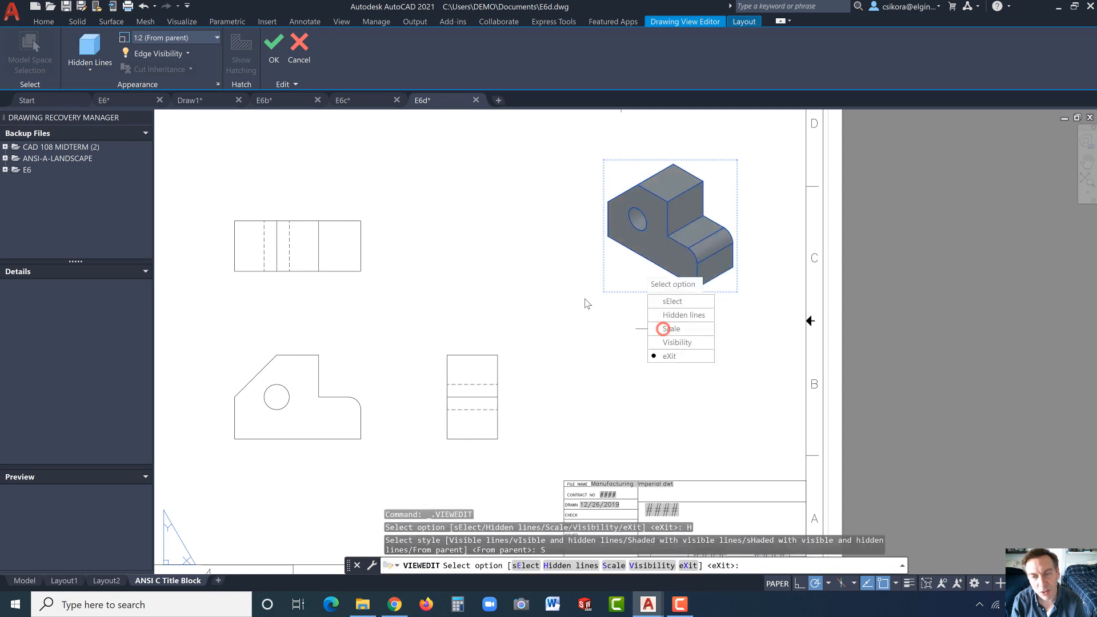
left_click(674, 357)
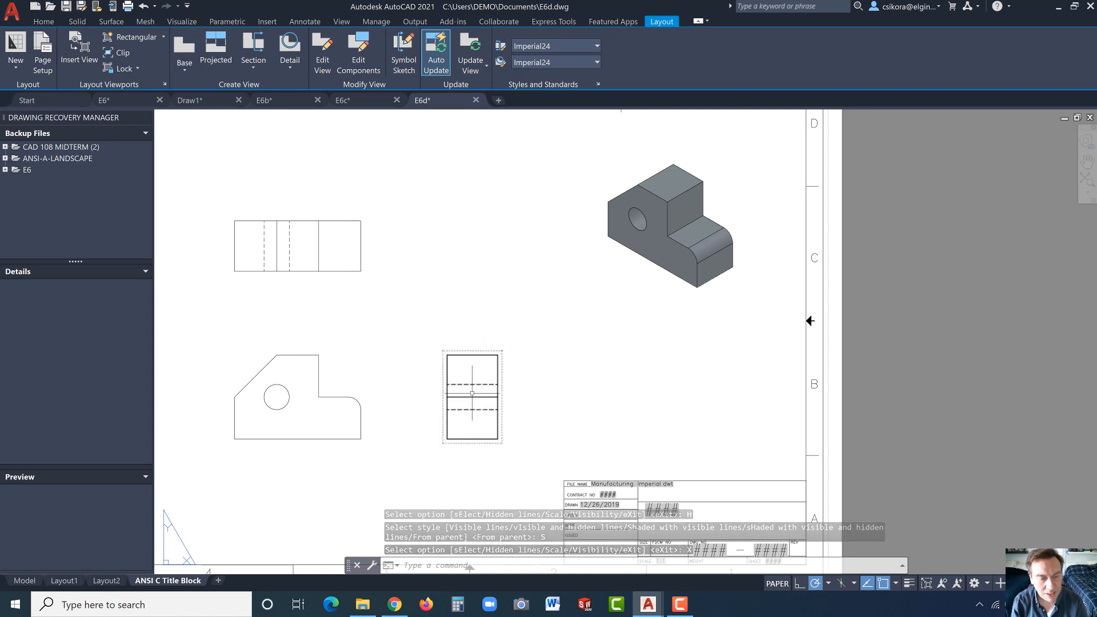
- Create a section view from a vertical cut line through the middle of the right-hand projected view, placing the section to its right
left_click(465, 354)
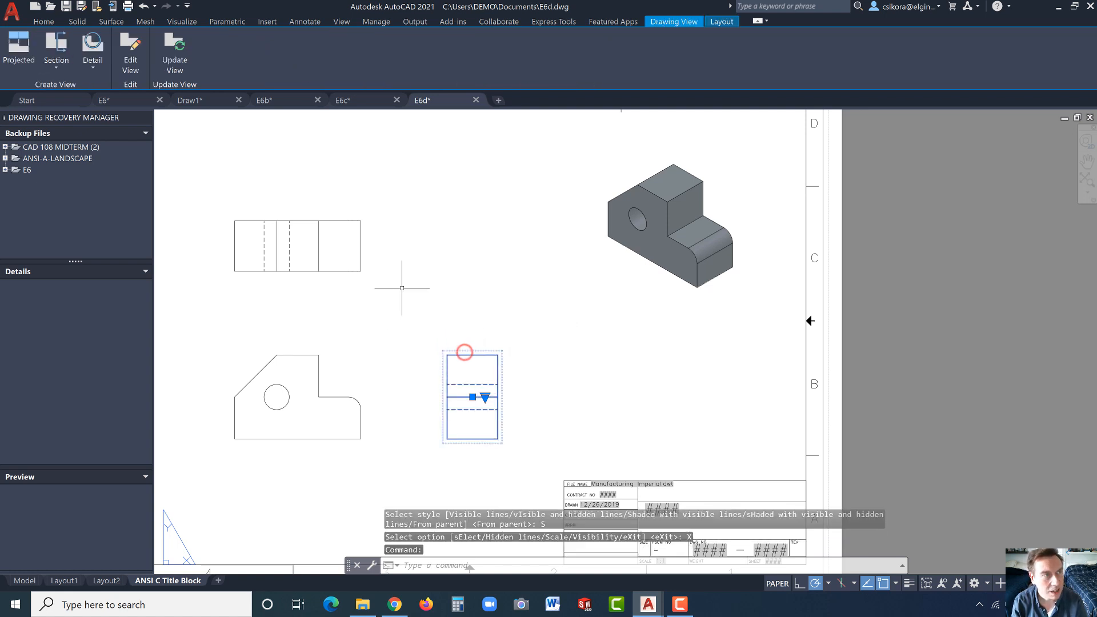
left_click(56, 43)
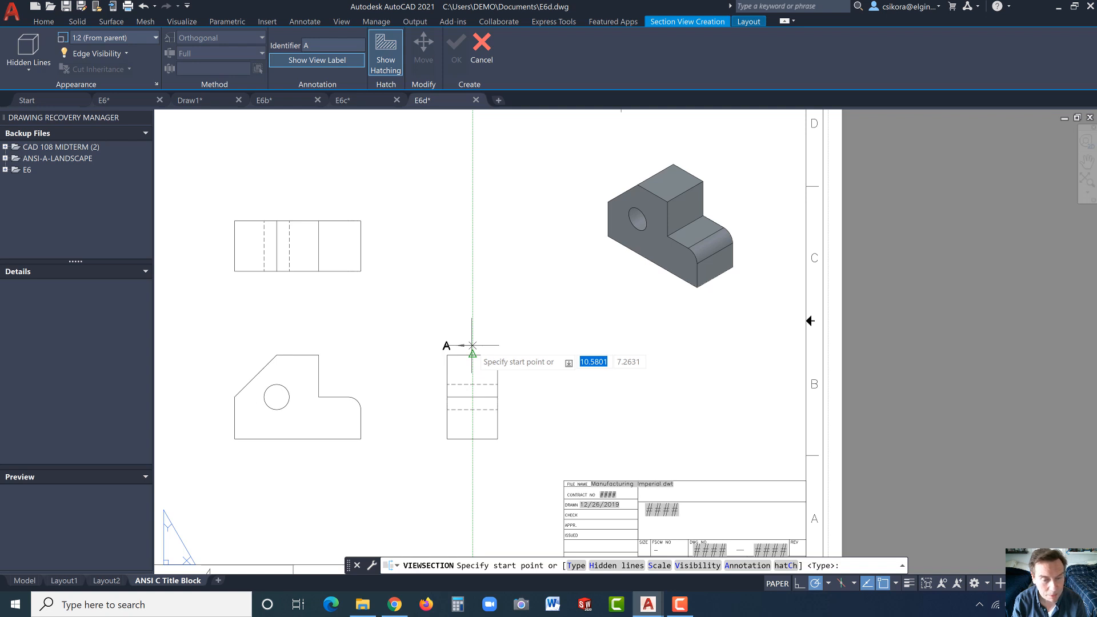
left_click(473, 345)
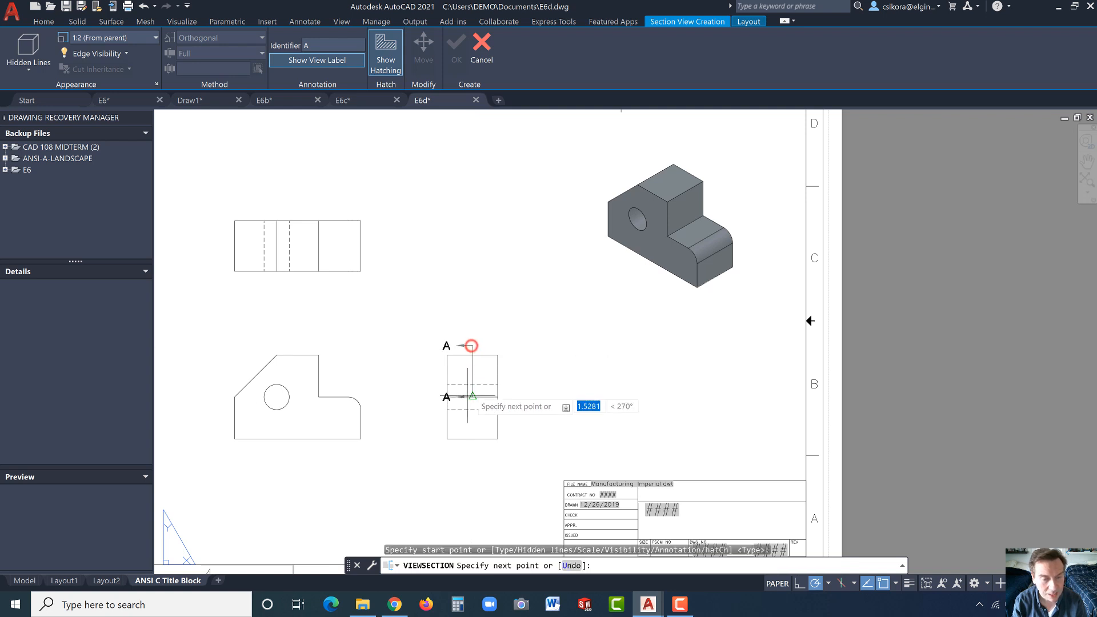
right_click(473, 447)
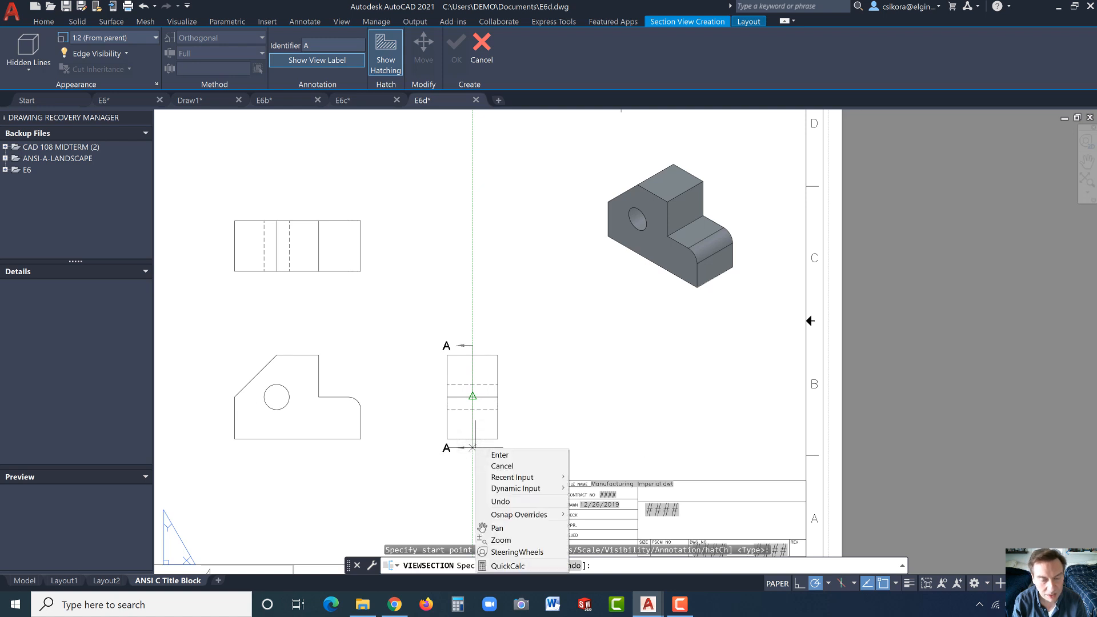
left_click(473, 448)
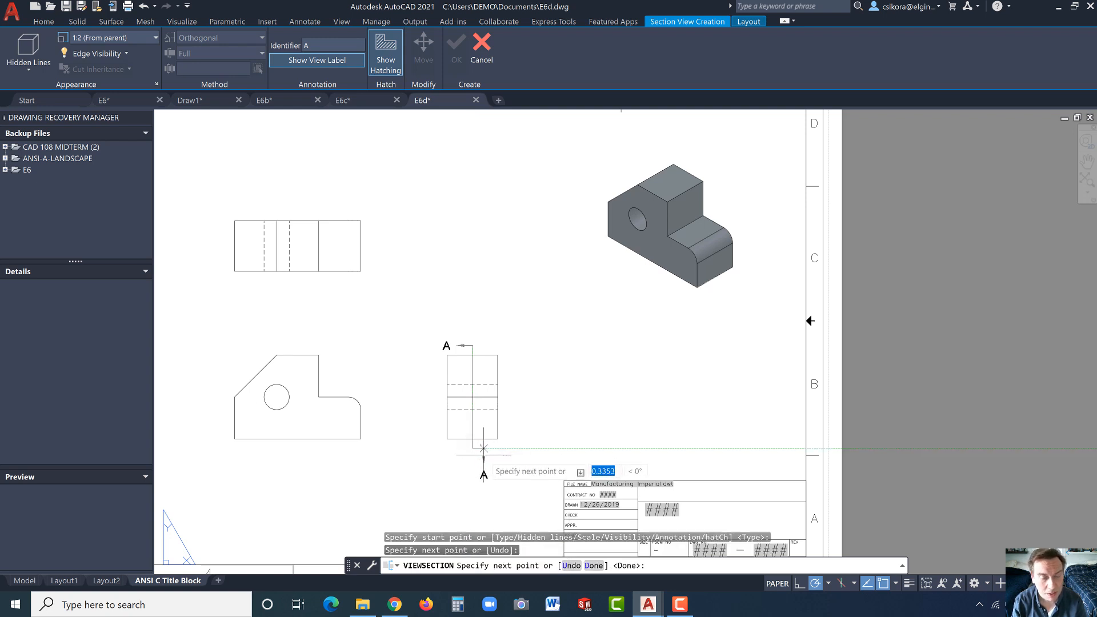
right_click(484, 460)
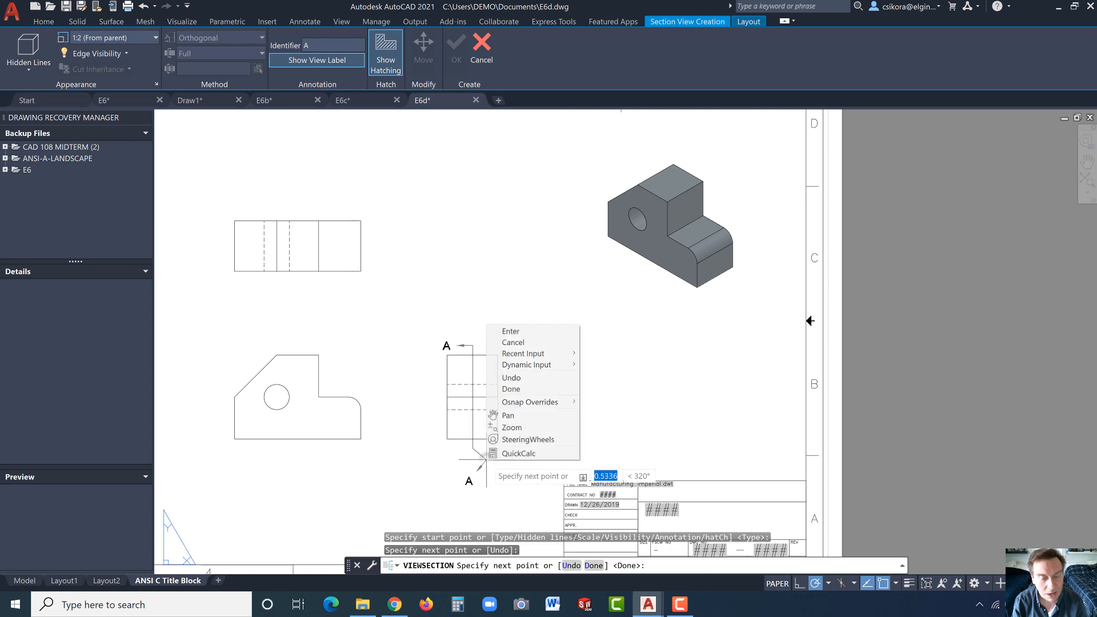
left_click(510, 330)
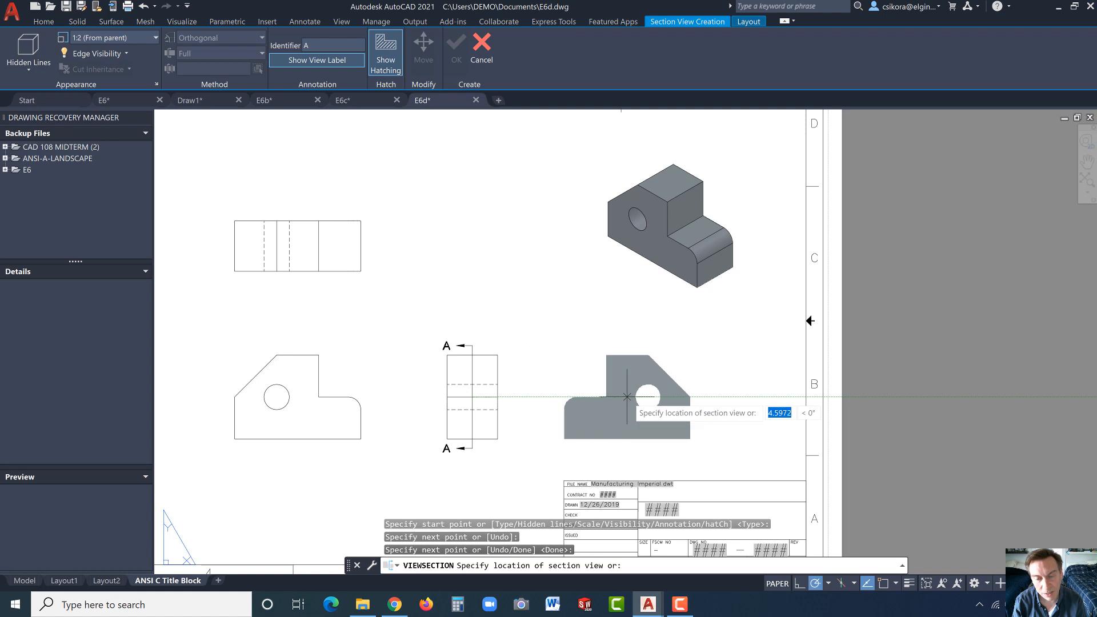
left_click(642, 395)
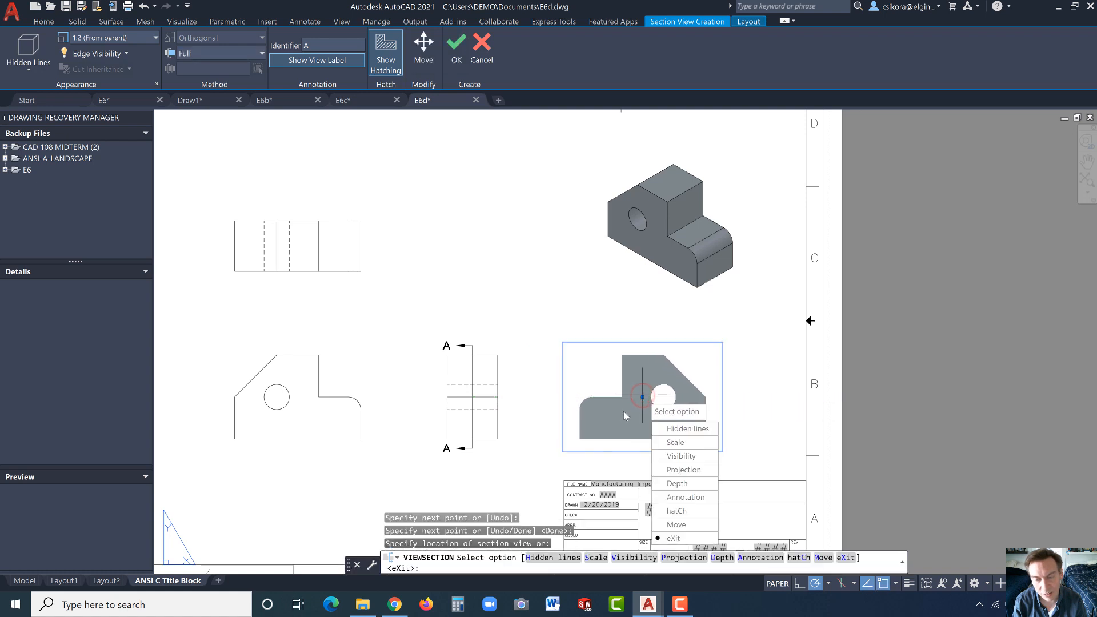
left_click(666, 538)
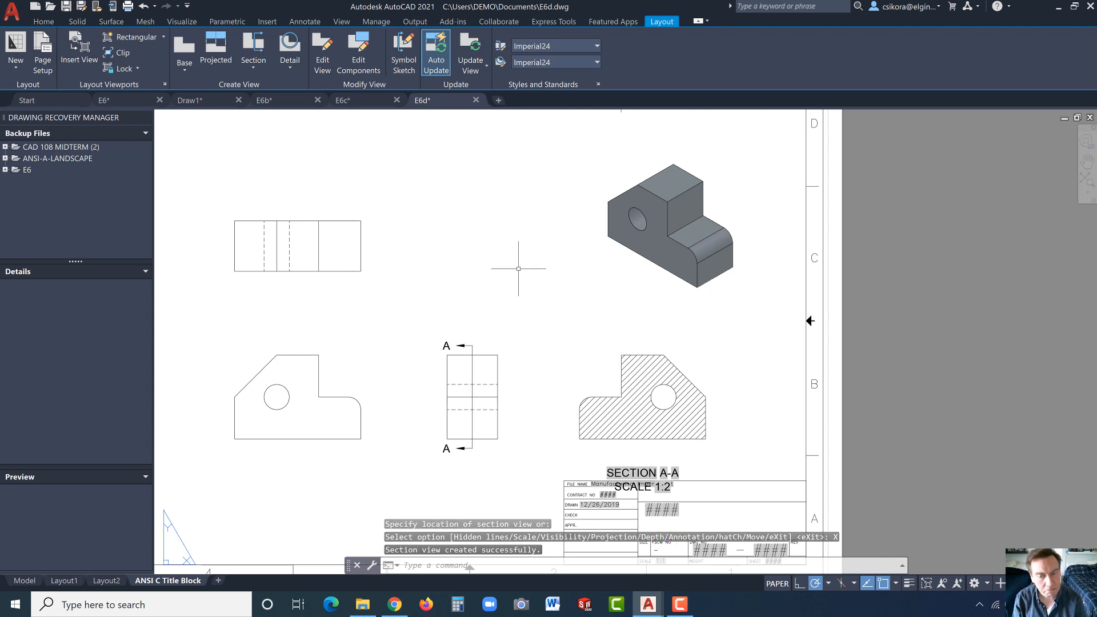
left_click(644, 367)
right_click(646, 370)
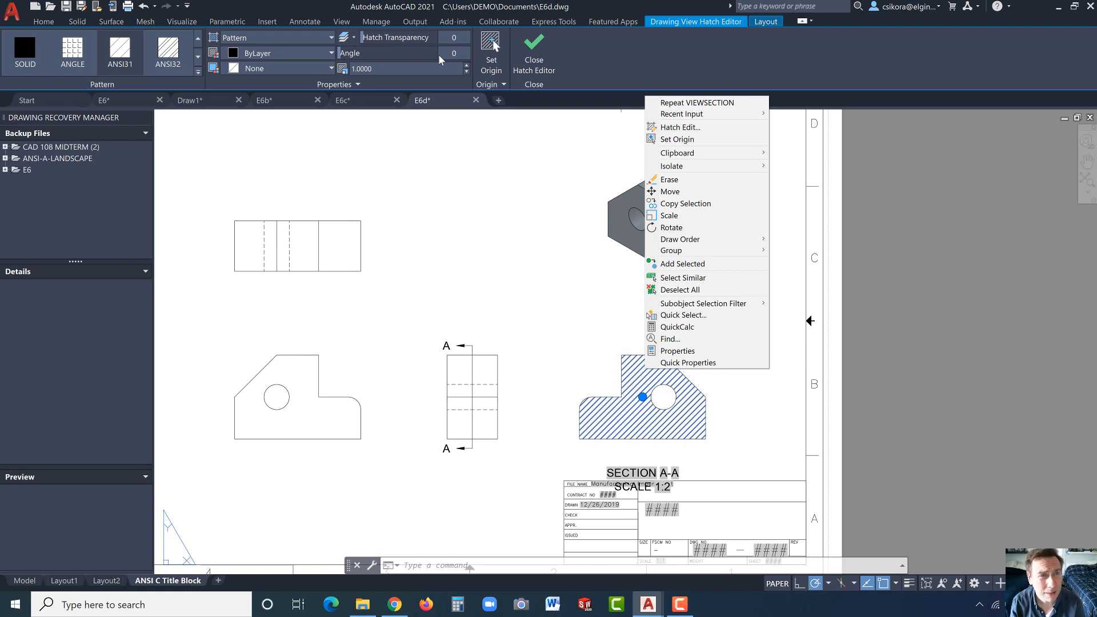
left_click(543, 340)
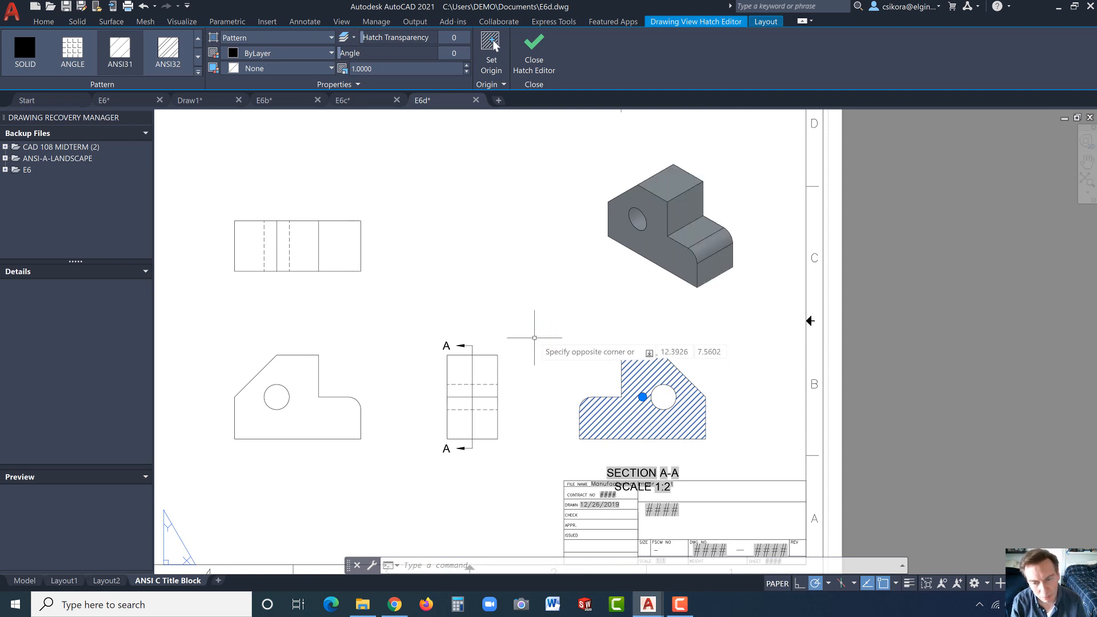
key("Escape")
key("Escape")
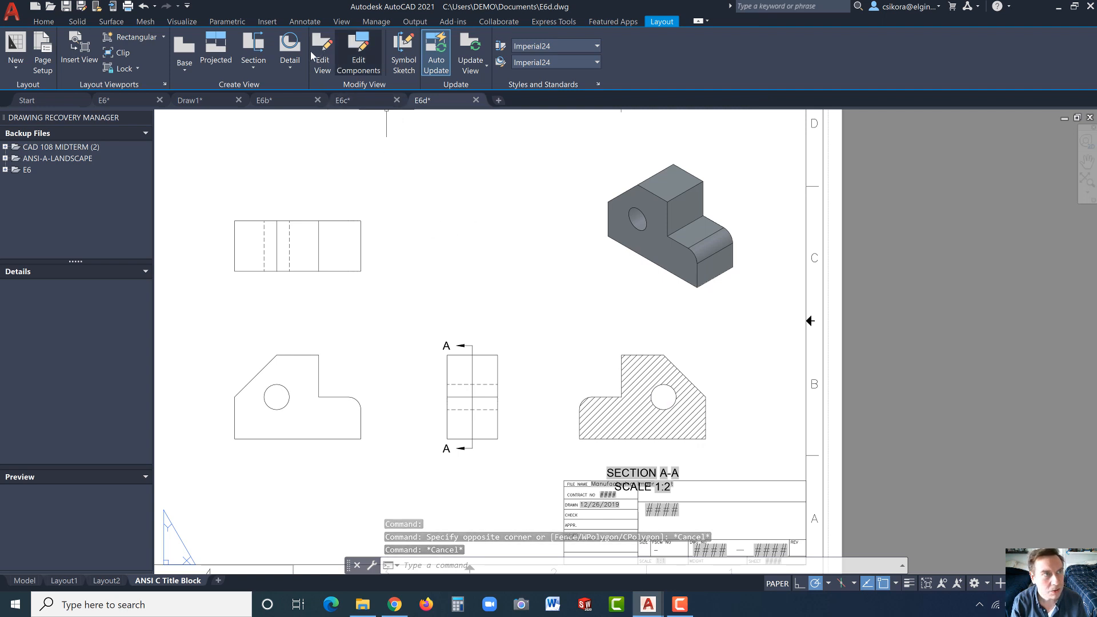
- Create a circular detail view of the section view's filleted corner, boundary radius about 0.78, placing it between the top view and the isometric
left_click(609, 378)
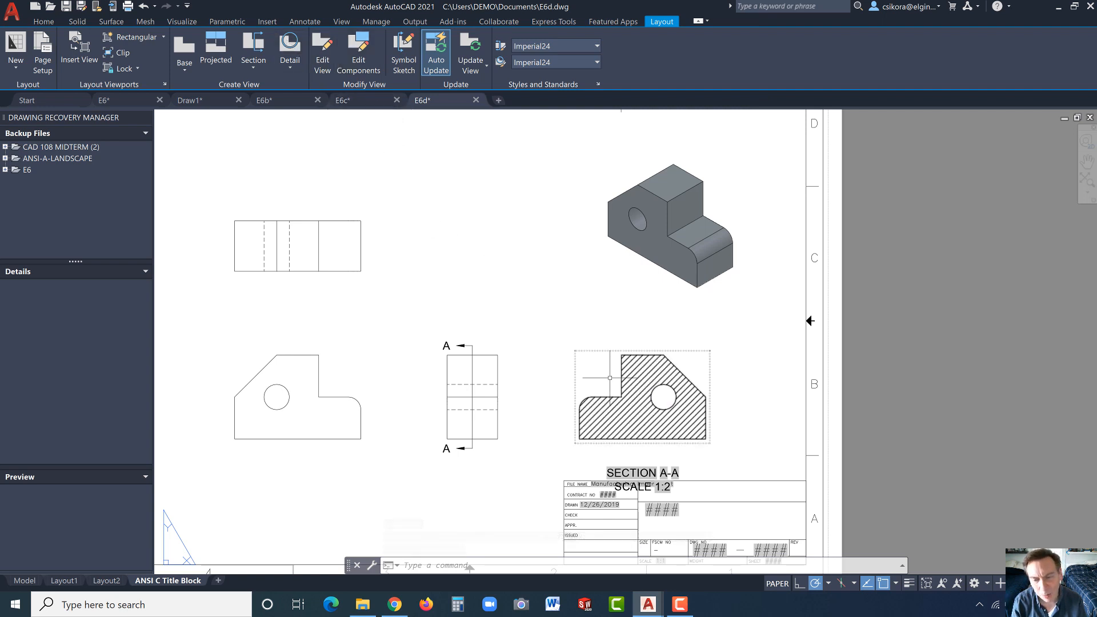
left_click(610, 378)
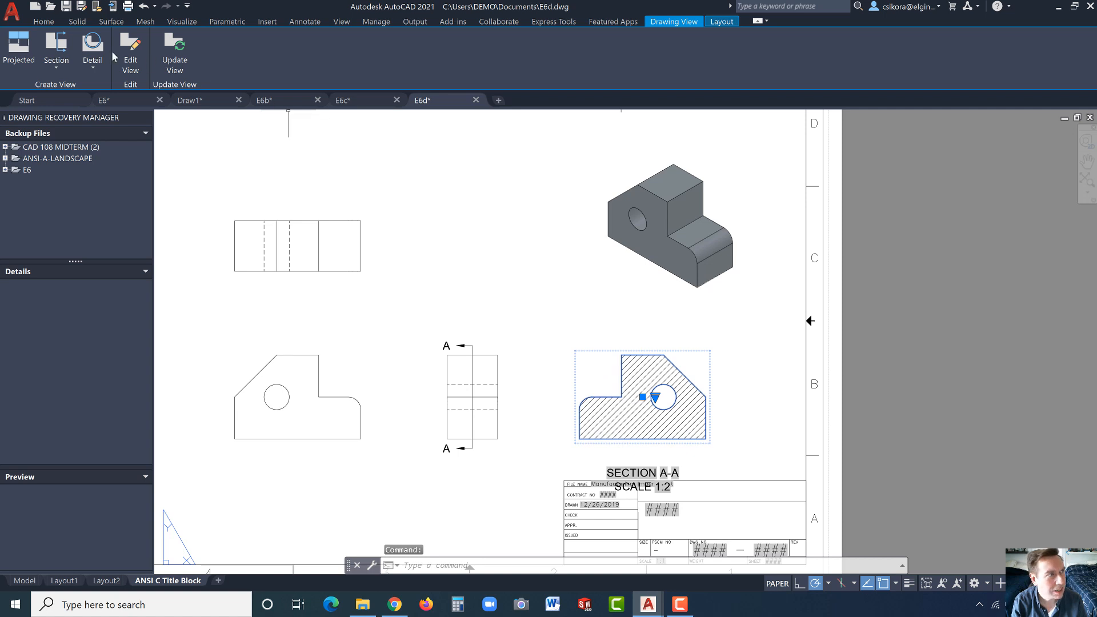
left_click(94, 45)
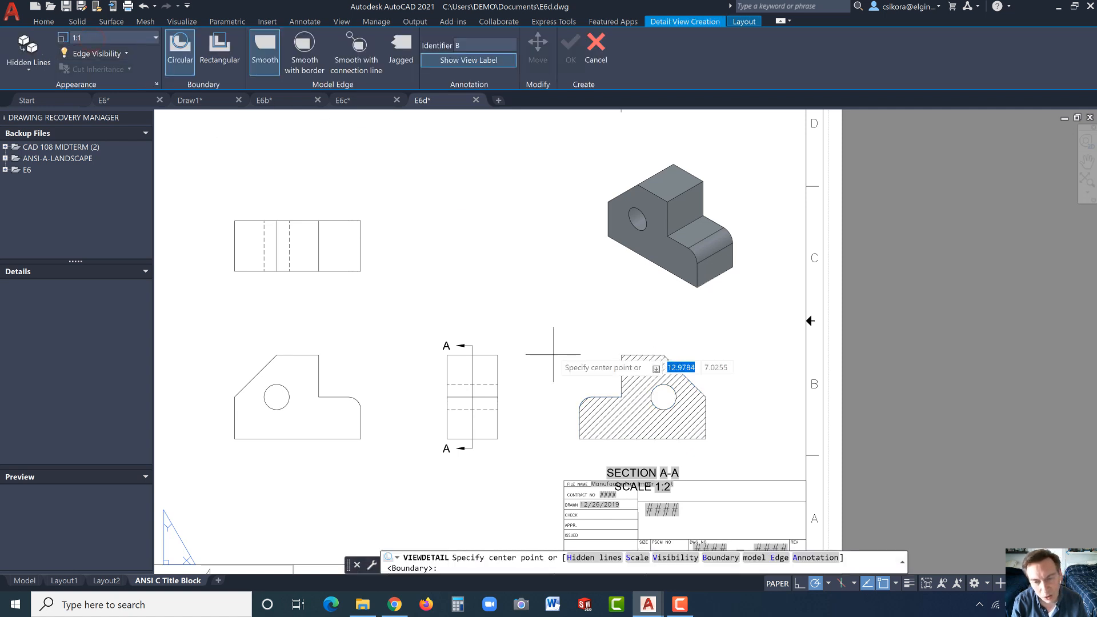
left_click(592, 409)
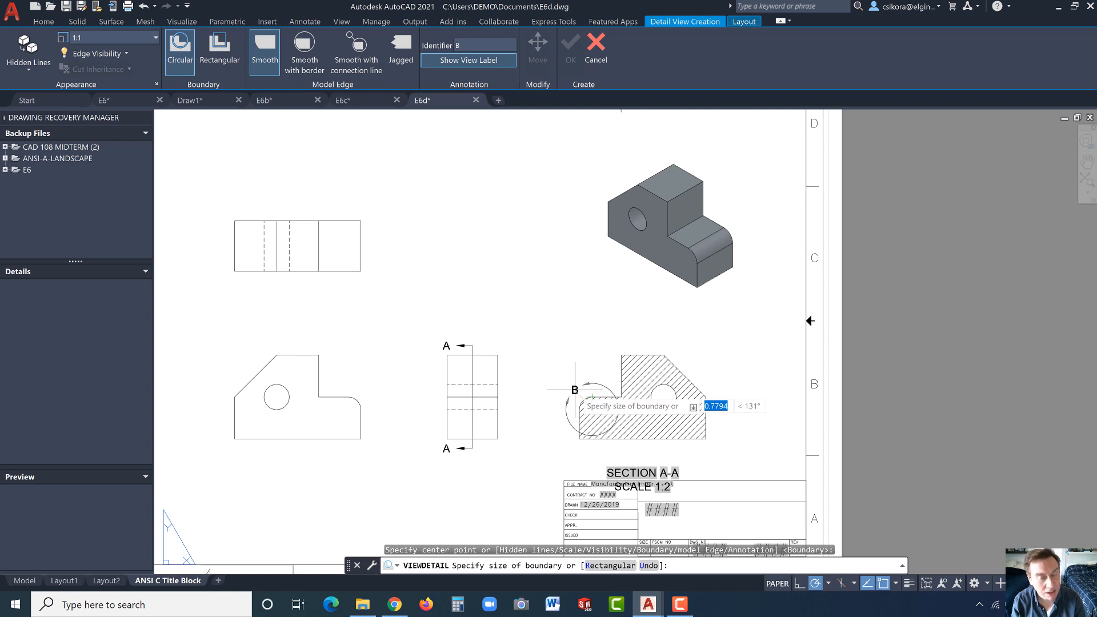
left_click(574, 390)
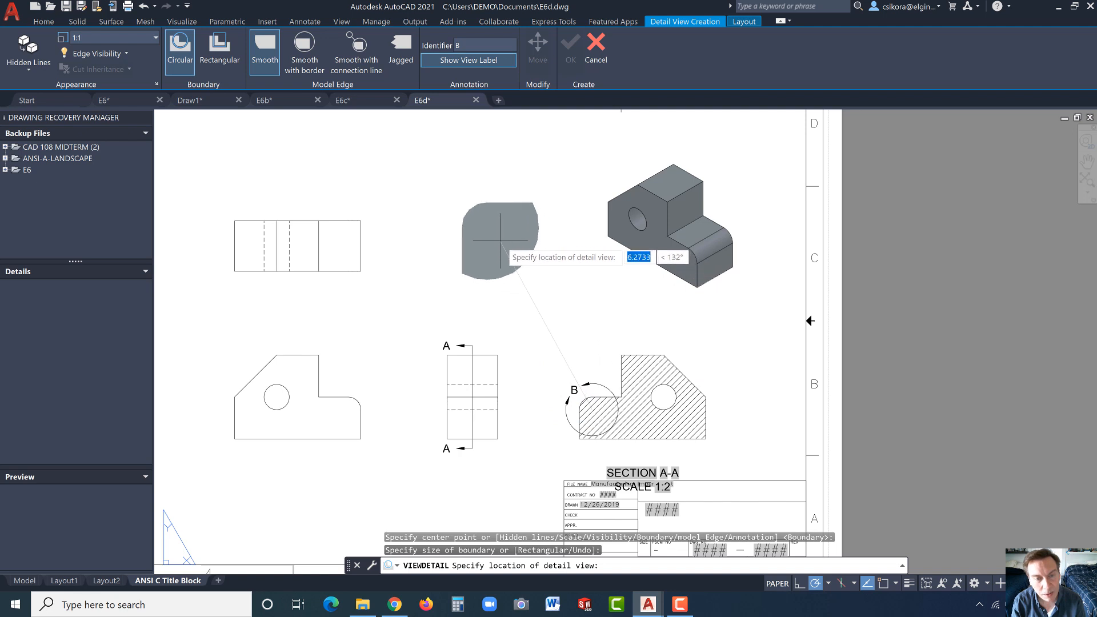
left_click(496, 240)
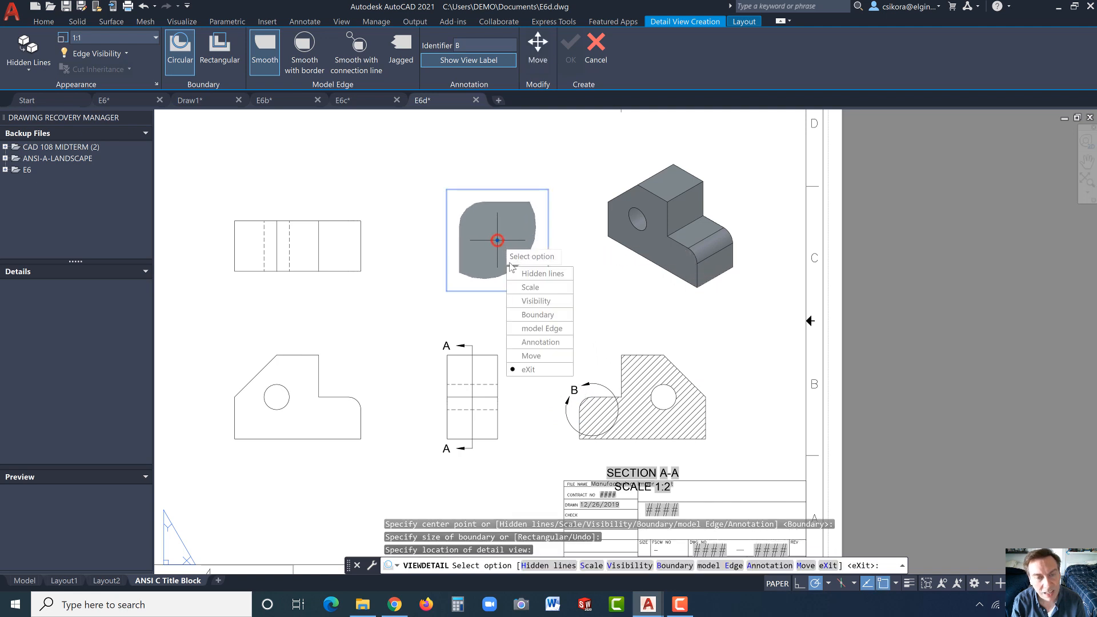
left_click(530, 369)
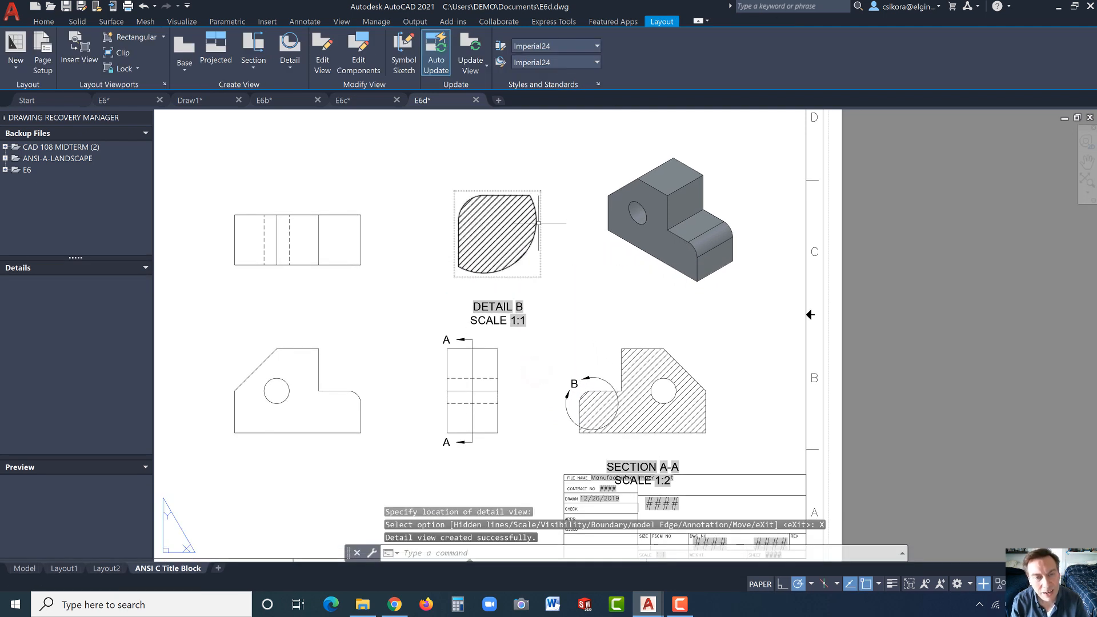
- Set the hatch scale in the detail view to 2.0000 and close the hatch editing
mouse_move(505, 234)
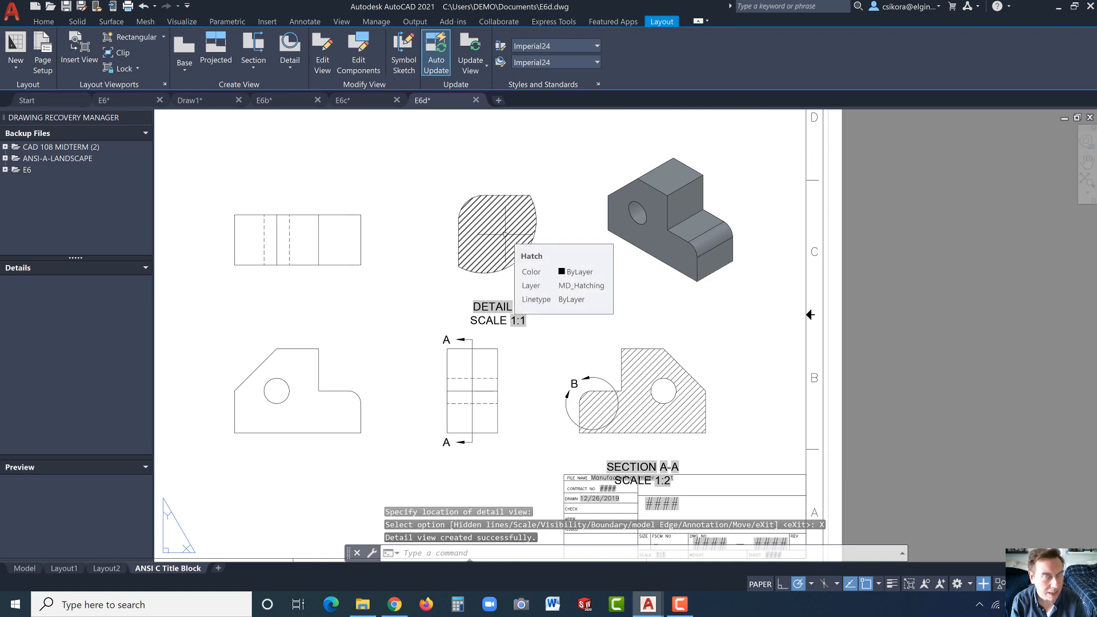
left_click(504, 234)
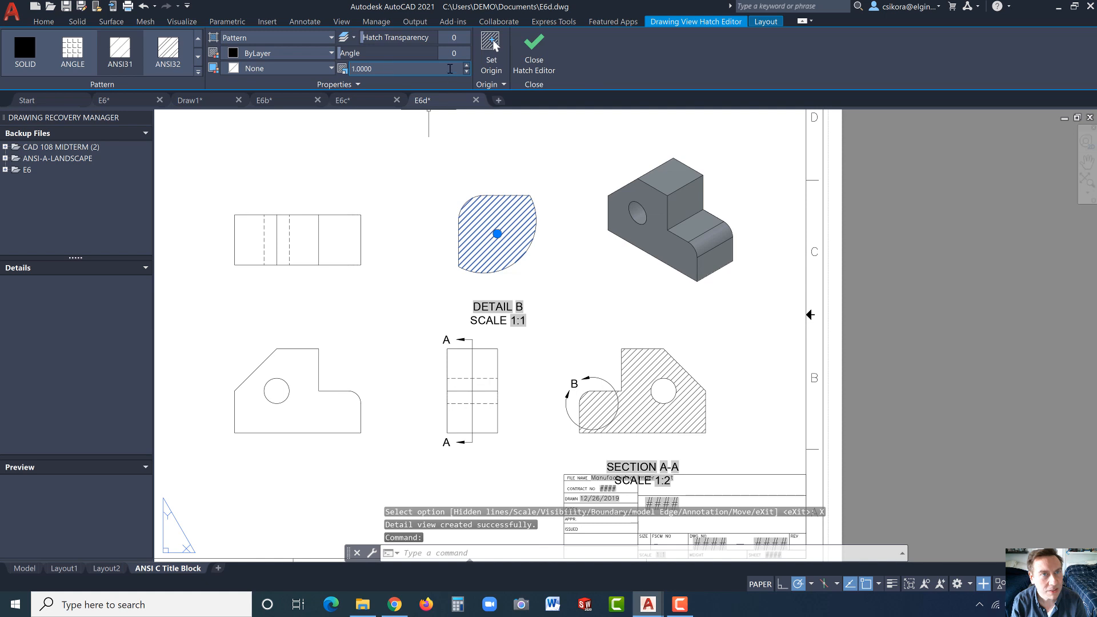
left_click(467, 65)
left_click(466, 64)
left_click(466, 64)
left_click(467, 65)
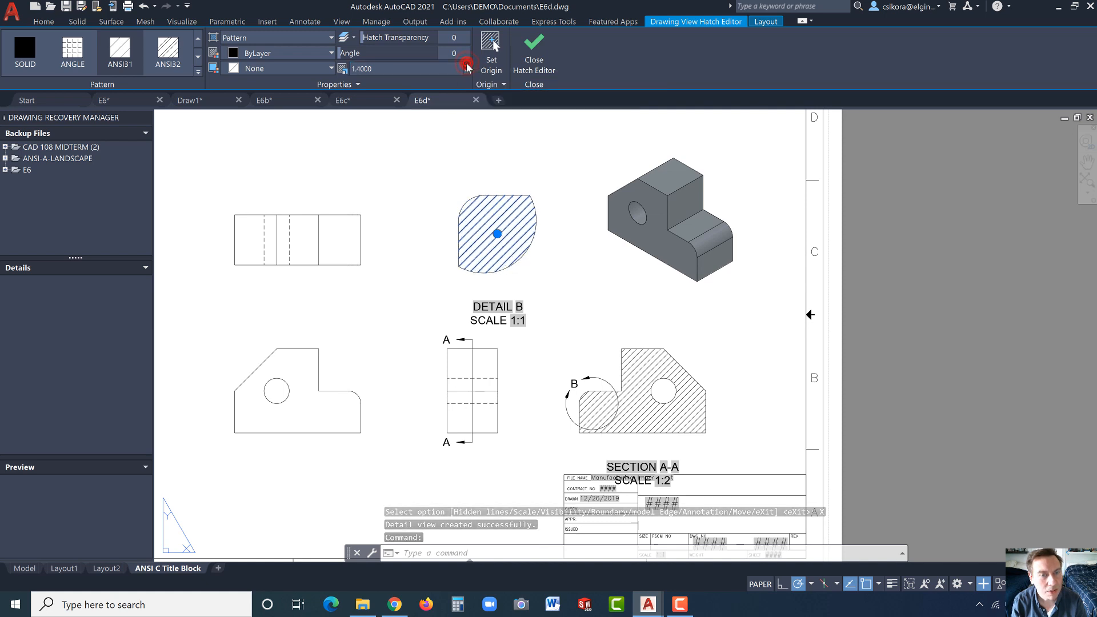
left_click(466, 65)
left_click(467, 64)
left_click(466, 64)
left_click(467, 65)
left_click(467, 64)
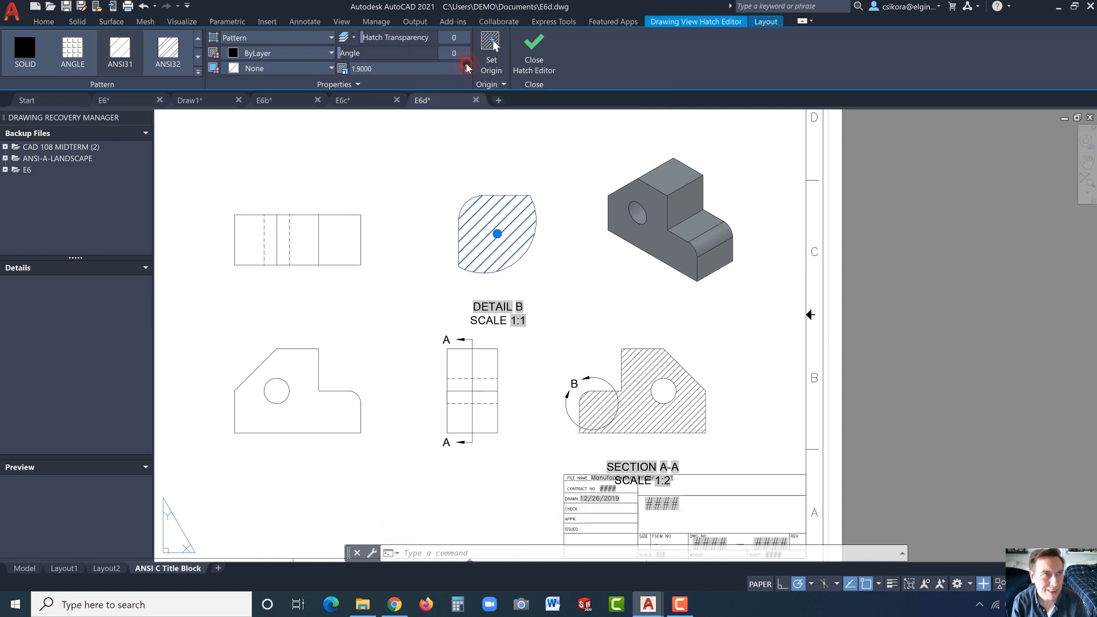
left_click(466, 64)
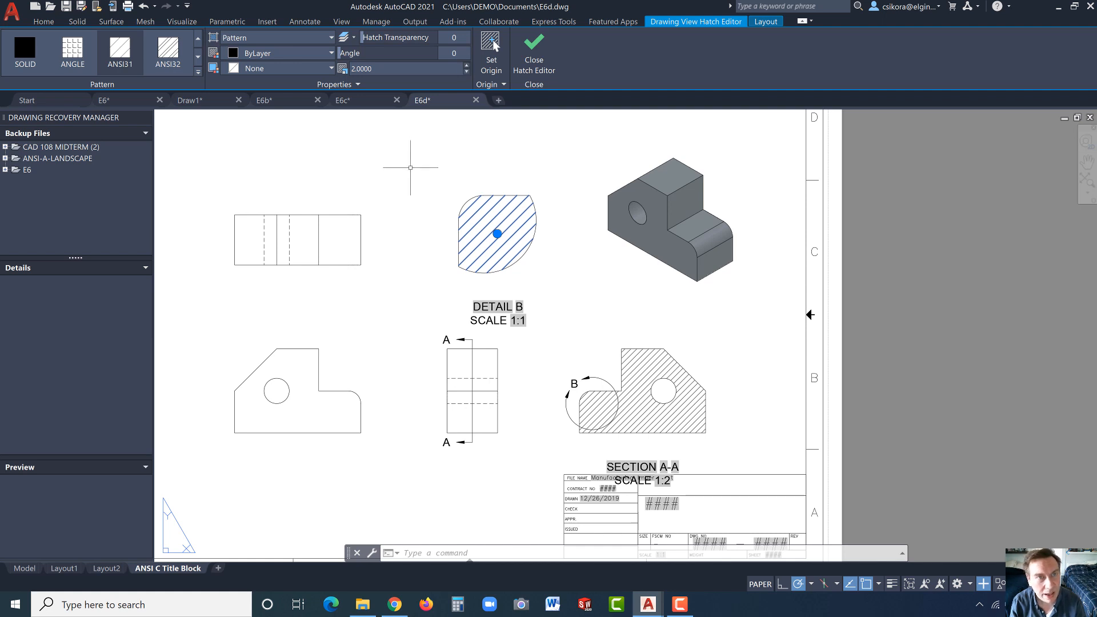
left_click(533, 54)
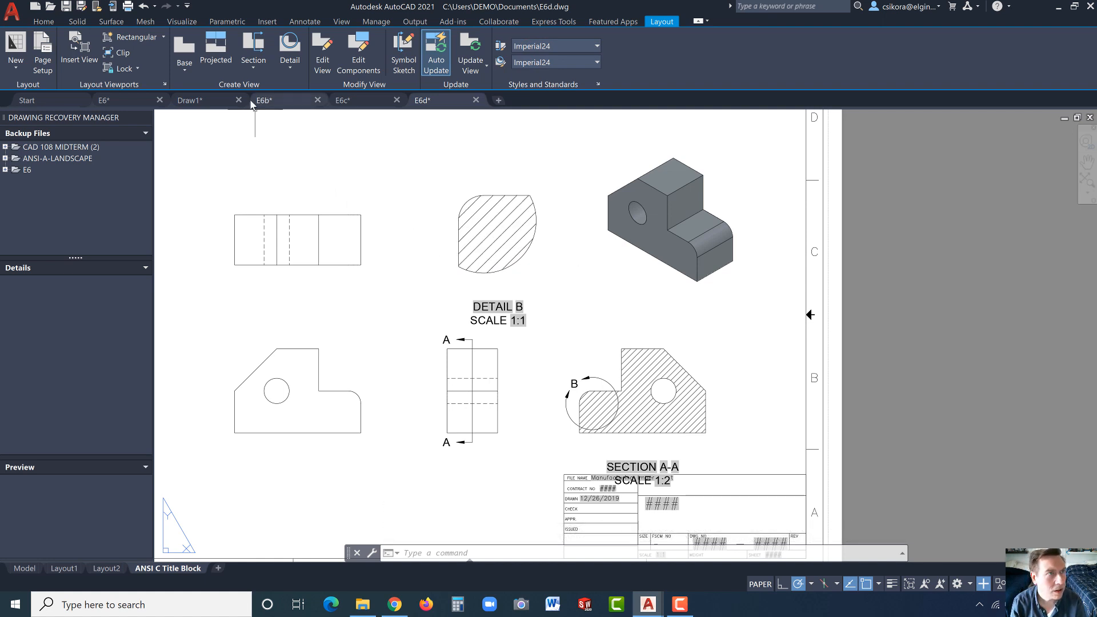
- Add center marks to the hole circles in the base view and the section view
left_click(297, 24)
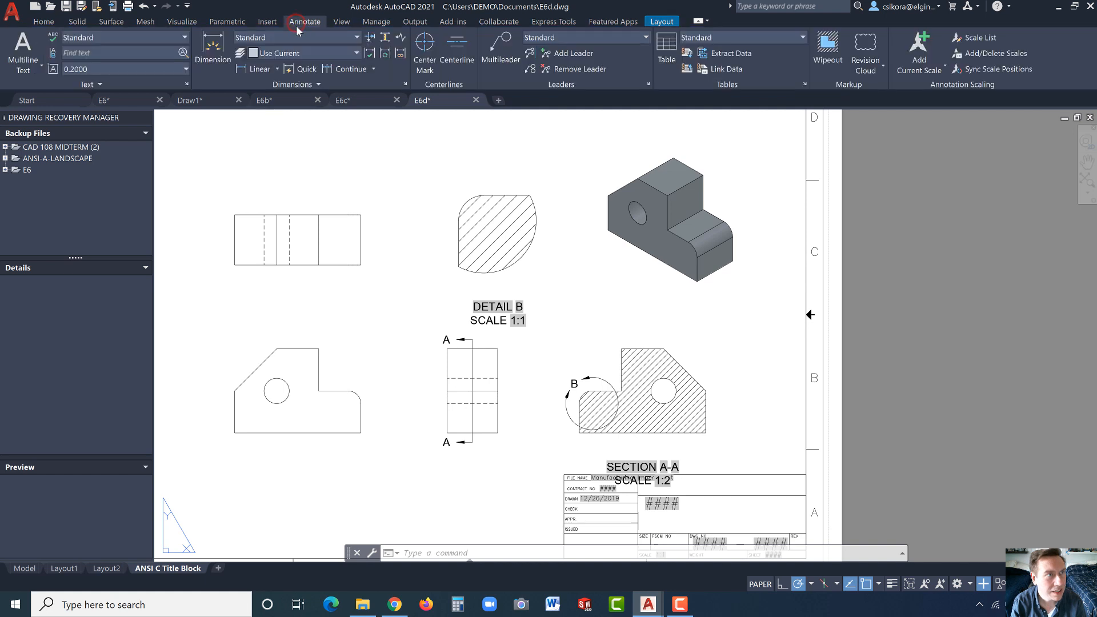
left_click(425, 48)
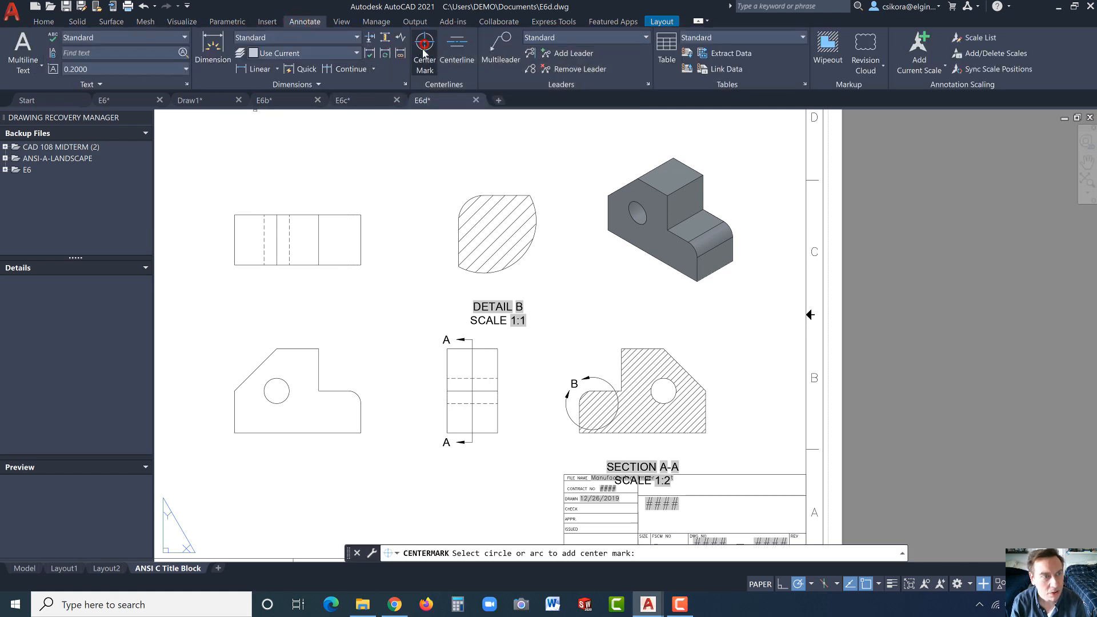
left_click(266, 395)
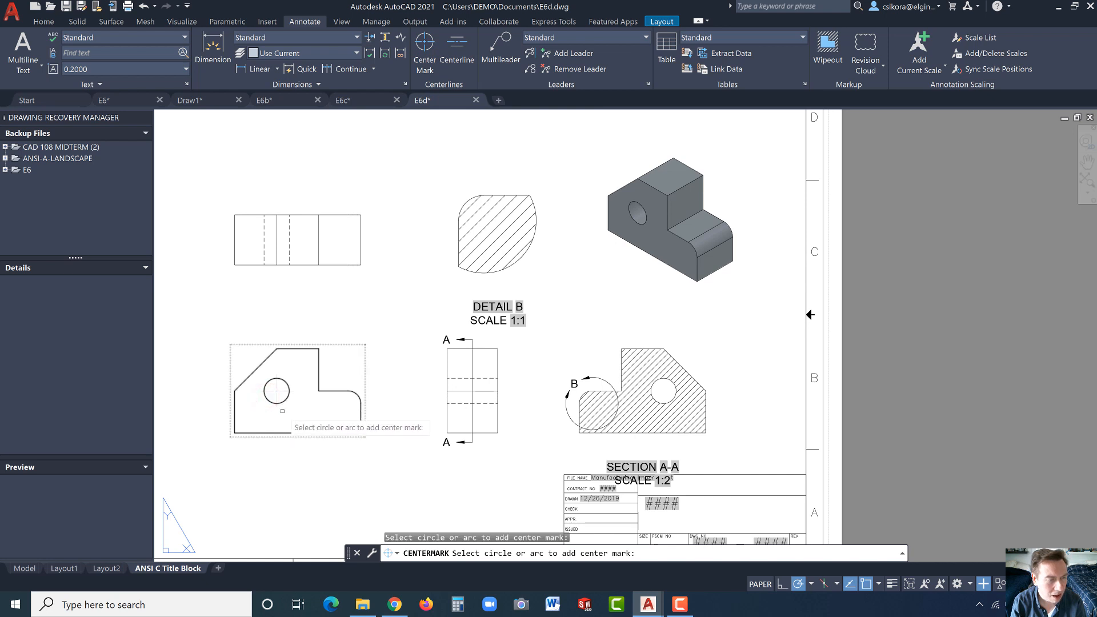
left_click(651, 390)
scroll(664, 389, "up", 5)
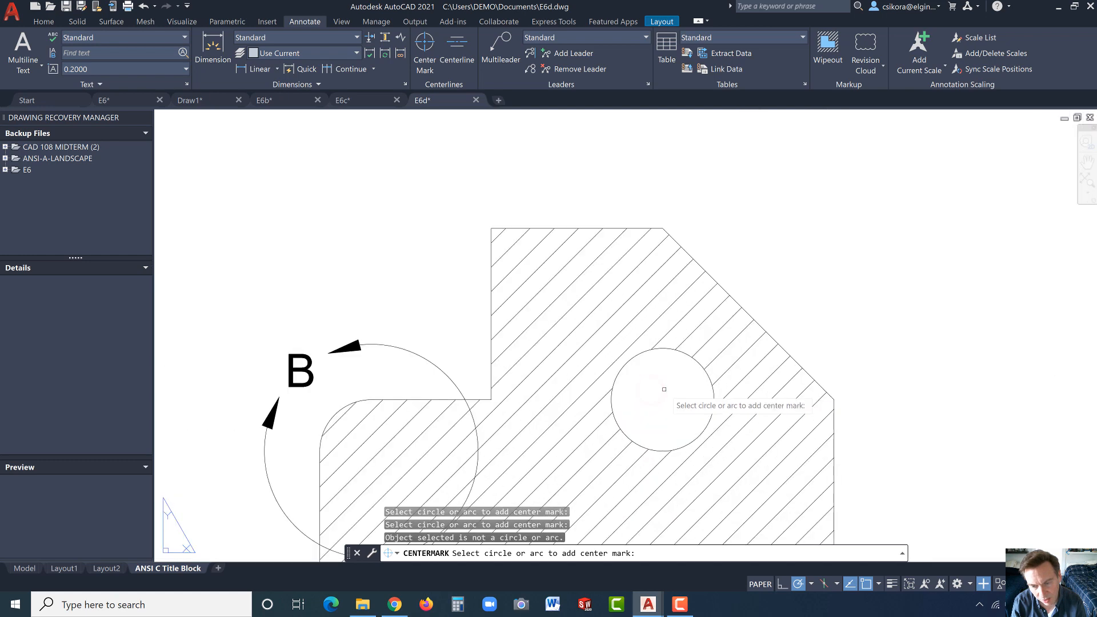
left_click(660, 349)
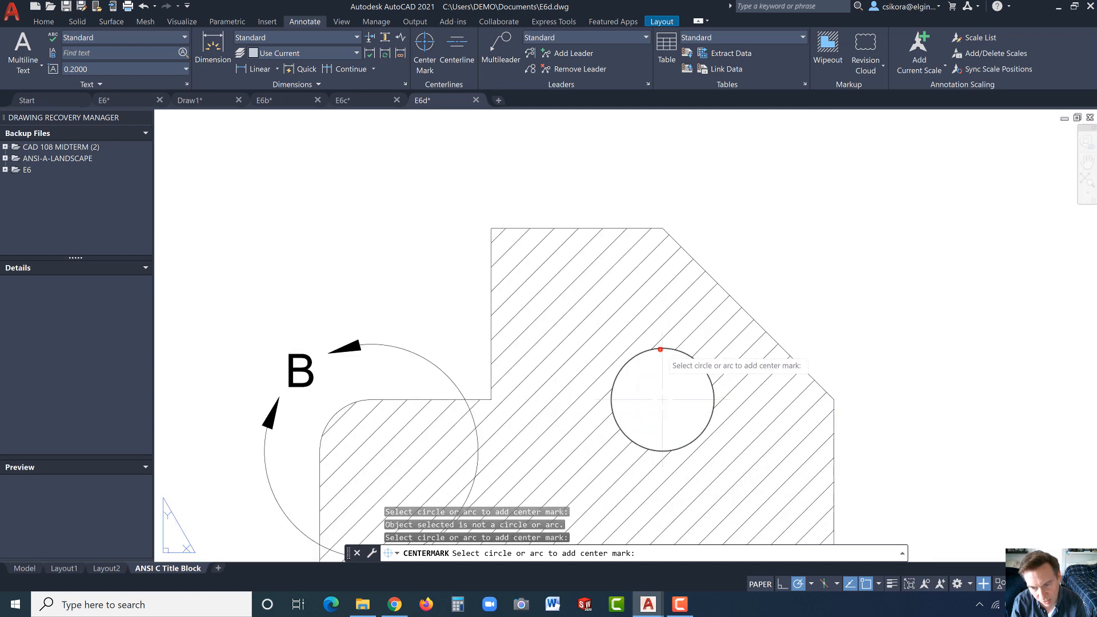
- Add a centerline between the two vertical hidden lines of the hole in the projected view above the base view
scroll(661, 349, "down", 5)
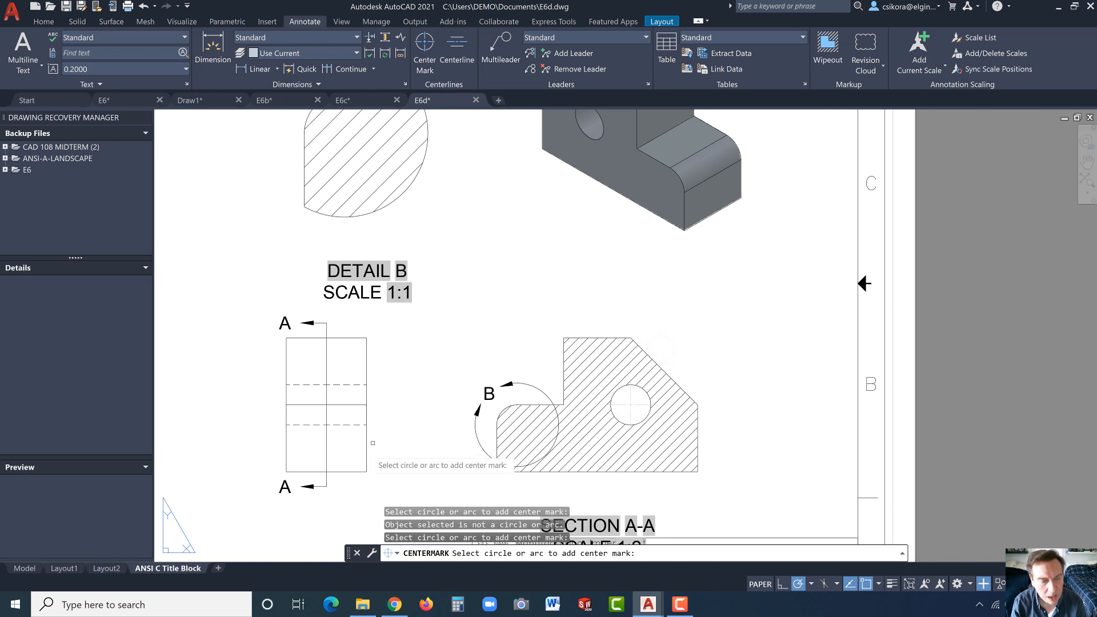
scroll(373, 443, "down", 5)
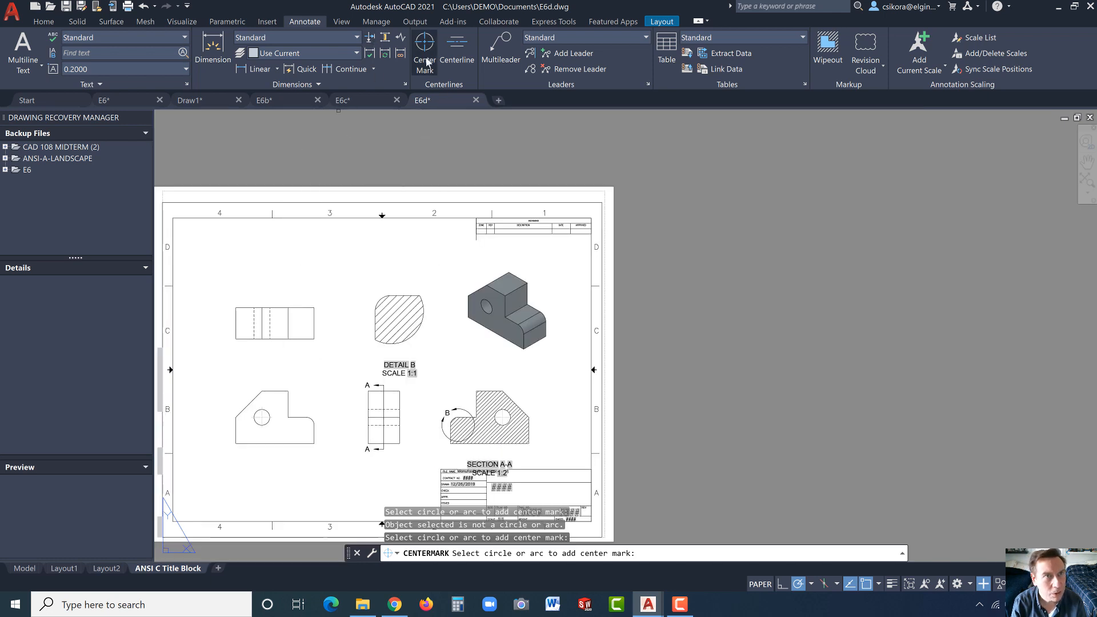
left_click(454, 51)
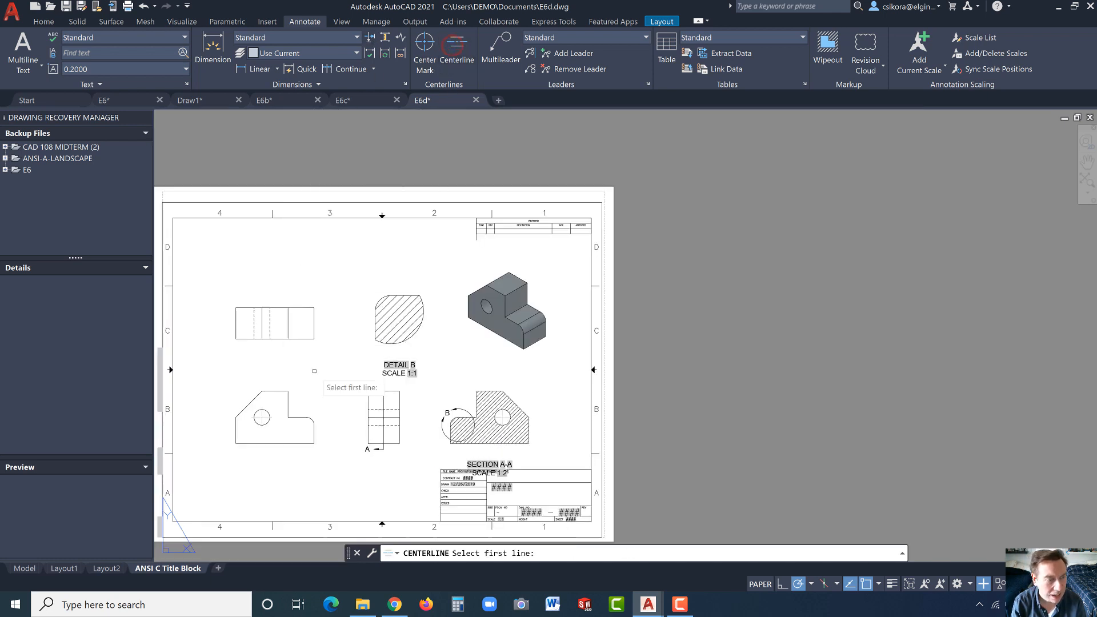
scroll(280, 340, "up", 5)
scroll(191, 260, "down", 2)
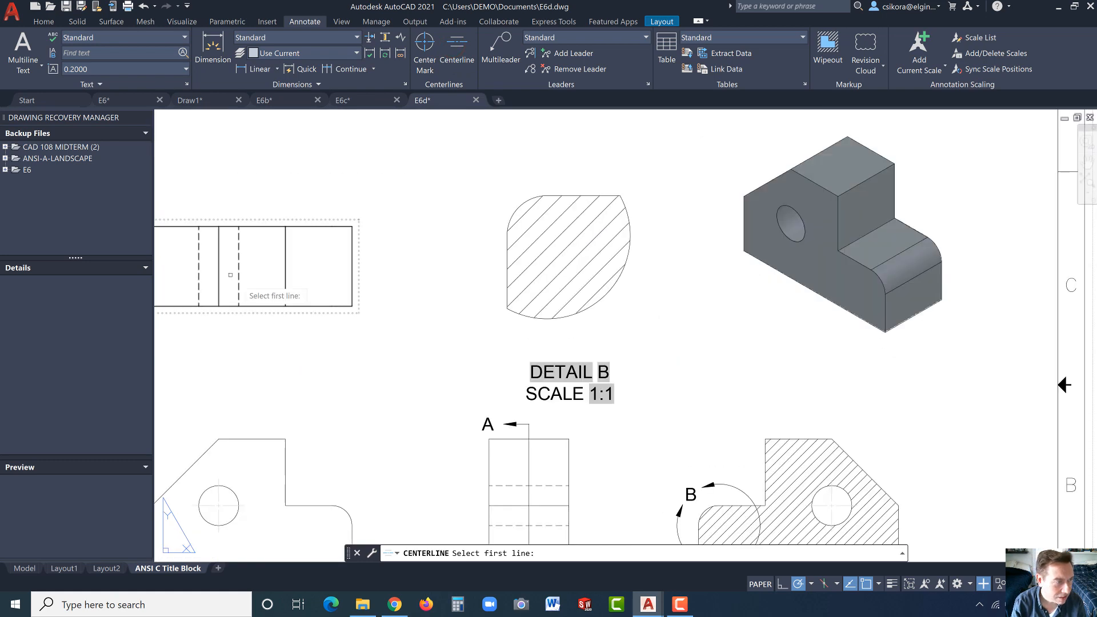
left_click(198, 267)
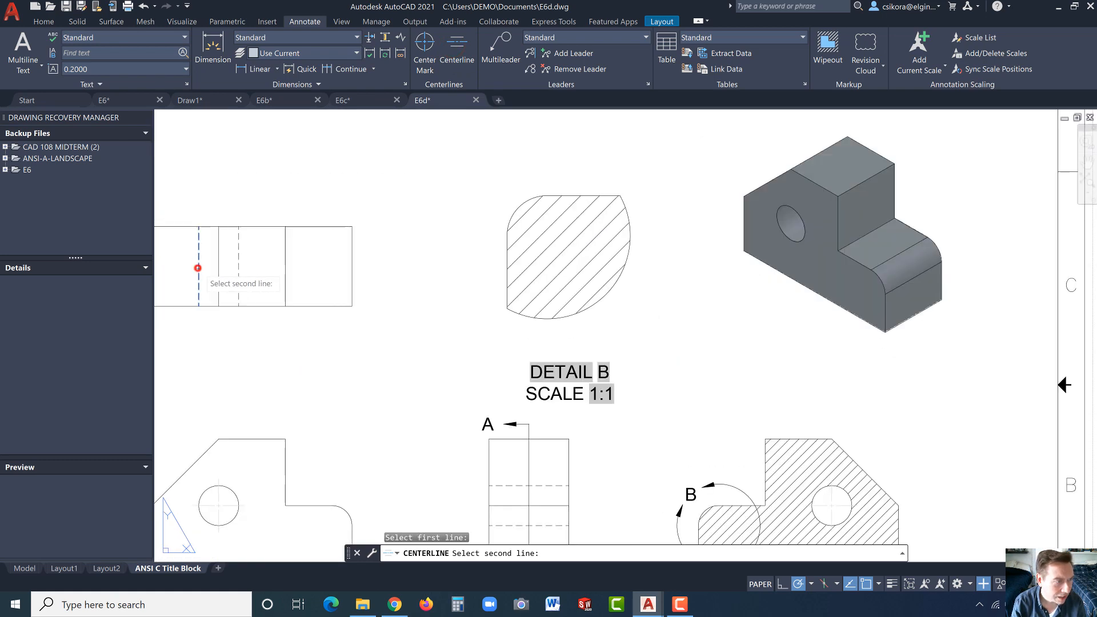
left_click(238, 267)
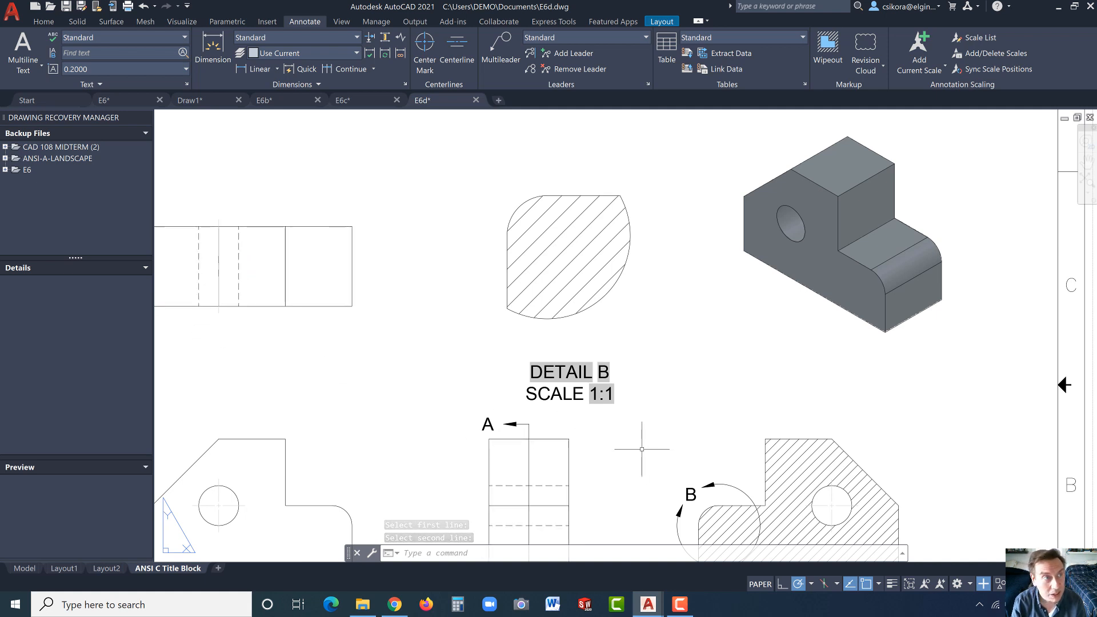
- Add a centerline between the two horizontal hidden lines of the hole in the projected view beside the base view
left_click(454, 50)
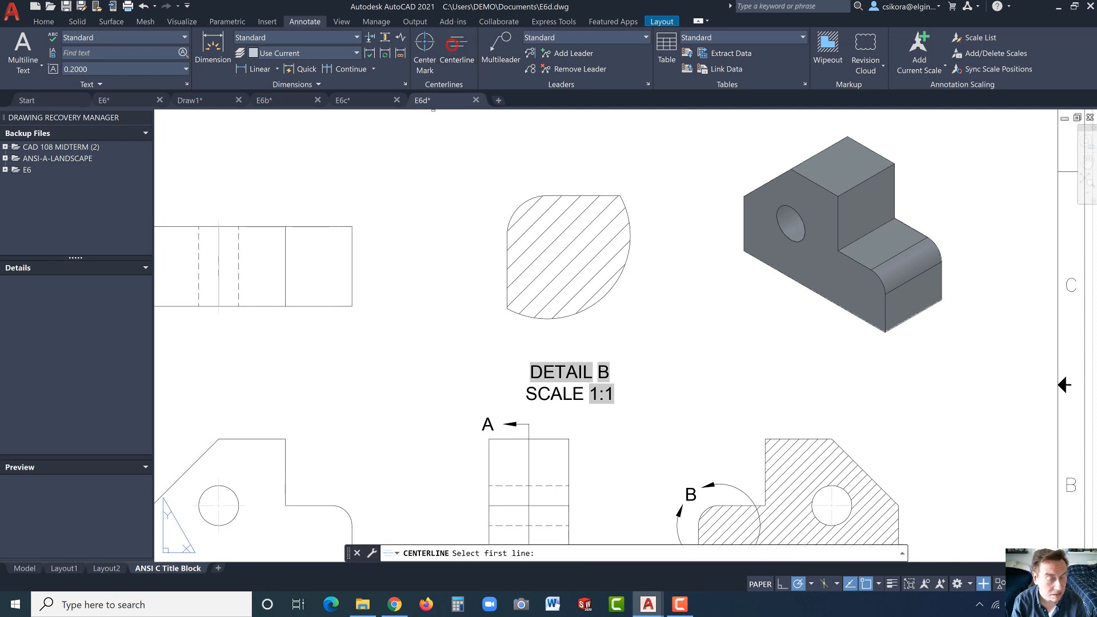
left_click(508, 485)
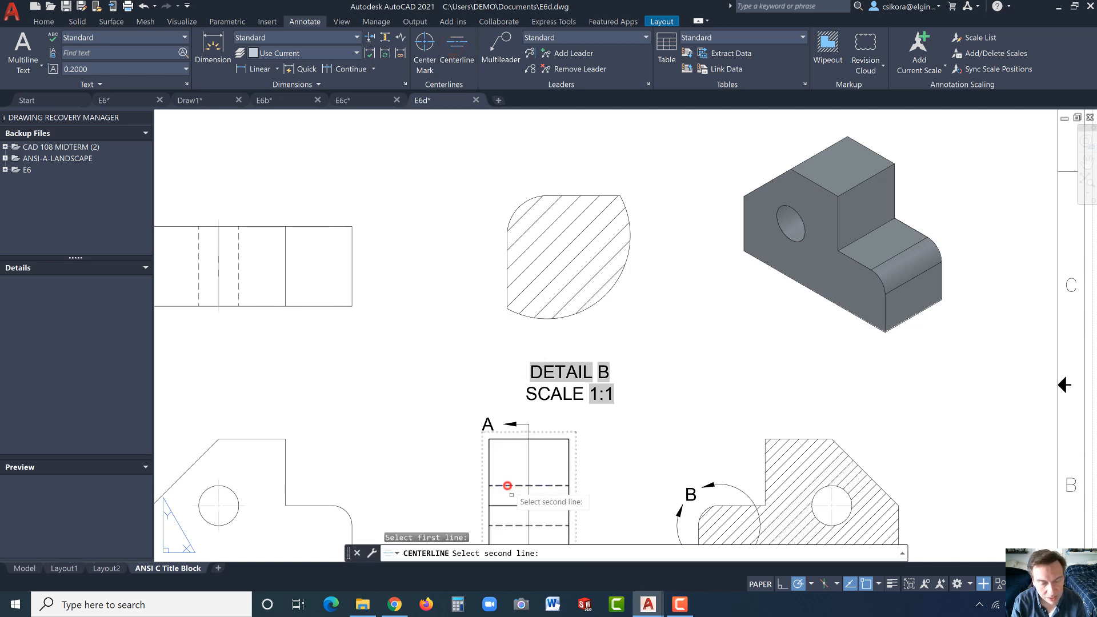
left_click(513, 524)
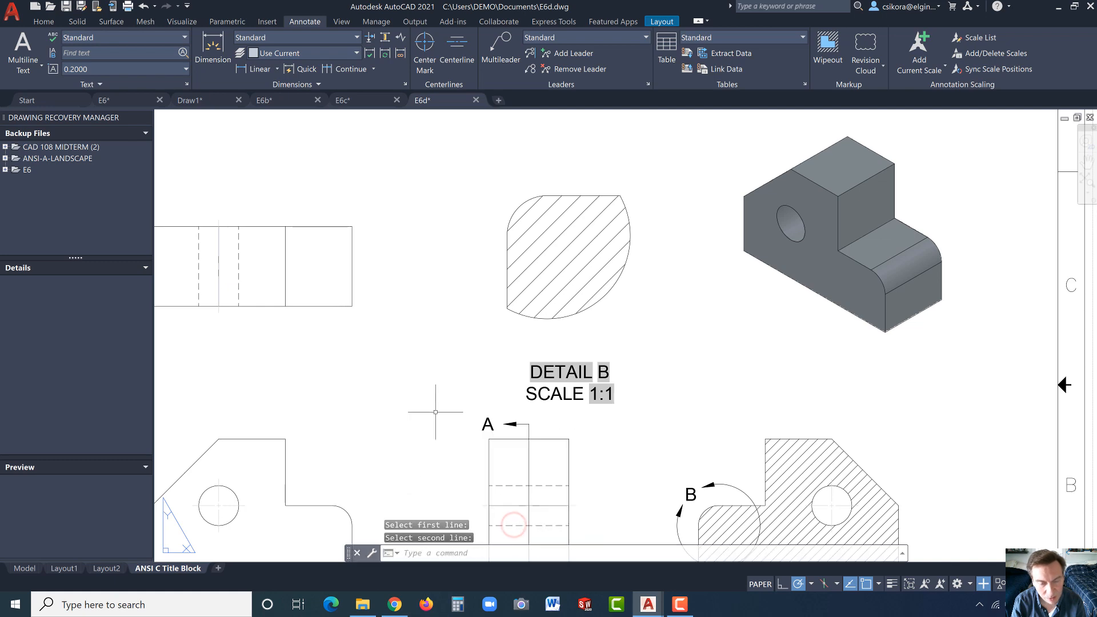
- Dimension the base view's bottom edge and its left vertical edge, placing the dimensions below and to the left of the view
scroll(442, 395, "down", 2)
scroll(400, 439, "down", 3)
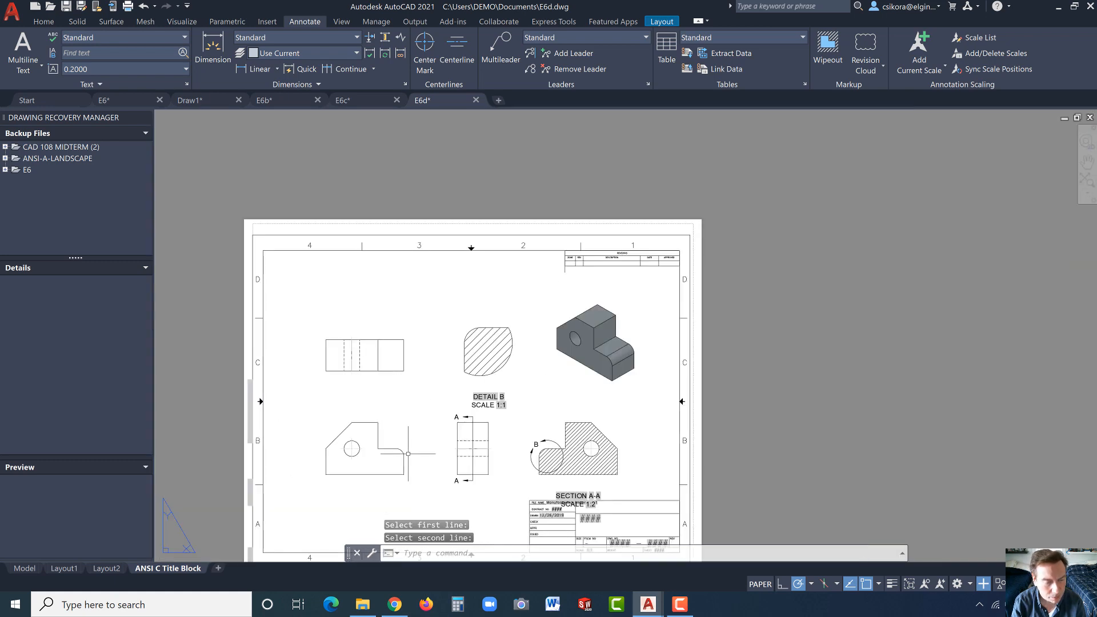
scroll(375, 463, "up", 3)
scroll(336, 457, "up", 2)
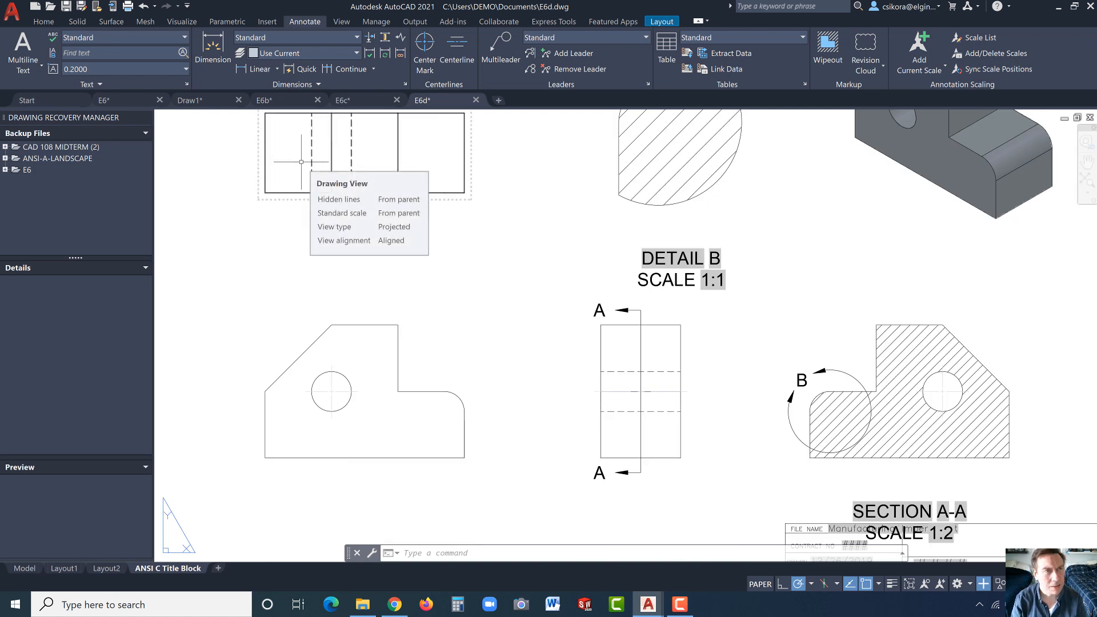
left_click(214, 46)
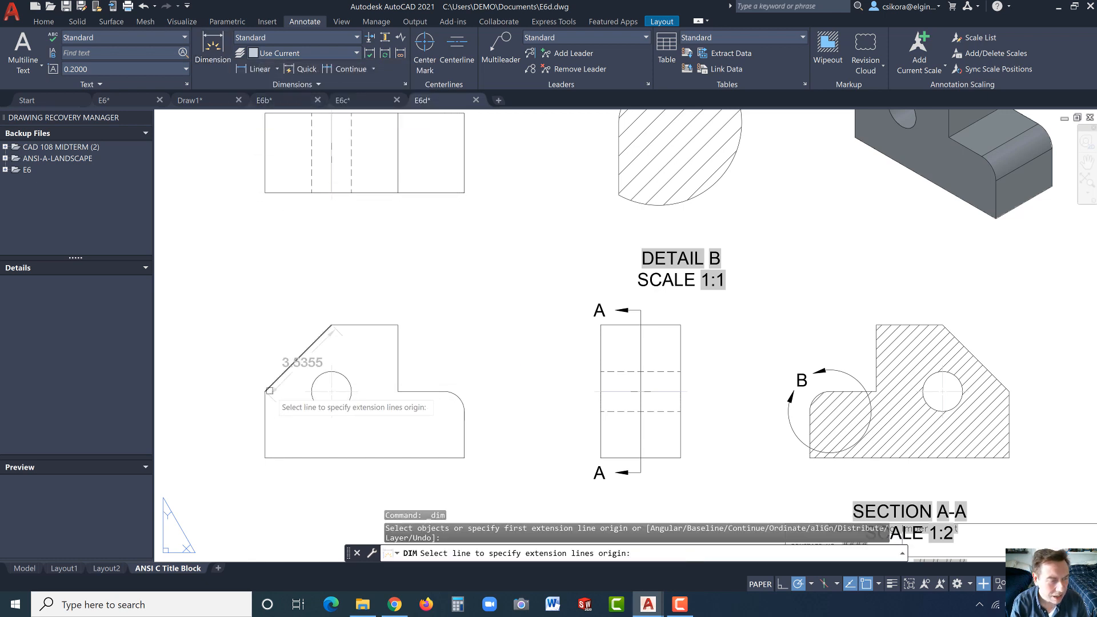
key("Return")
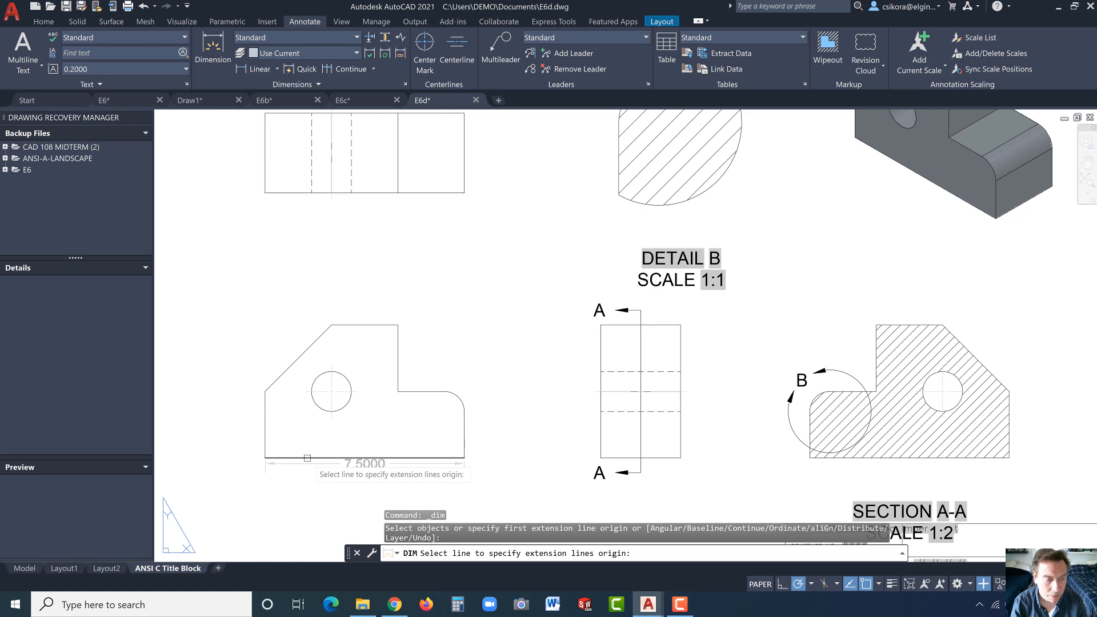
left_click(307, 458)
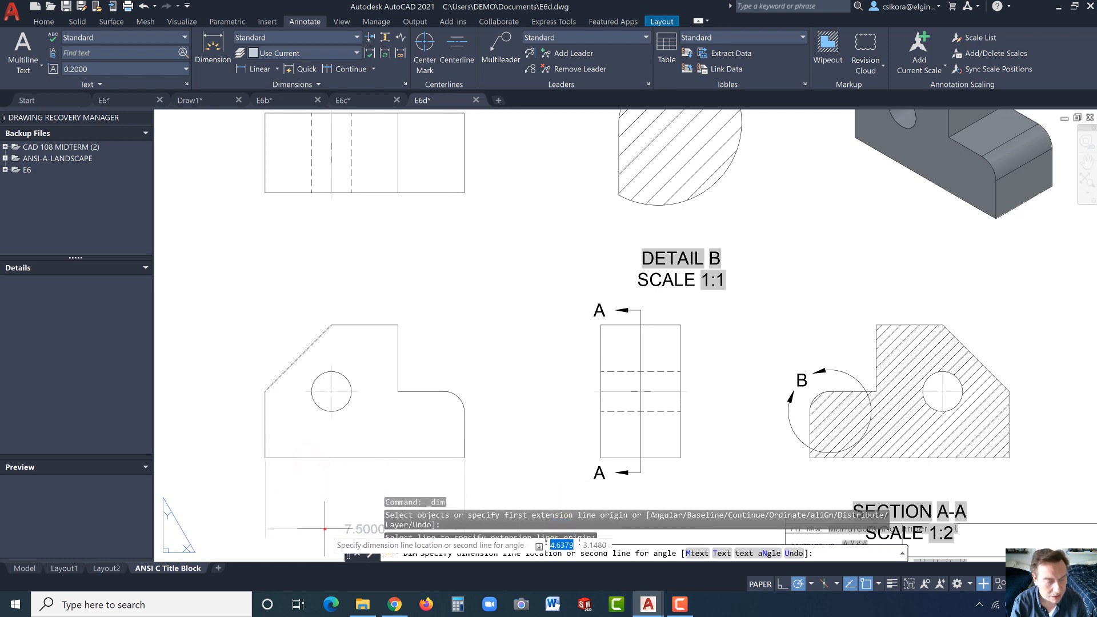
left_click(324, 529)
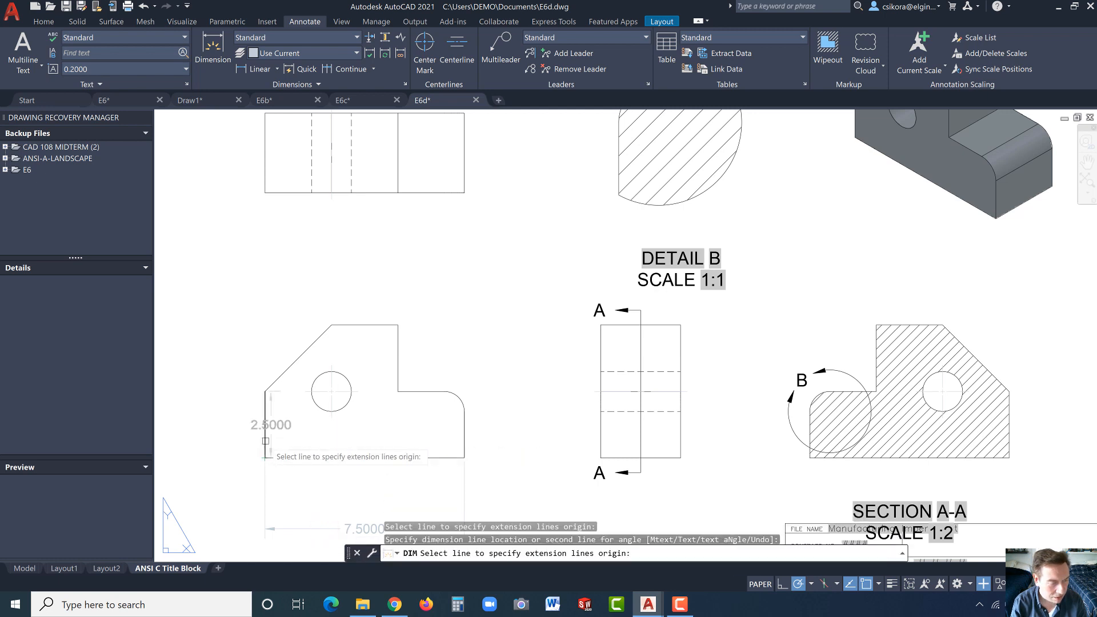
left_click(265, 441)
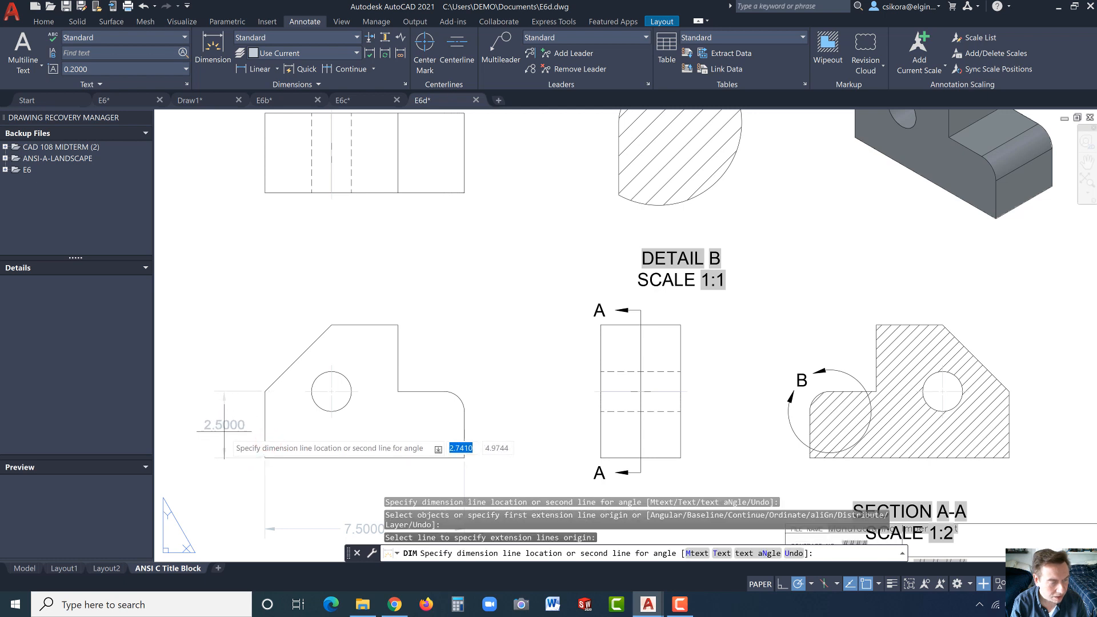
left_click(224, 434)
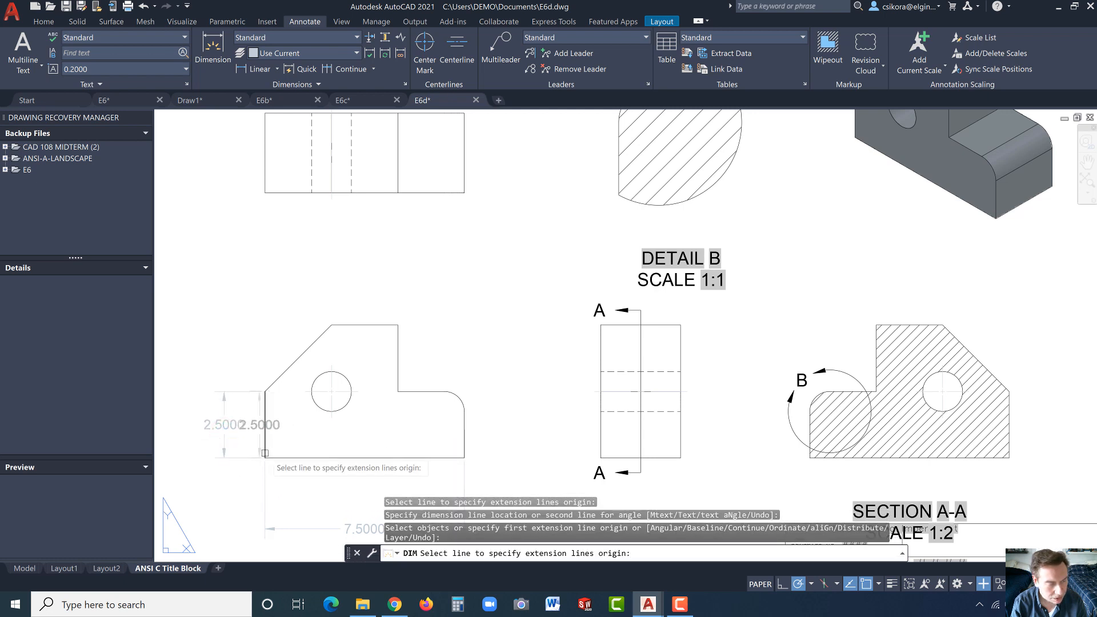
- Dimension the horizontal distance from the base view's lower-left corner to the hole's center, placing it between the view and the overall length dimension
left_click(265, 456)
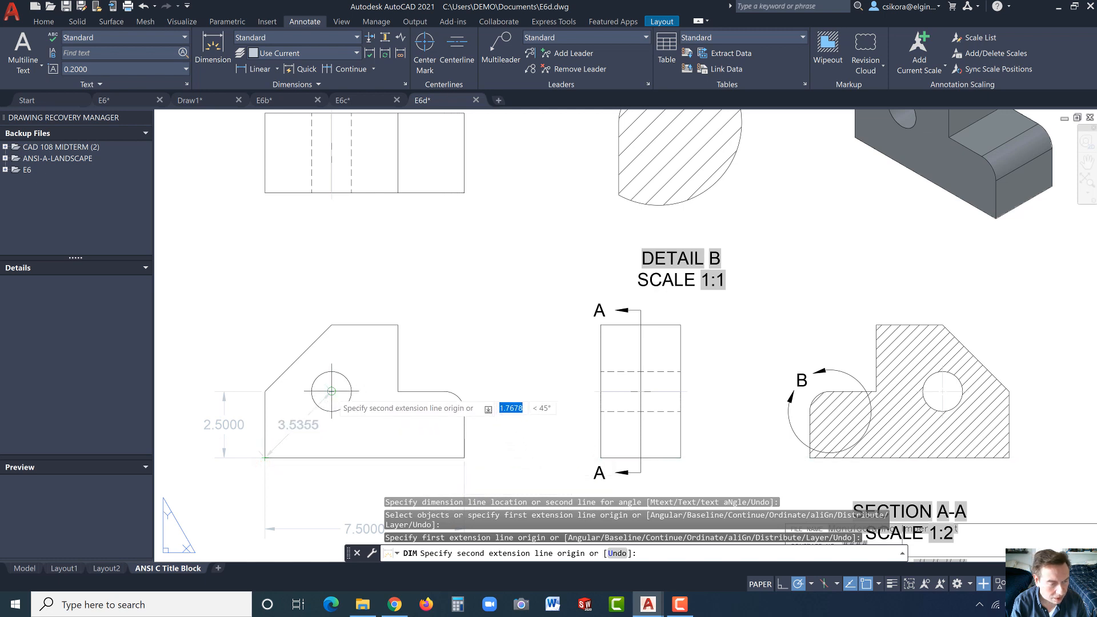
left_click(320, 407)
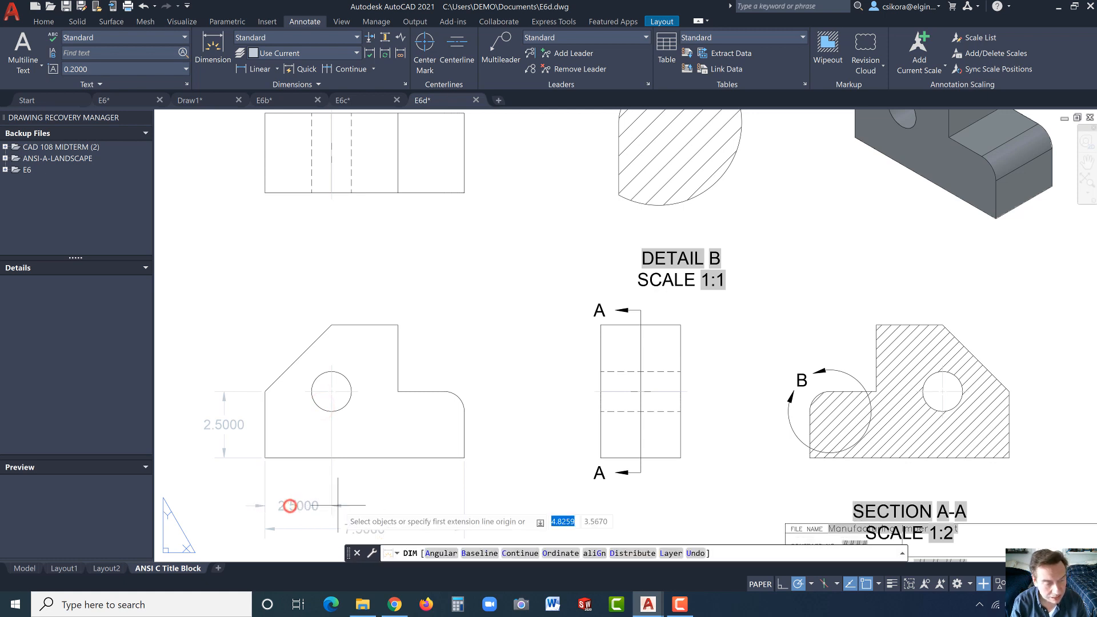
left_click(289, 506)
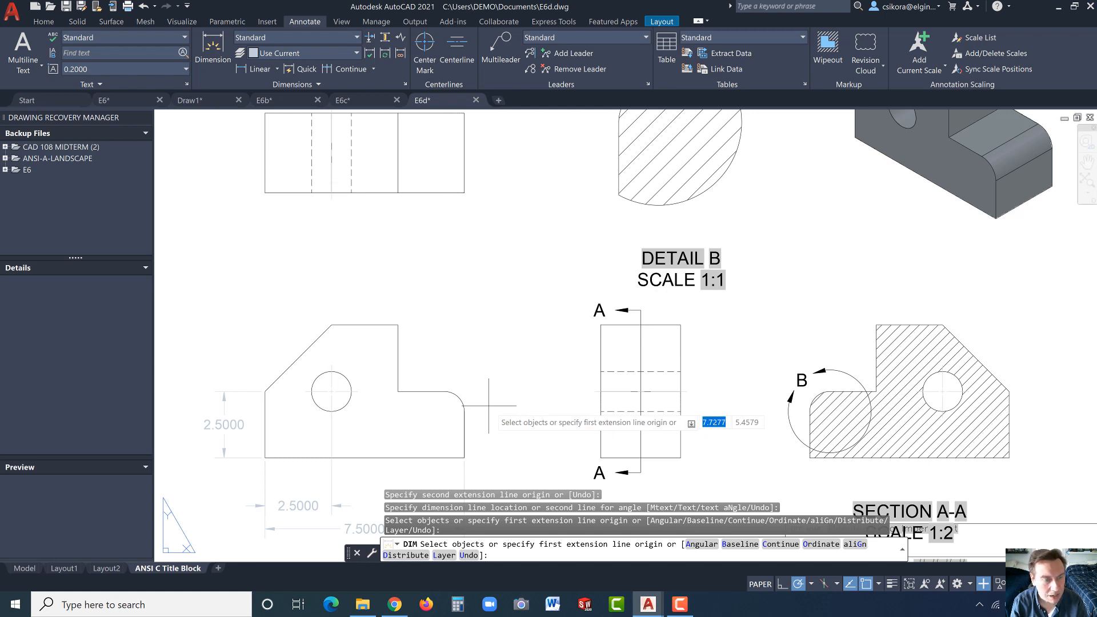
- Dimension the lower step's height and the block's overall height, placing both vertical dimensions to the right of the base view
left_click(463, 457)
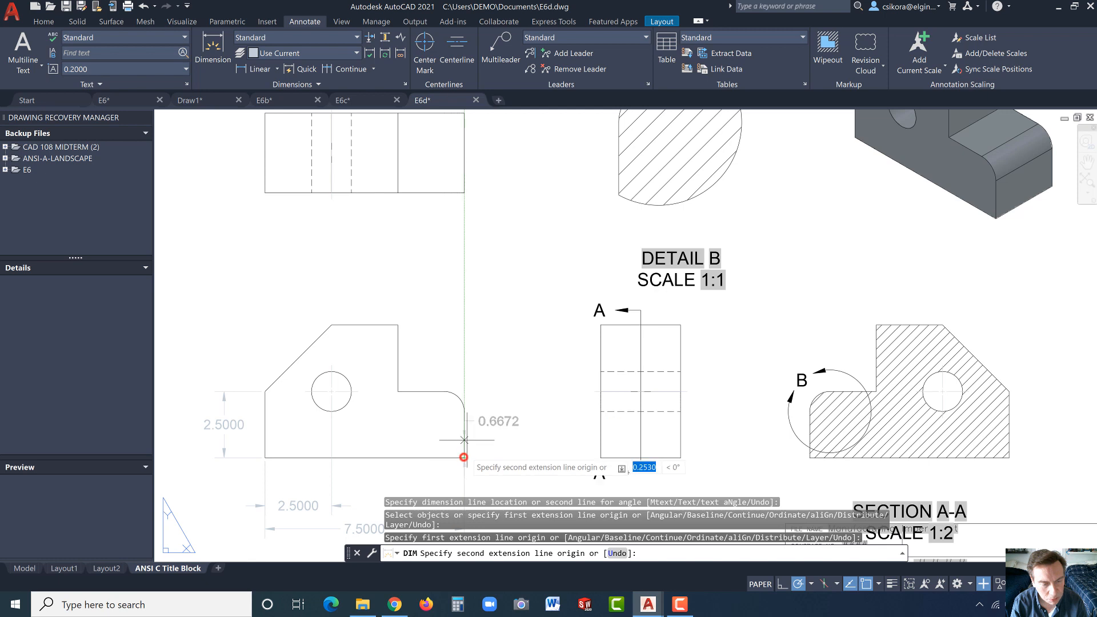
left_click(444, 391)
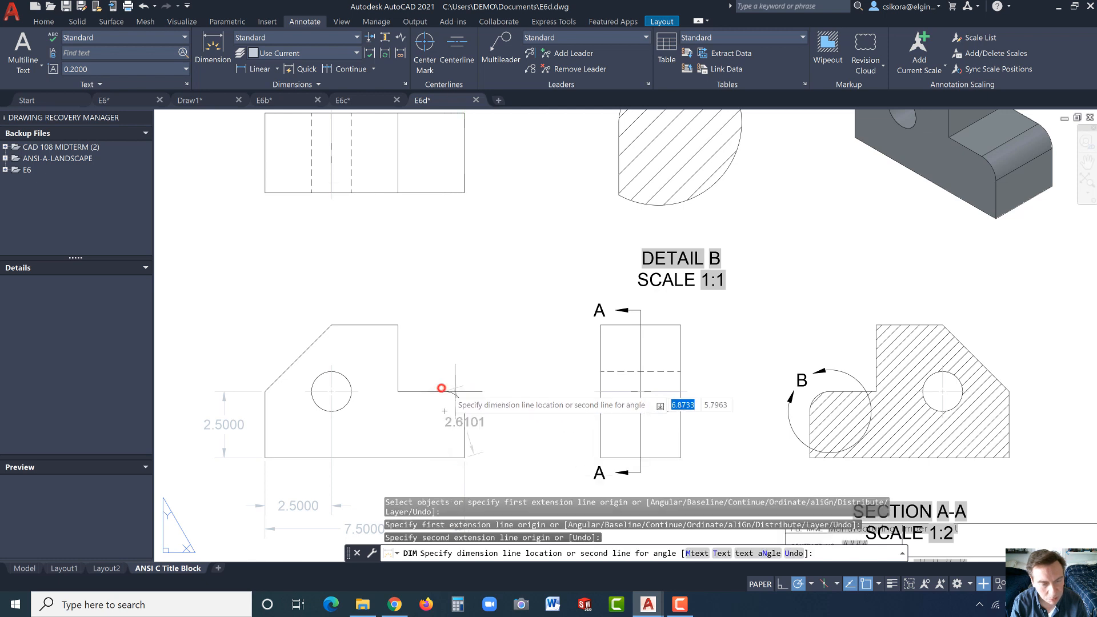
left_click(551, 440)
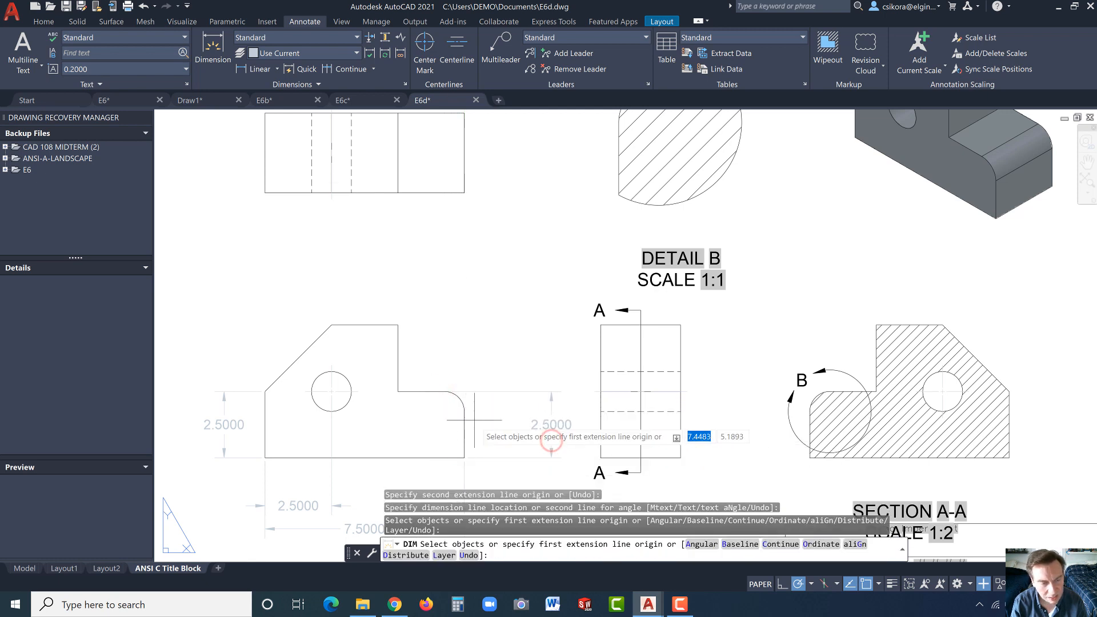
left_click(463, 458)
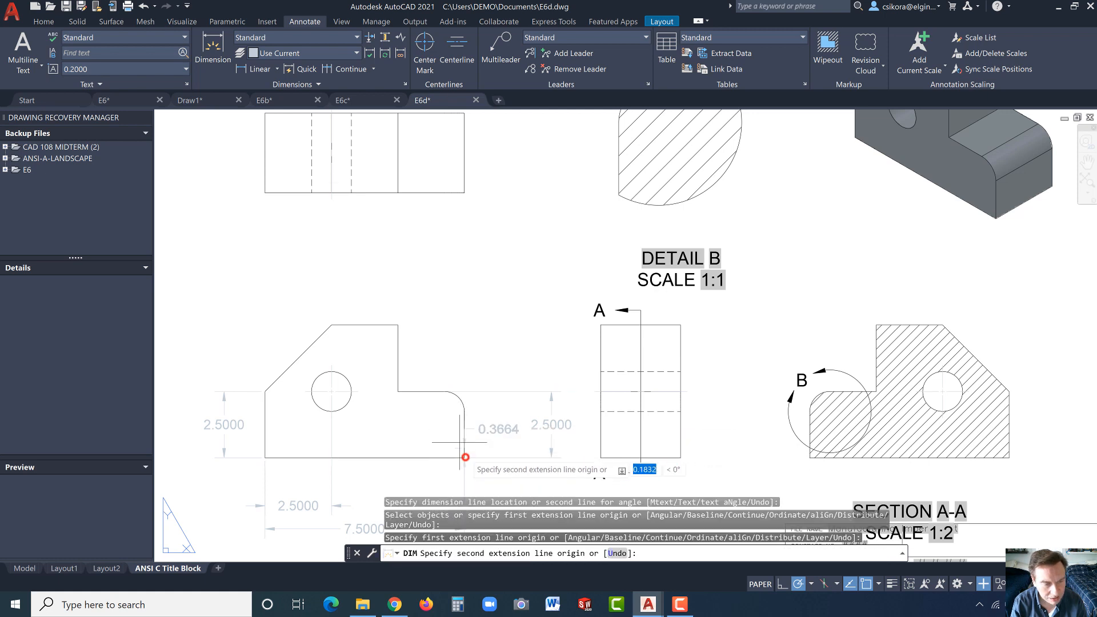
left_click(398, 325)
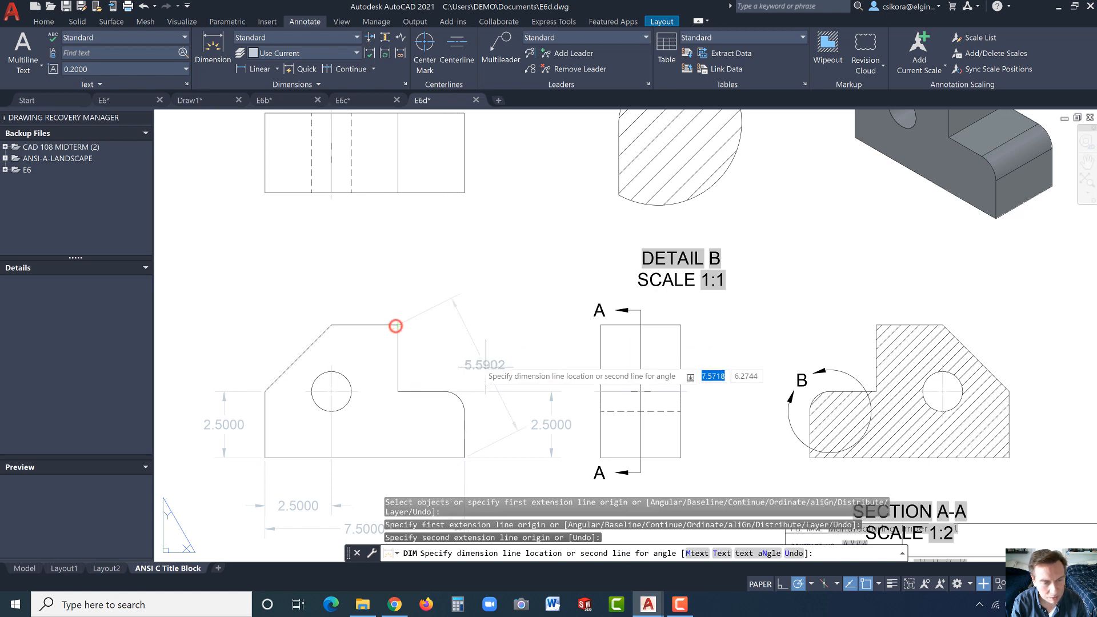
left_click(587, 405)
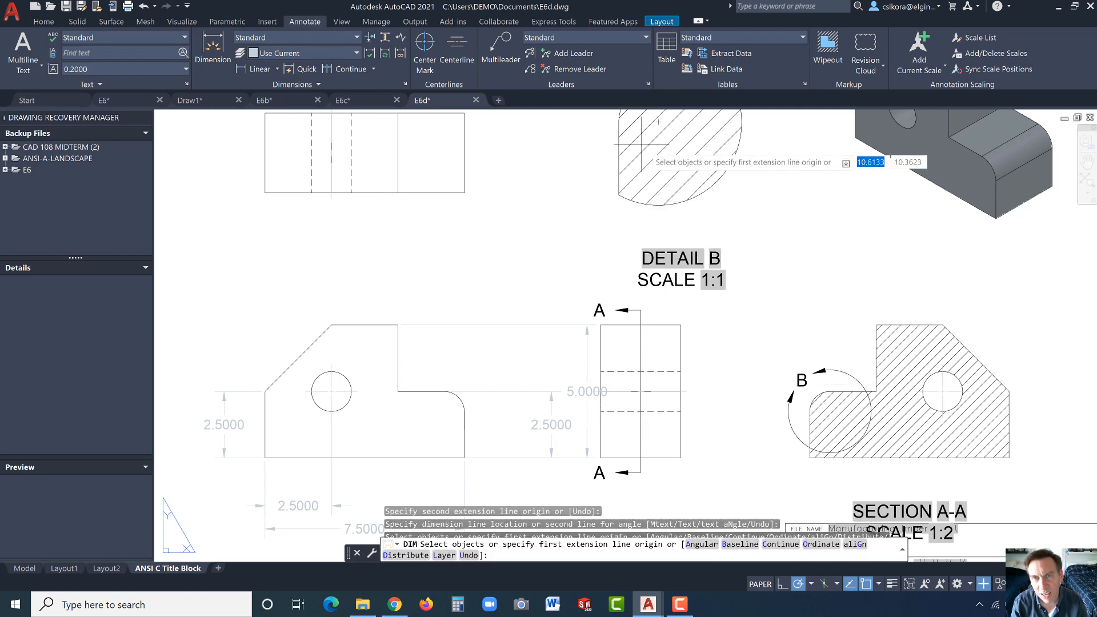
- Add a radius dimension to the rounded corner in Detail B, placing it at the view's upper left
scroll(514, 245, "down", 2)
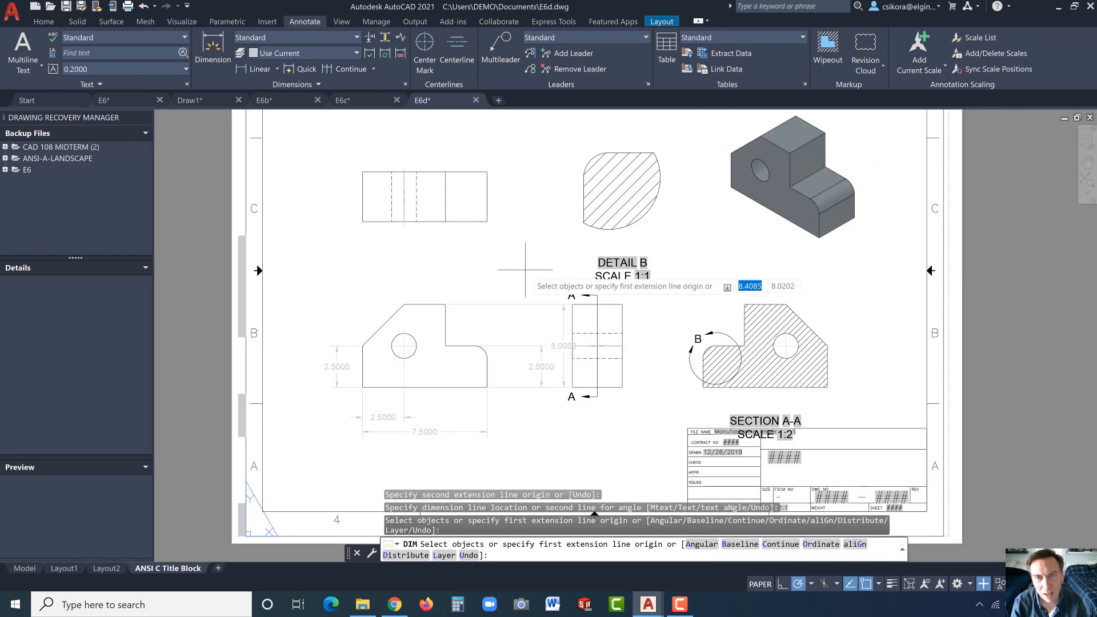
left_click(585, 167)
left_click(584, 166)
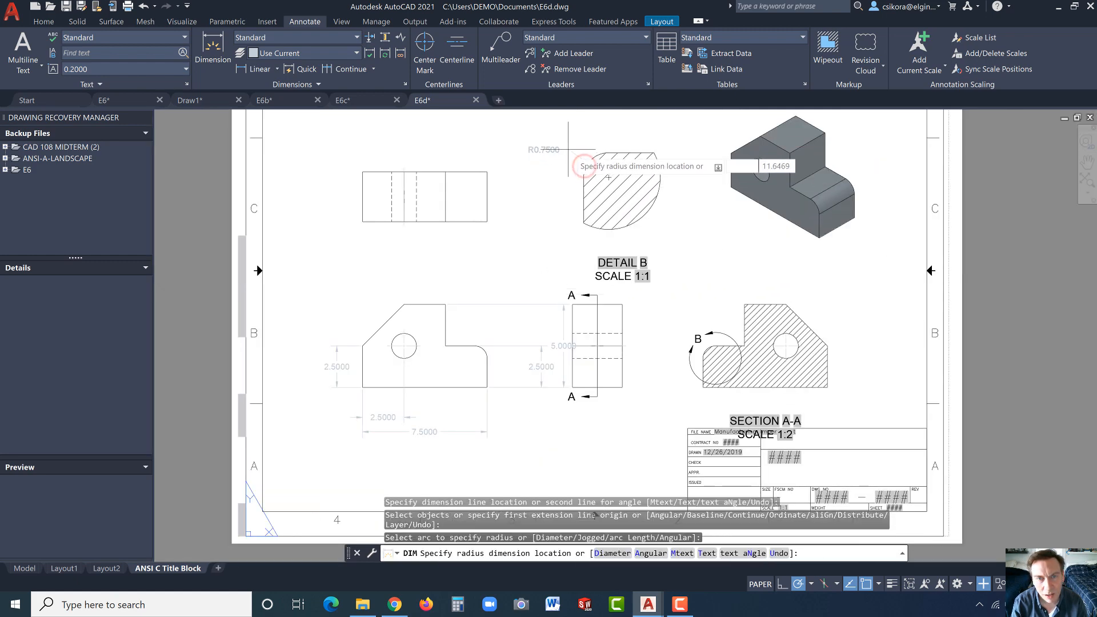
left_click(567, 148)
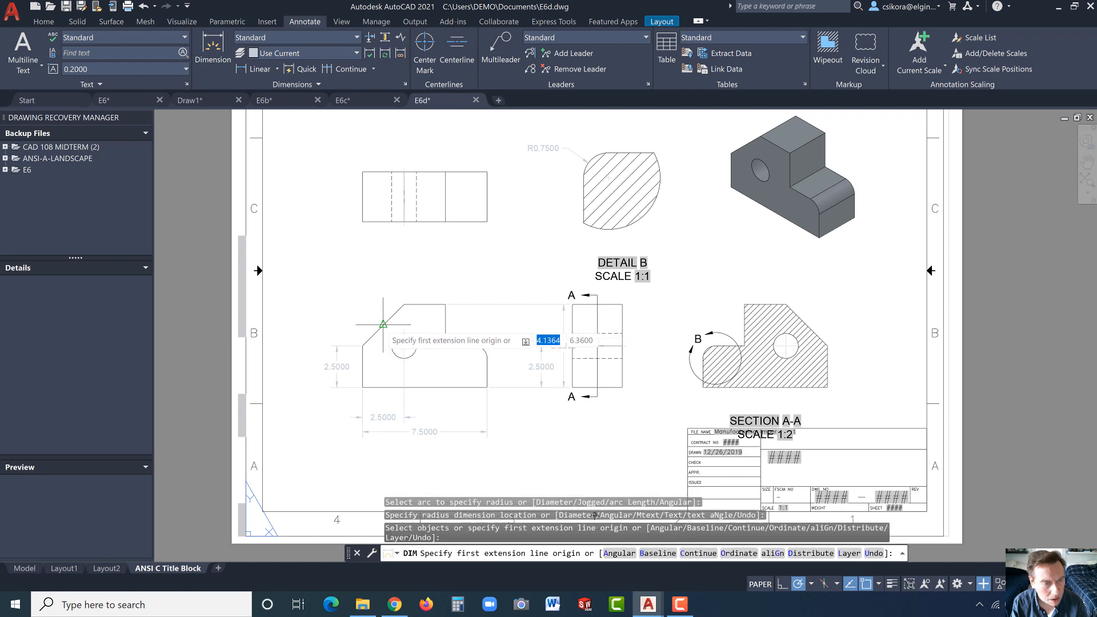
key("Return")
scroll(382, 324, "down", 5)
scroll(366, 331, "up", 5)
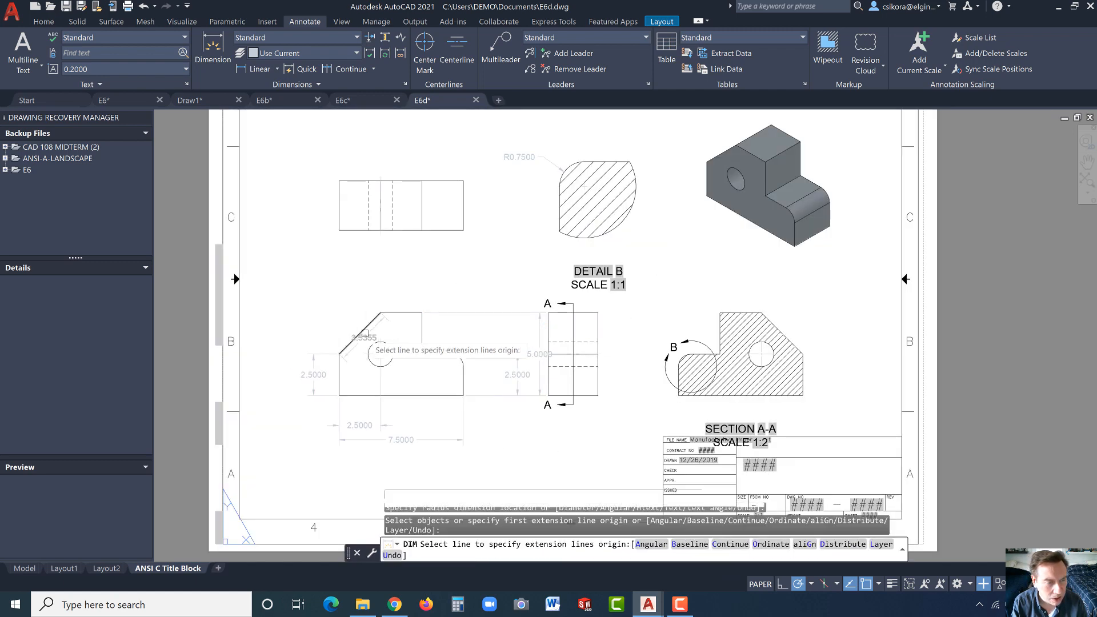
scroll(364, 333, "up", 2)
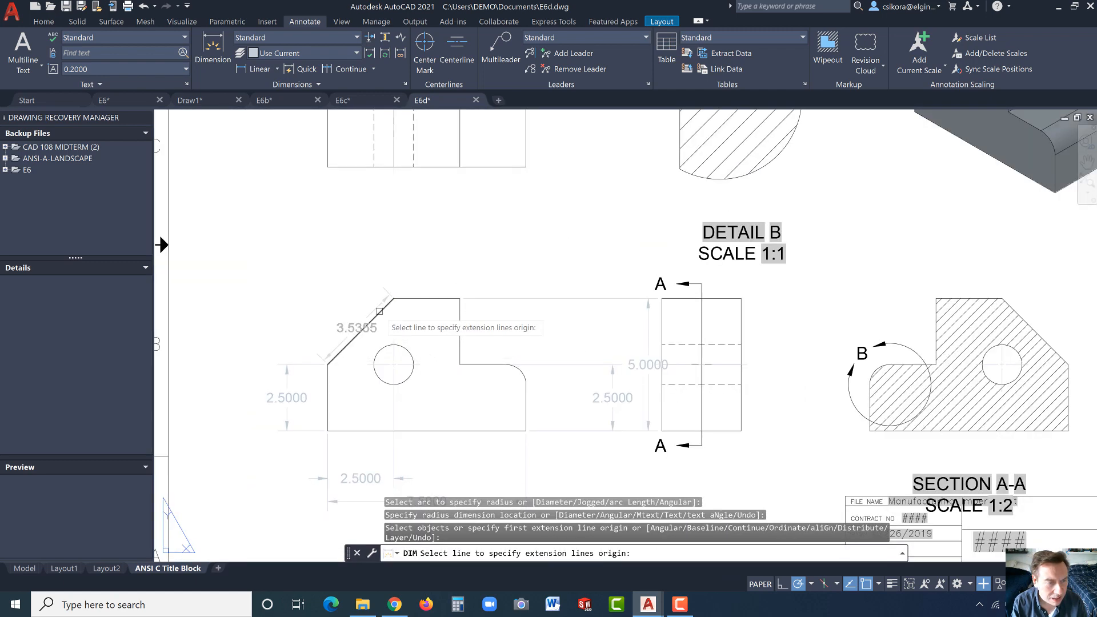
left_click(379, 311)
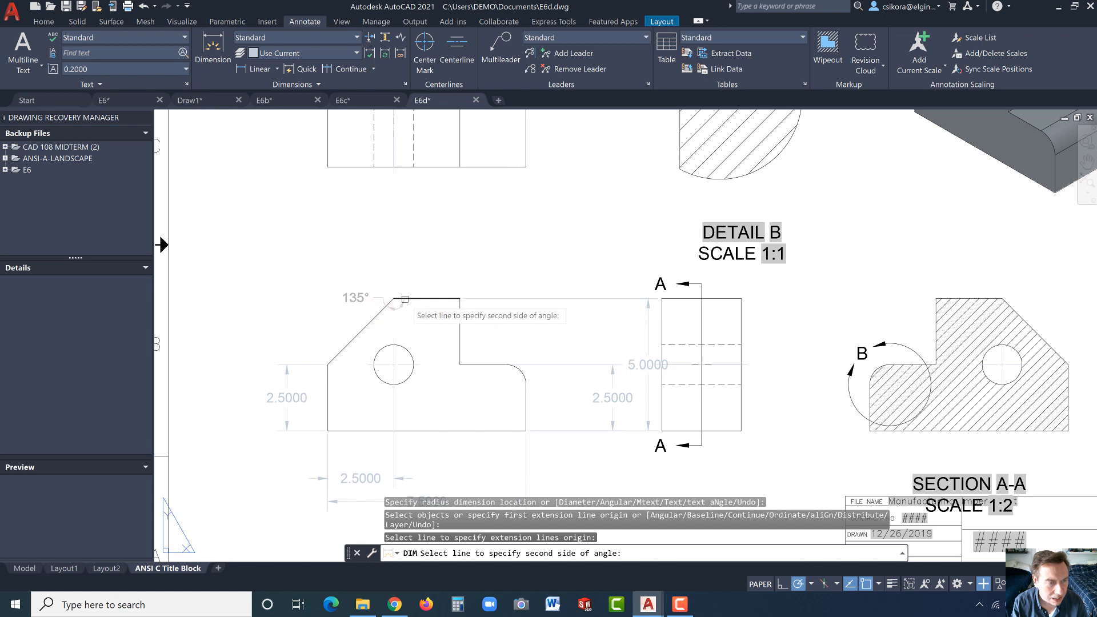
left_click(404, 298)
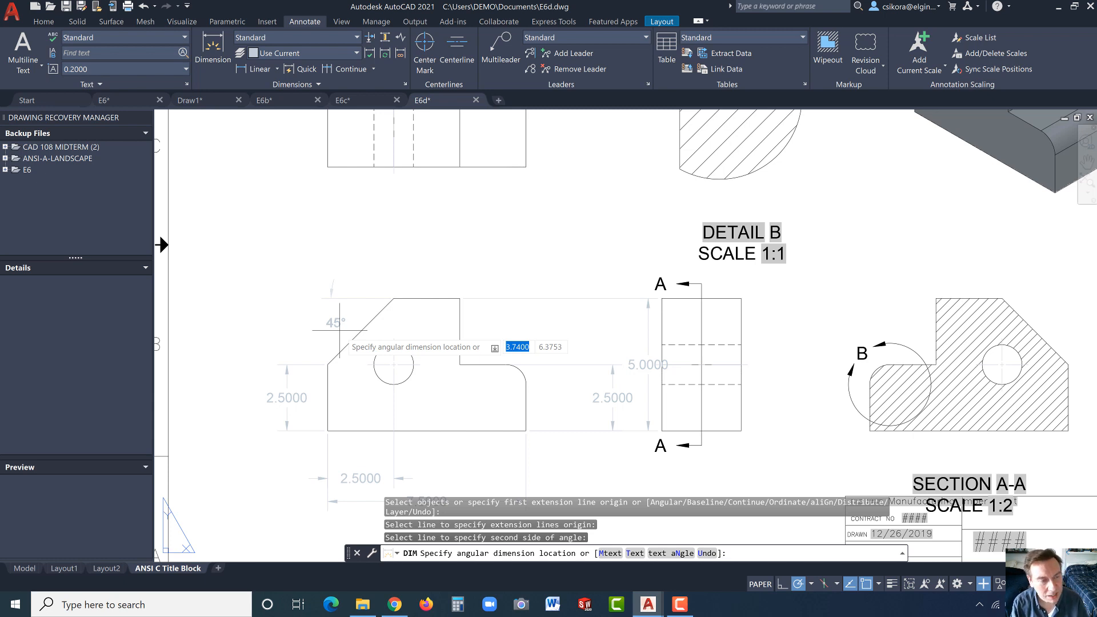
key("Escape")
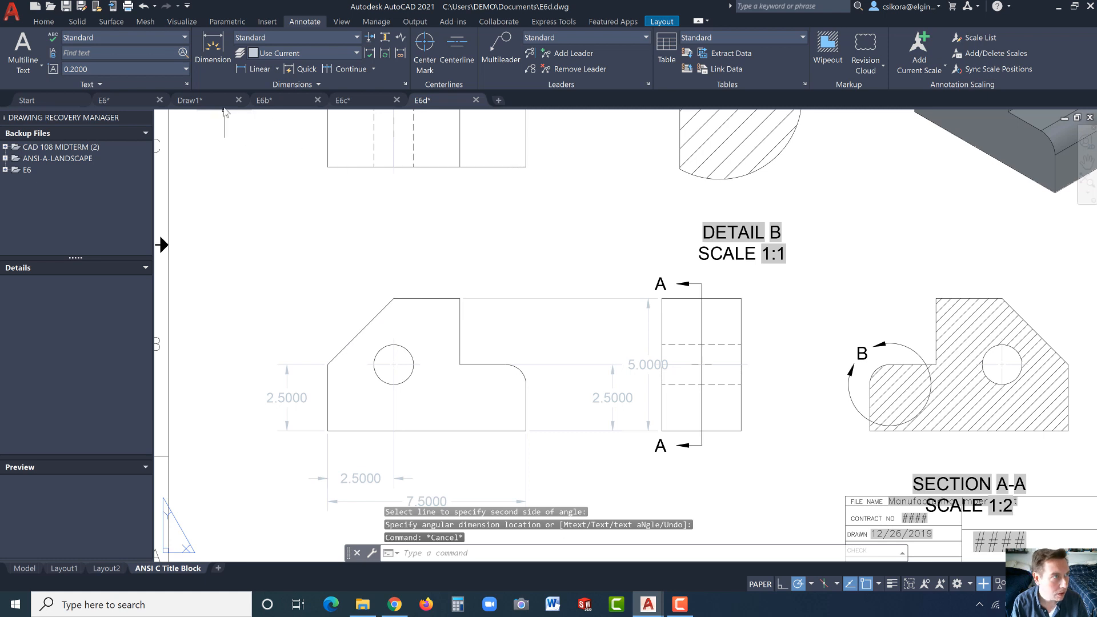
- Add a multileader to the base view's sloped edge with the text 2.5" x 45° CHAMFER, using the degree symbol
left_click(498, 50)
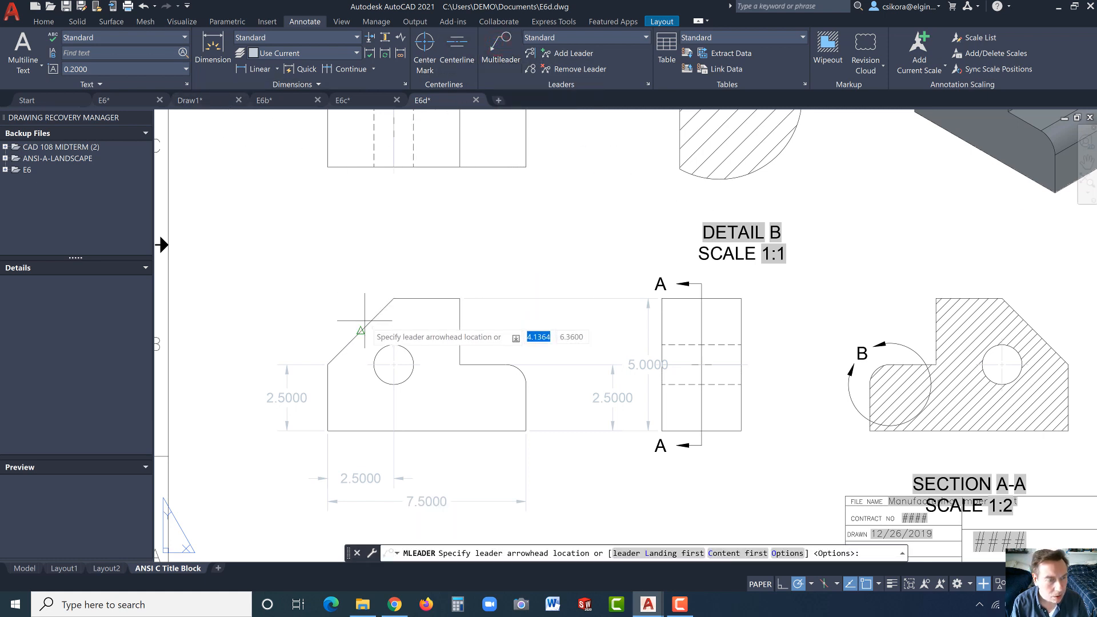
left_click(368, 324)
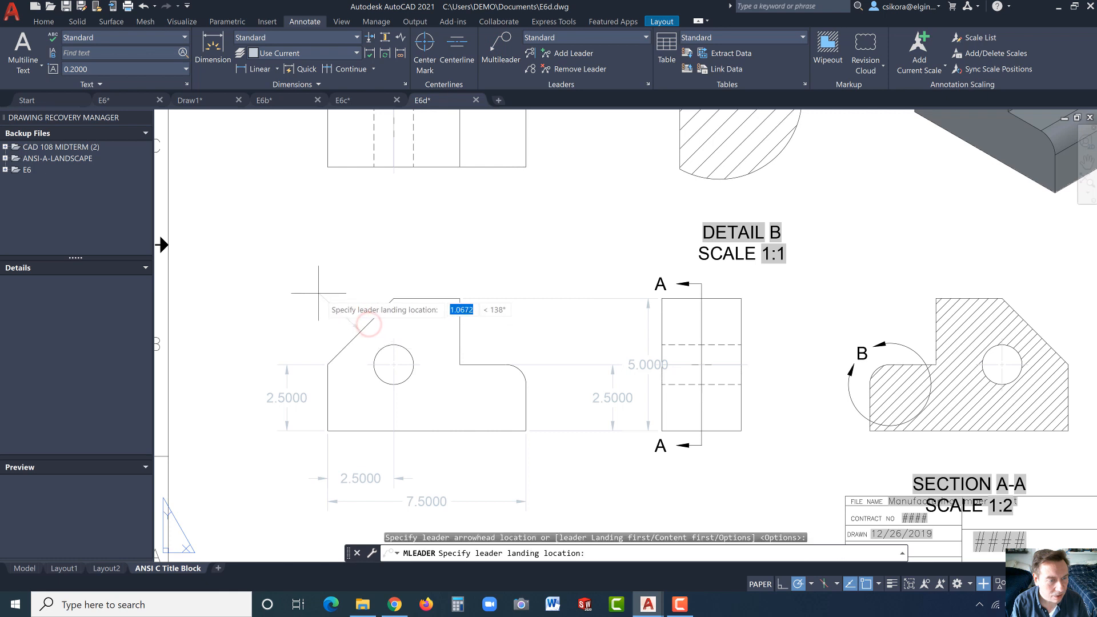
left_click(318, 297)
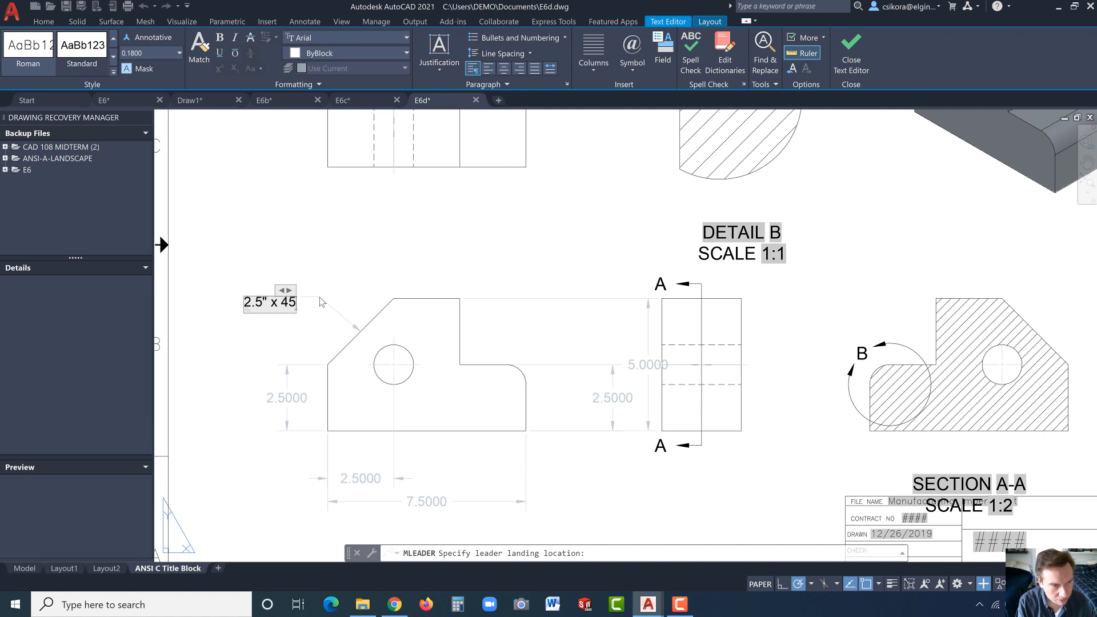
left_click(632, 60)
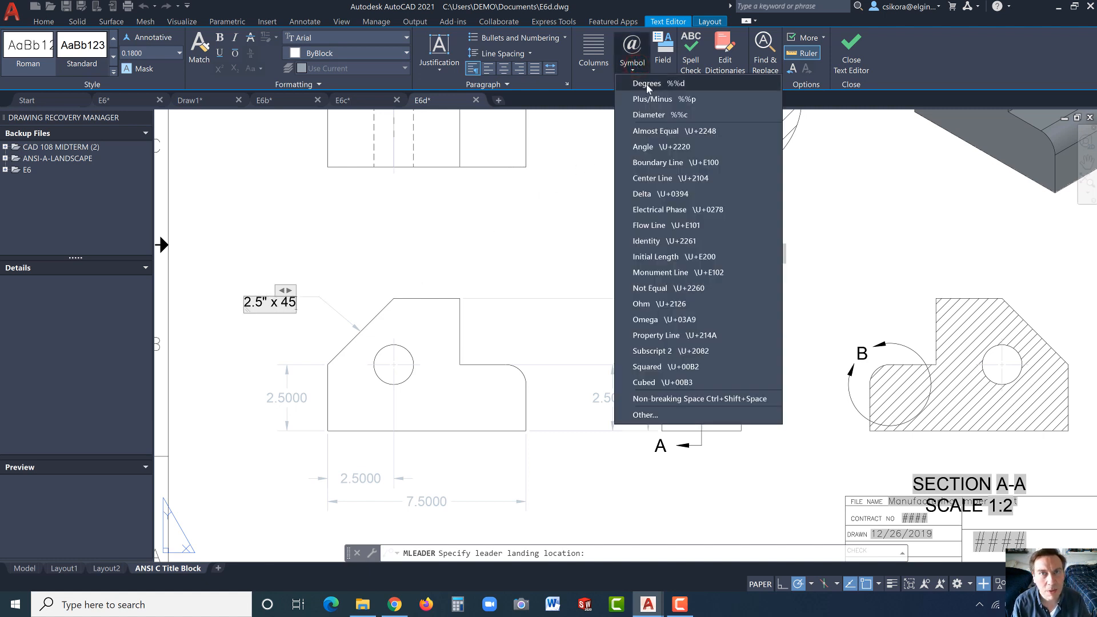
left_click(647, 84)
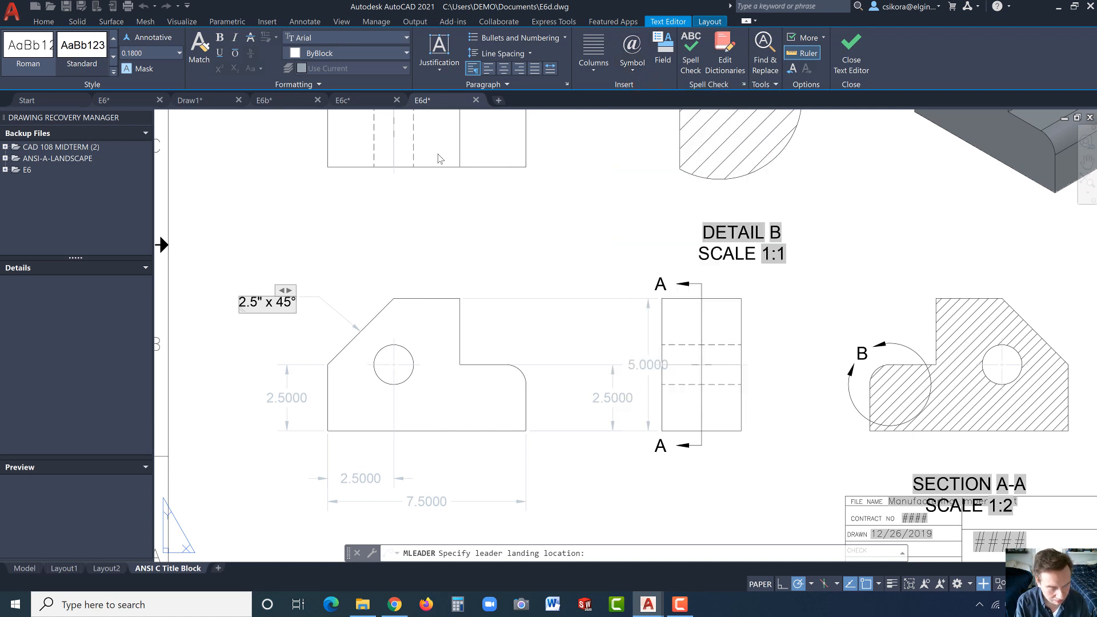
type("CHAM")
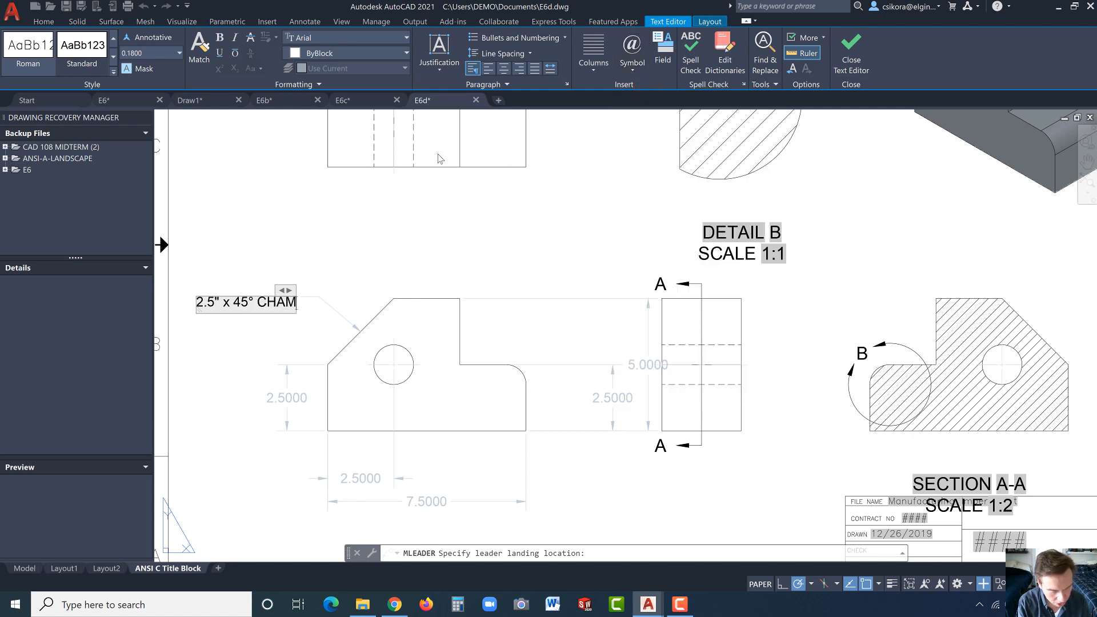
type("FER")
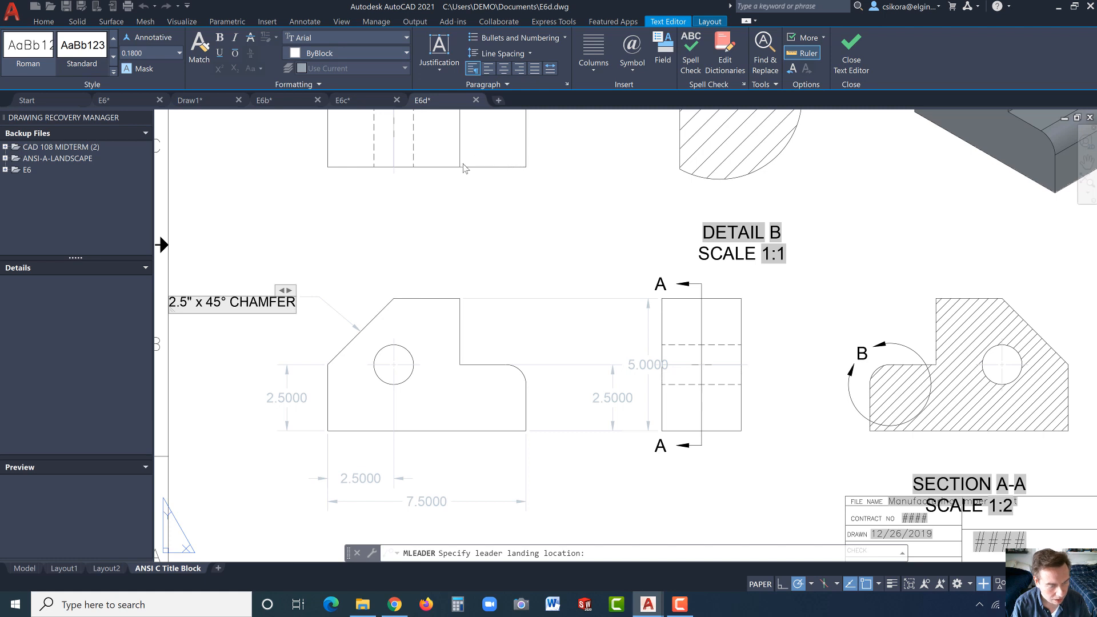
left_click(341, 265)
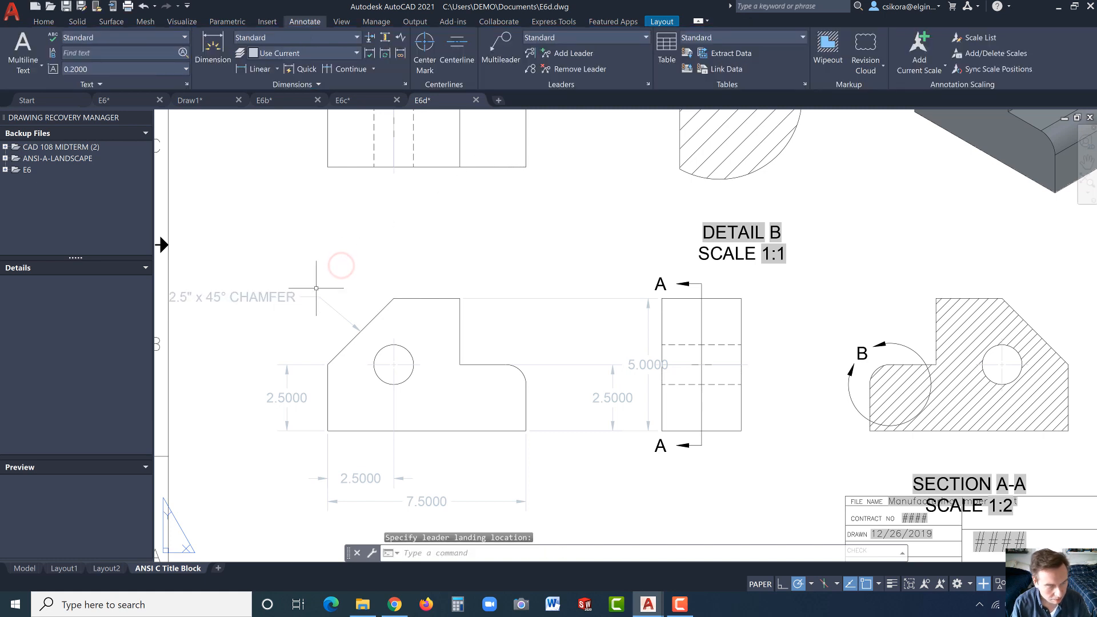
key("Escape")
- Move the chamfer note's text to the right, closer to the base view
left_click(277, 297)
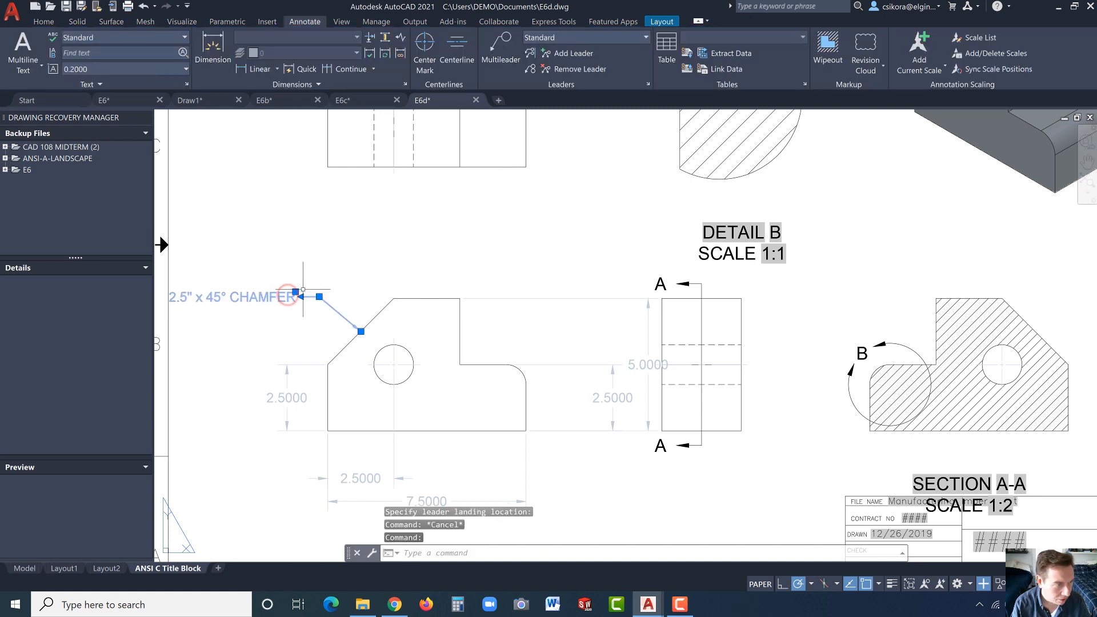
left_click(319, 296)
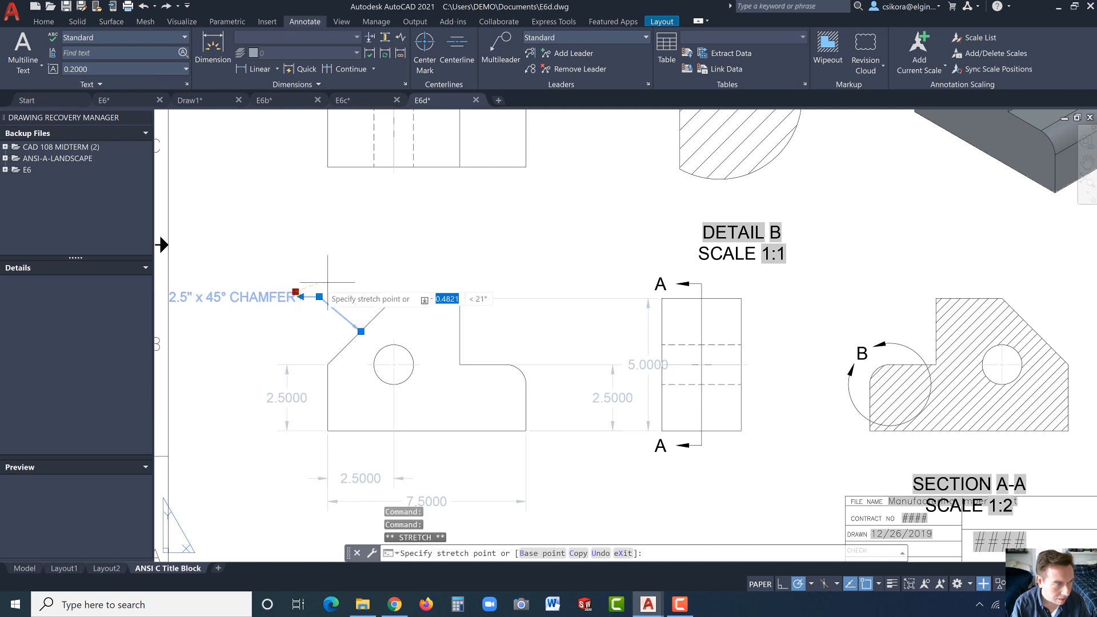
key("Escape")
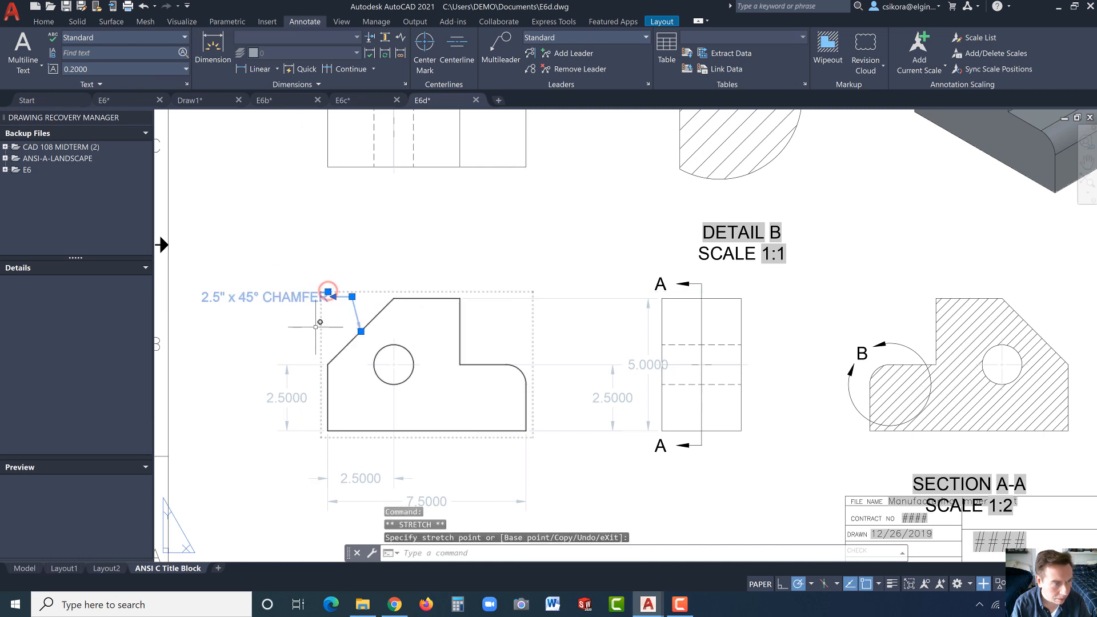
key("Escape")
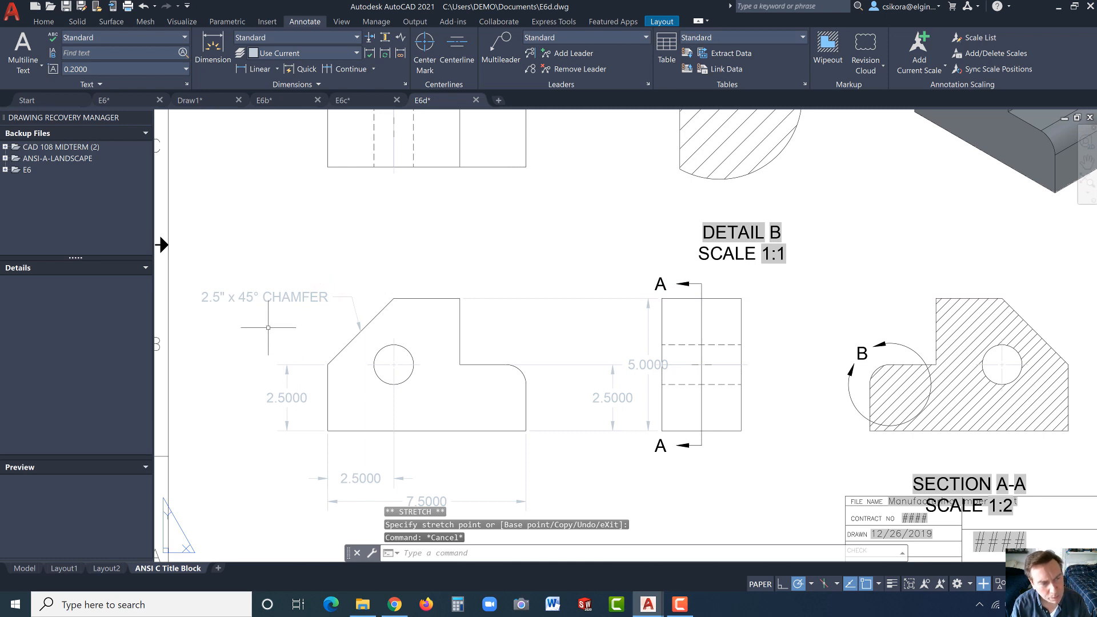
- Dimension the right vertical edge of the projected view above the base view, placing it to the right of that view
scroll(286, 345, "down", 2)
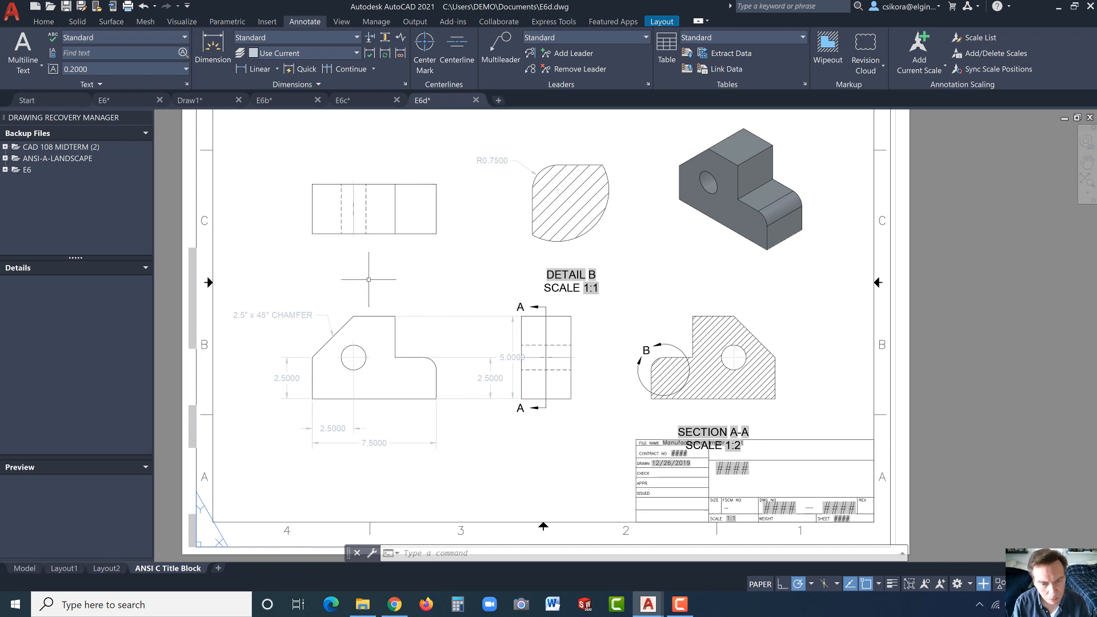
left_click(211, 40)
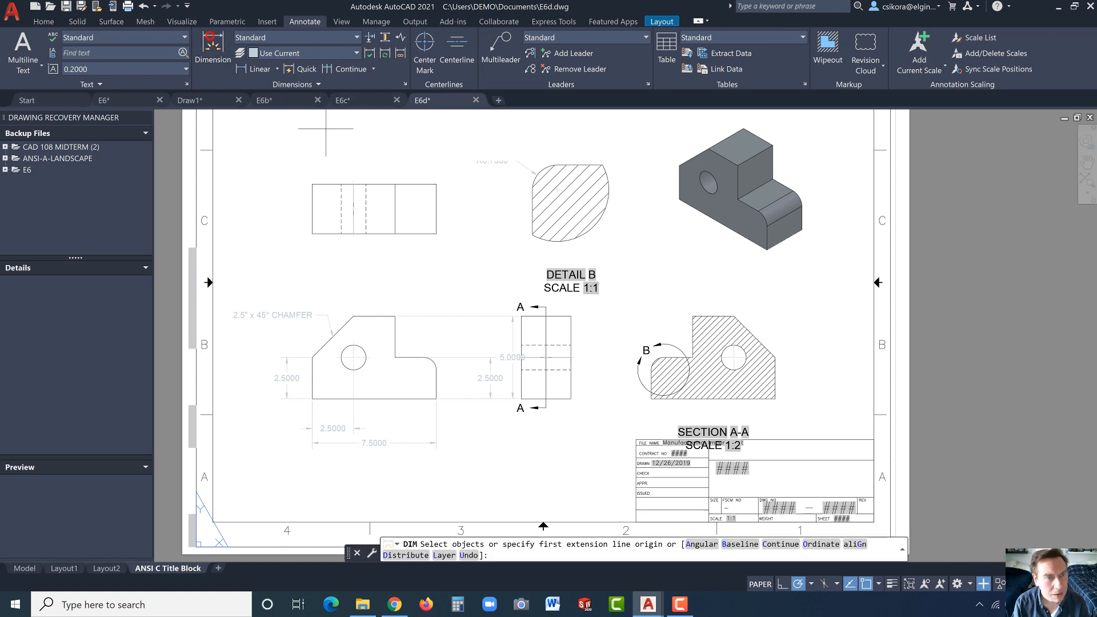
left_click(435, 222)
left_click(461, 213)
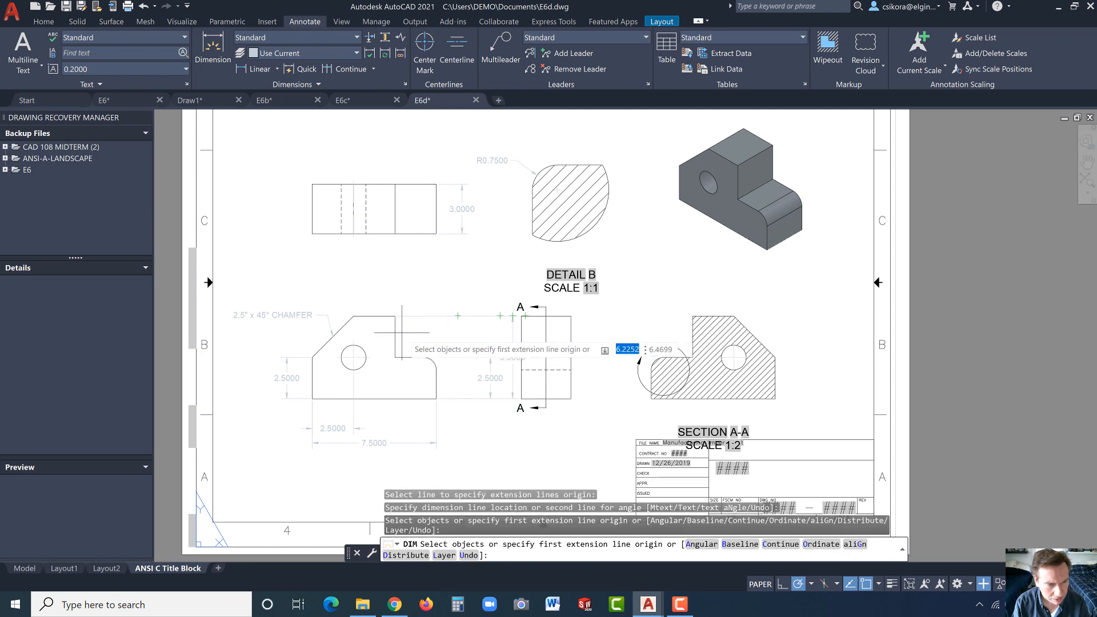
- Dimension the horizontal length of the lower step from the lower-right corner to the inner corner, placing it below the base view beside the hole-location dimension
left_click(436, 398)
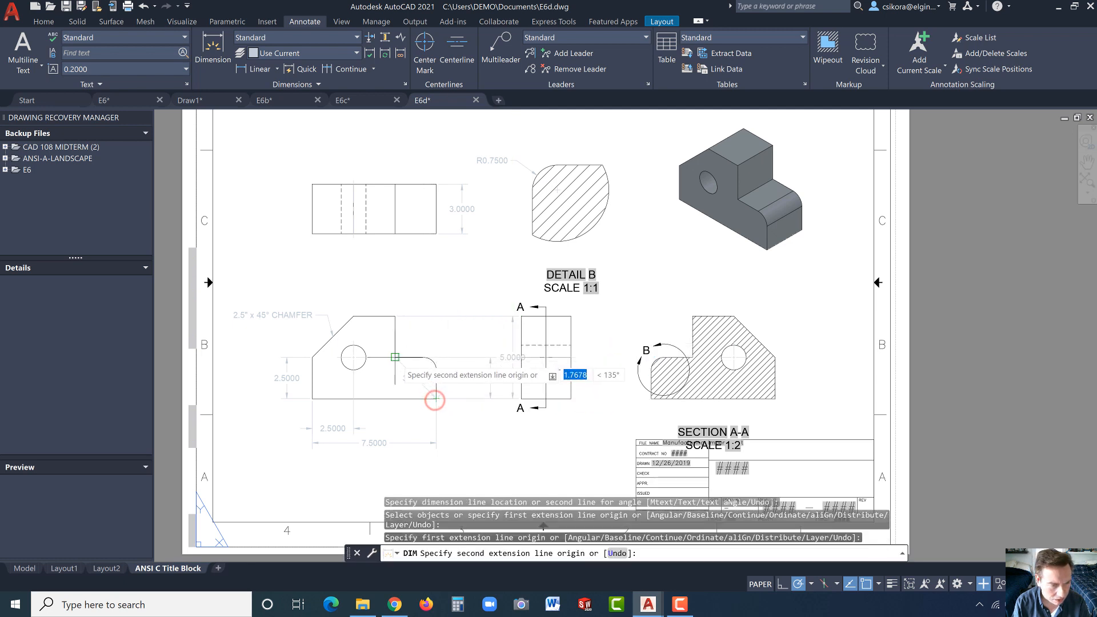
left_click(394, 357)
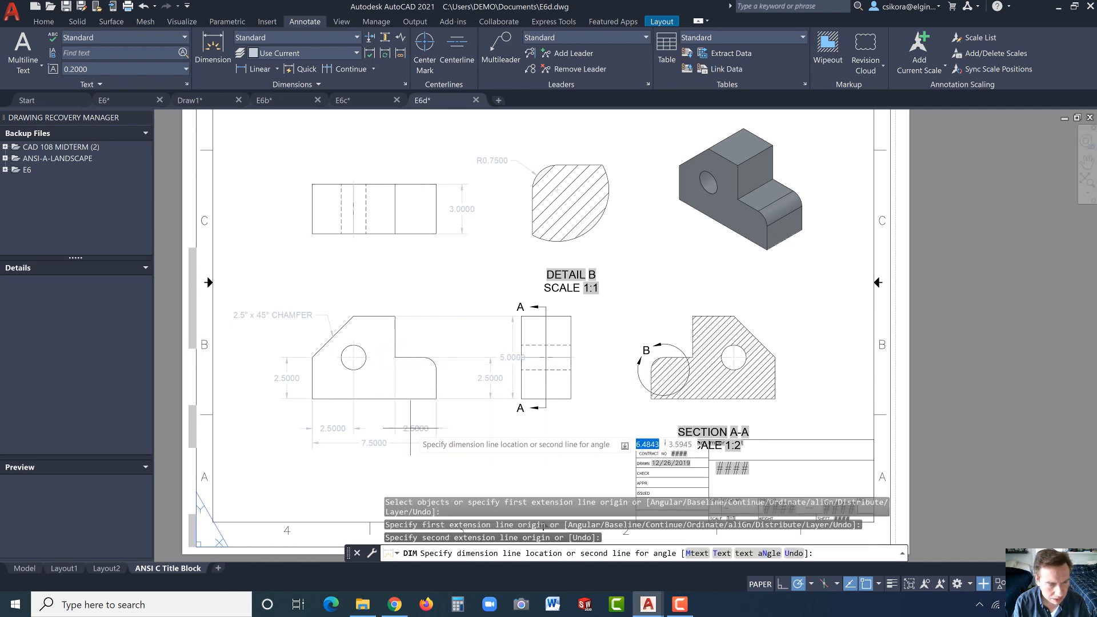
left_click(410, 428)
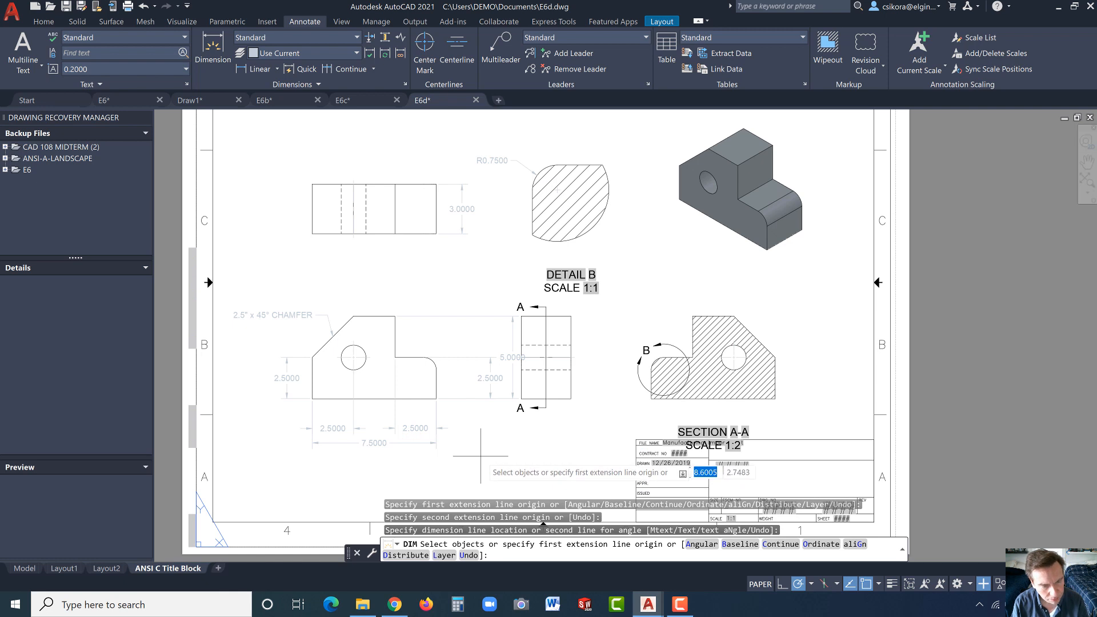
- Move the lower step's height dimension and the overall height dimension left, closer to the base view and clear of the side view
key("Return")
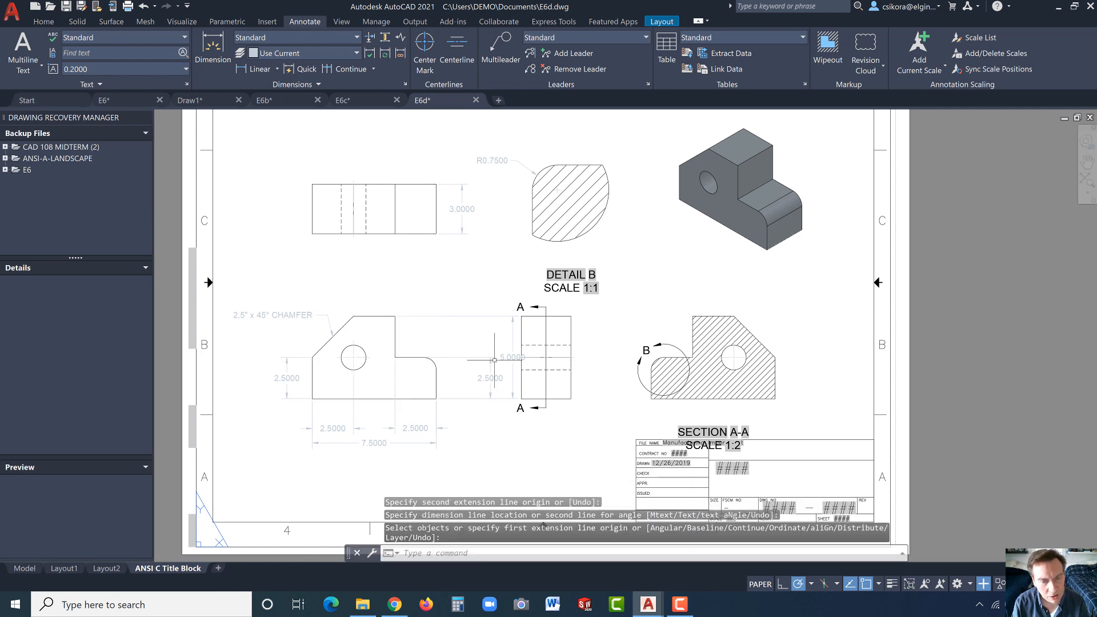
left_click(489, 377)
left_click(490, 378)
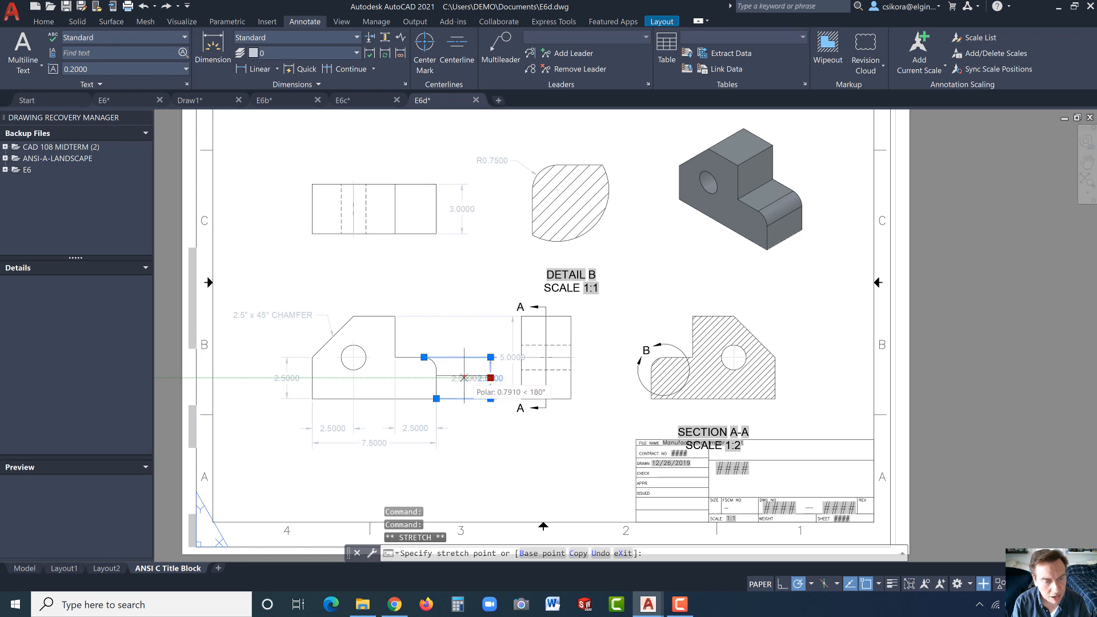
left_click(464, 377)
left_click(514, 369)
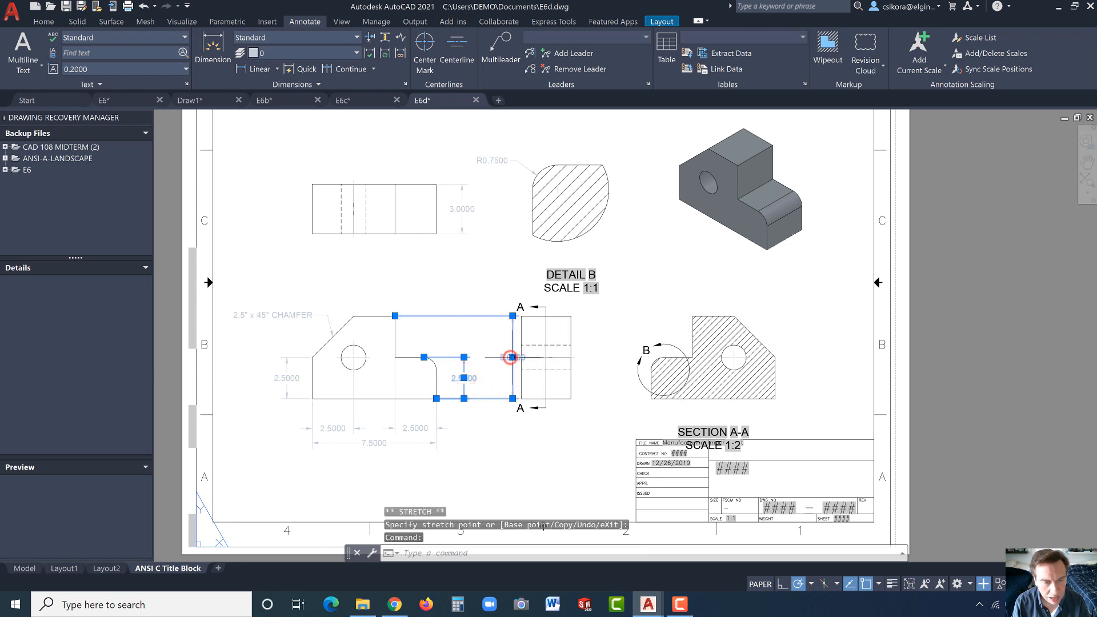
left_click(513, 357)
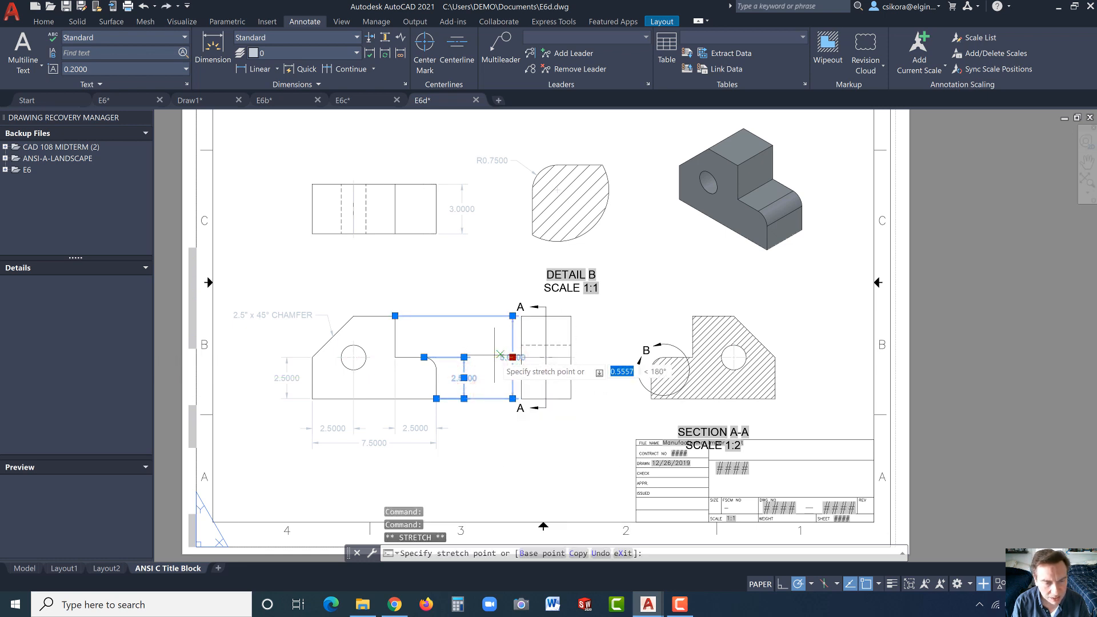
key("Escape")
key("Escape")
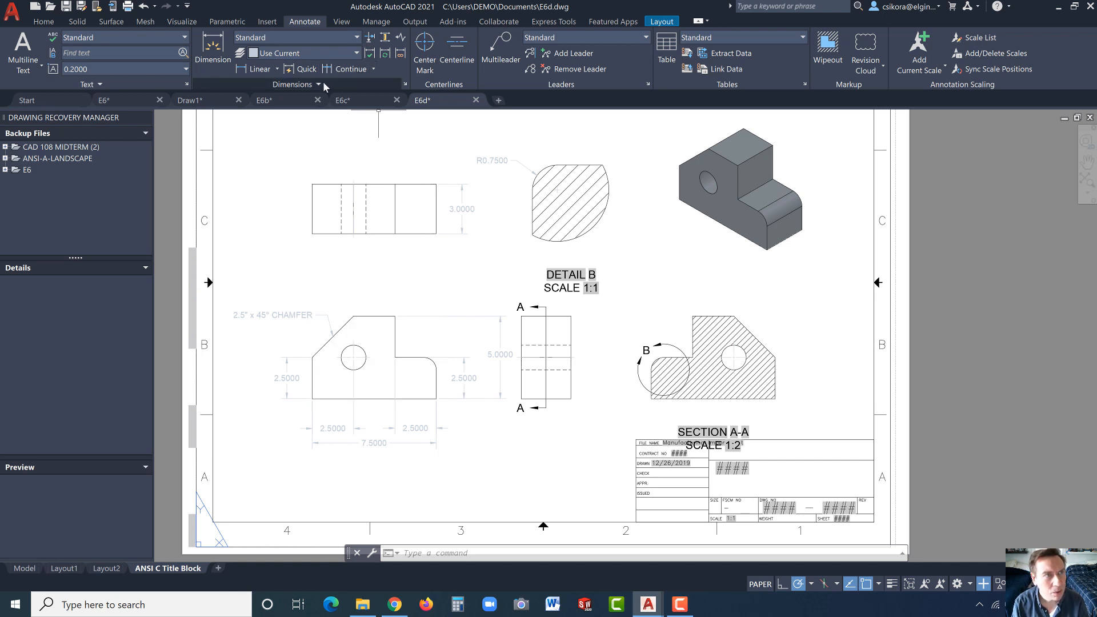
- Modify the Standard dimension style to a linear precision of 0.000 and suppress leading zeros for both linear and angular dimensions
left_click(406, 85)
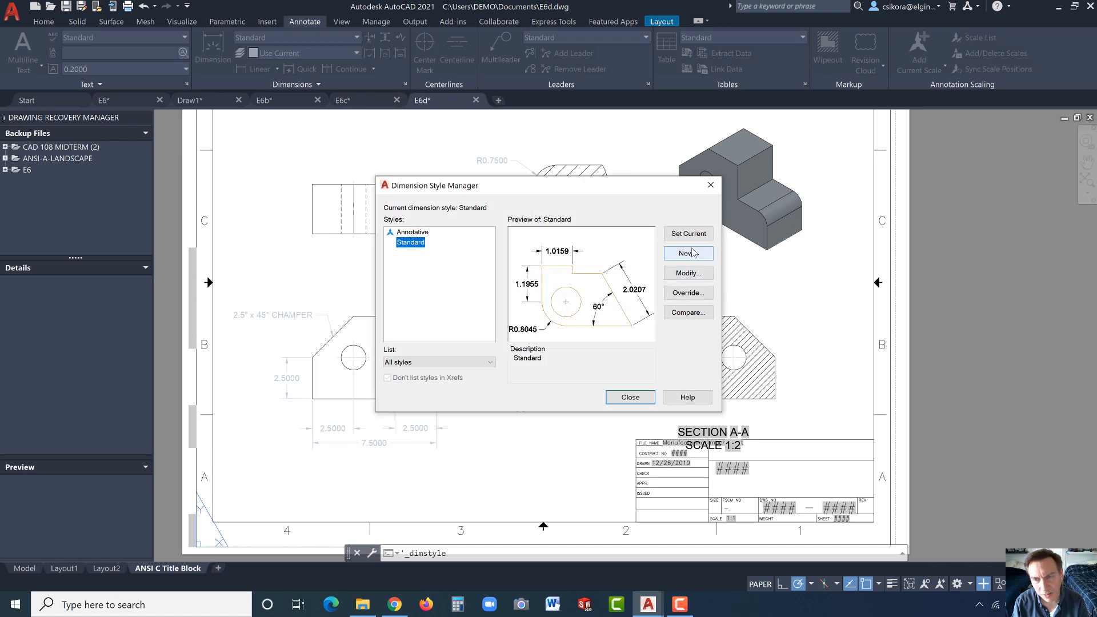
left_click(685, 273)
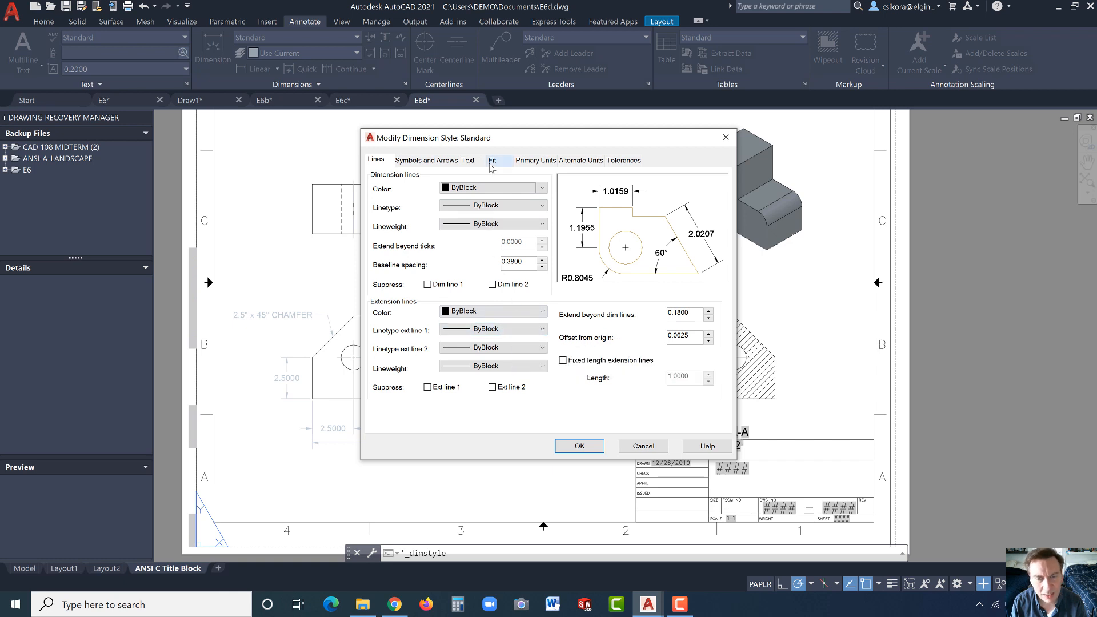
left_click(467, 160)
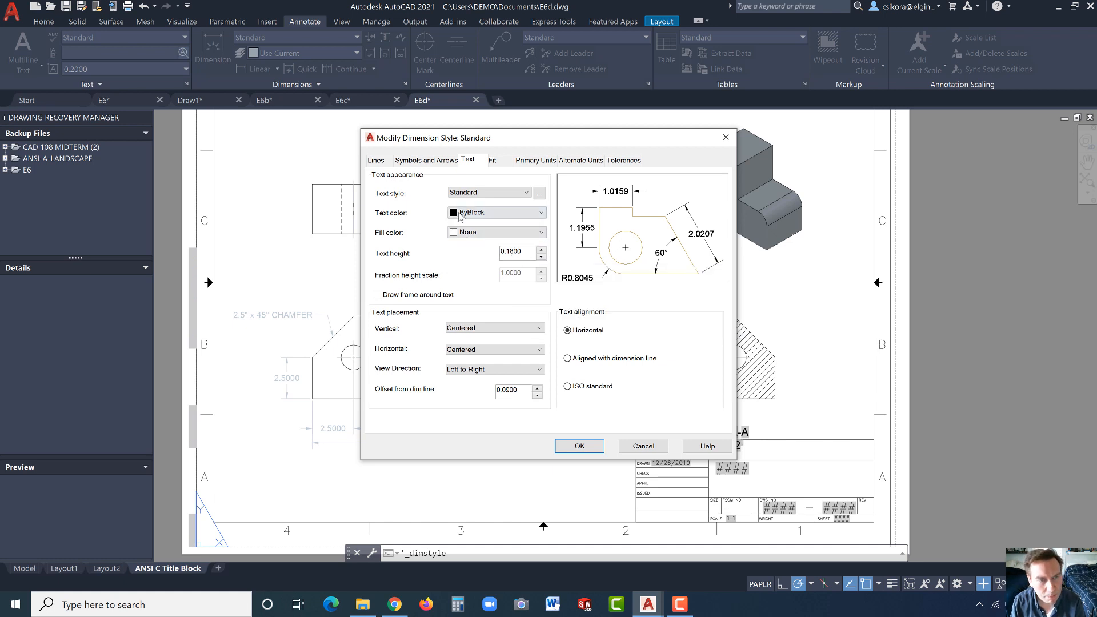
left_click(503, 192)
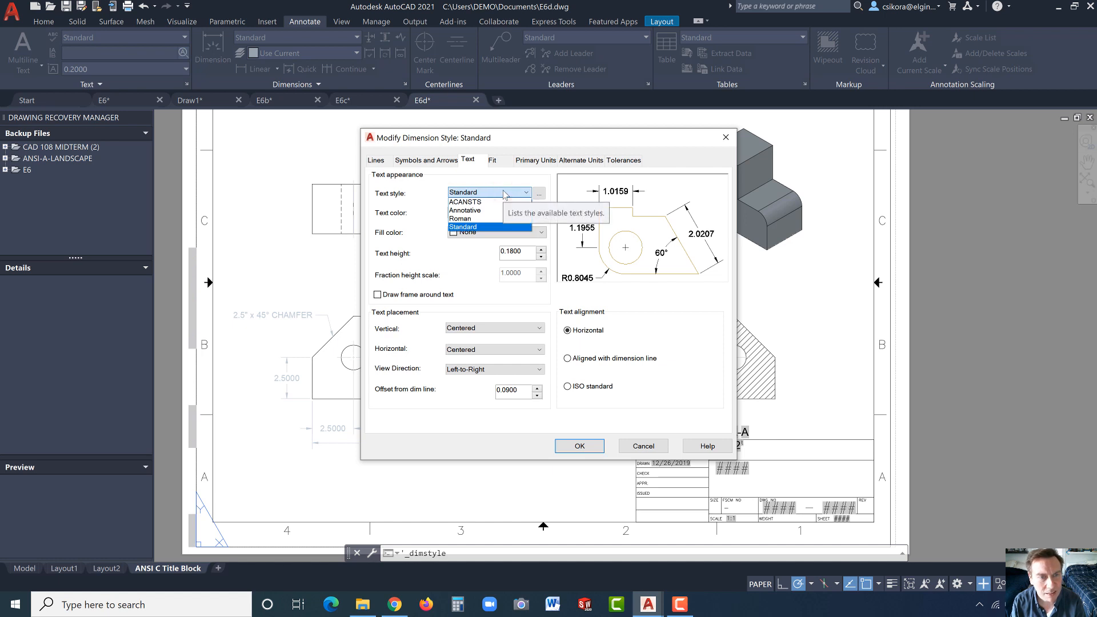
left_click(503, 193)
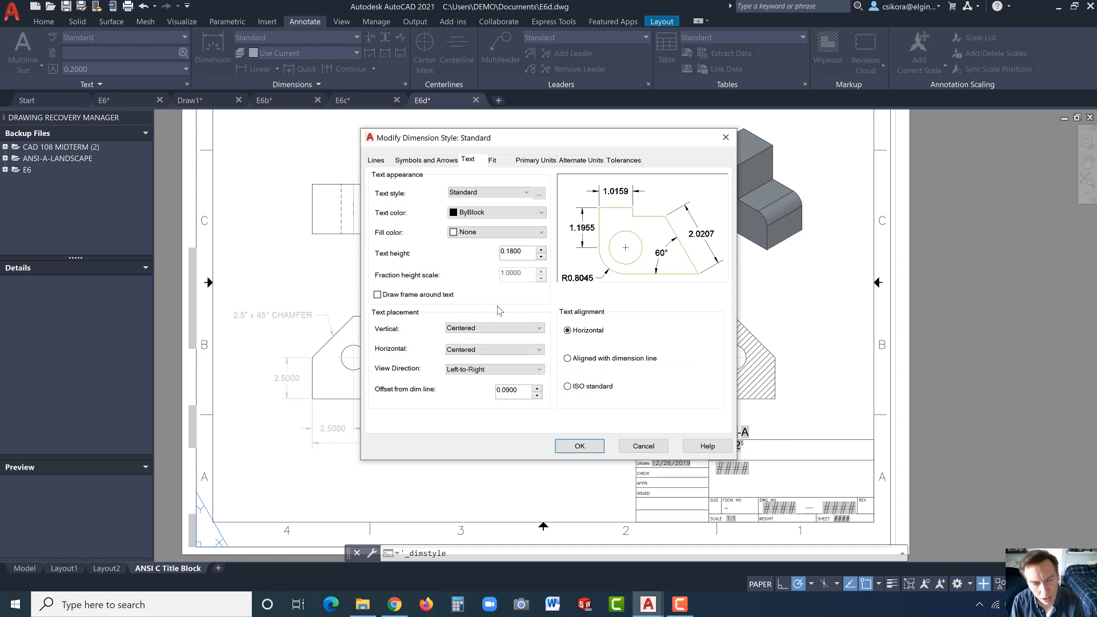
left_click(524, 160)
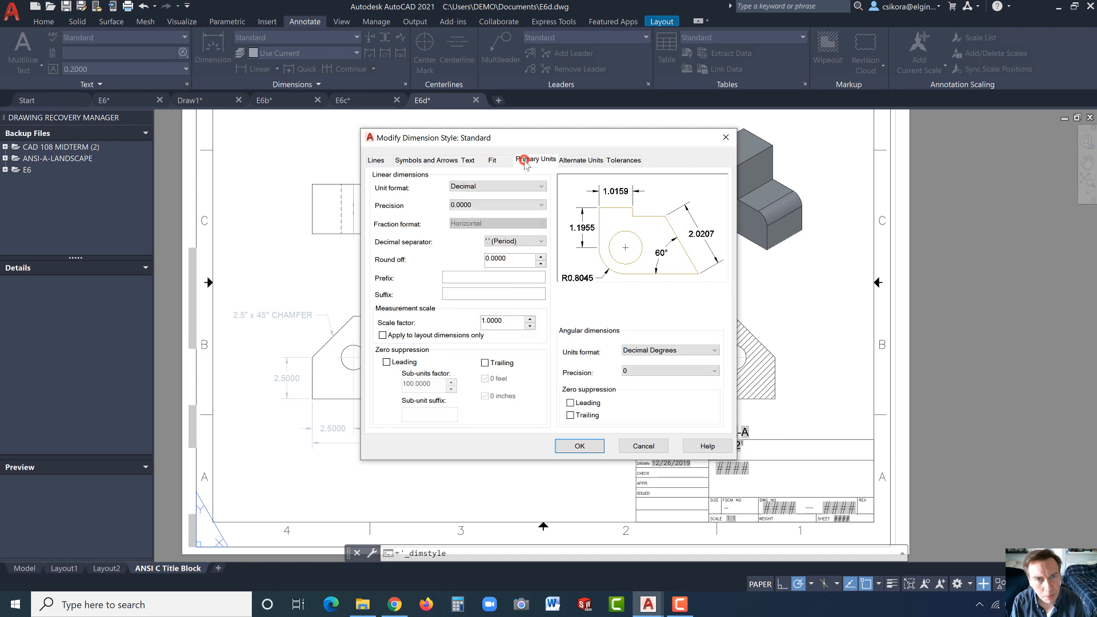
left_click(472, 206)
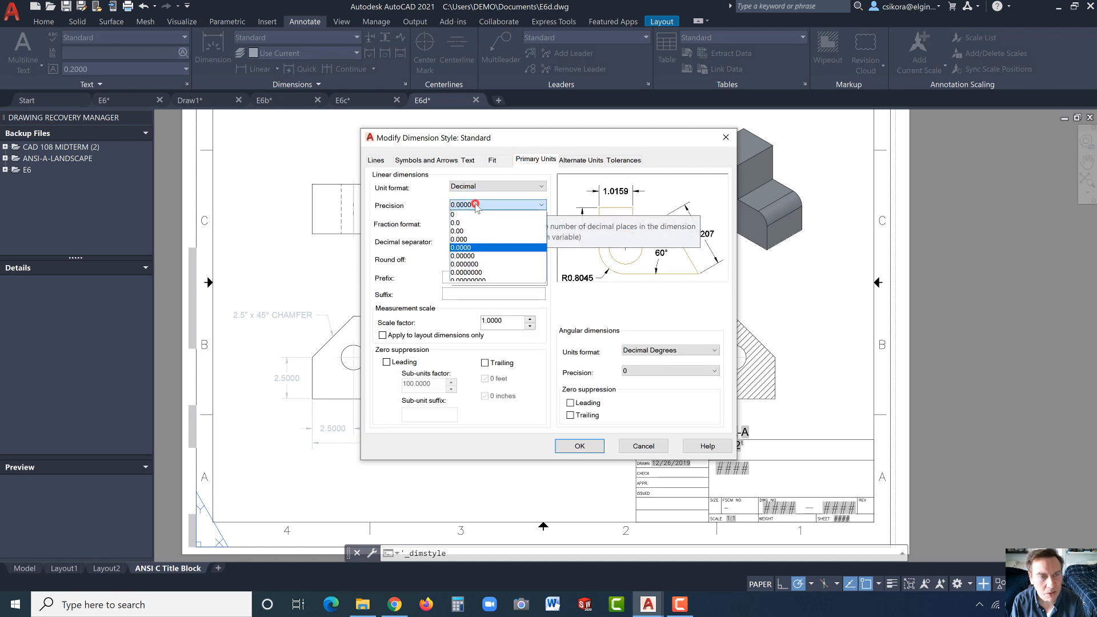
left_click(467, 240)
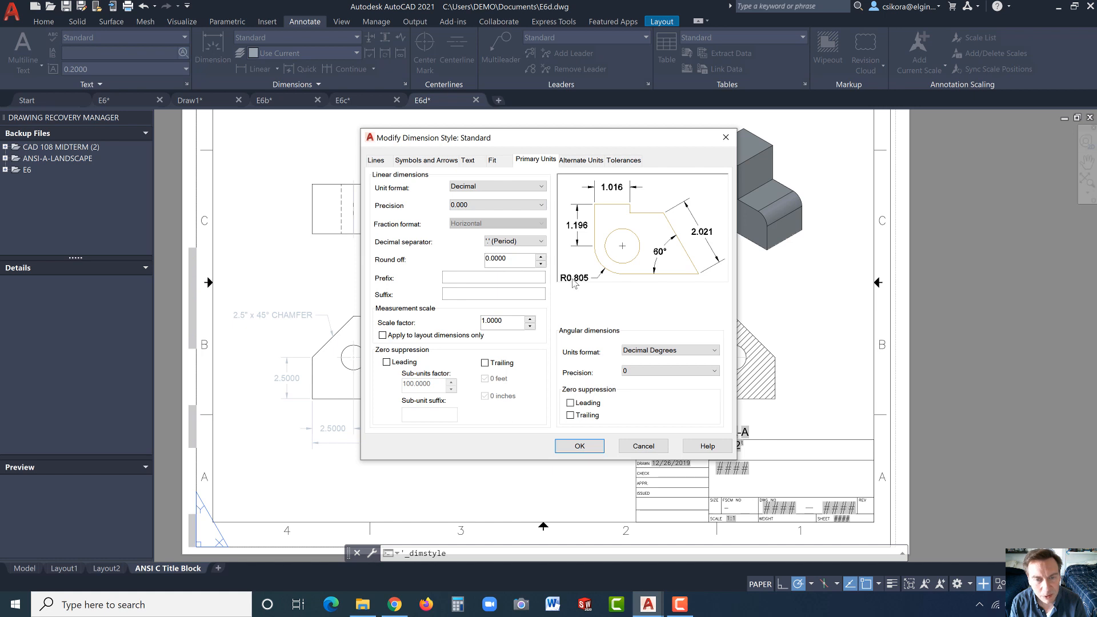
left_click(390, 364)
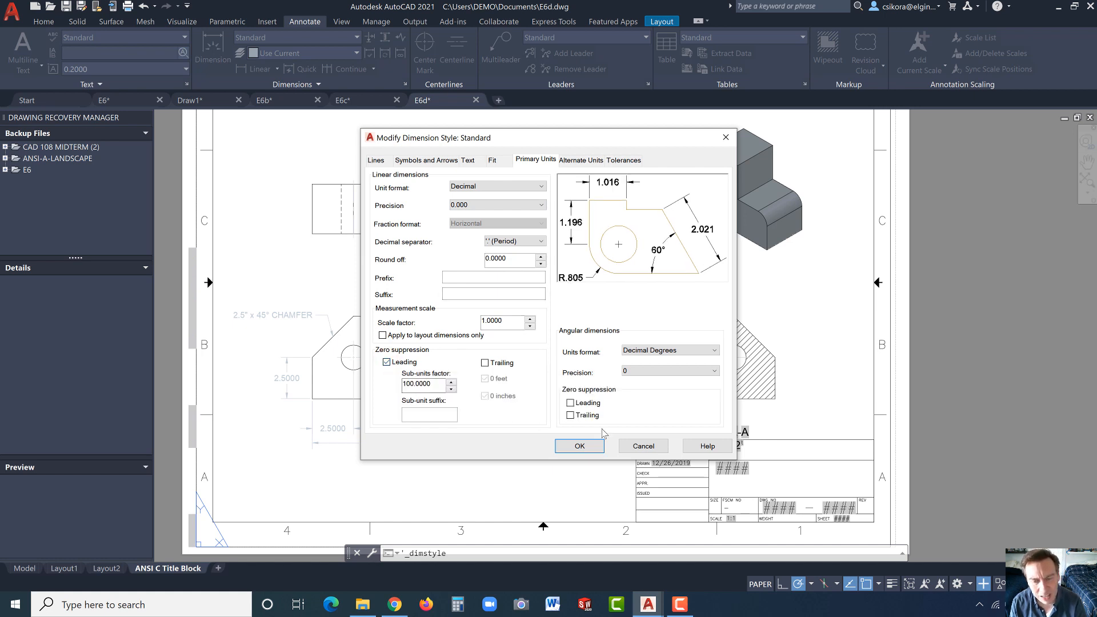
left_click(571, 403)
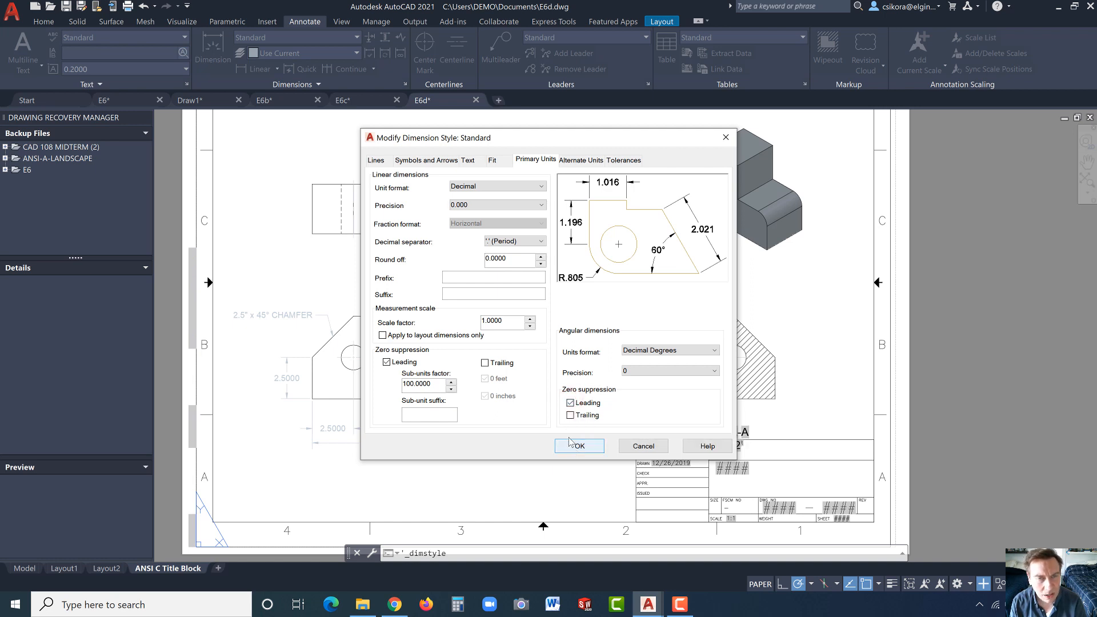
- Review the dimension style's tolerance methods, alternate units and arrowhead settings
left_click(619, 163)
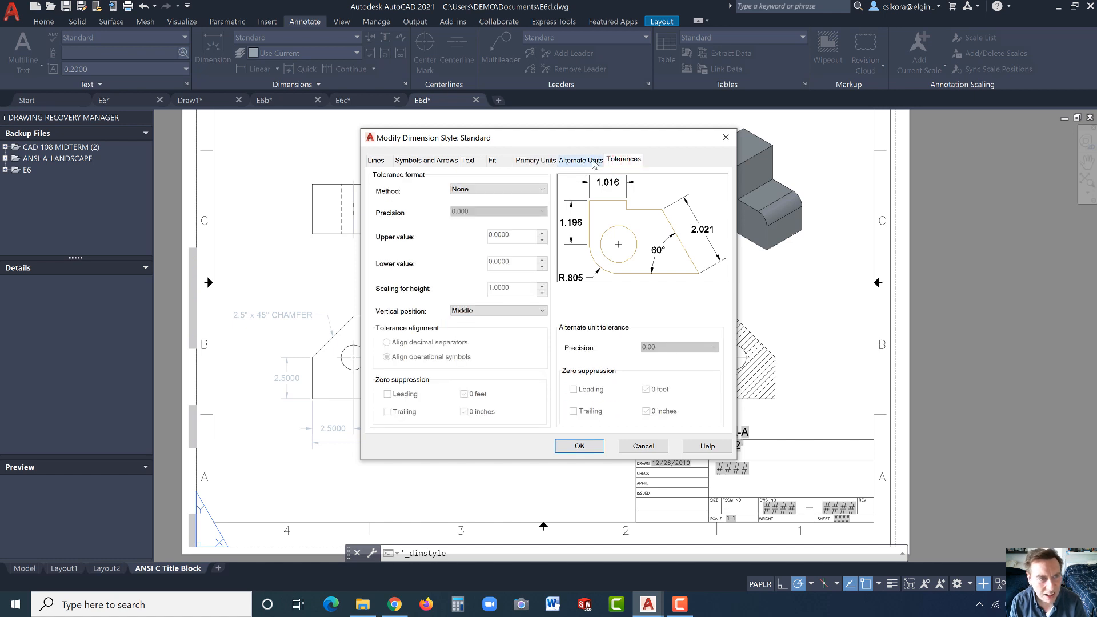
left_click(543, 190)
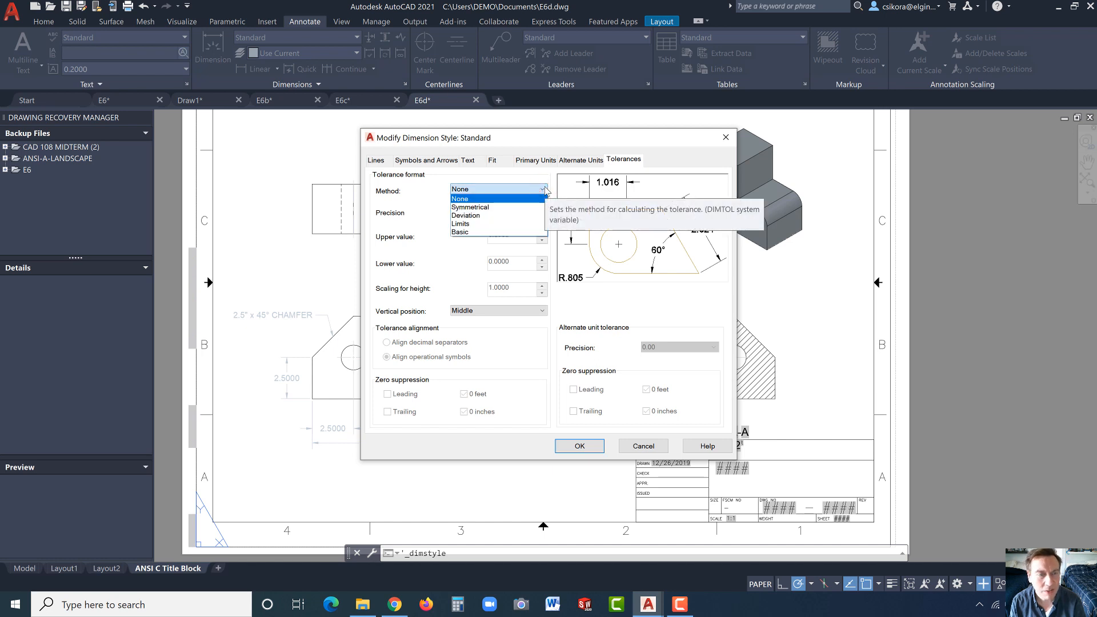
left_click(545, 190)
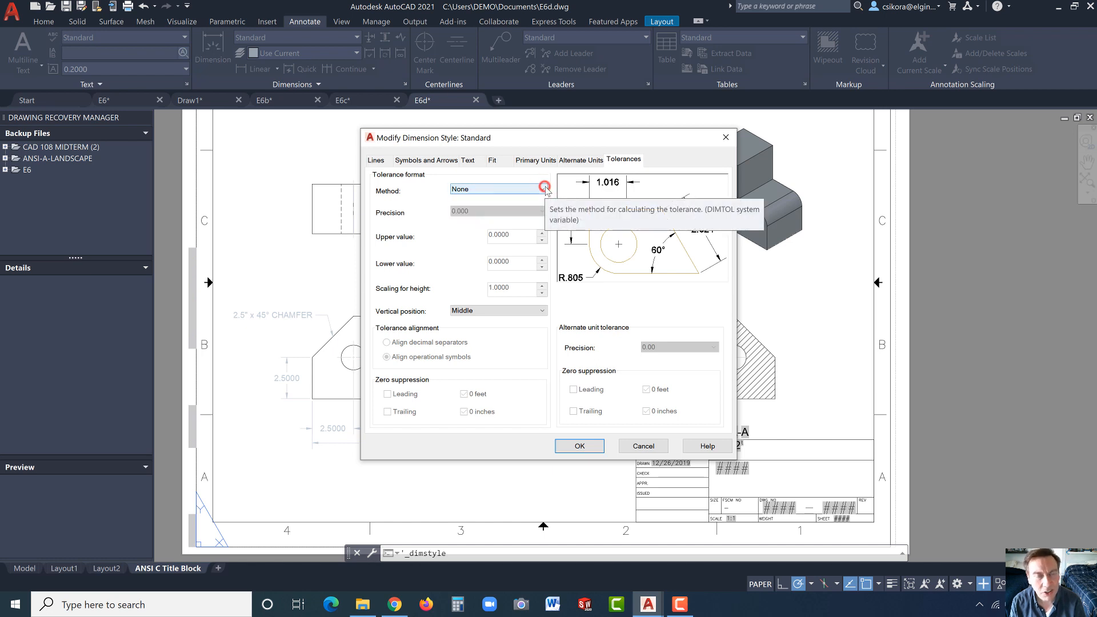
left_click(580, 164)
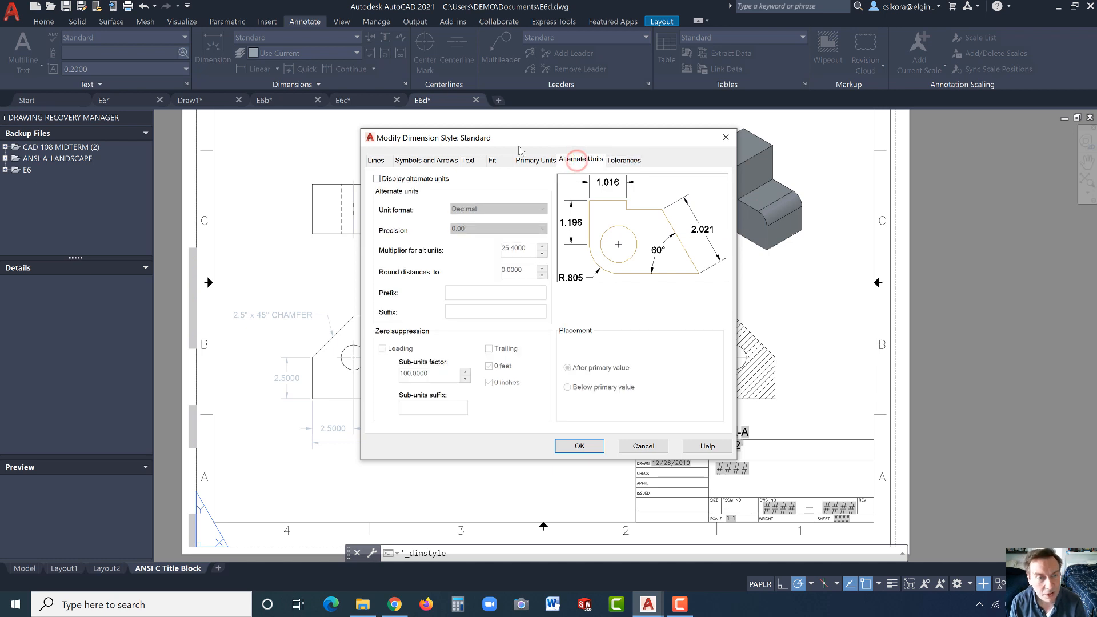
left_click(410, 161)
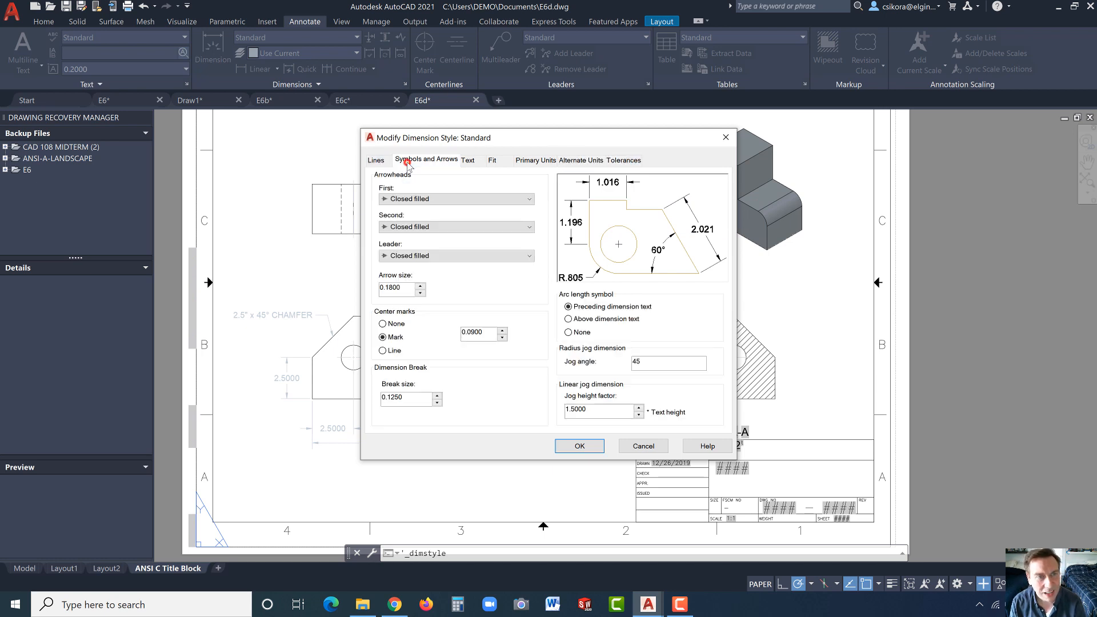
left_click(439, 199)
left_click(439, 199)
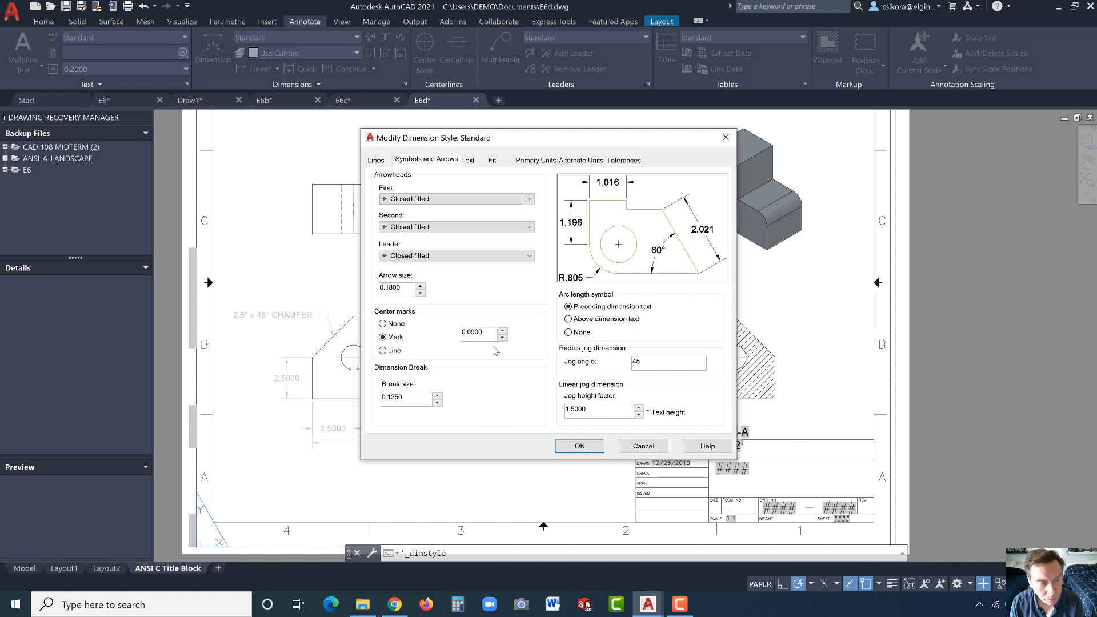
- Apply the changes to the Standard dimension style, set it as current and close the style manager
left_click(572, 452)
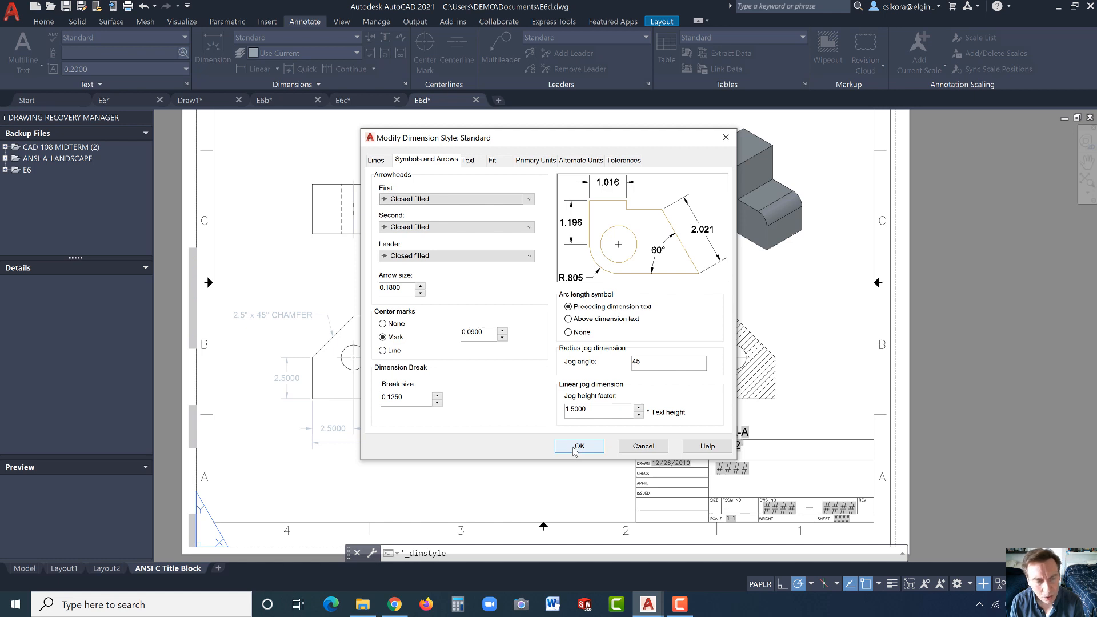
left_click(577, 447)
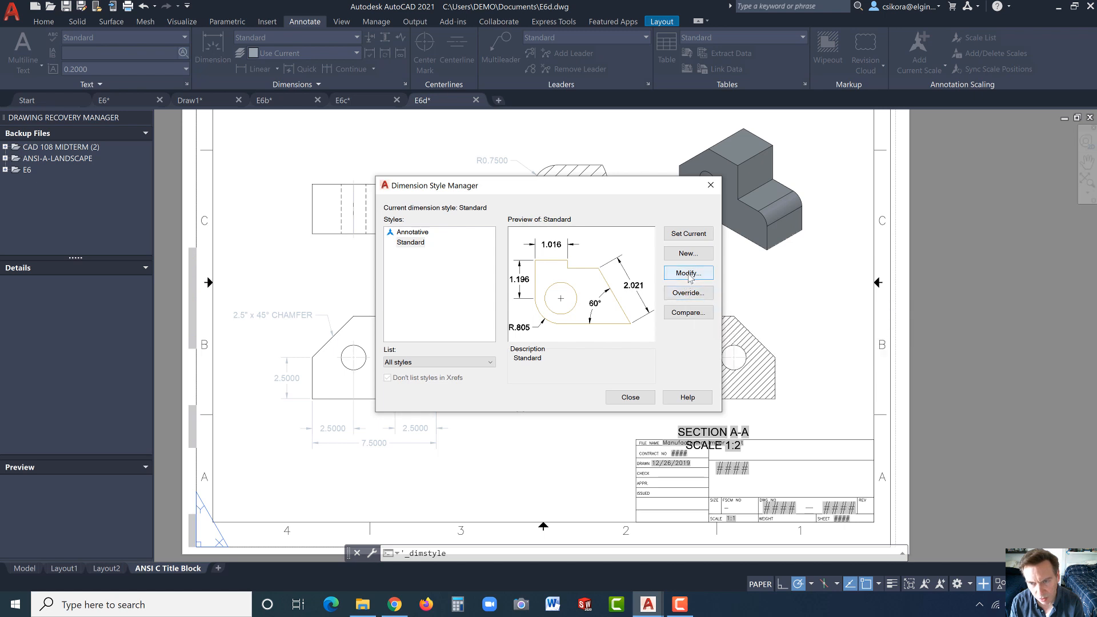
left_click(682, 235)
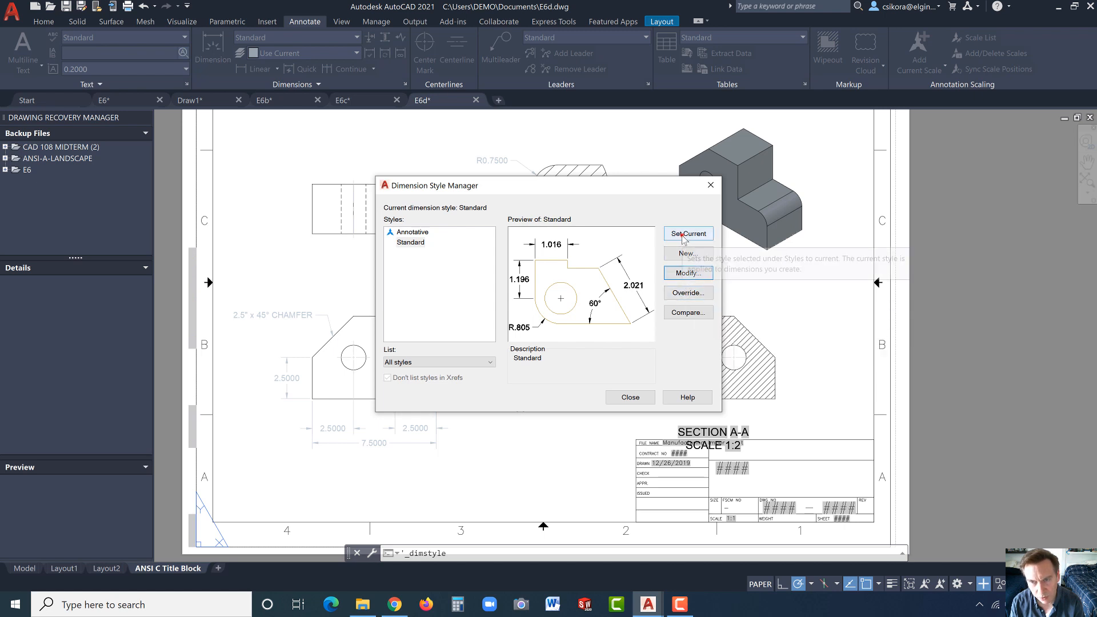
left_click(630, 397)
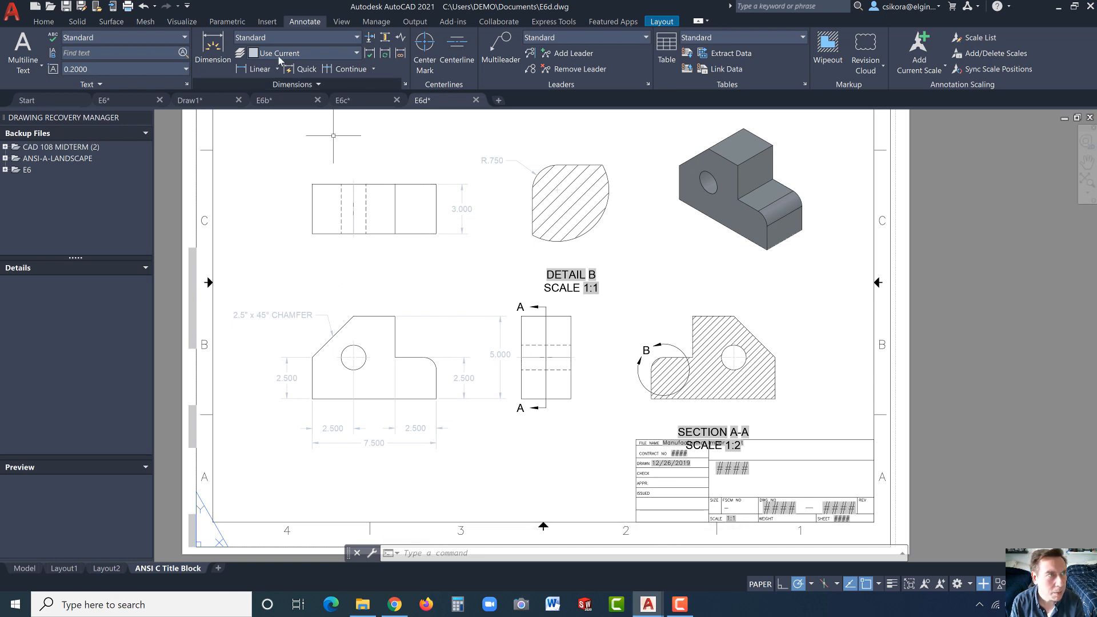
left_click(213, 47)
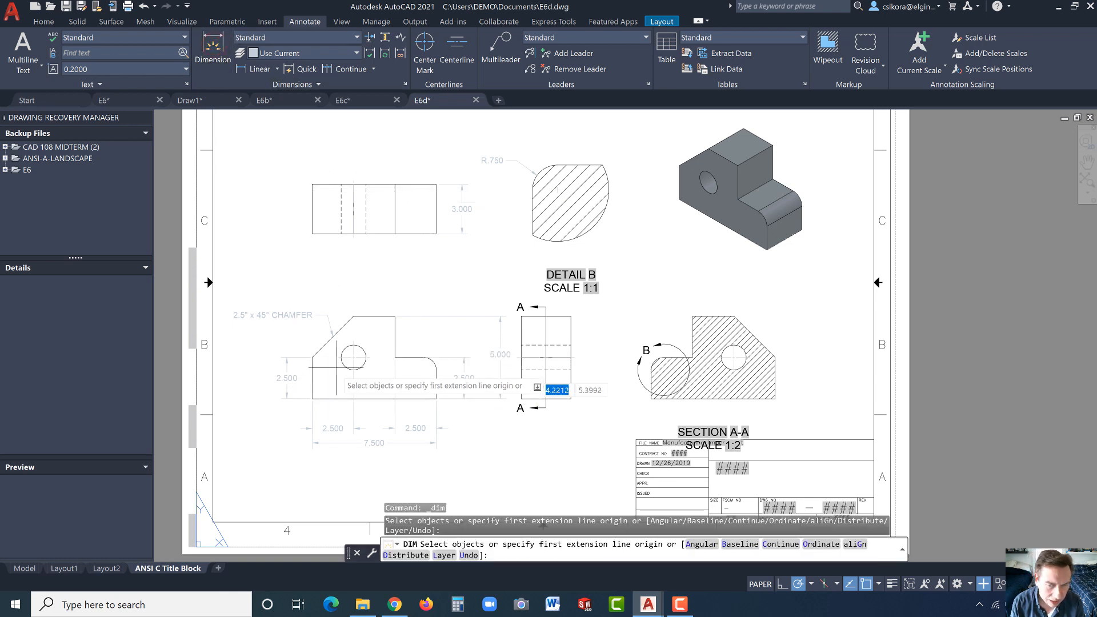
key("Return")
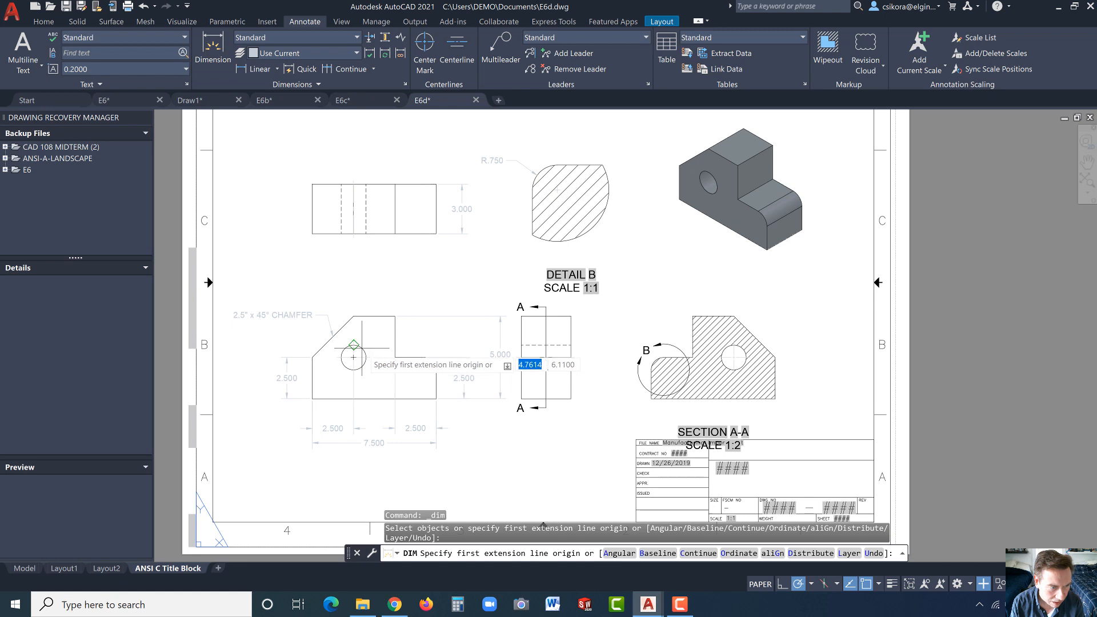
left_click(353, 345)
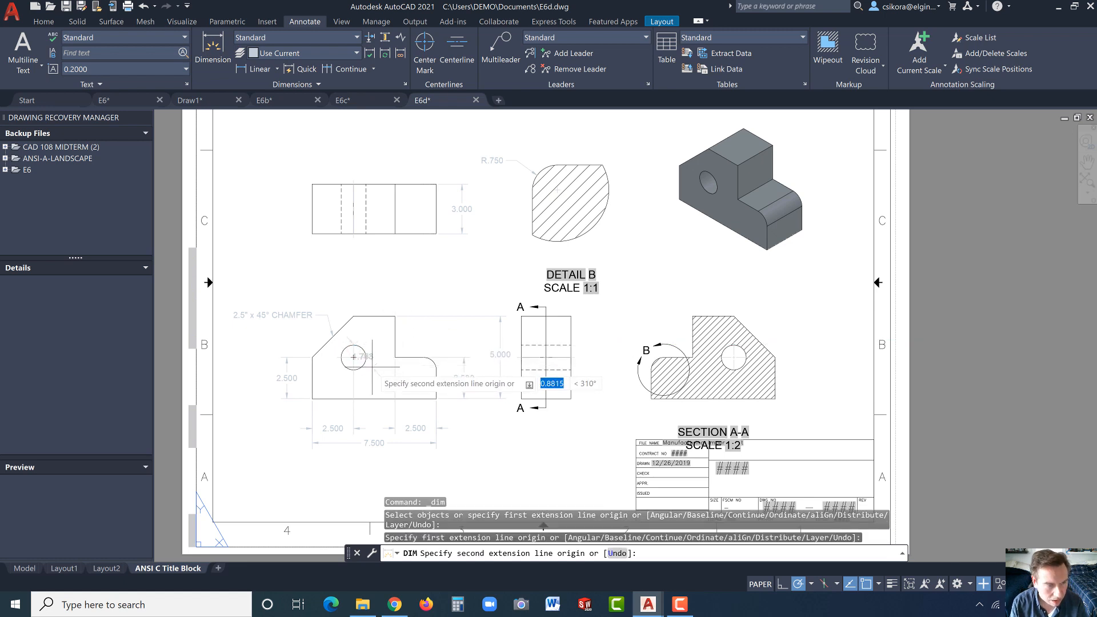
key("Escape")
- Add a diameter dimension to the hole in the base view, placing its text outside the view's lower-left corner
left_click(213, 45)
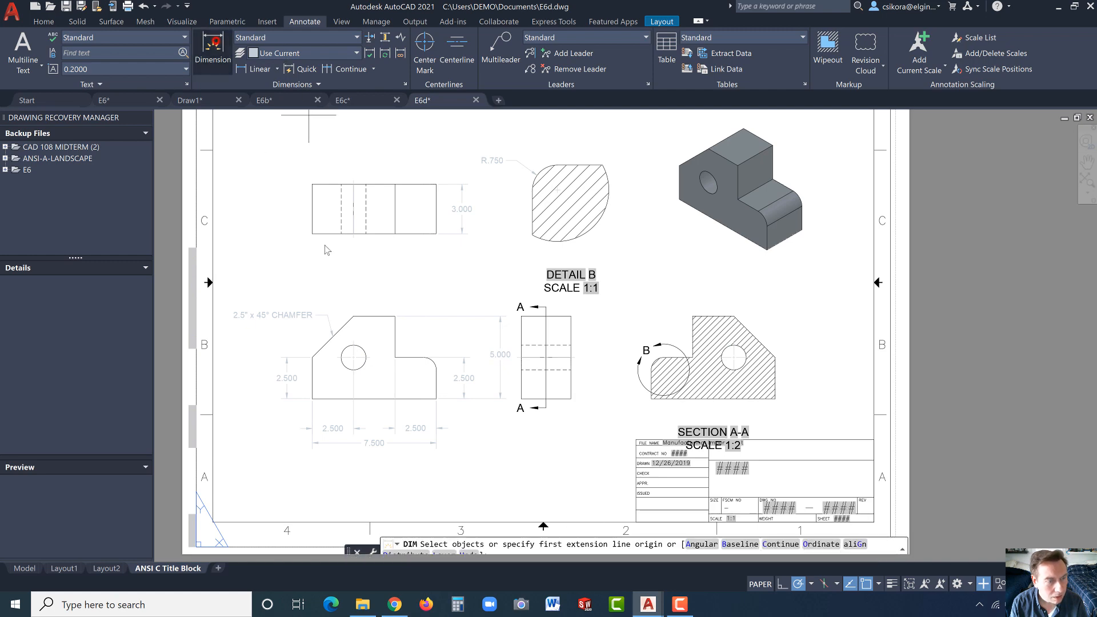
scroll(396, 349, "up", 4)
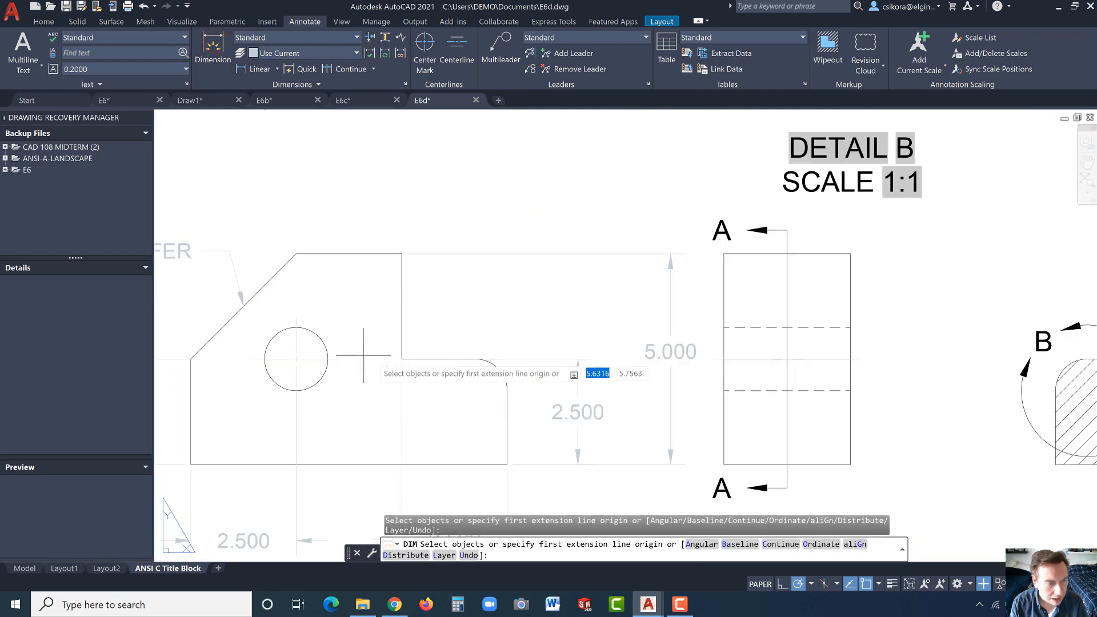
left_click(319, 337)
scroll(223, 433, "down", 4)
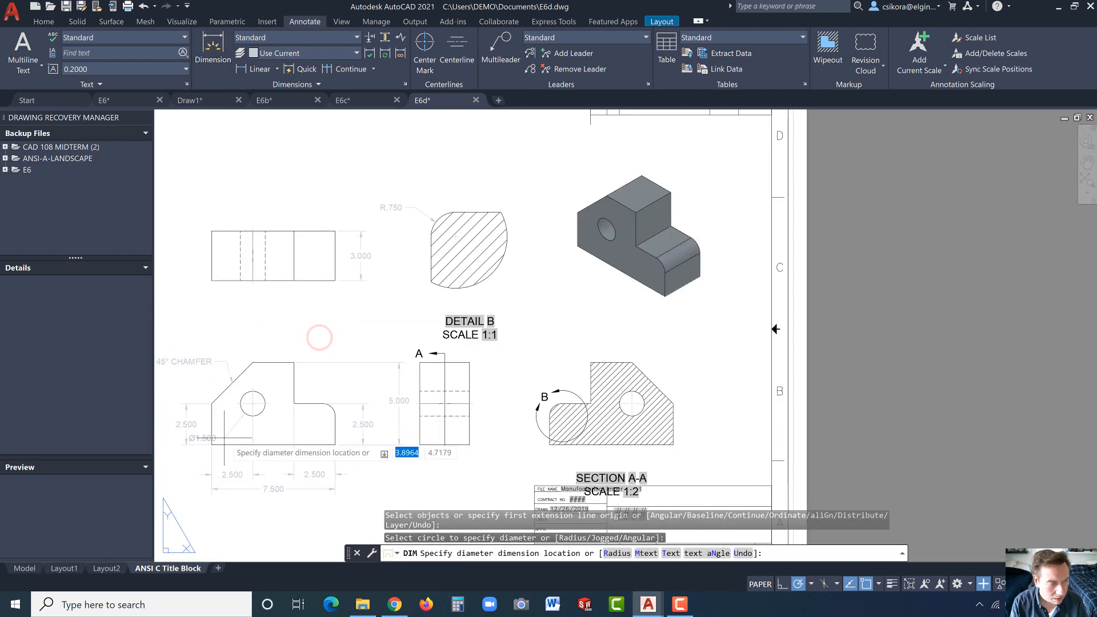
left_click(195, 462)
key("Return")
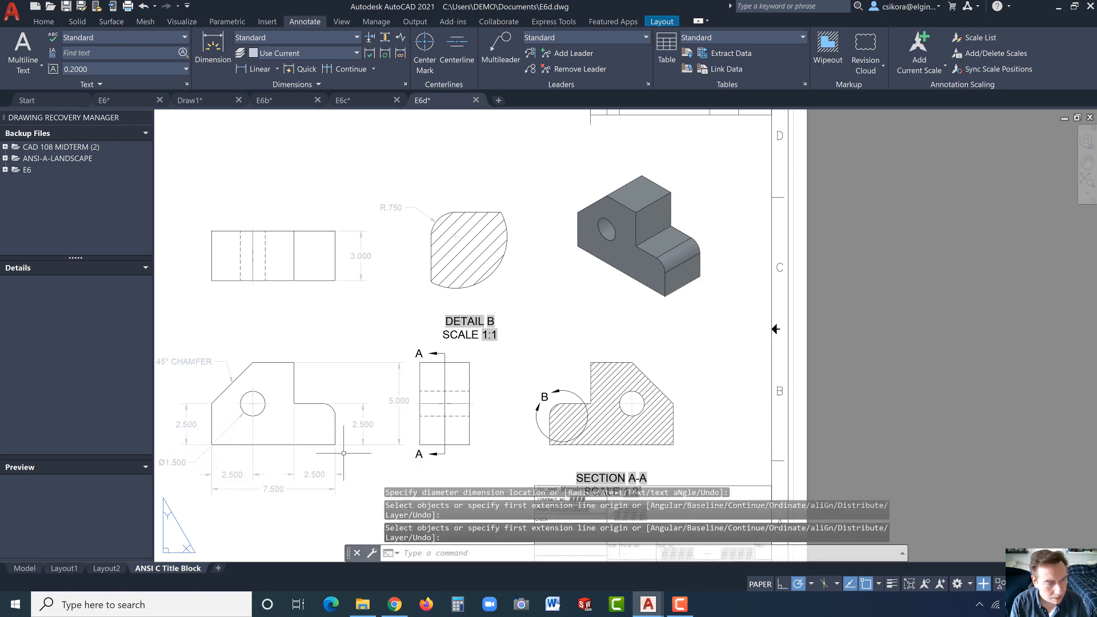
scroll(406, 417, "down", 3)
scroll(406, 417, "up", 1)
scroll(588, 377, "down", 2)
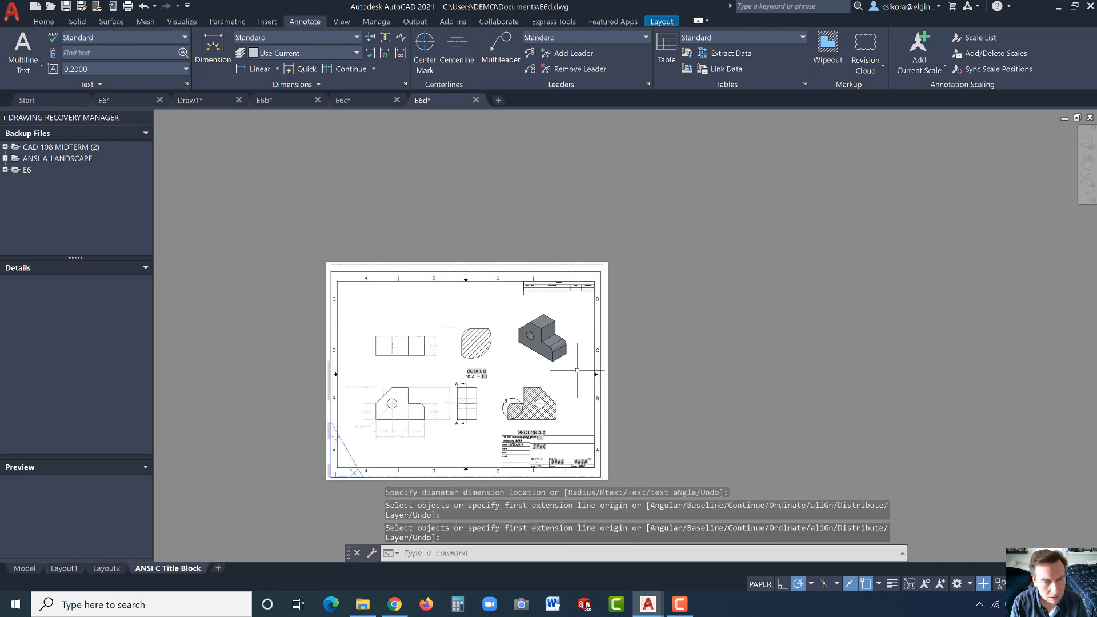
scroll(468, 430, "up", 2)
scroll(464, 431, "up", 2)
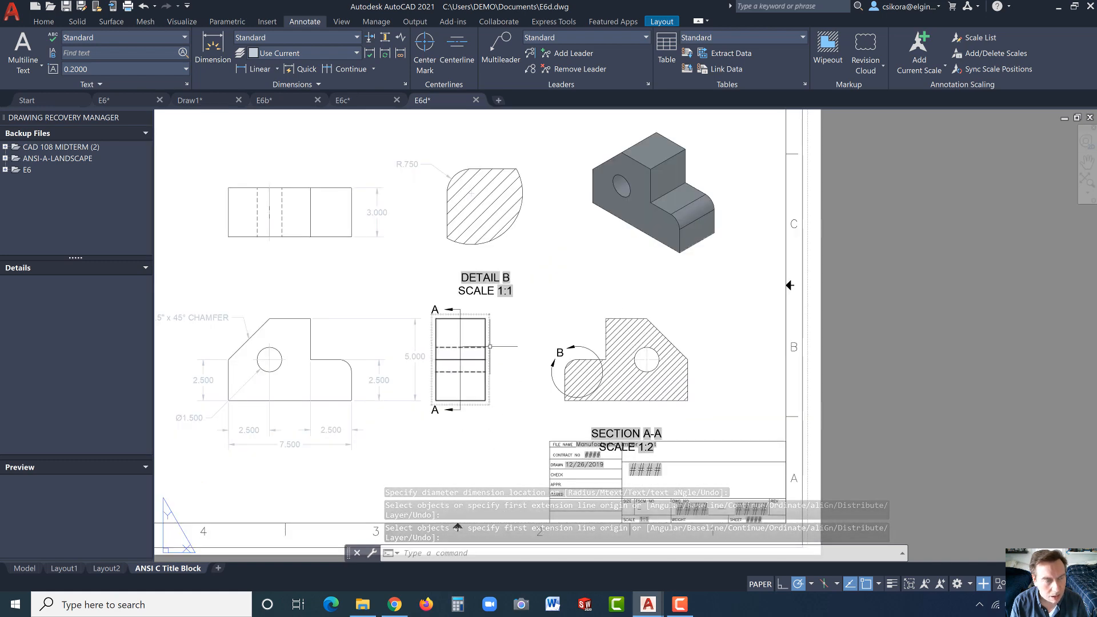
scroll(527, 336, "down", 2)
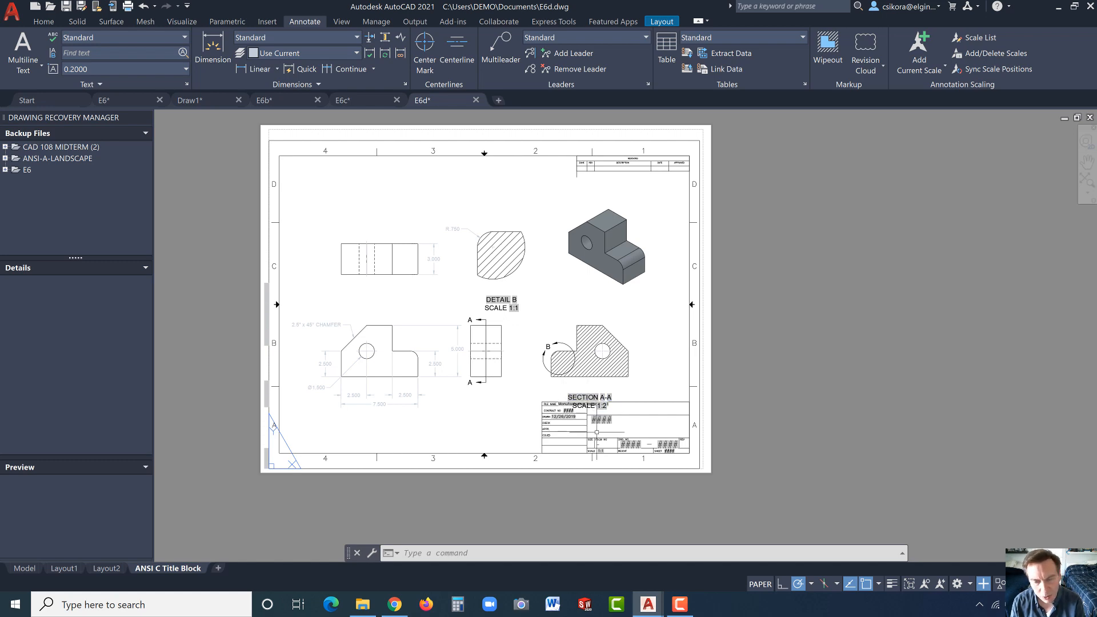
- Move the SECTION A-A label straight up by about 0.61, closer to the section view and clear of the title block
scroll(597, 432, "up", 4)
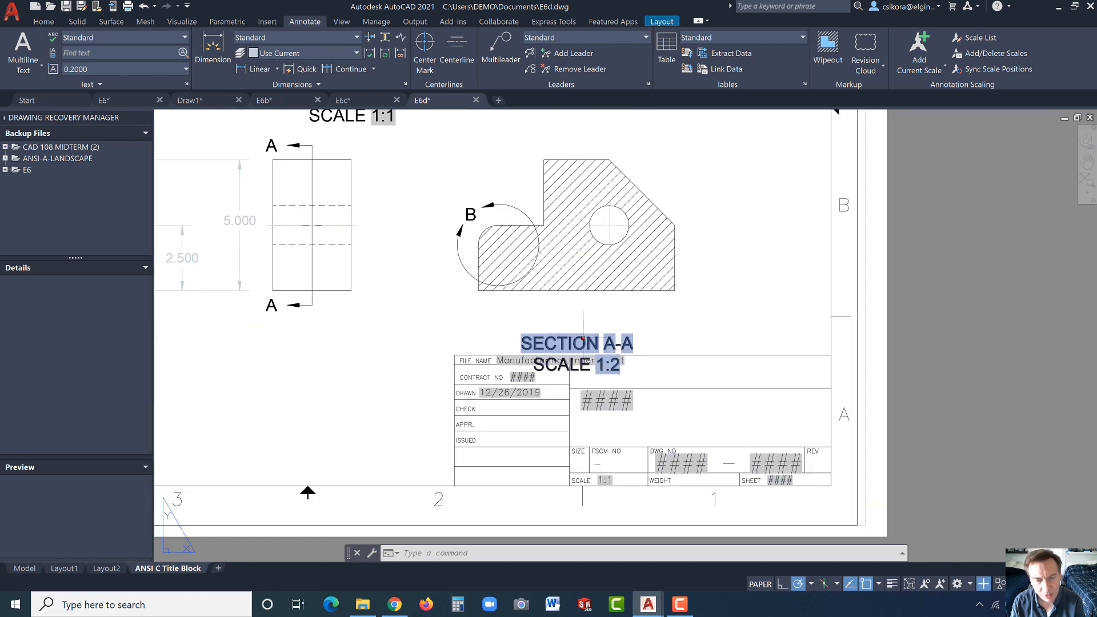
left_click(580, 338)
left_click(577, 337)
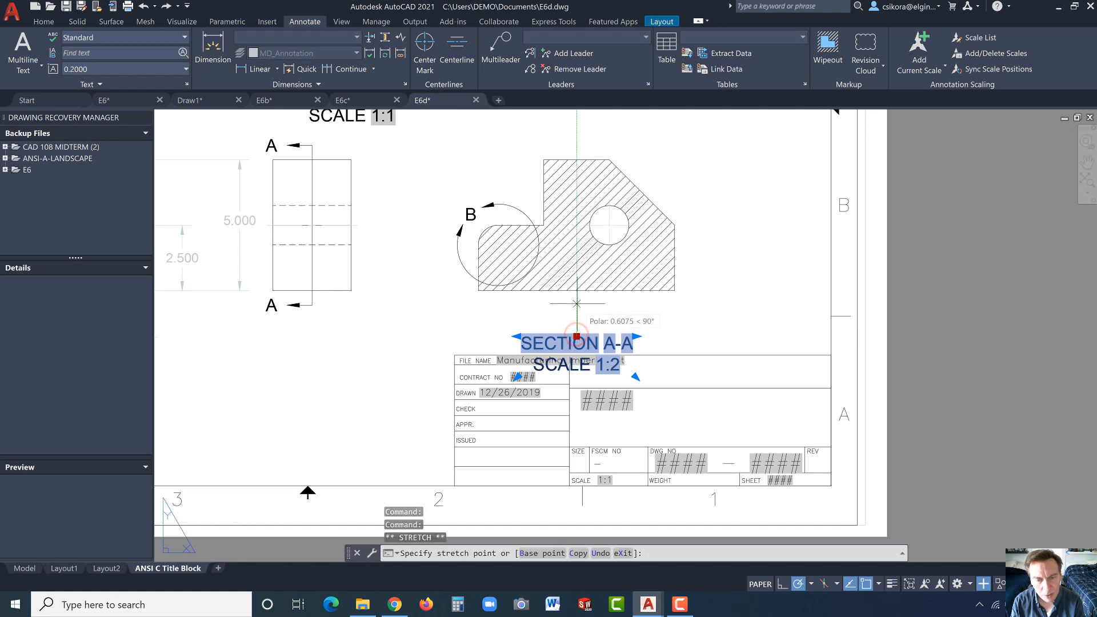
left_click(577, 304)
scroll(518, 350, "down", 4)
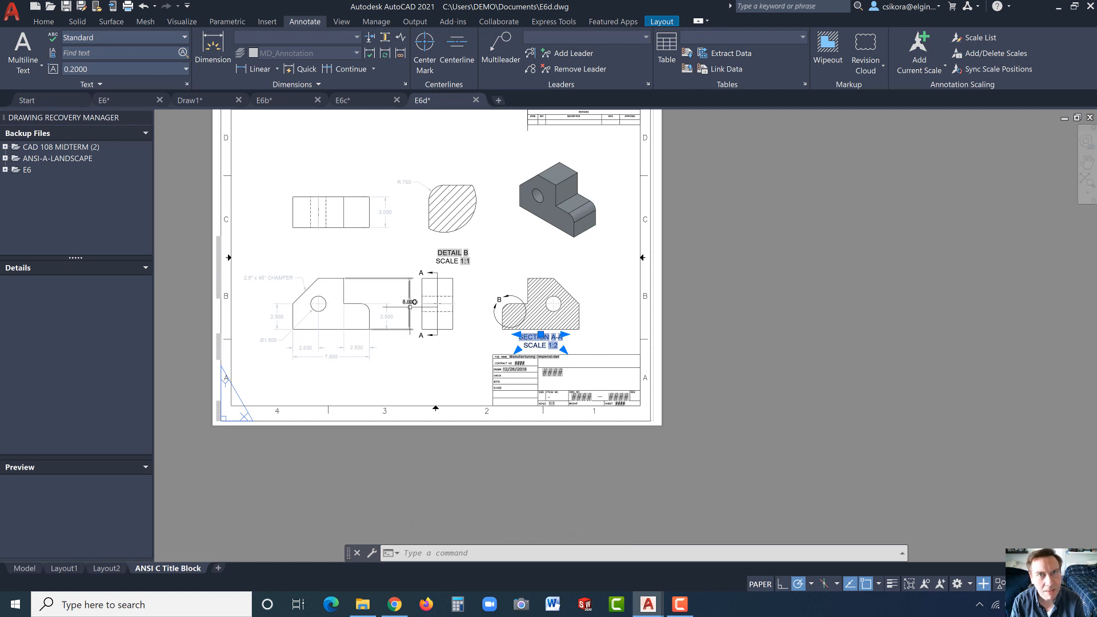
scroll(550, 371, "up", 6)
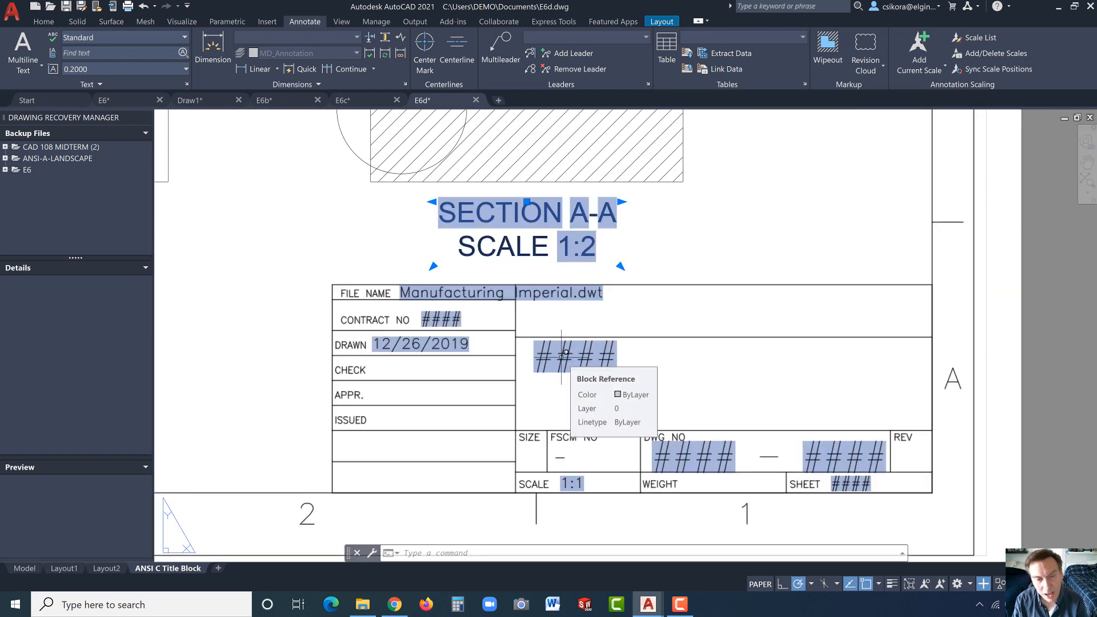
left_click(561, 357)
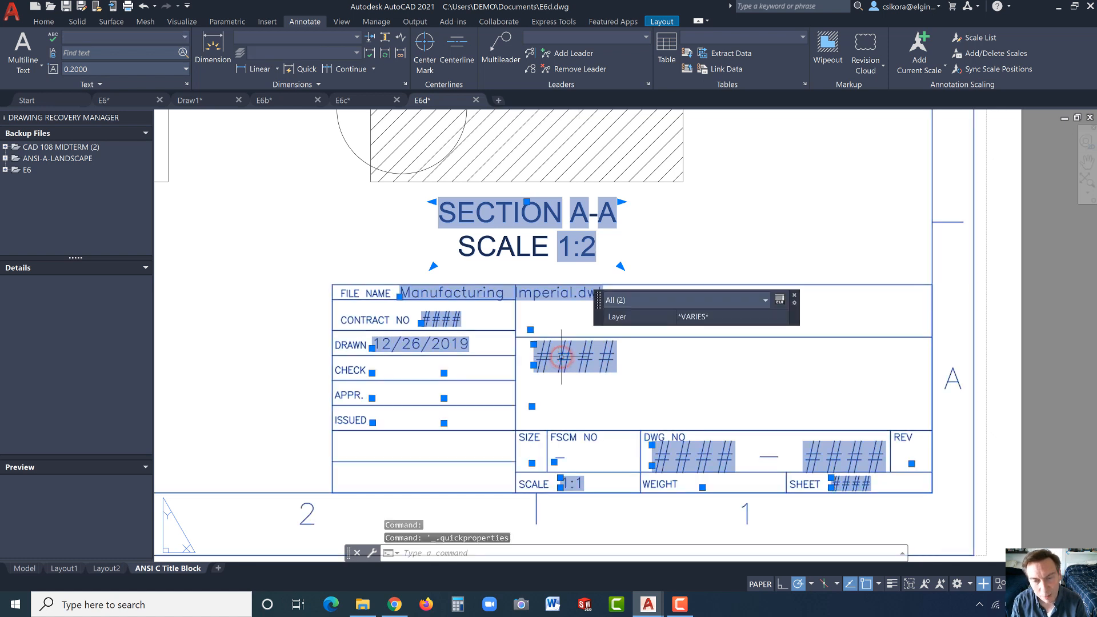
left_click(589, 354)
left_click(583, 363)
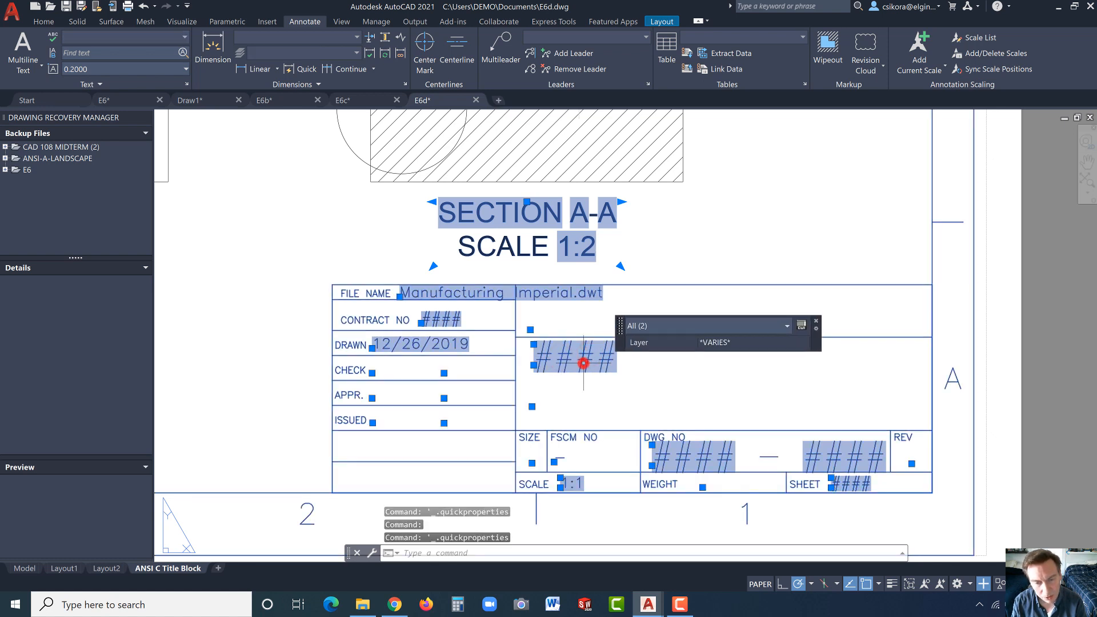
left_click(446, 321)
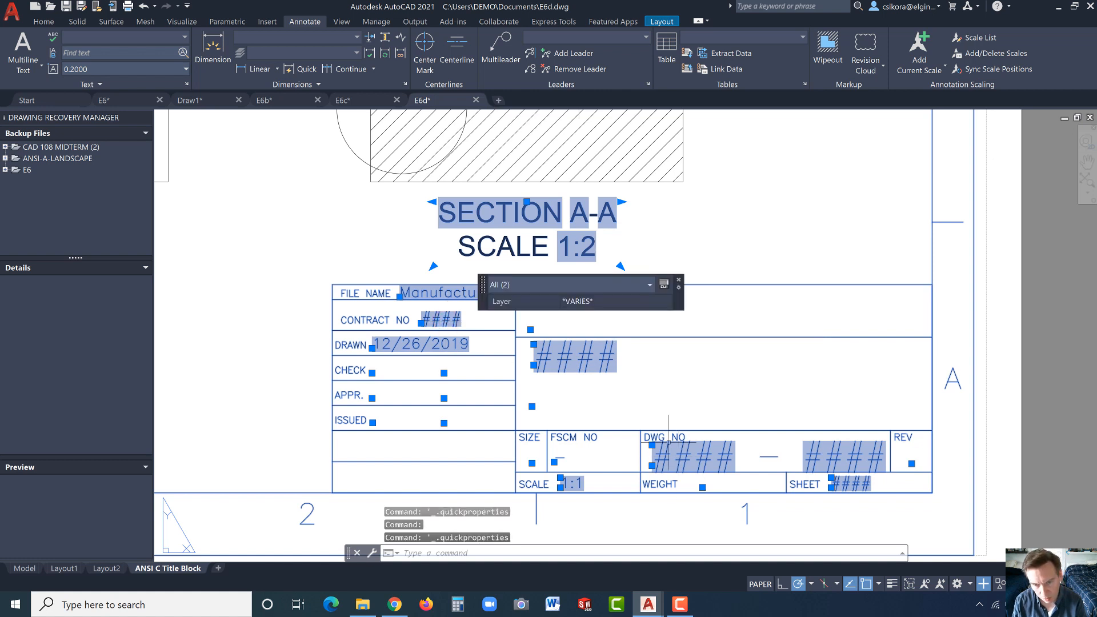
left_click(658, 397)
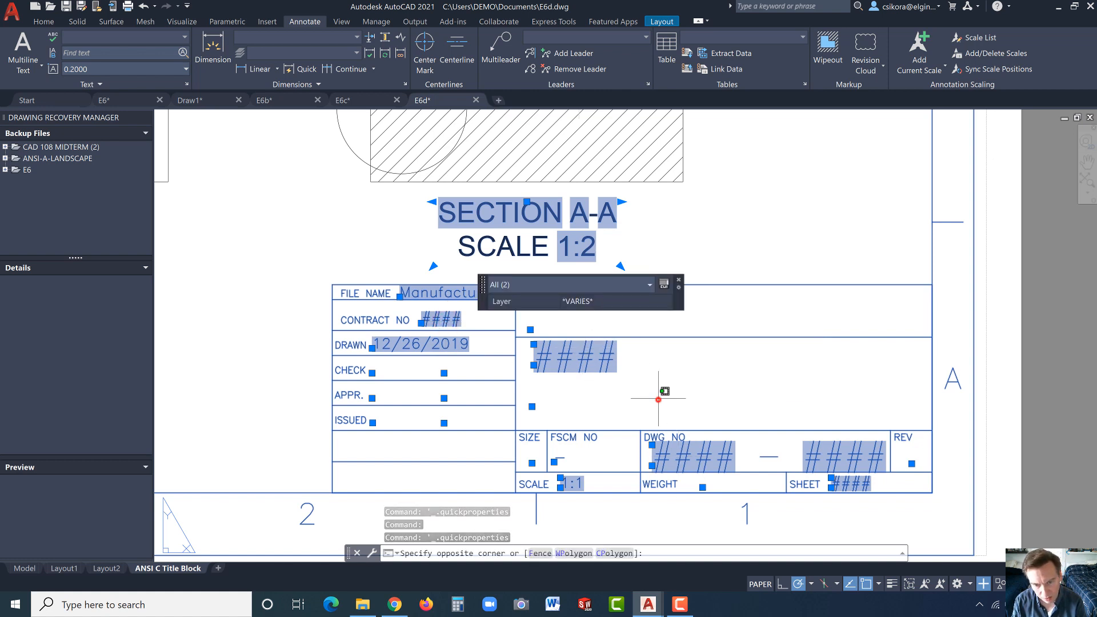
key("Escape")
key("Escape")
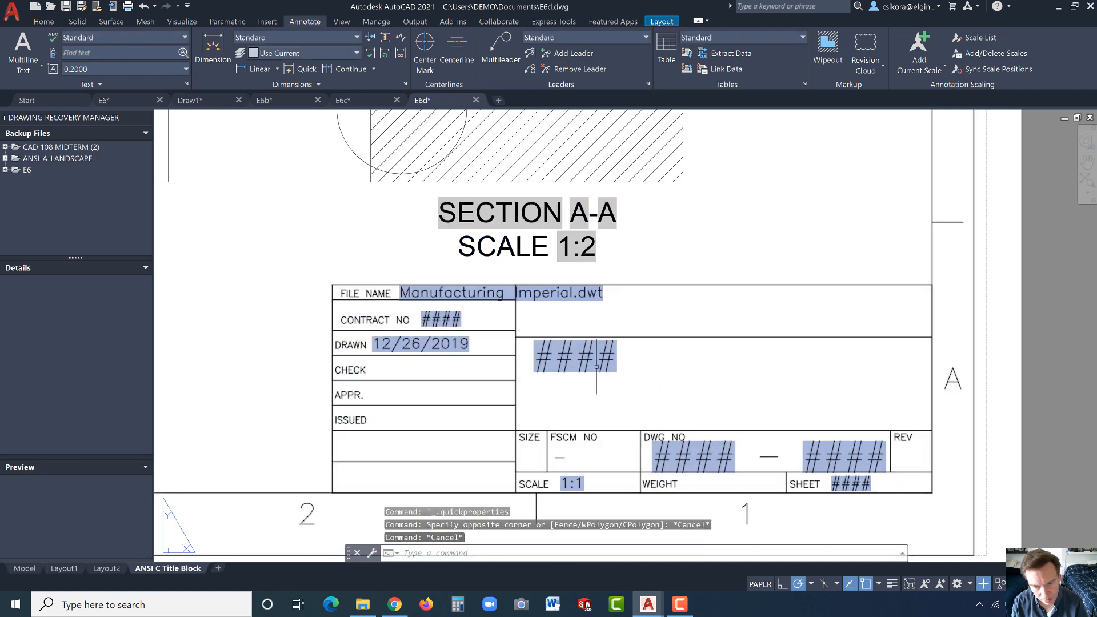
- Open the title block's attributes for editing and set the sheet name to EXERCISE 6
left_click(595, 367)
left_click(583, 360)
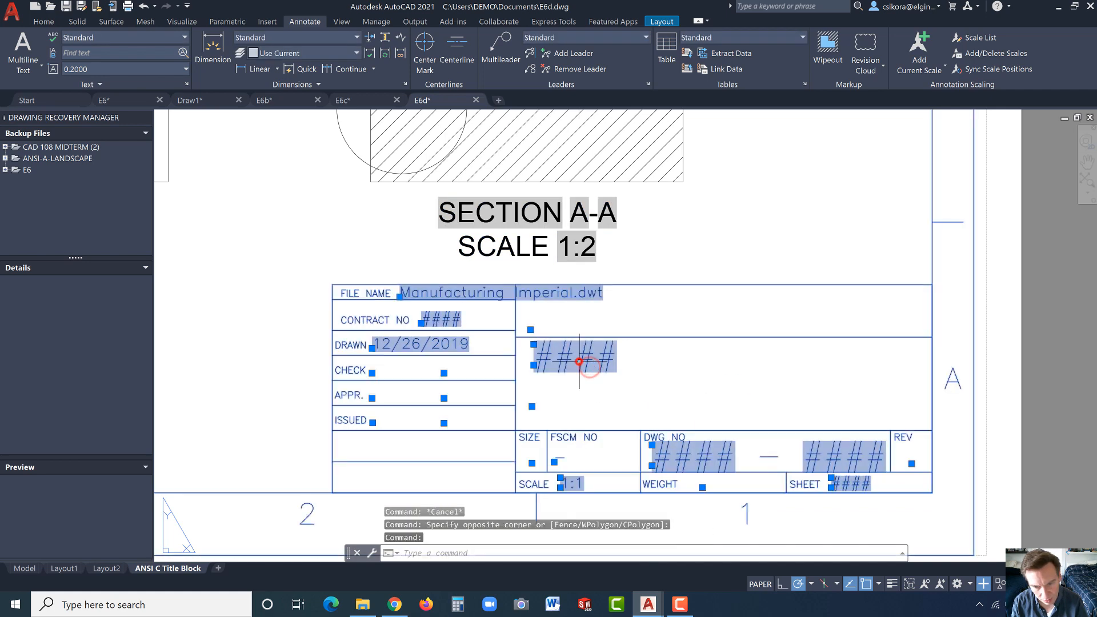
double_click(581, 362)
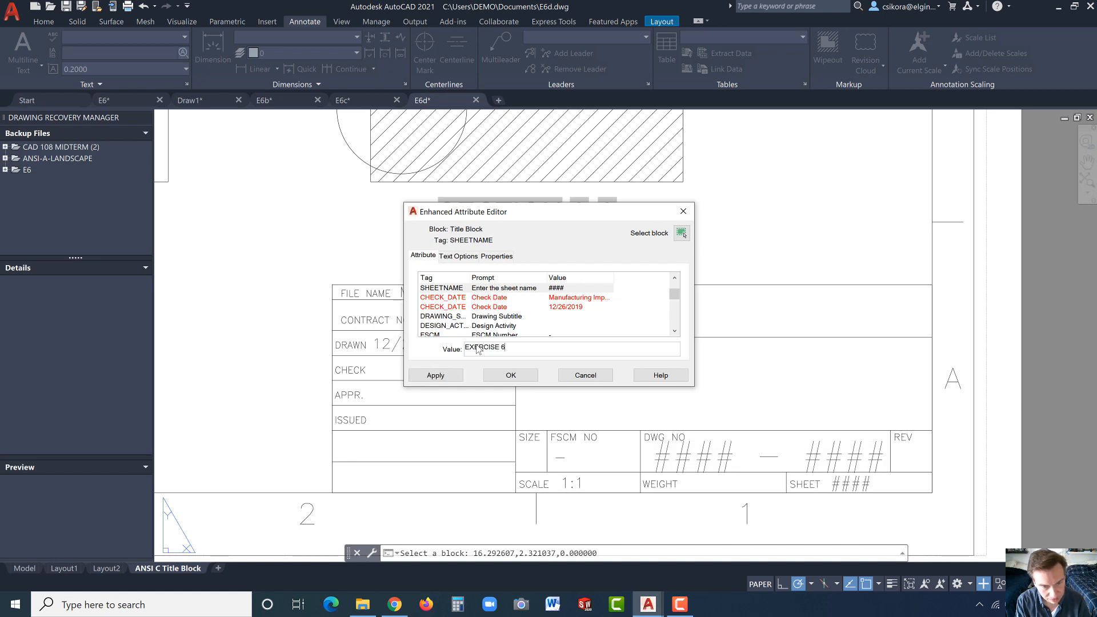
left_click(443, 375)
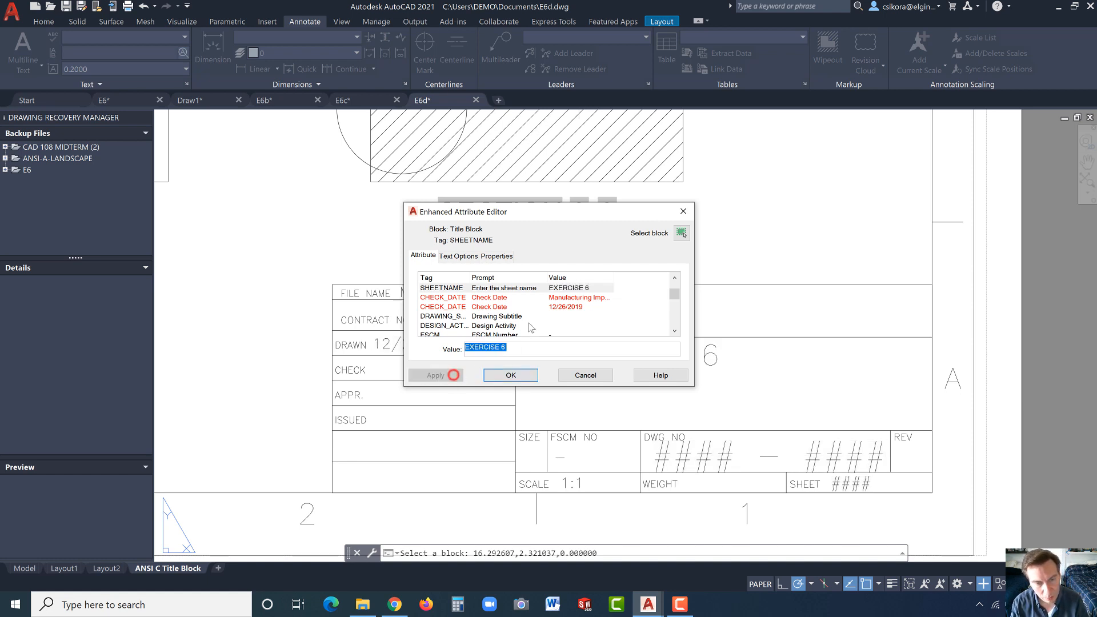
- Clear the placeholder value of the title block's contract number attribute and apply the change
scroll(549, 312, "down", 1)
scroll(550, 312, "down", 2)
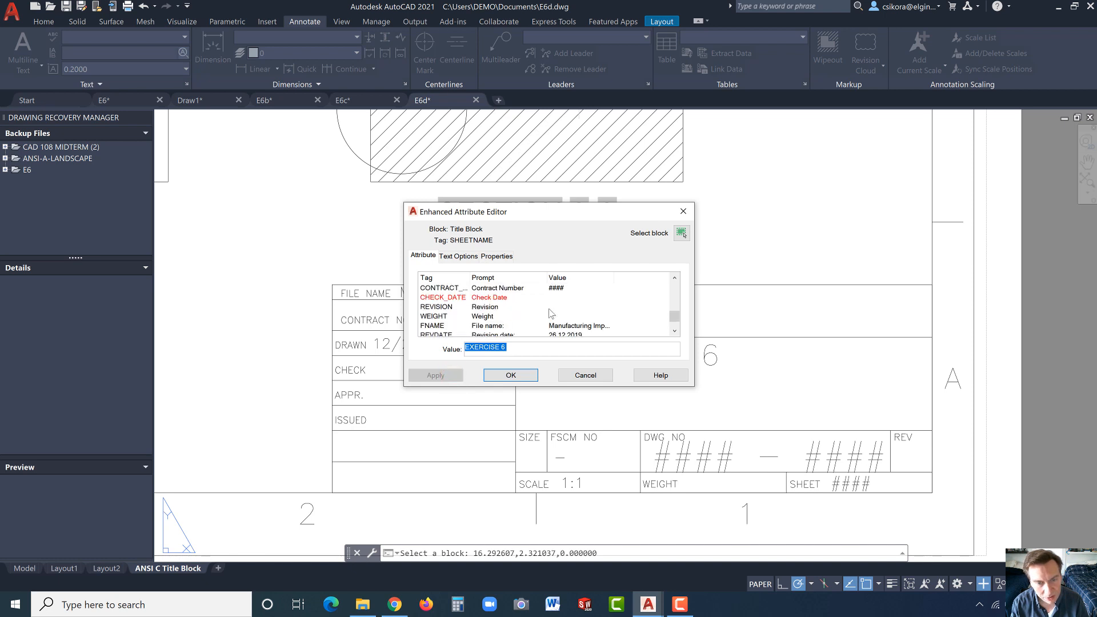
left_click(558, 290)
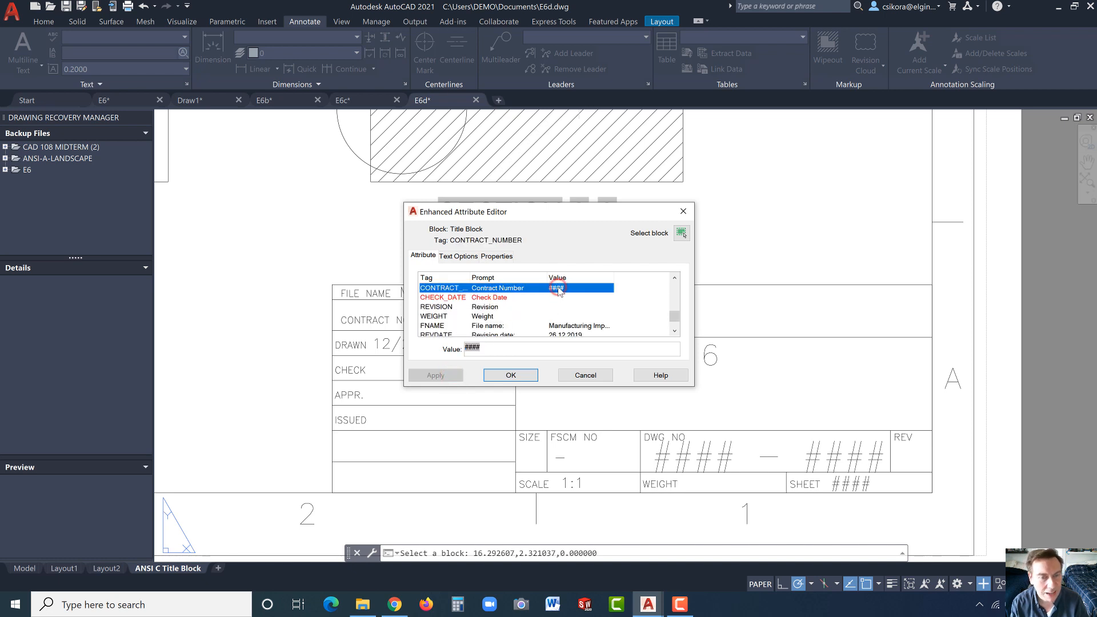
left_click_drag(483, 349, 460, 348)
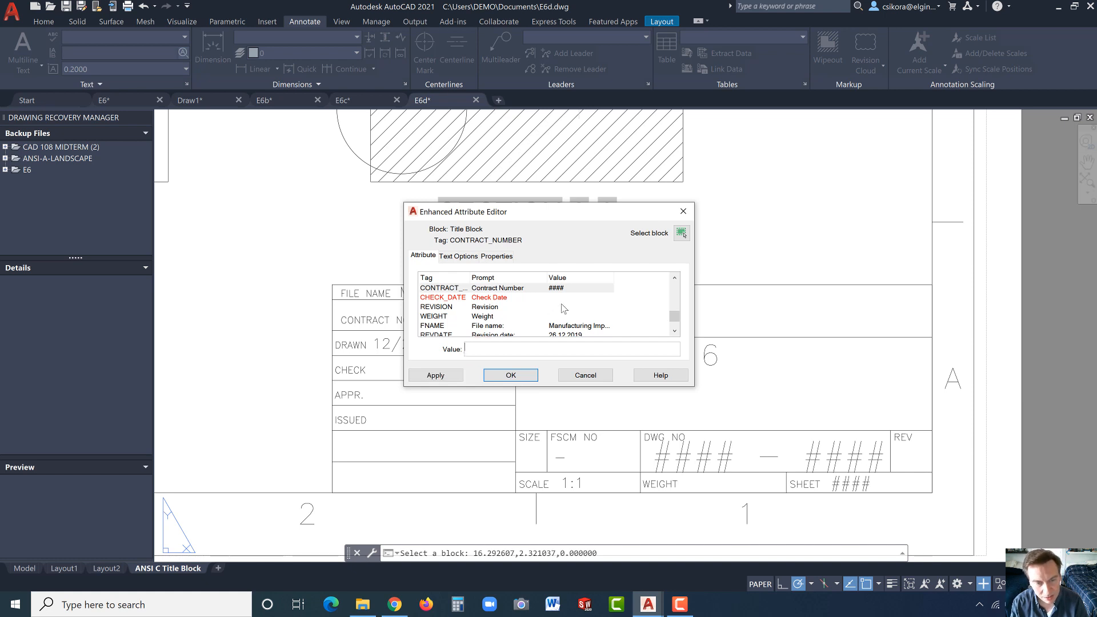
left_click(440, 376)
- Clear the placeholder value of the SHEET attribute that fills the title block's DWG NO box, and apply it
scroll(559, 303, "down", 1)
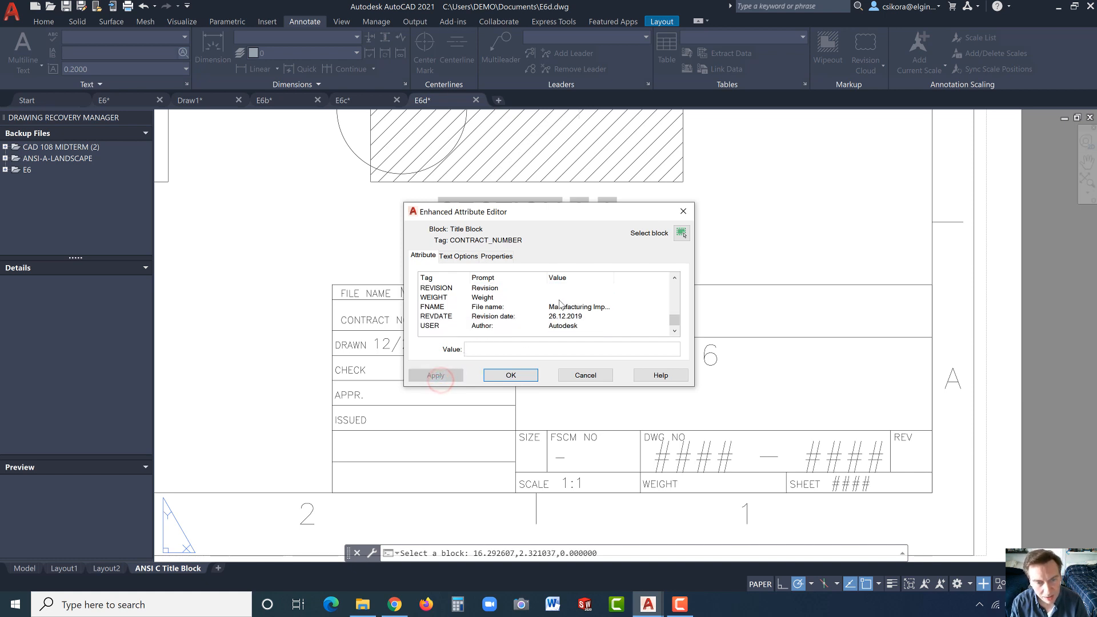
scroll(559, 304, "up", 6)
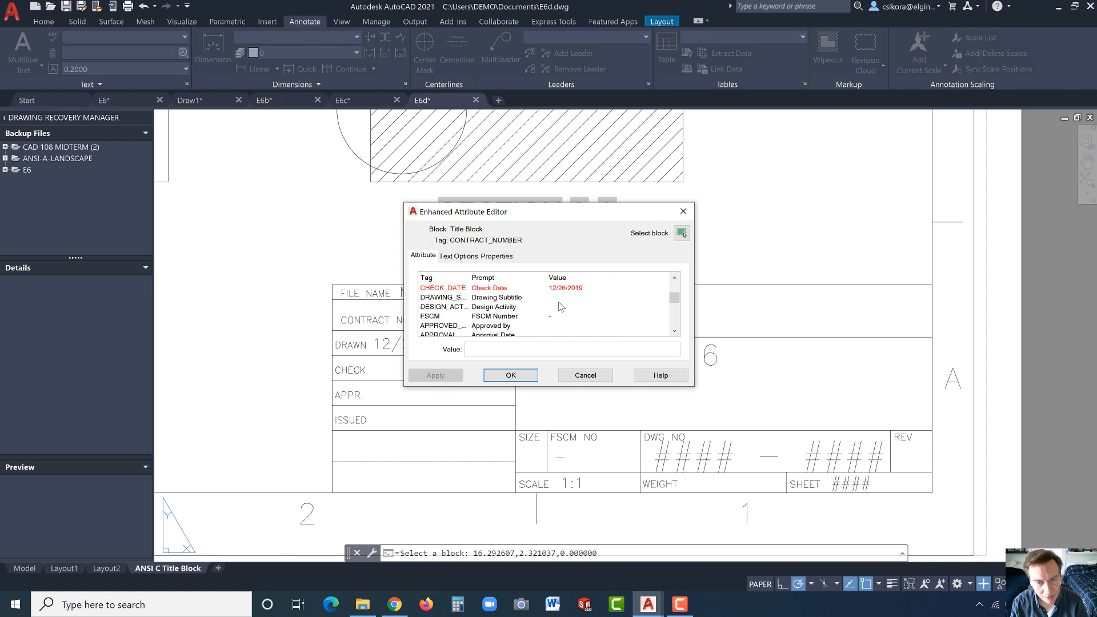
left_click(564, 309)
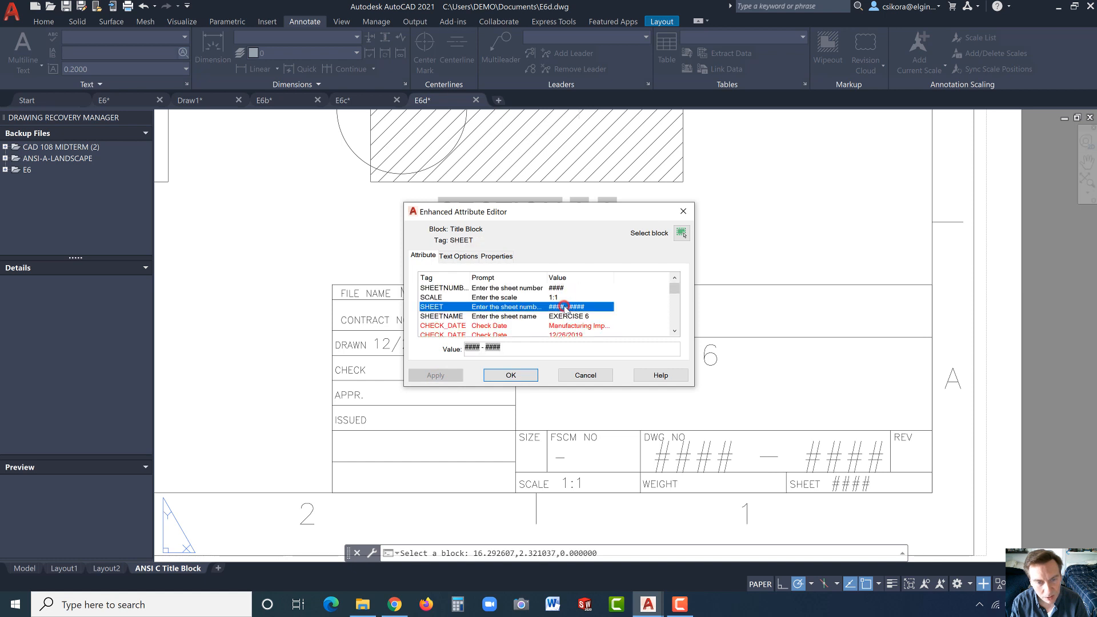
left_click(511, 348)
left_click_drag(511, 349, 469, 350)
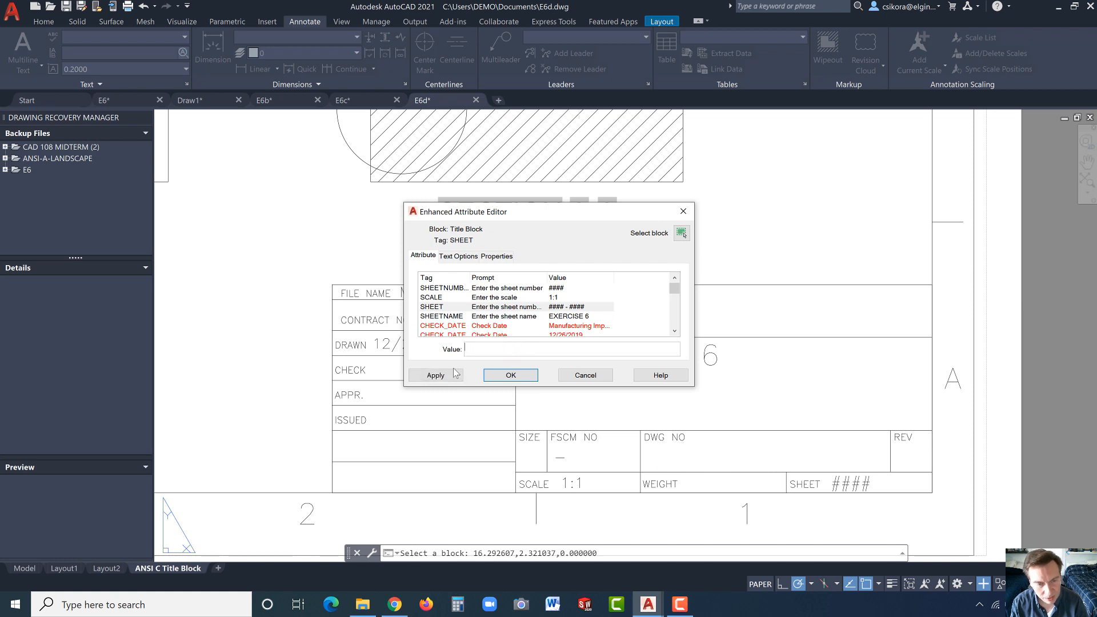
left_click(454, 373)
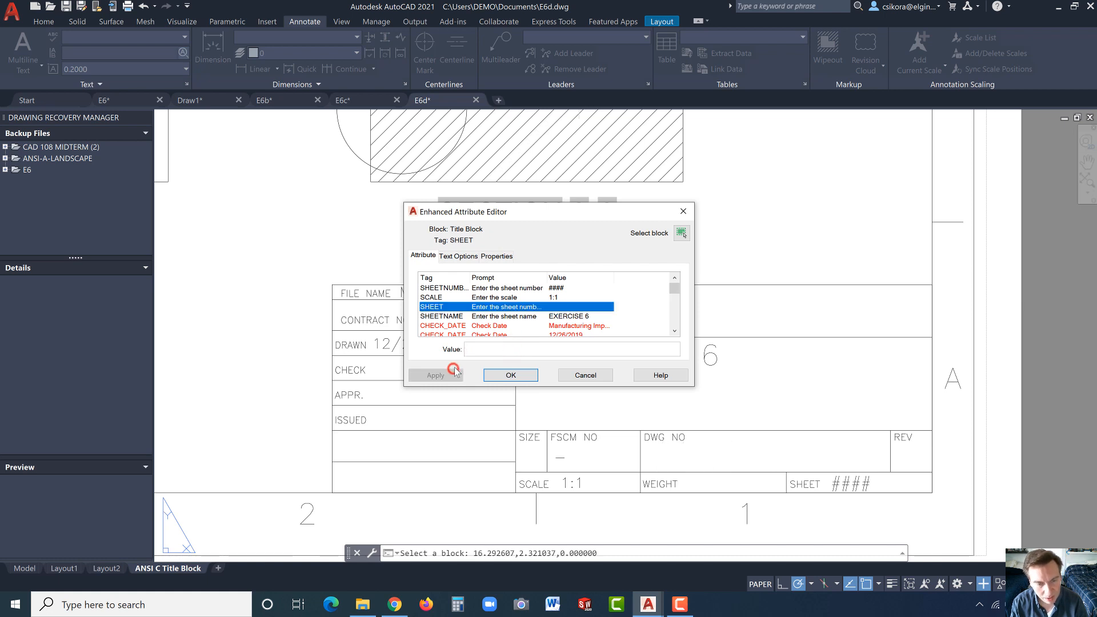
- Clear the title block's SHEETNUMBER attribute, apply the change and close the attribute editor
left_click(561, 288)
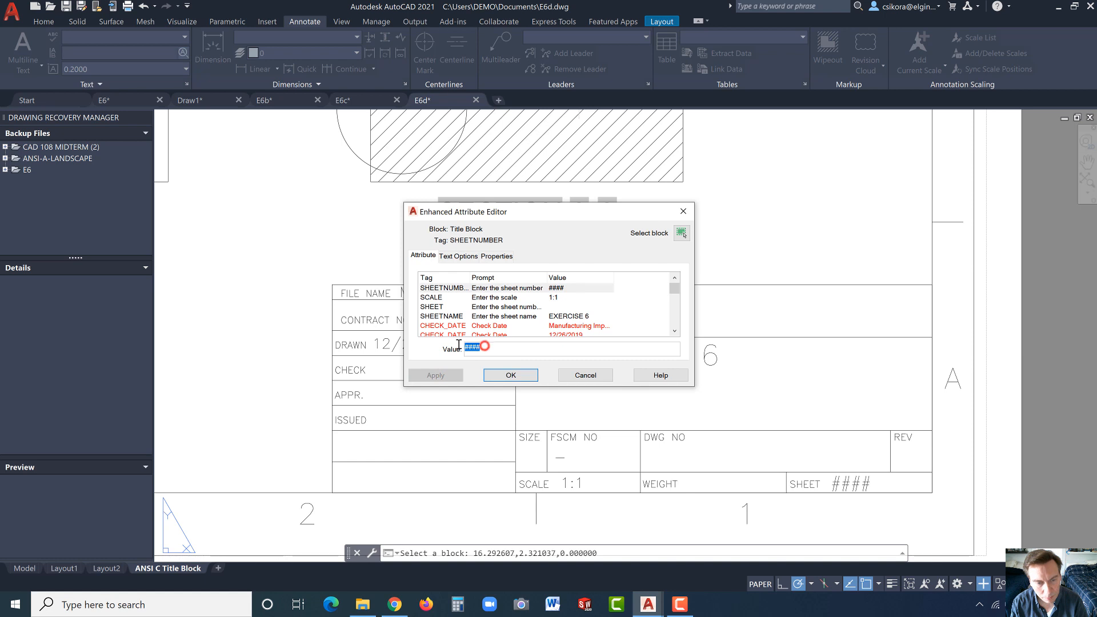
key("Delete")
left_click(445, 374)
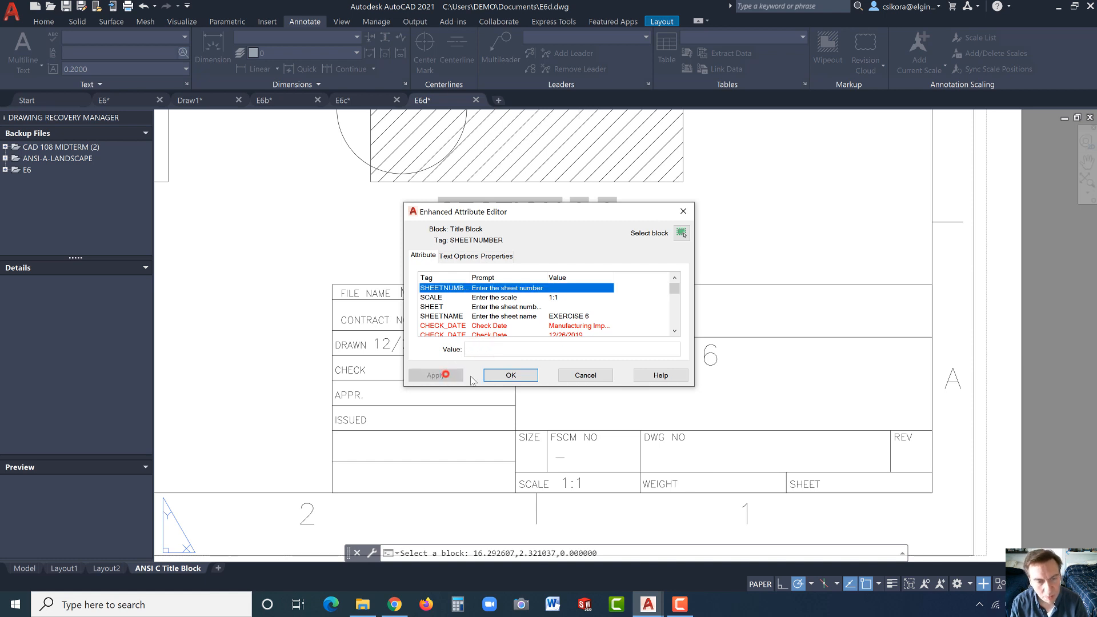
left_click(512, 372)
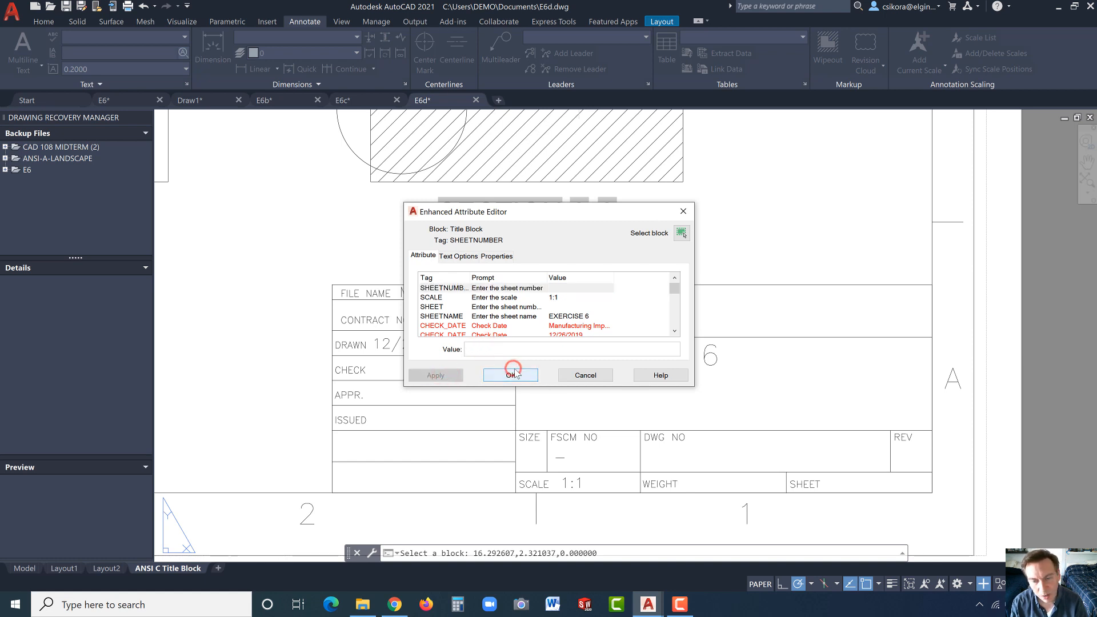
left_click(513, 373)
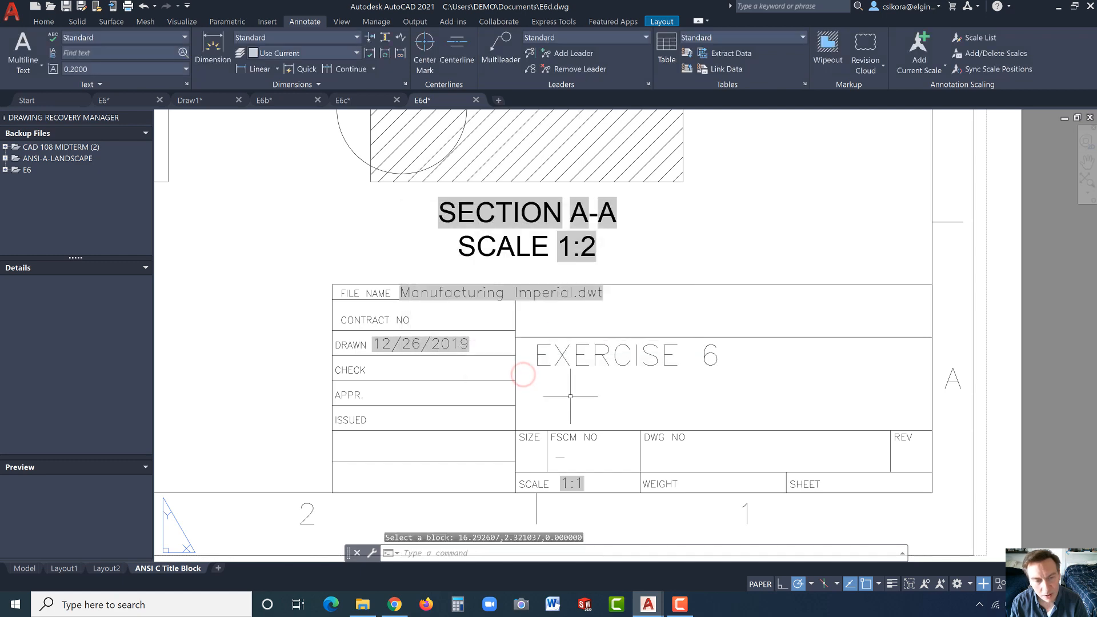
- Clear the Manufacturing Imperial.dwt value from the title block's FILE NAME box and accept the attribute changes
double_click(540, 296)
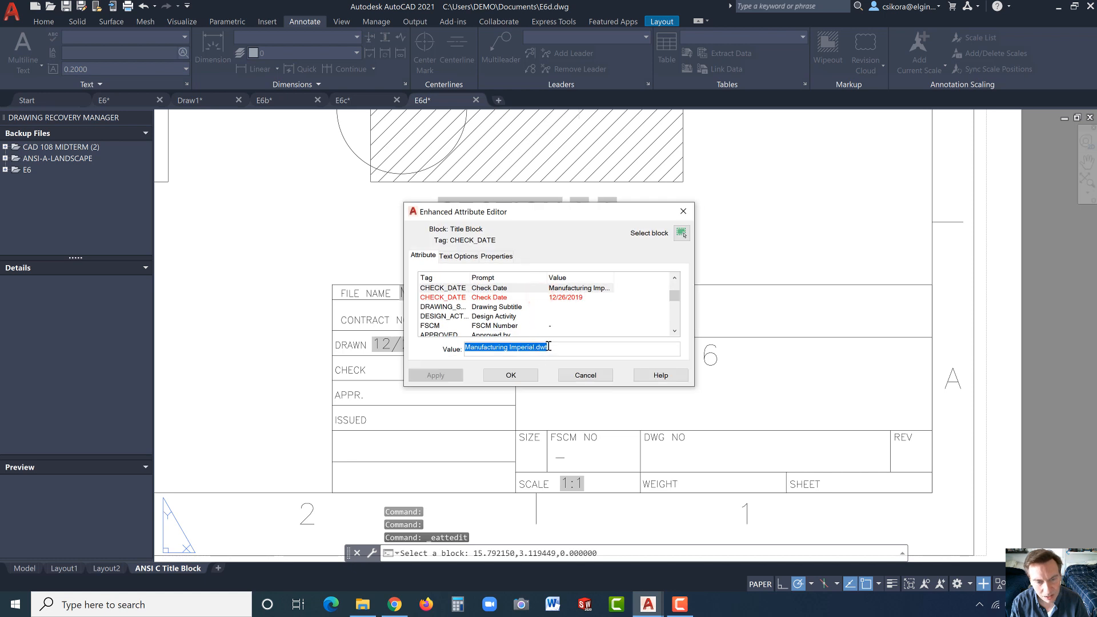
left_click_drag(550, 347, 460, 344)
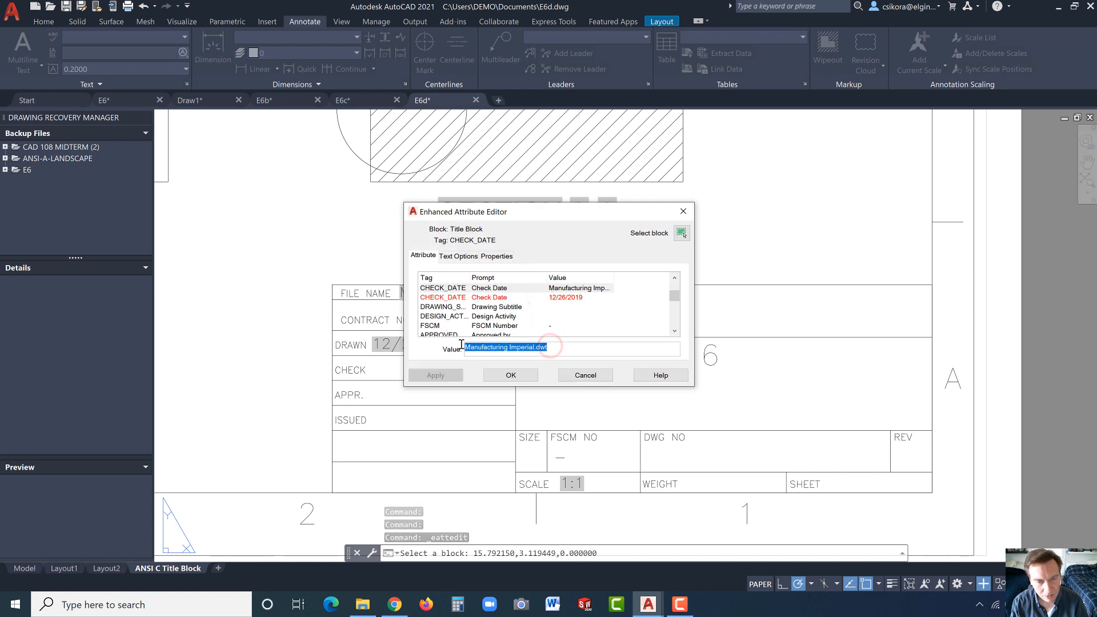
key("BackSpace")
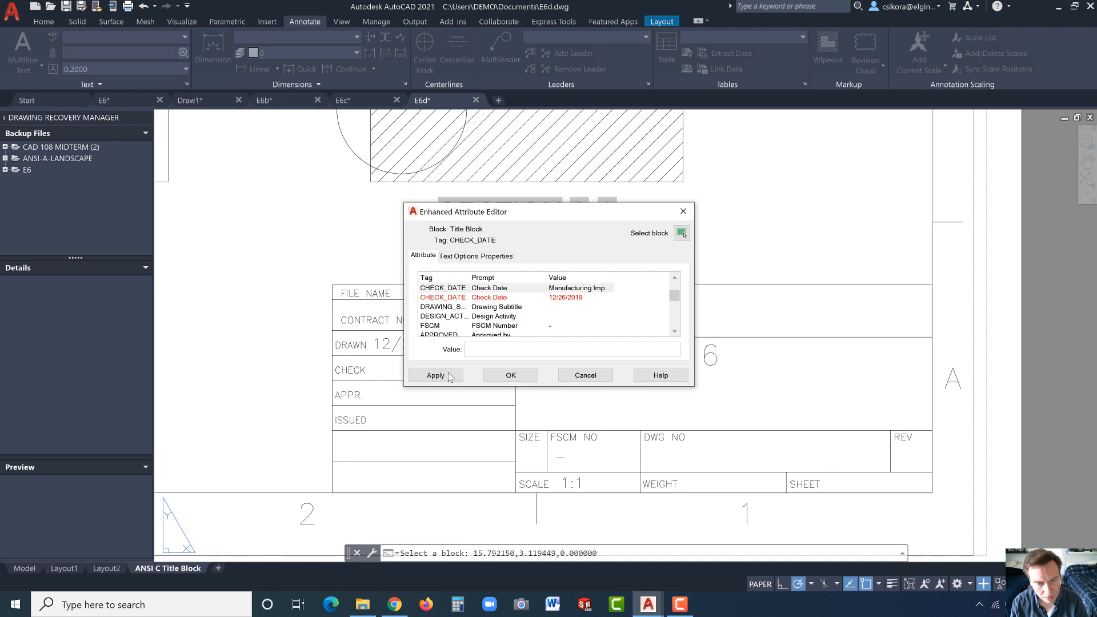
left_click(448, 375)
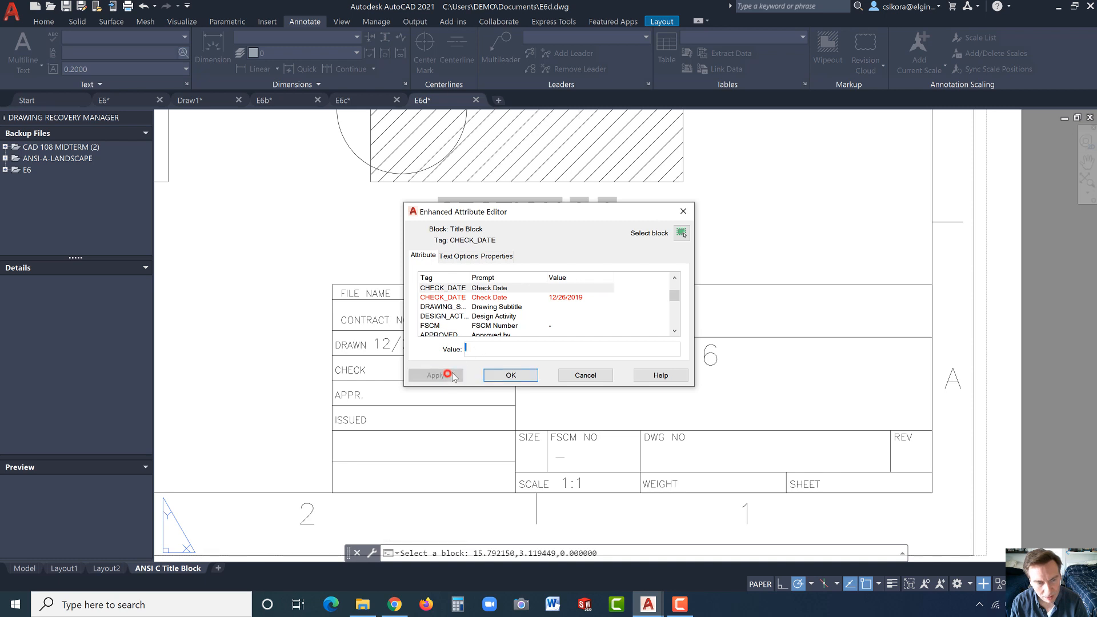
left_click(508, 377)
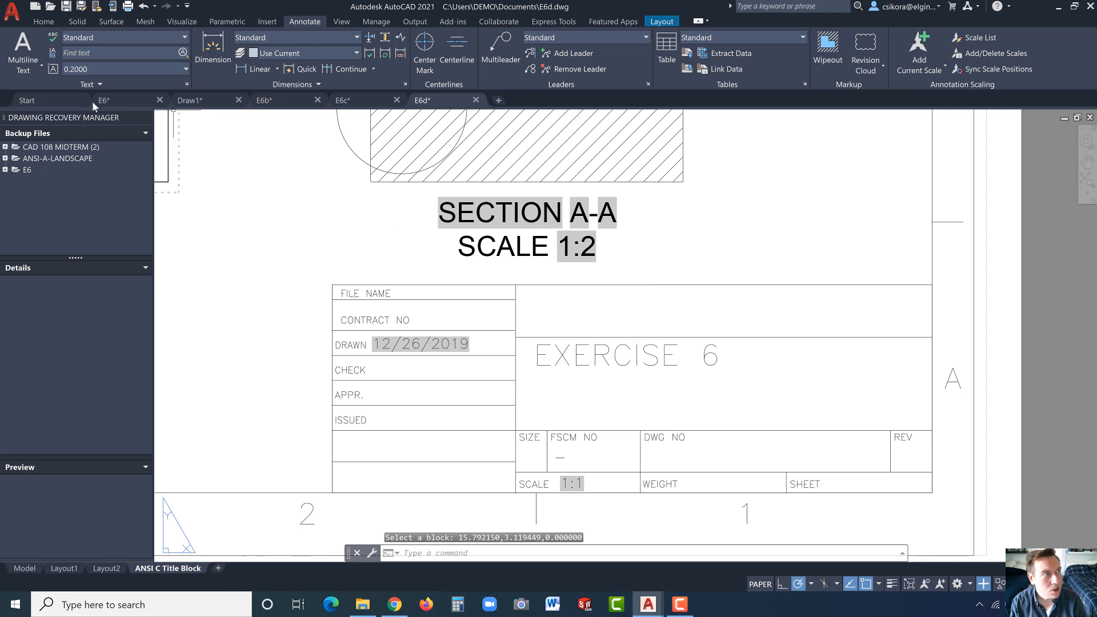
- Add the drafter's name as multiline text in the empty title block cell above EXERCISE 6 and save the text
left_click(25, 54)
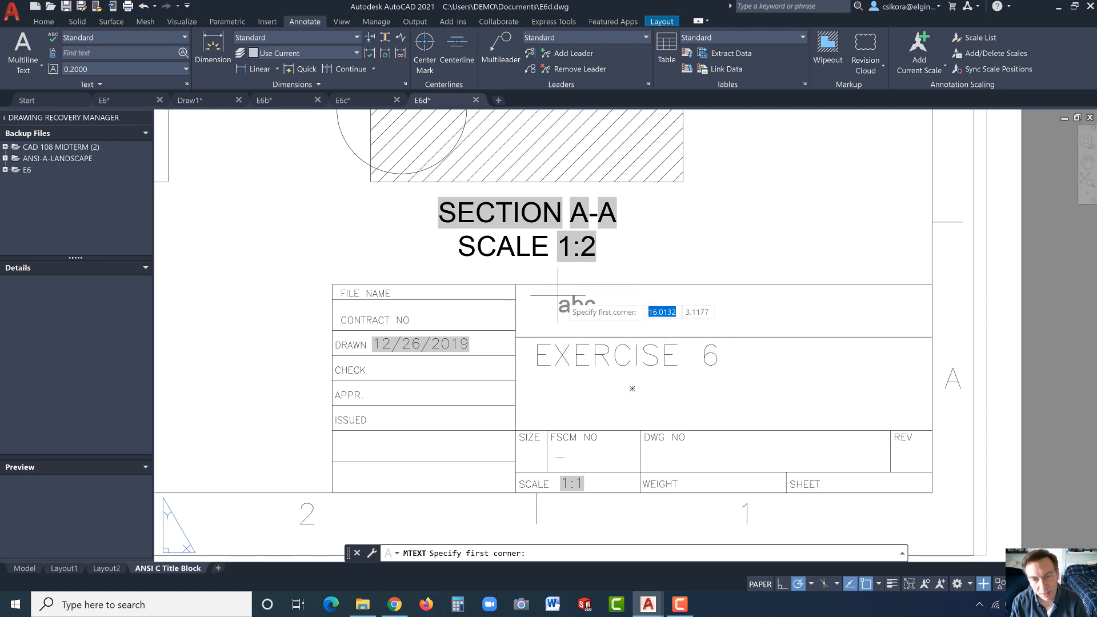
left_click(541, 297)
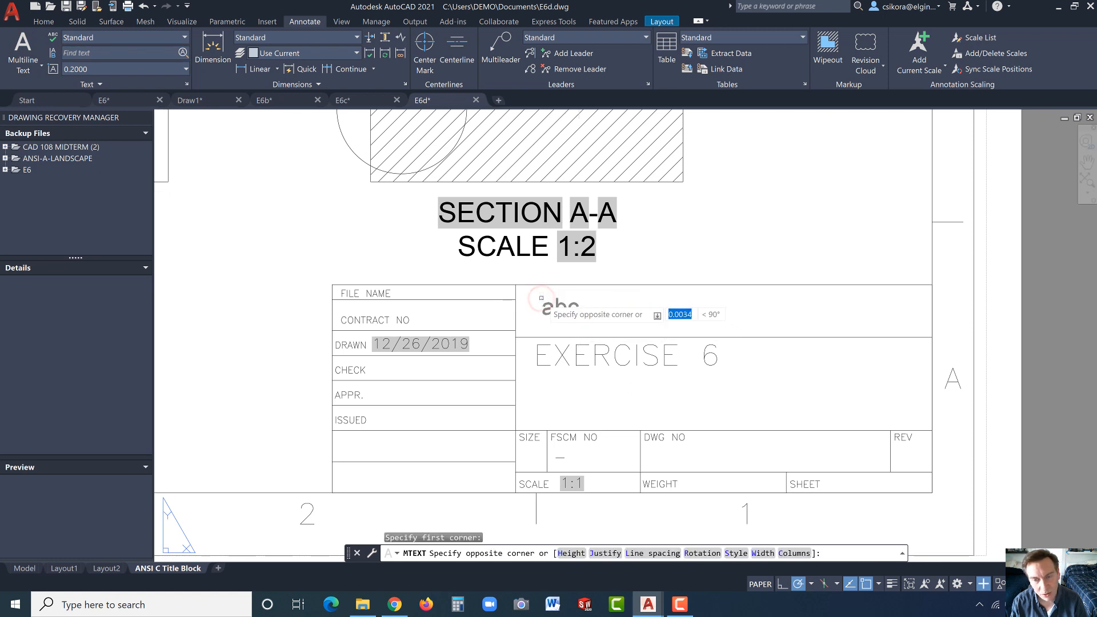
left_click(541, 297)
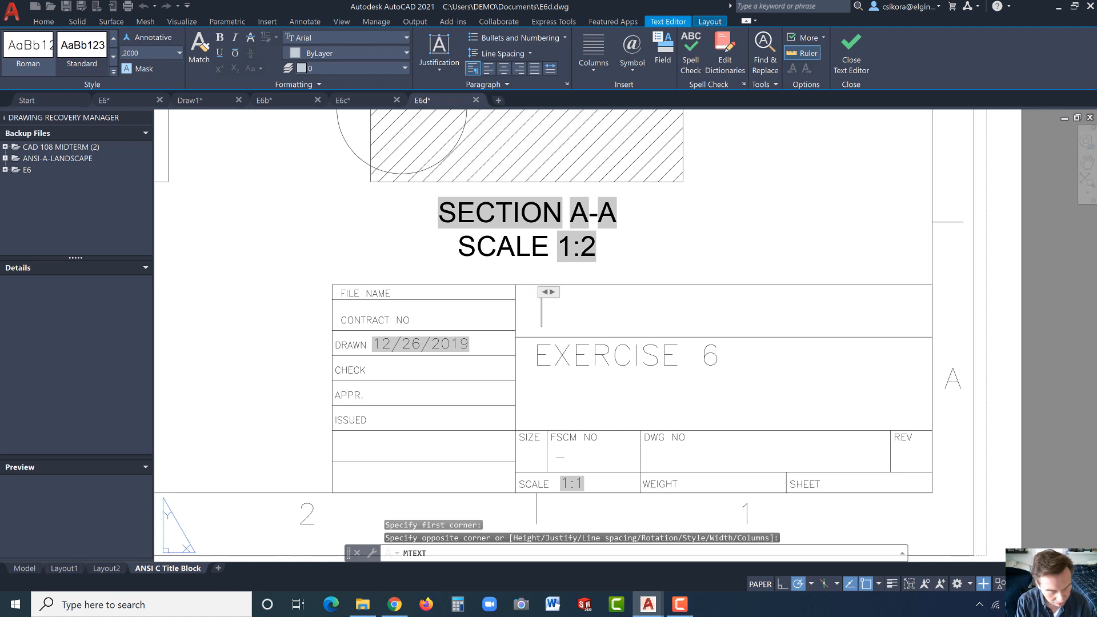
type("CHRIS")
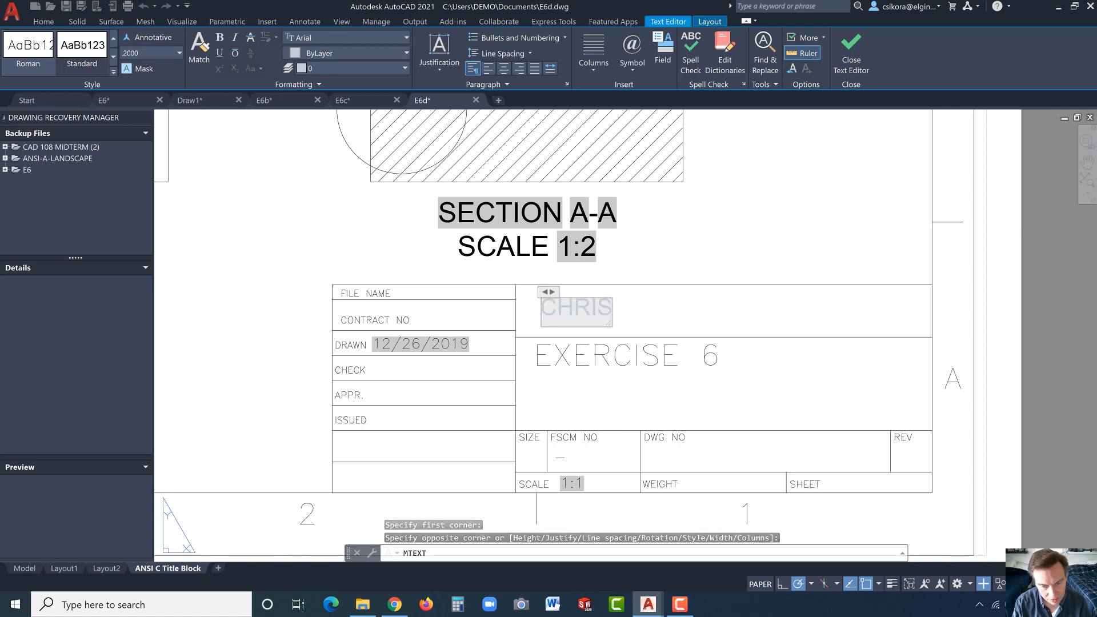
type(" S.")
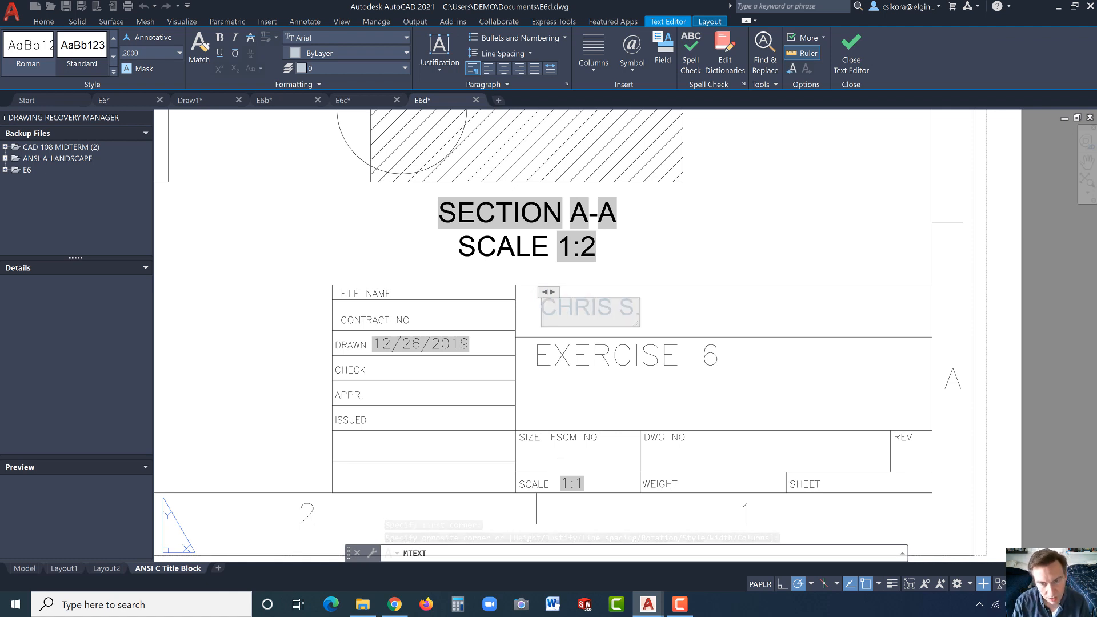
key("Escape")
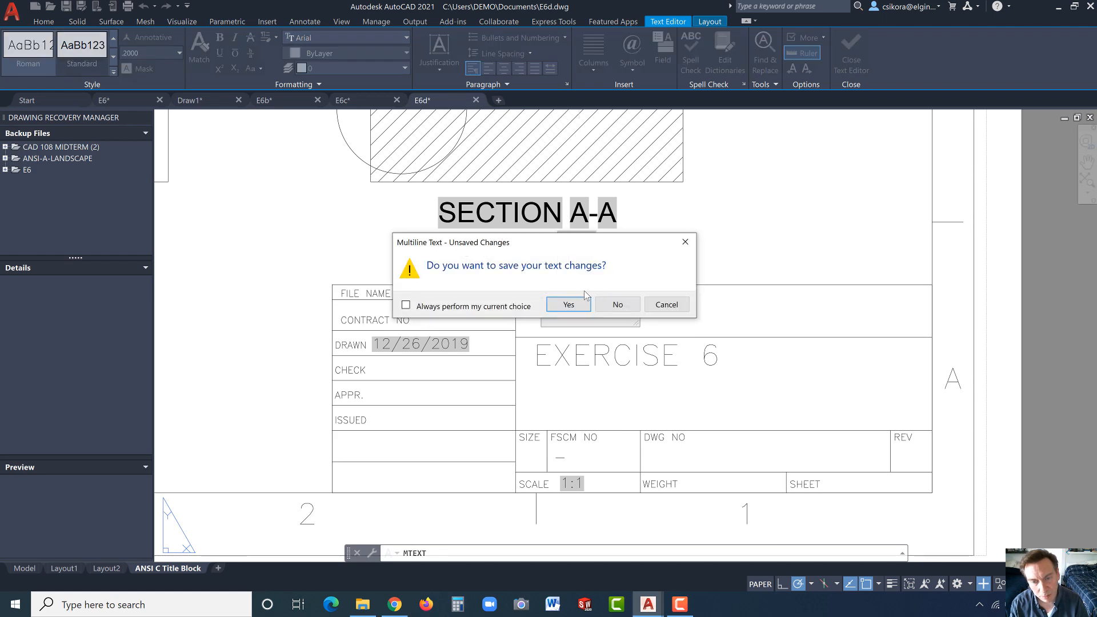
left_click(568, 304)
scroll(552, 347, "down", 5)
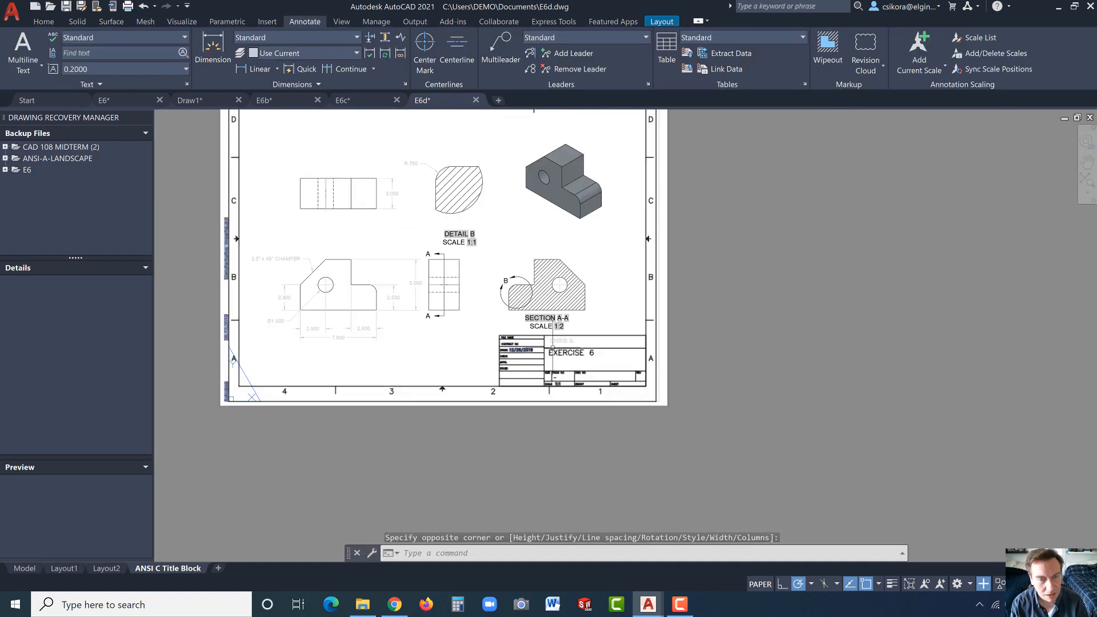
scroll(457, 338, "down", 2)
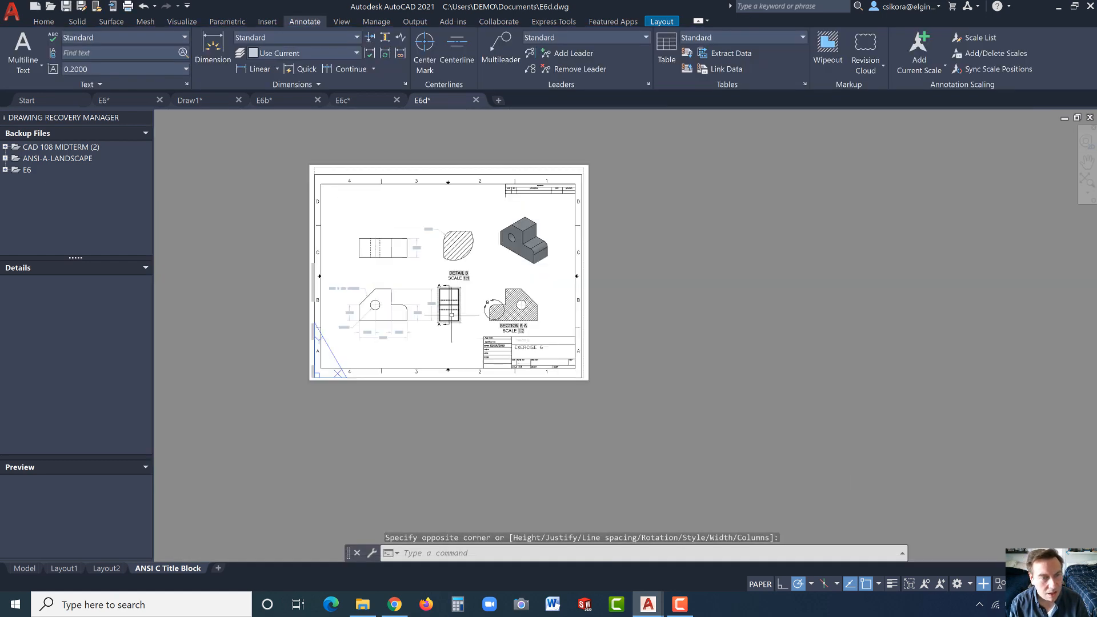
scroll(457, 338, "up", 4)
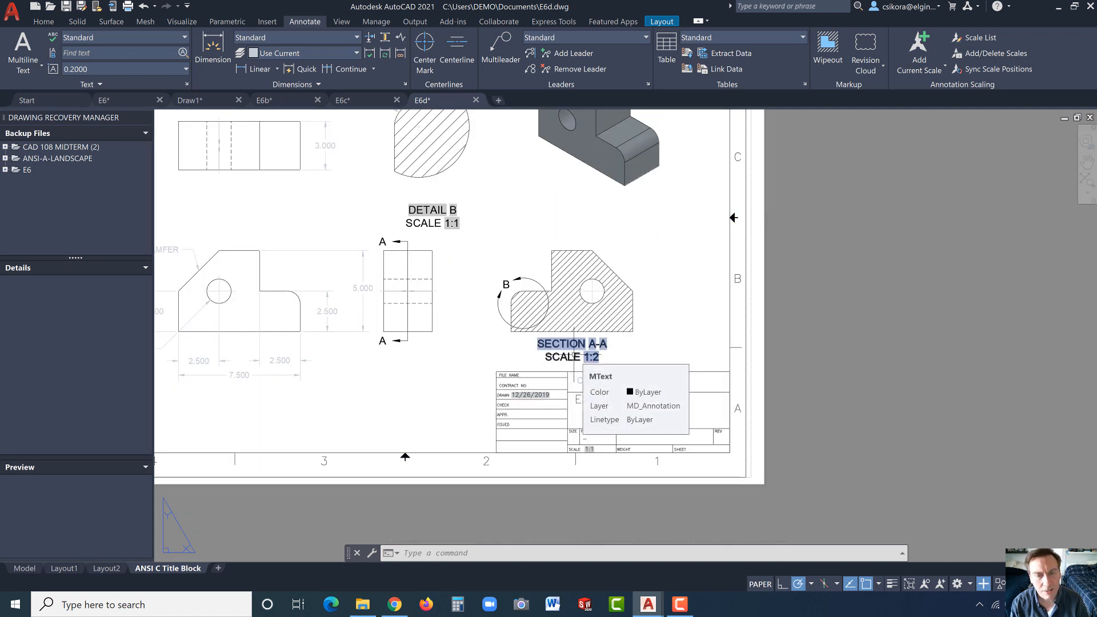
left_click(573, 355)
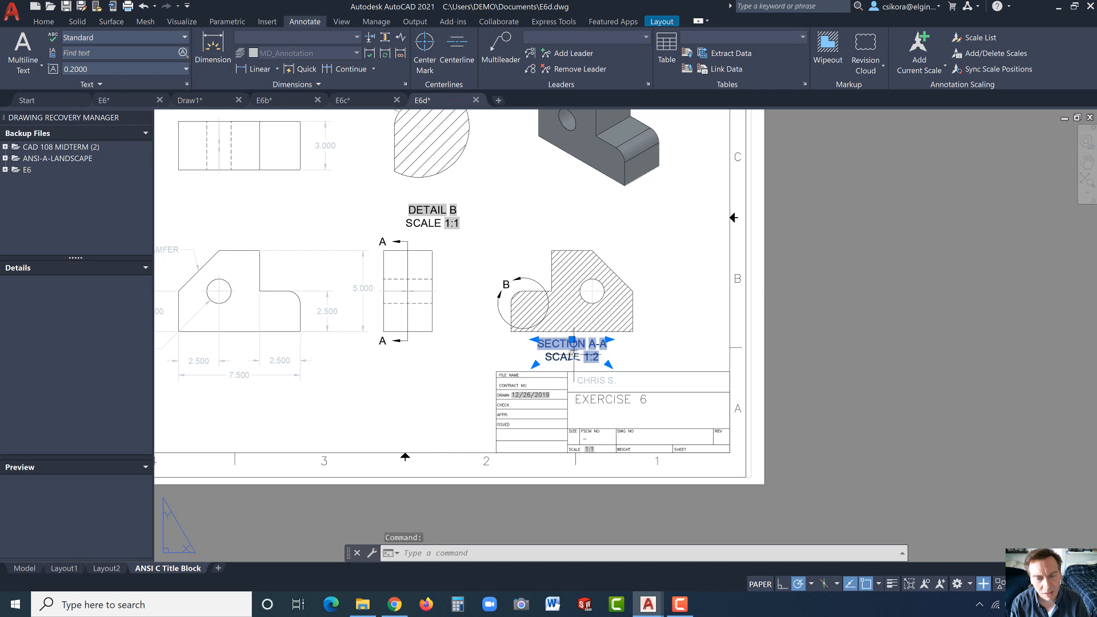
key("Escape")
right_click(580, 358)
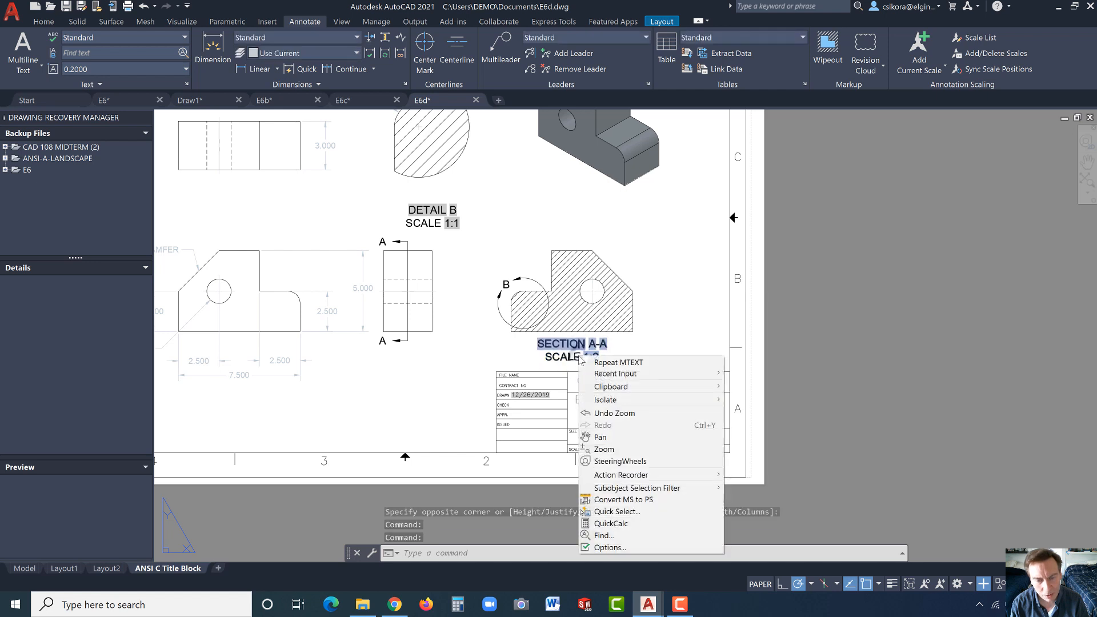
right_click(566, 349)
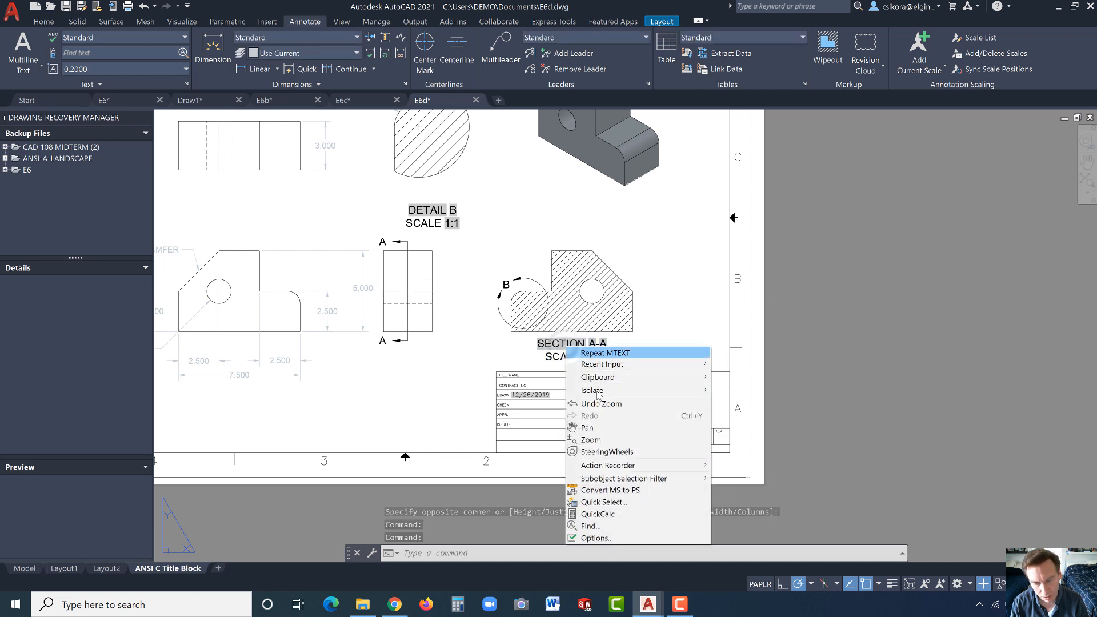
left_click(603, 537)
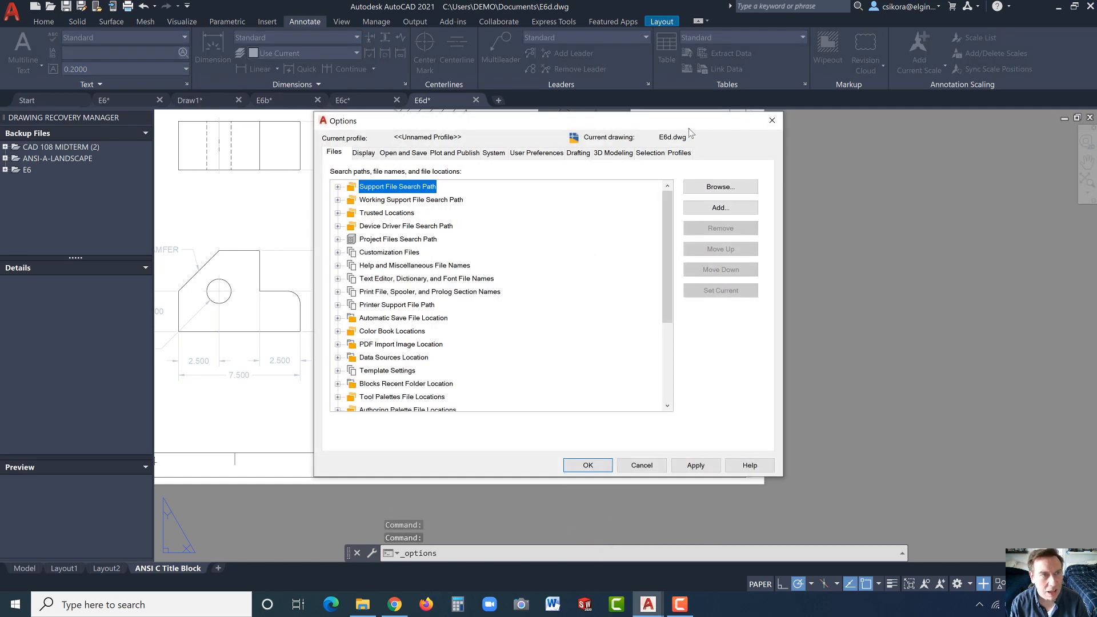
left_click(771, 121)
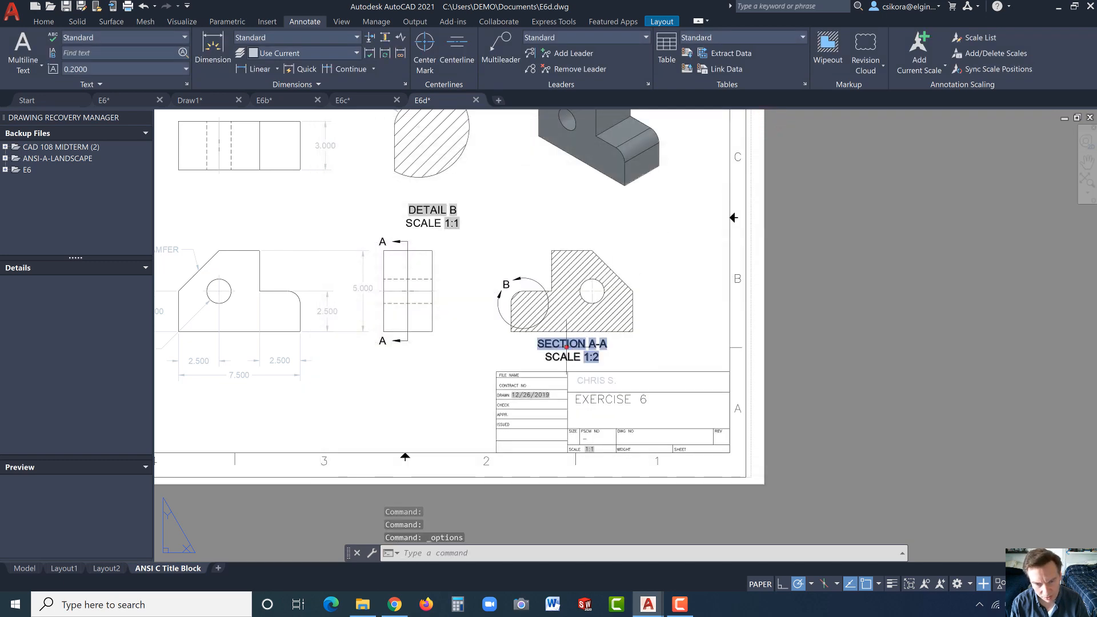
- Check the text height of the SECTION A-A label in its properties, leaving the value as it is
left_click(566, 346)
right_click(566, 346)
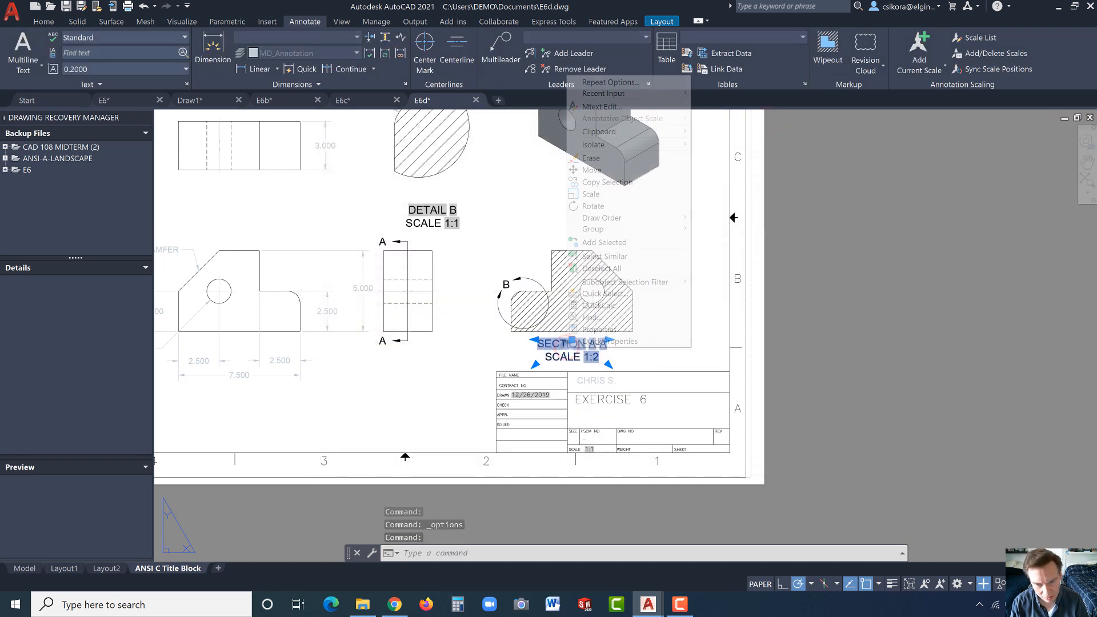
left_click(596, 330)
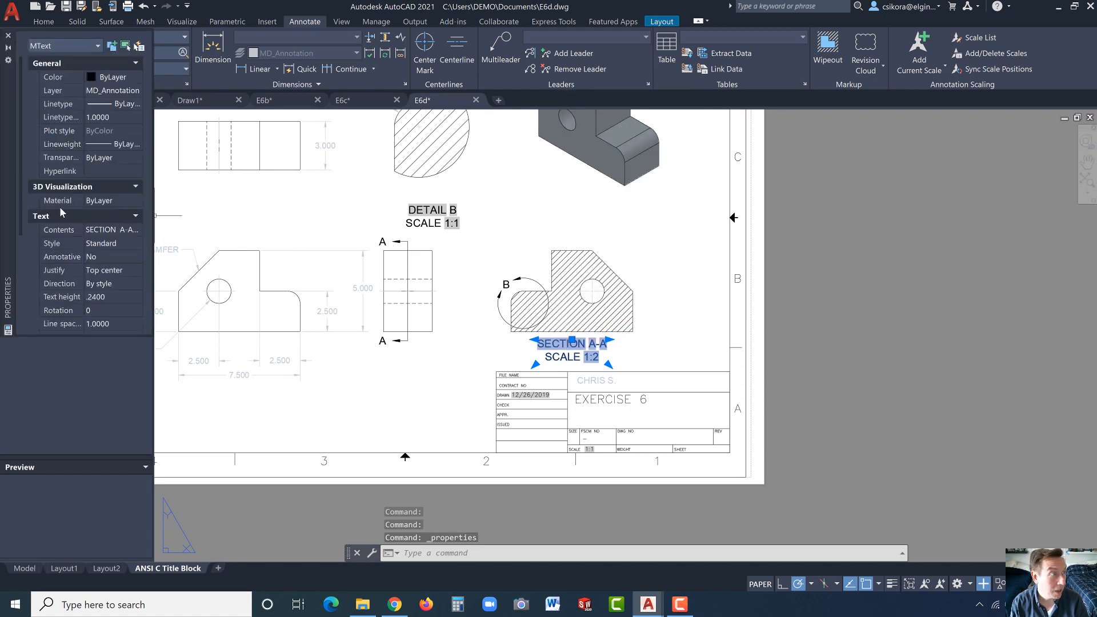
scroll(60, 207, "down", 4)
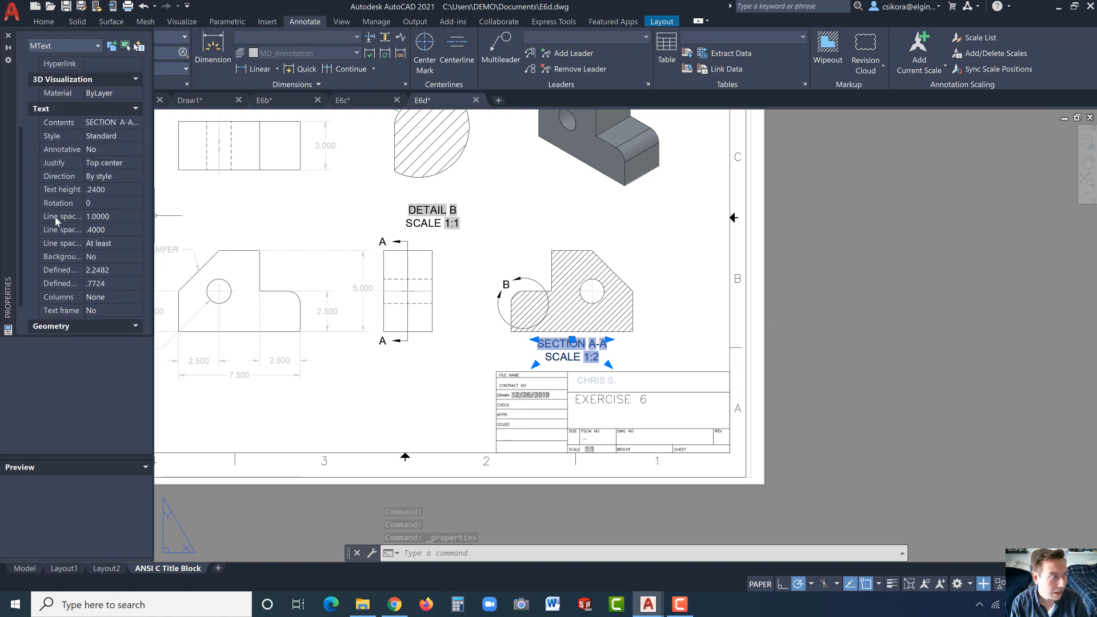
left_click(96, 189)
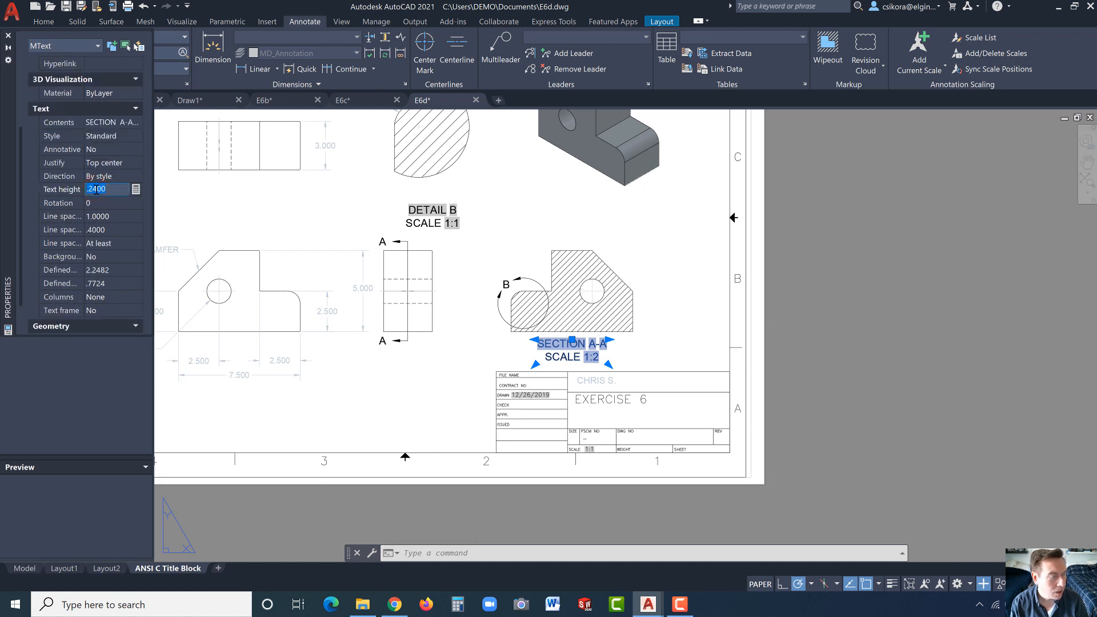
left_click(9, 34)
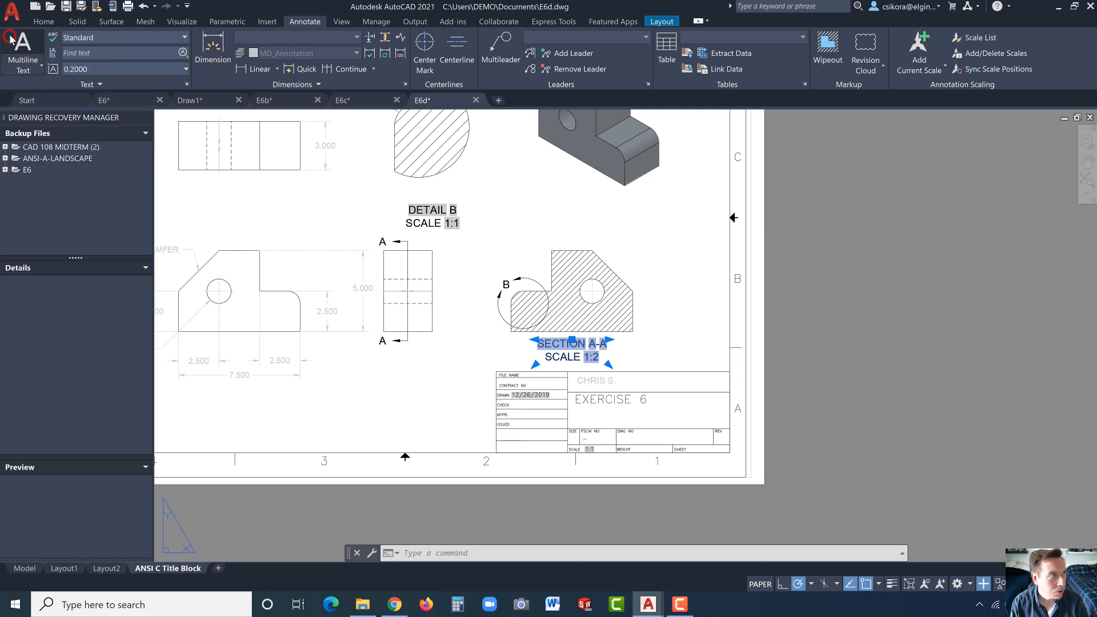
- Set the default annotation text height to .1300 and the SECTION A-A label's own text height to .2000
left_click(184, 71)
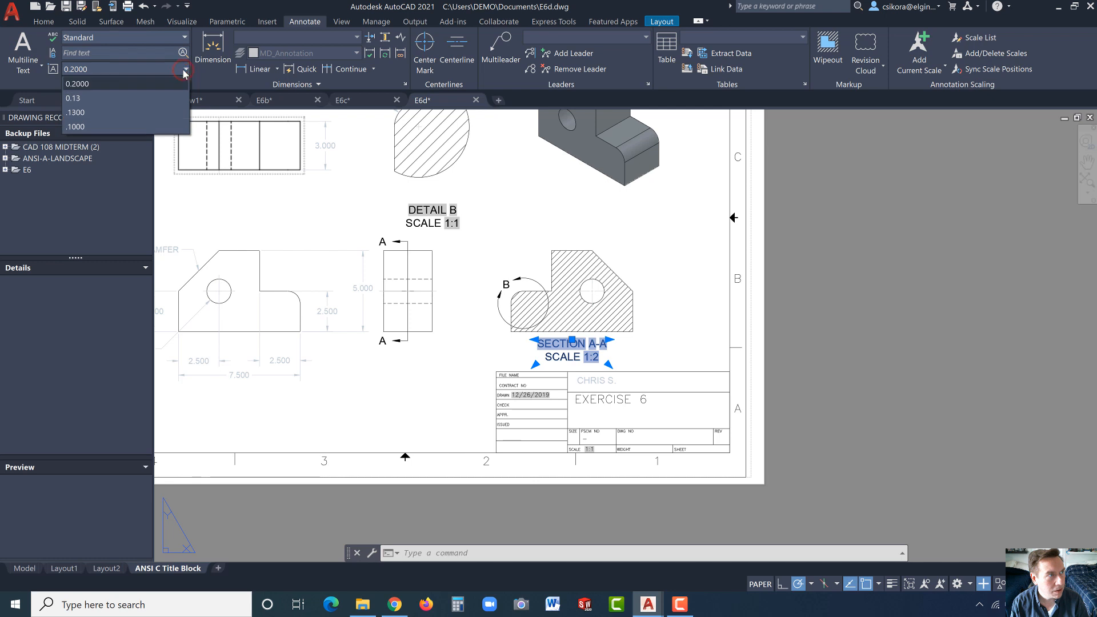
left_click(98, 112)
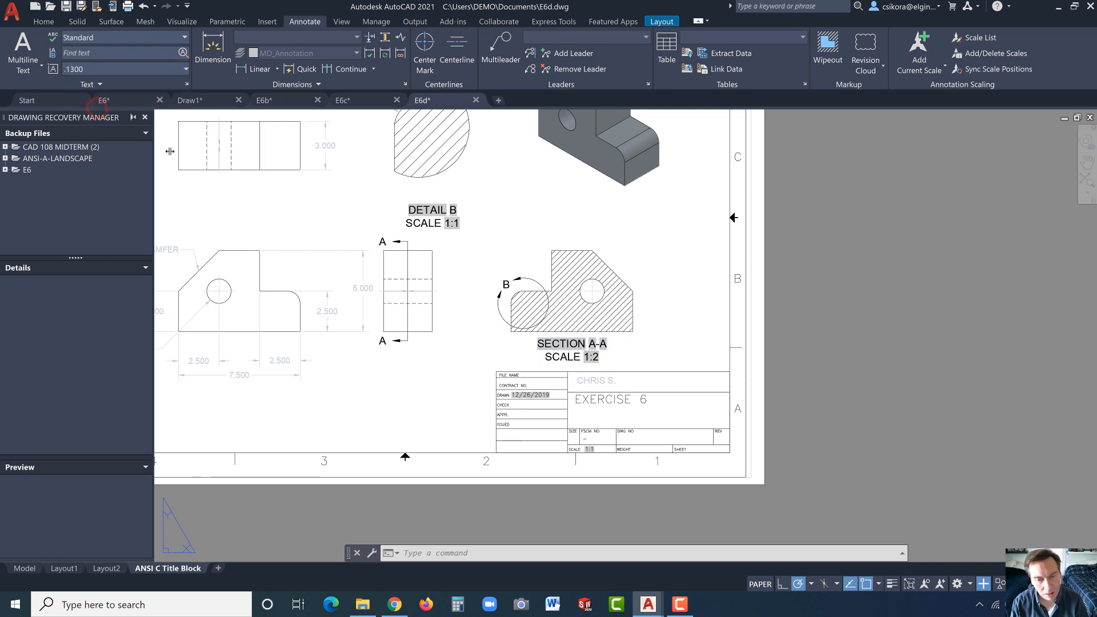
left_click(544, 356)
left_click(549, 357)
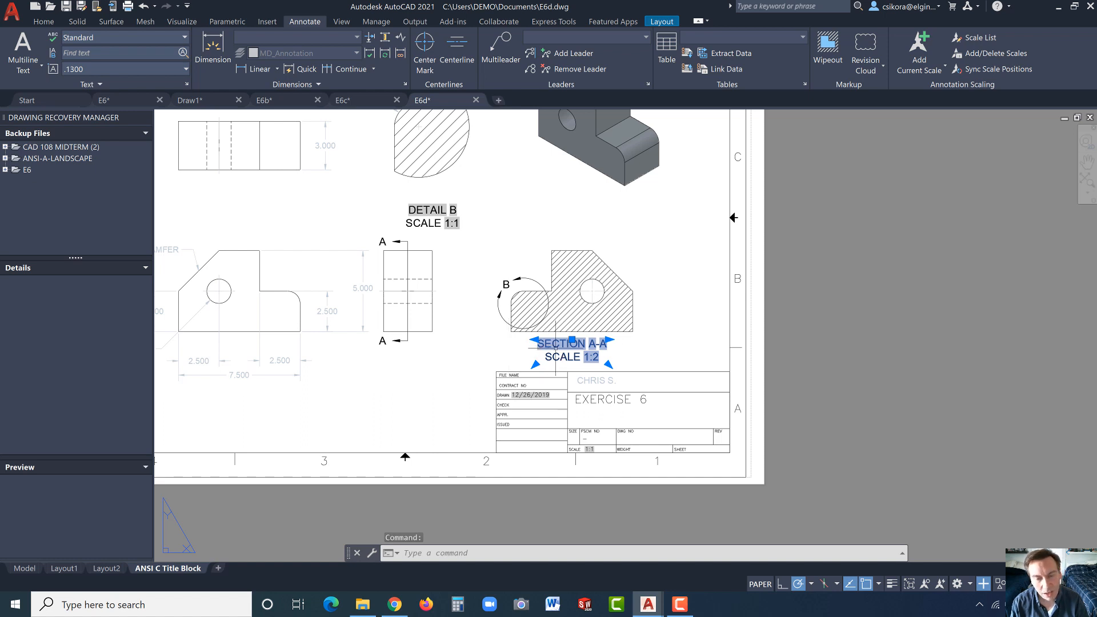
right_click(548, 345)
left_click(574, 331)
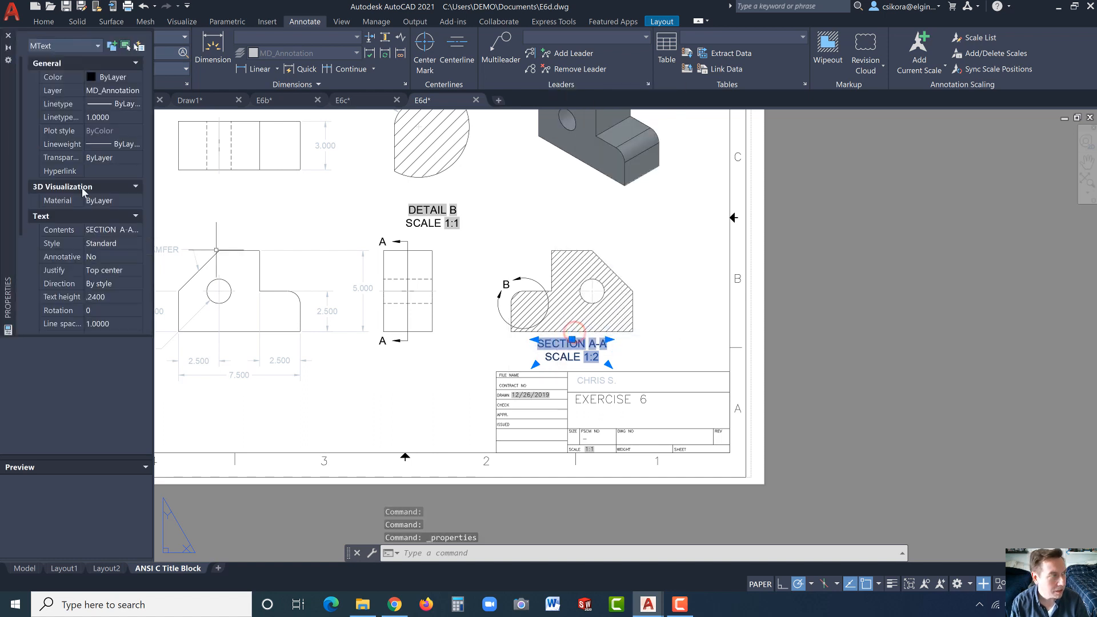
left_click(107, 296)
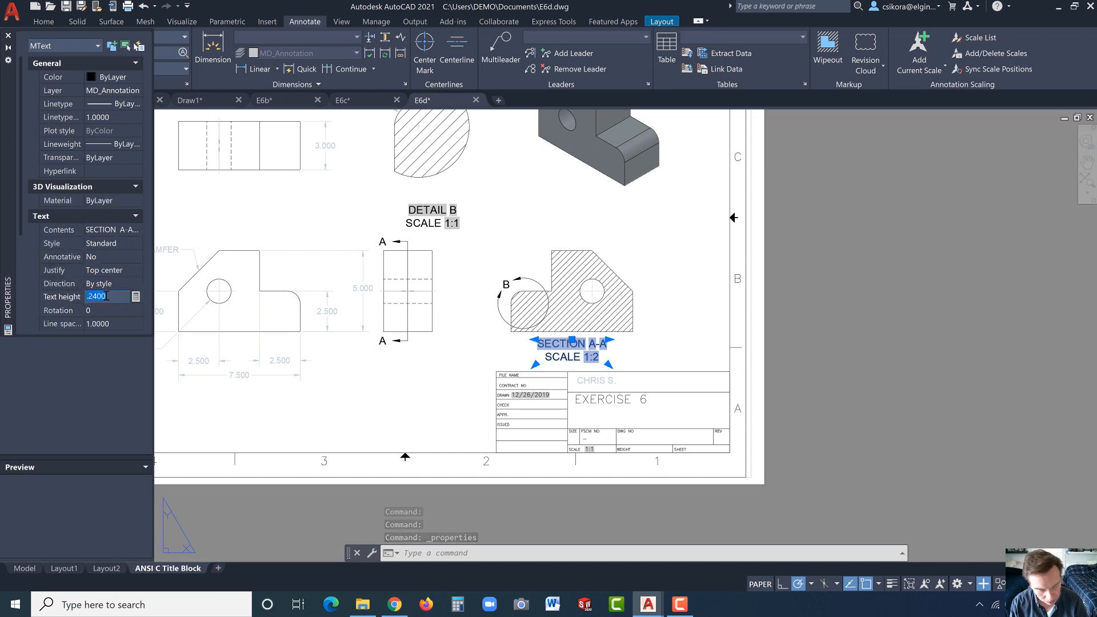
key("Return")
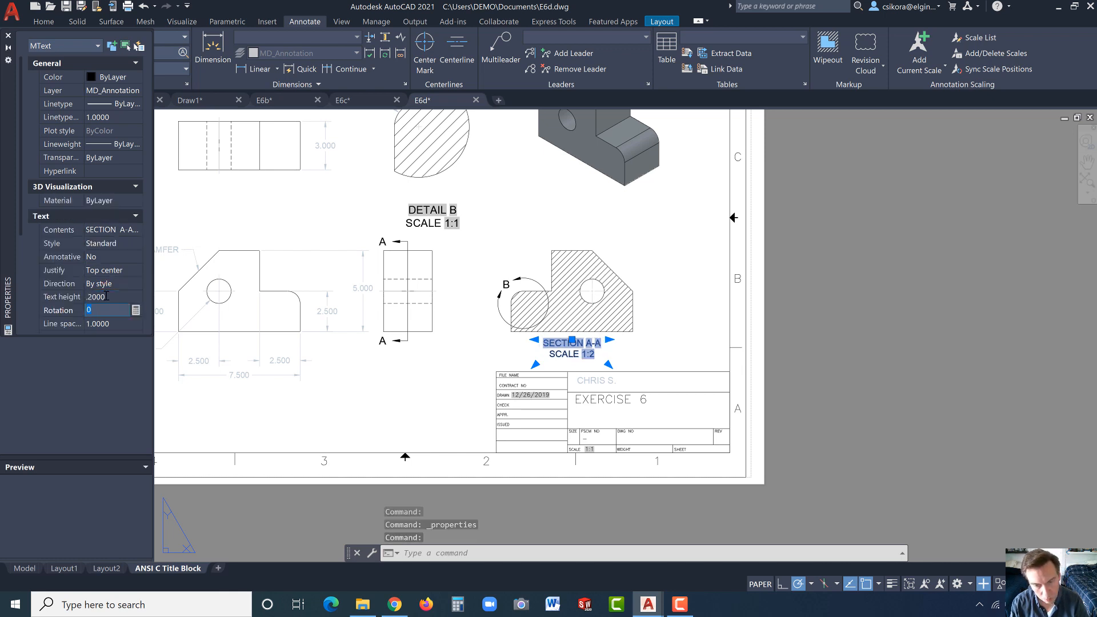
left_click(8, 37)
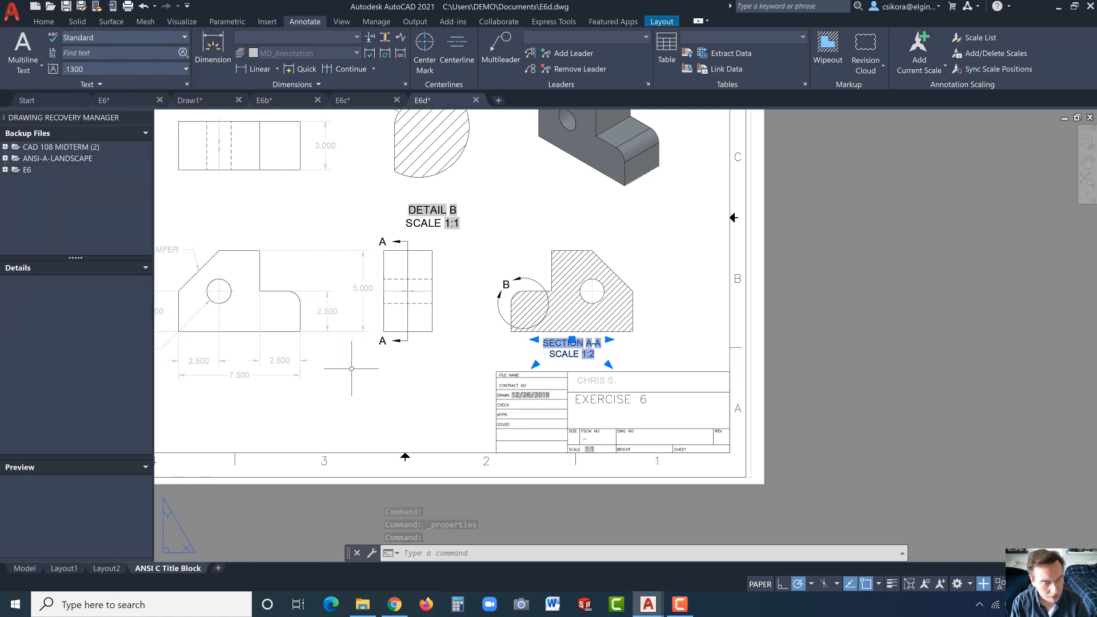
key("Escape")
- Preview the plot of the ANSI C Title Block layout with the DWF6 ePlot.pc3 plotter, and cancel without plotting
scroll(501, 331, "down", 2)
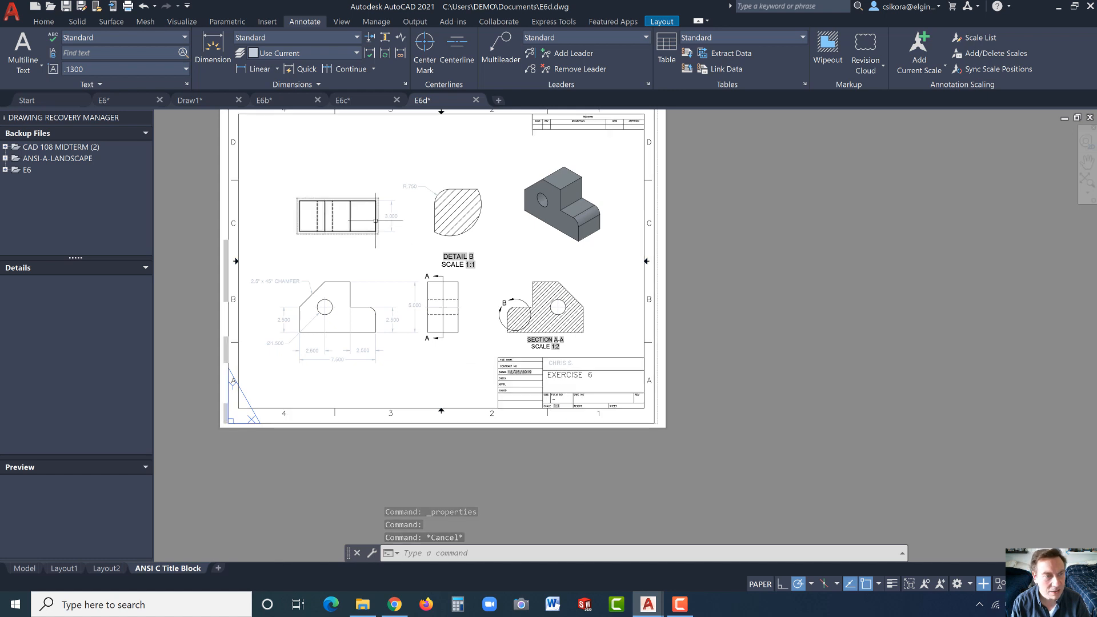
scroll(375, 220, "down", 1)
scroll(350, 184, "up", 1)
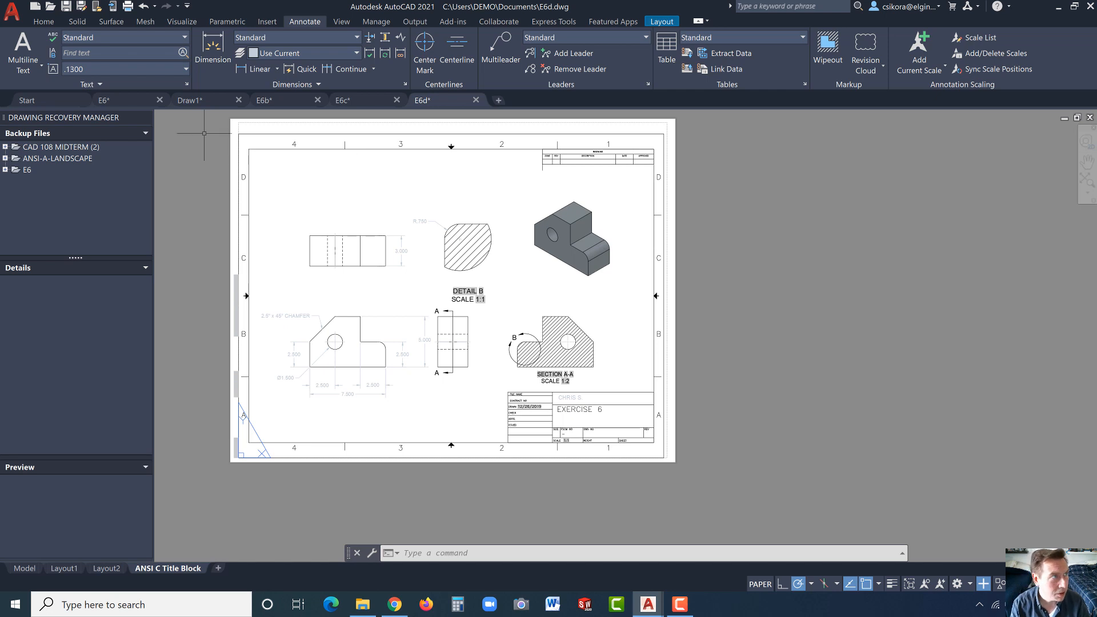
left_click(129, 8)
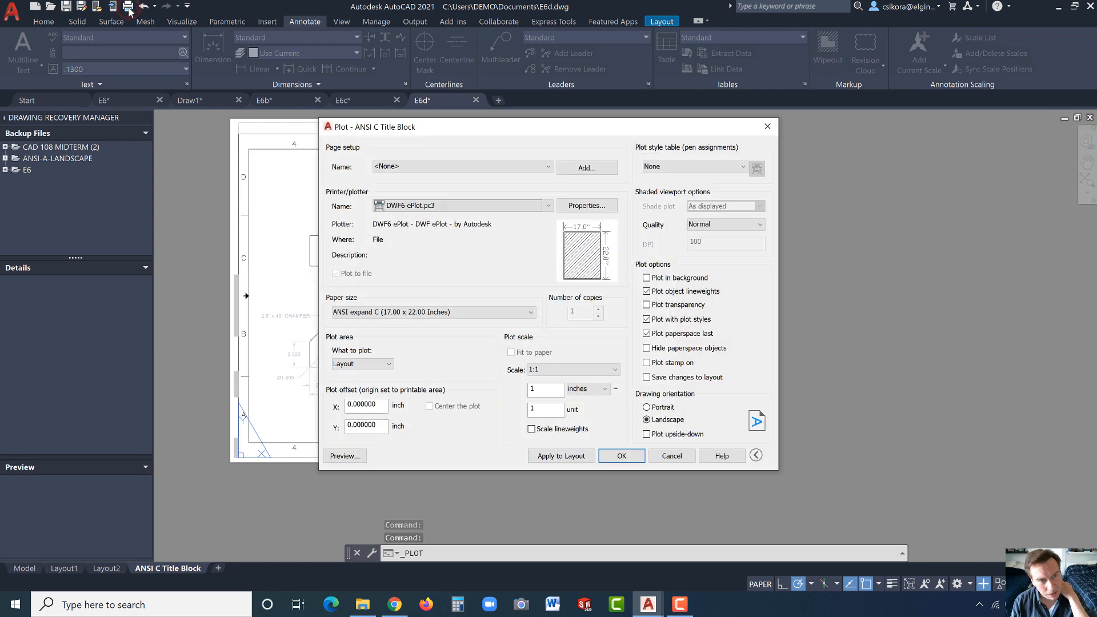
left_click(420, 207)
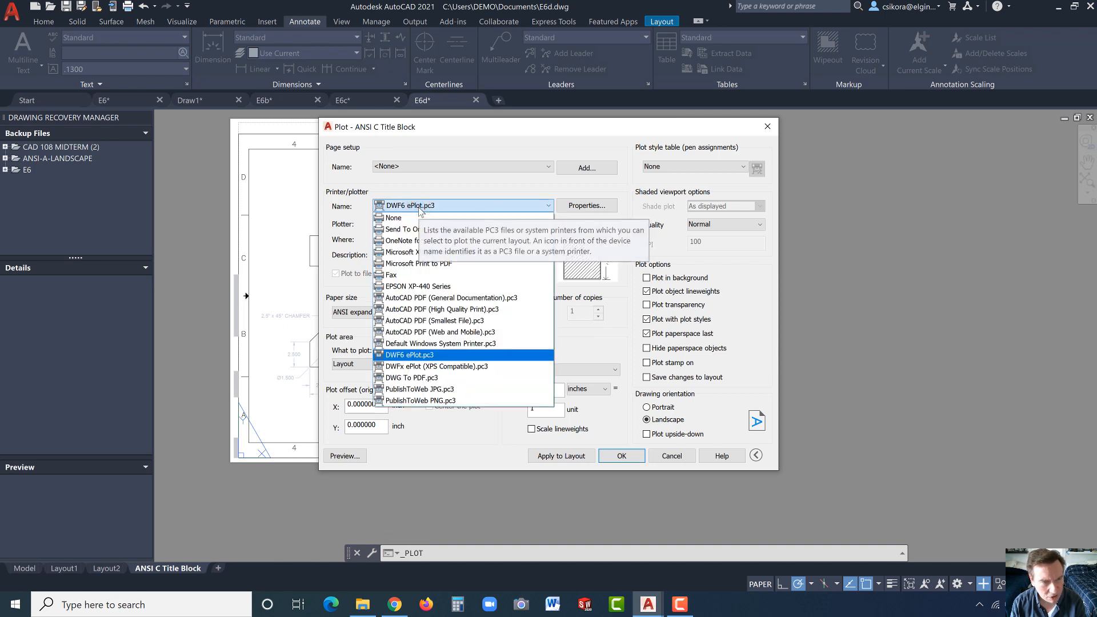
left_click(419, 207)
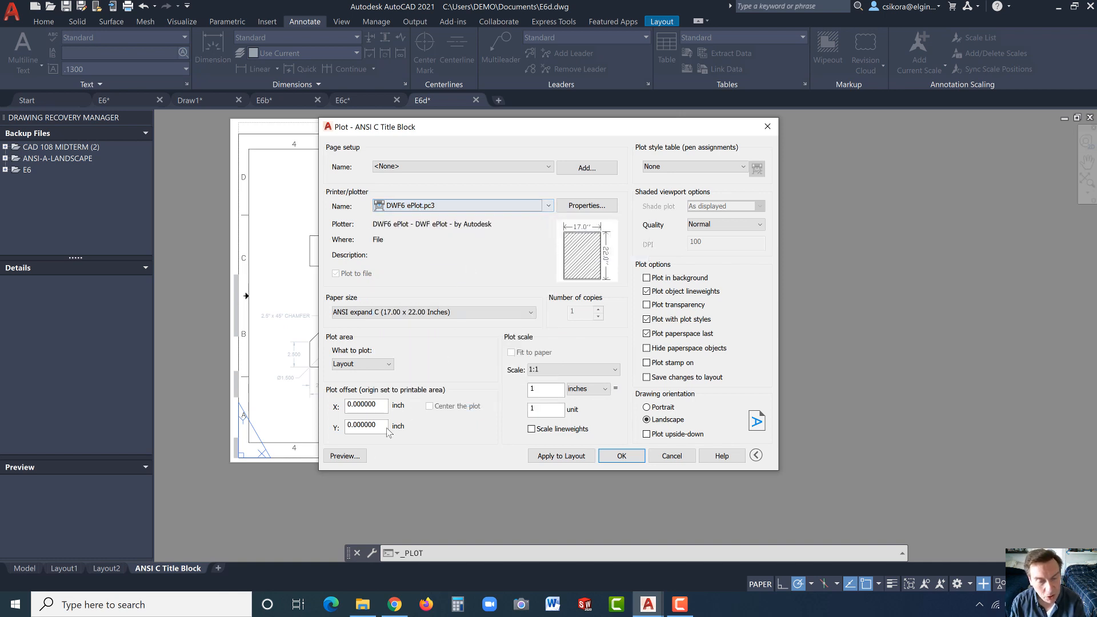
left_click(344, 456)
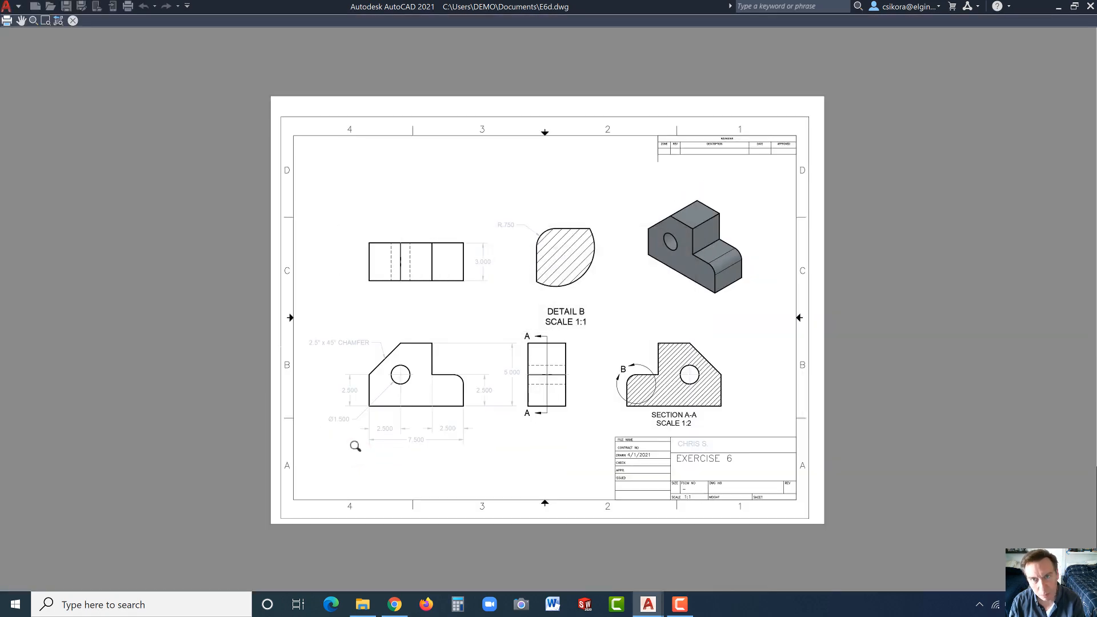
left_click(72, 21)
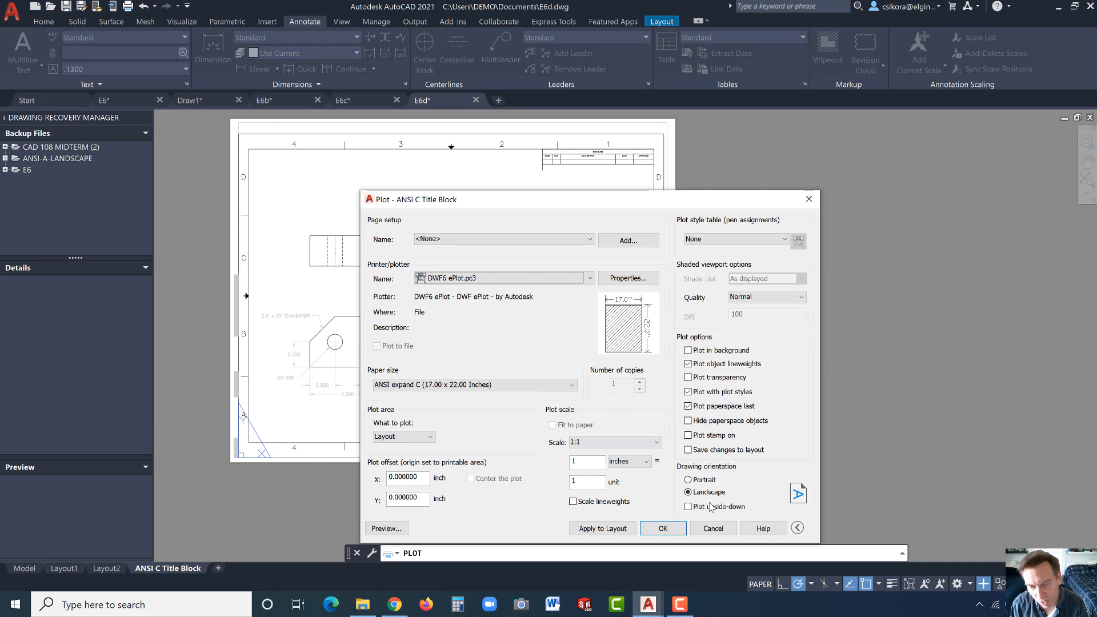
left_click(713, 528)
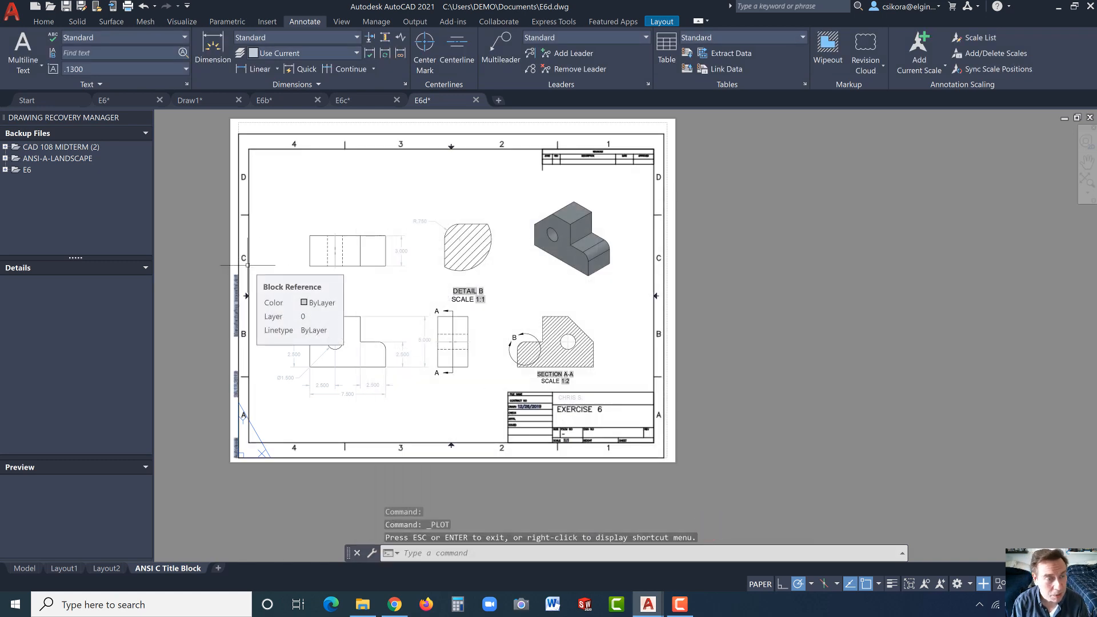
- Export the current ANSI C Title Block layout to the Desktop as E6d.pdf, then close the PDF viewer
left_click(11, 11)
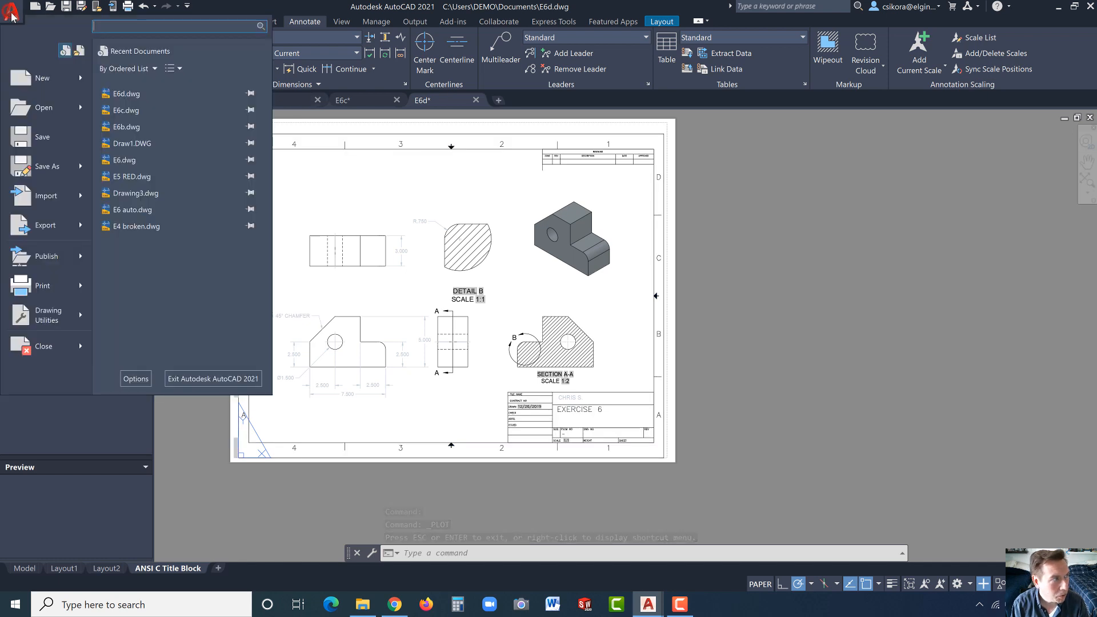
left_click(75, 224)
left_click(127, 231)
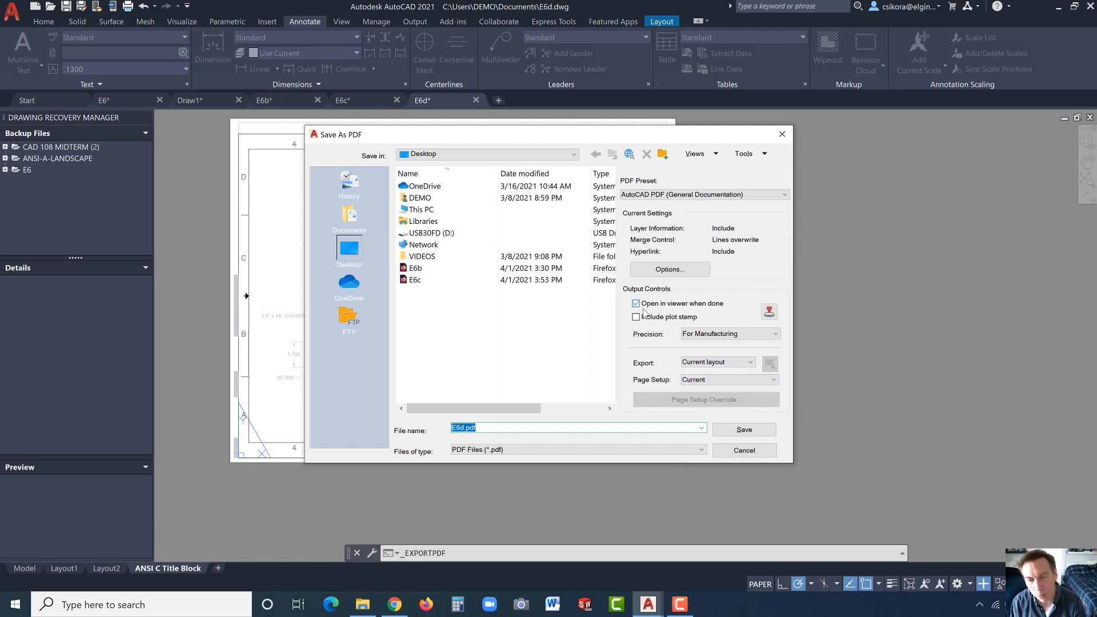
left_click(724, 429)
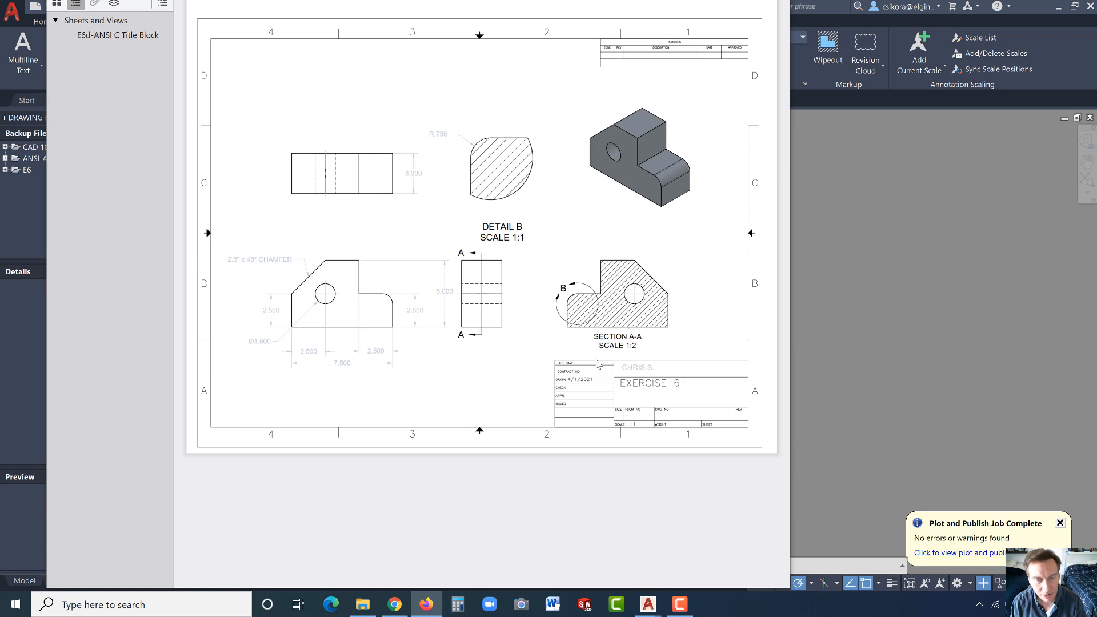
right_click(427, 604)
left_click(421, 574)
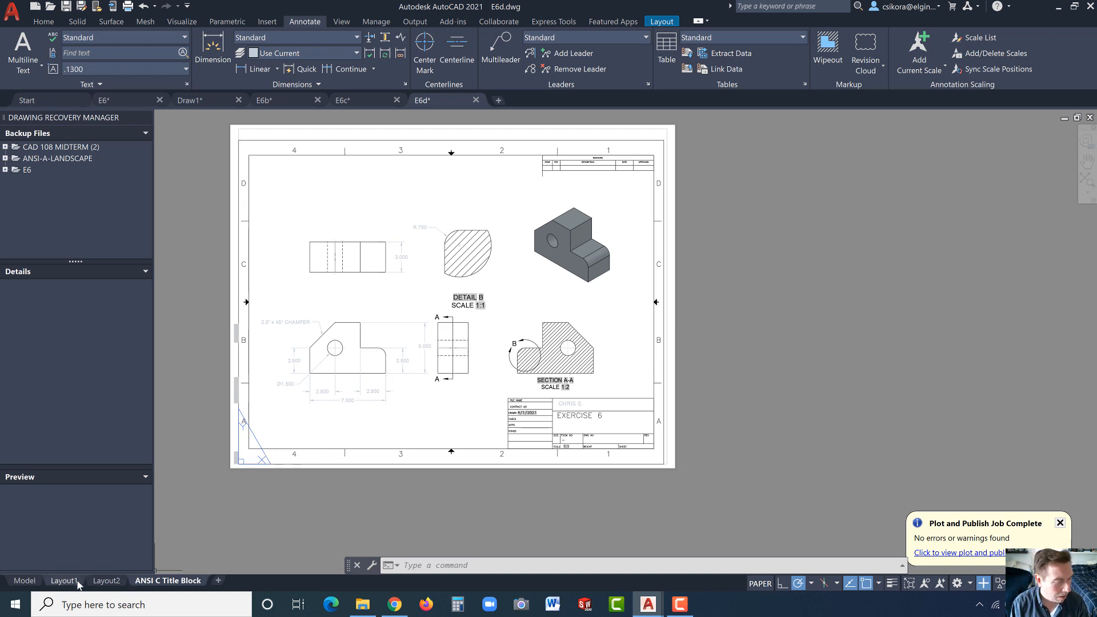
- Open the Draw1 drawing from Documents as read-only, continuing past the foreign DWG notice
mouse_move(76, 583)
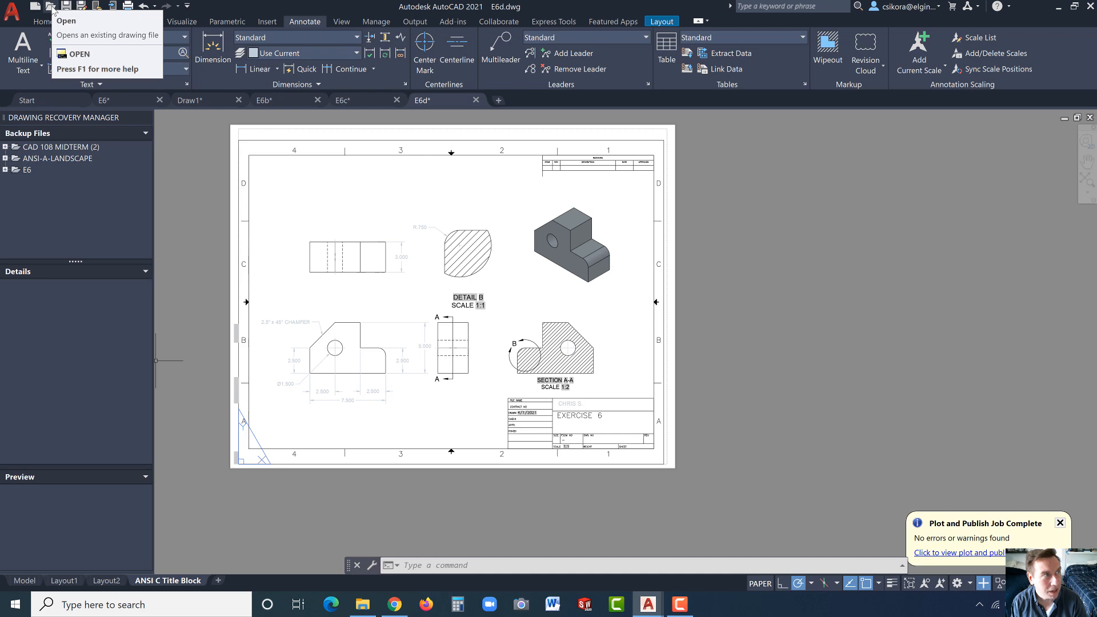
left_click(52, 8)
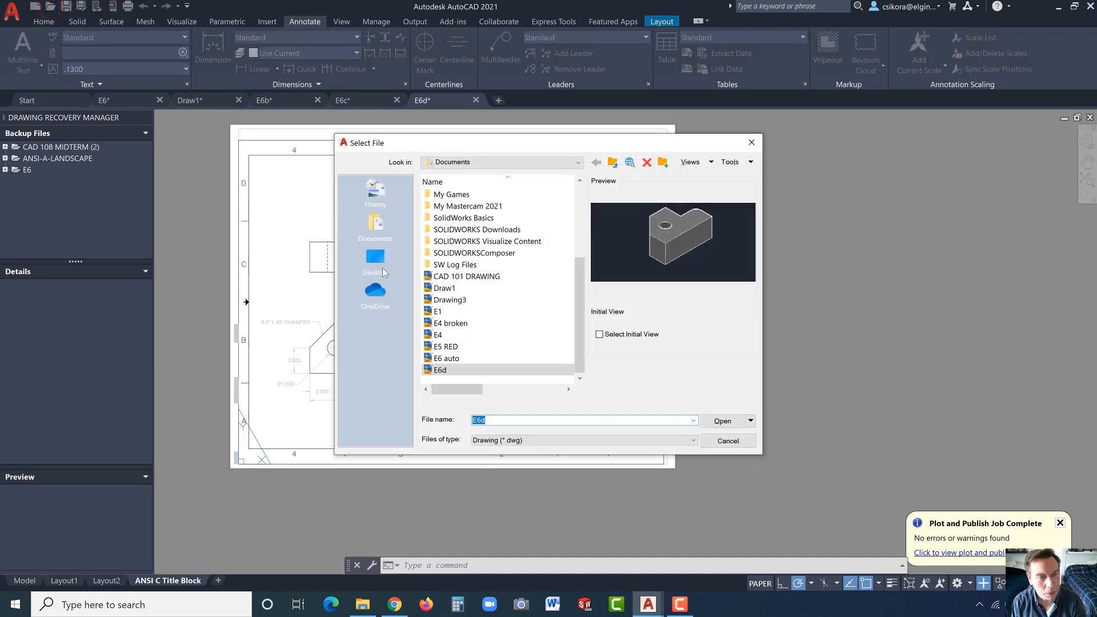
left_click(450, 289)
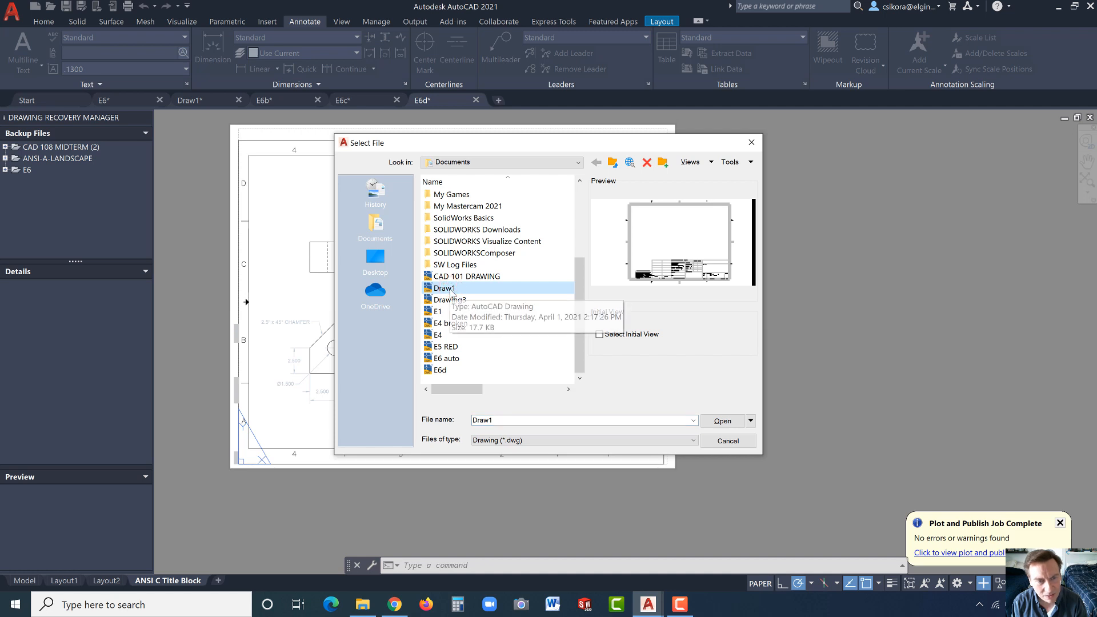
left_click(717, 421)
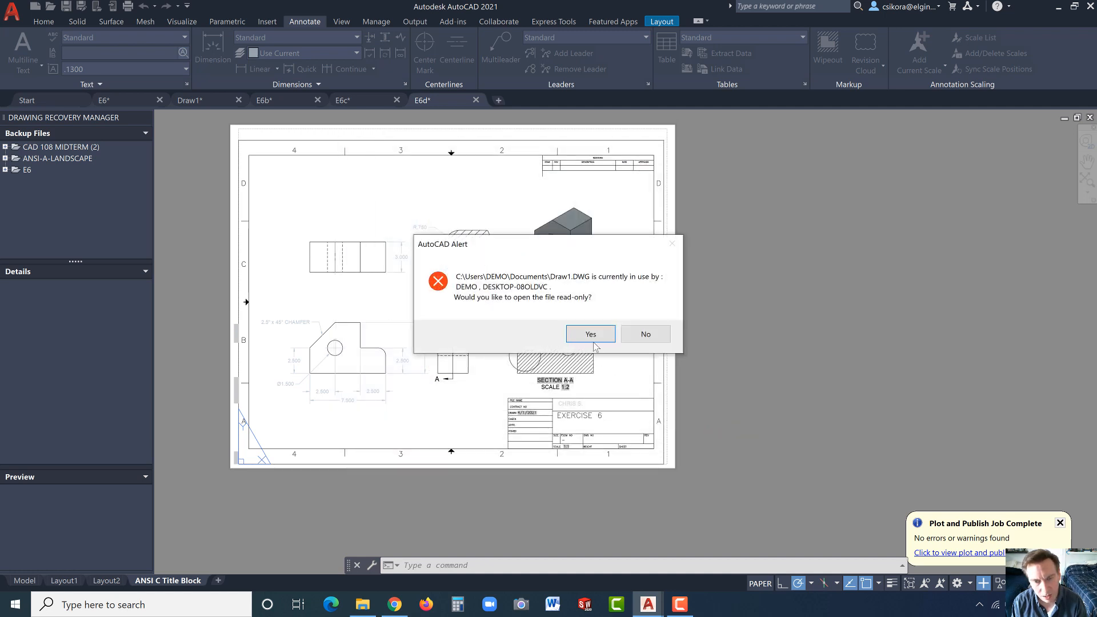
left_click(591, 335)
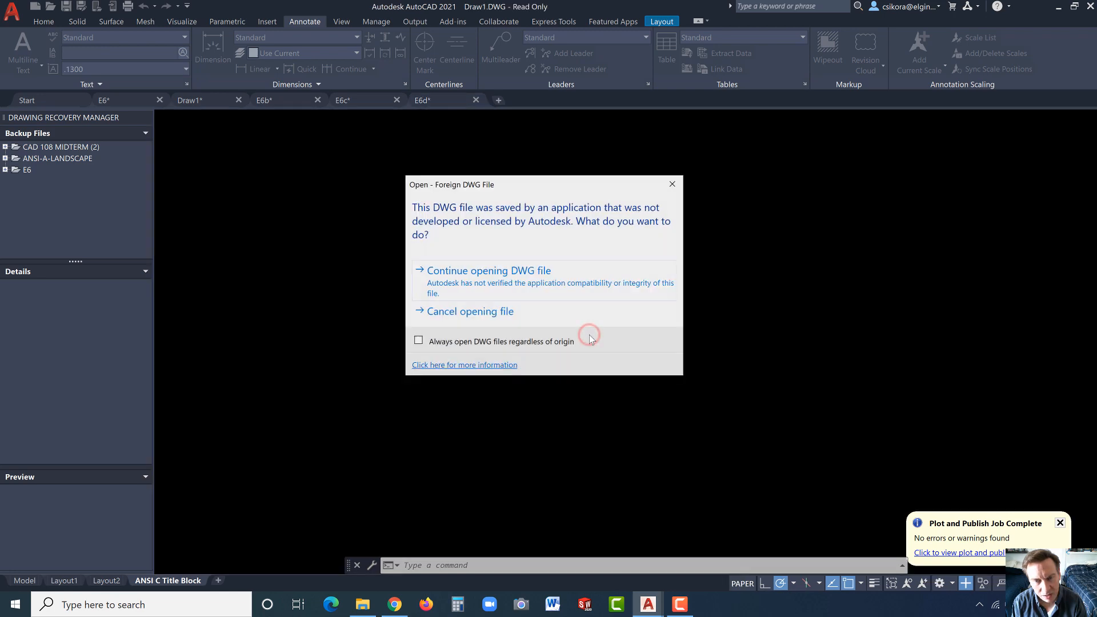
left_click(510, 282)
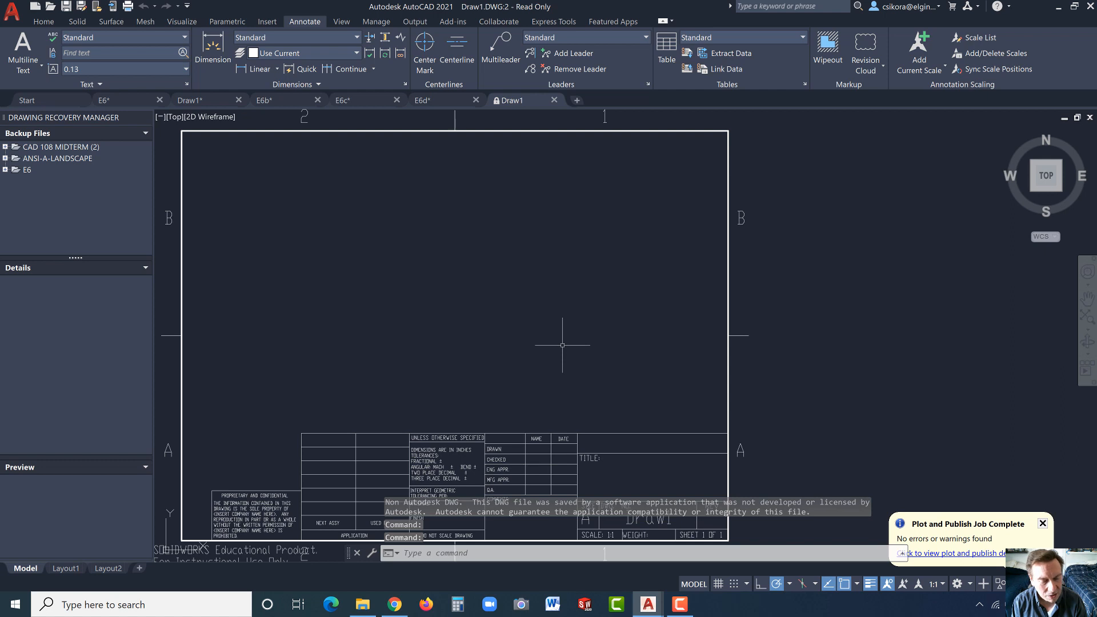
- Delete the two SOLIDWORKS educational notes below the border and the Draw1 text in the drawing number cell
scroll(534, 348, "down", 1)
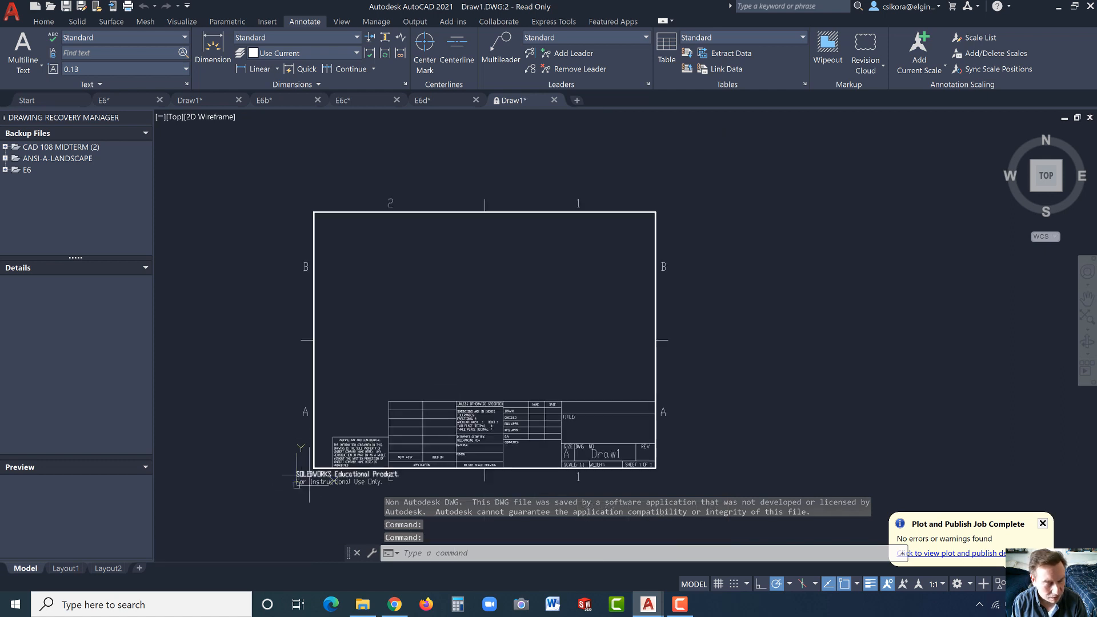
left_click(309, 475)
key("Delete")
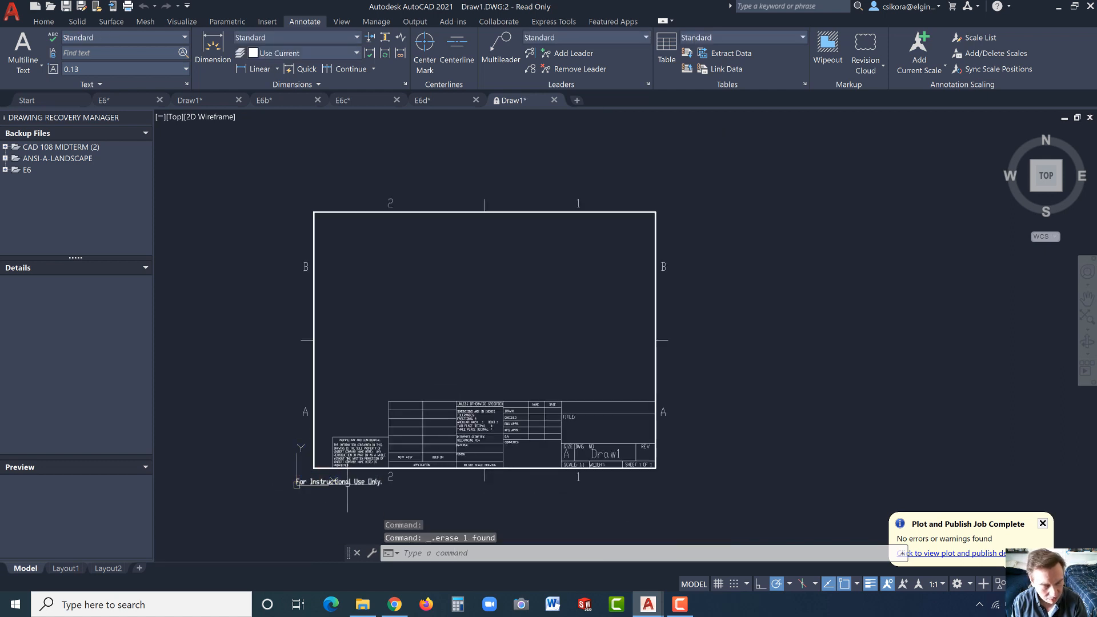
left_click(355, 482)
key("Delete")
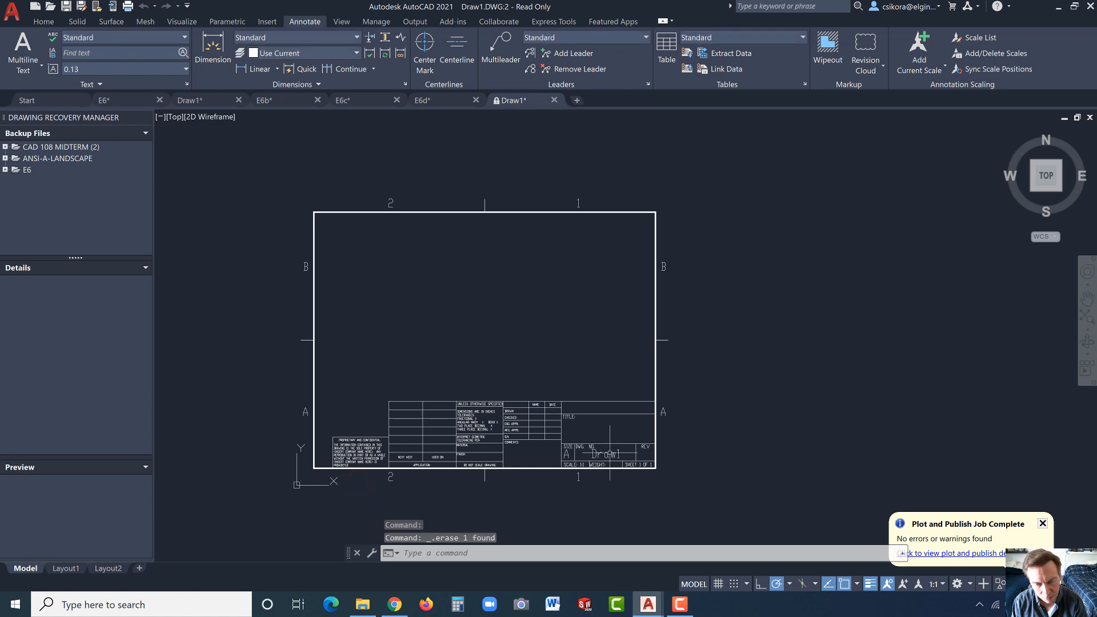
left_click(609, 454)
key("Delete")
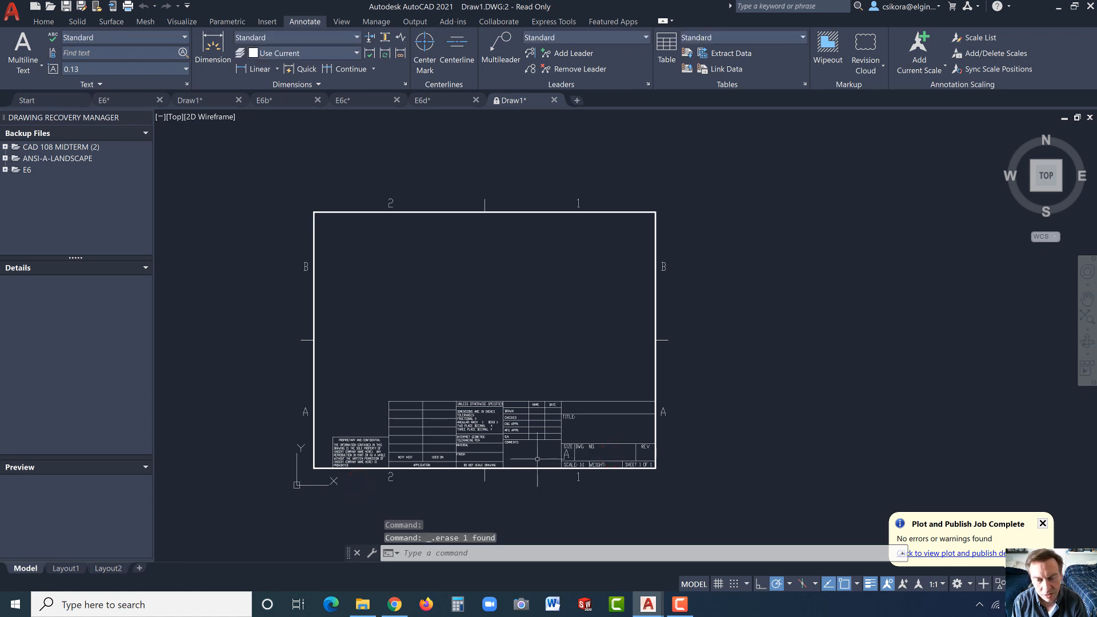
- Copy the entire sheet border and title block to the clipboard
left_click(259, 164)
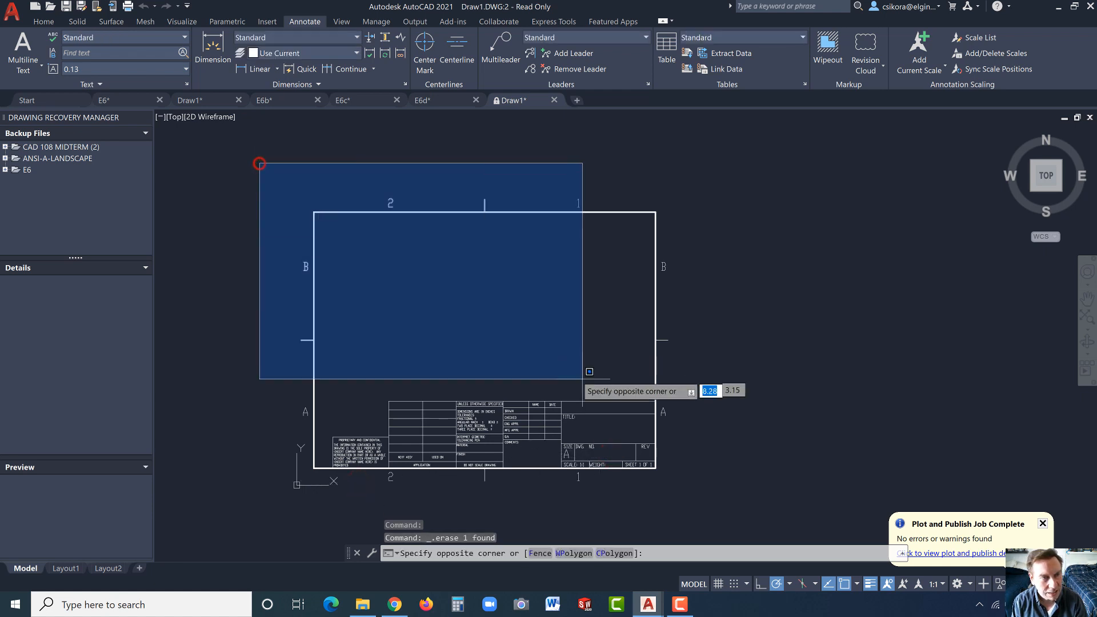
left_click(691, 486)
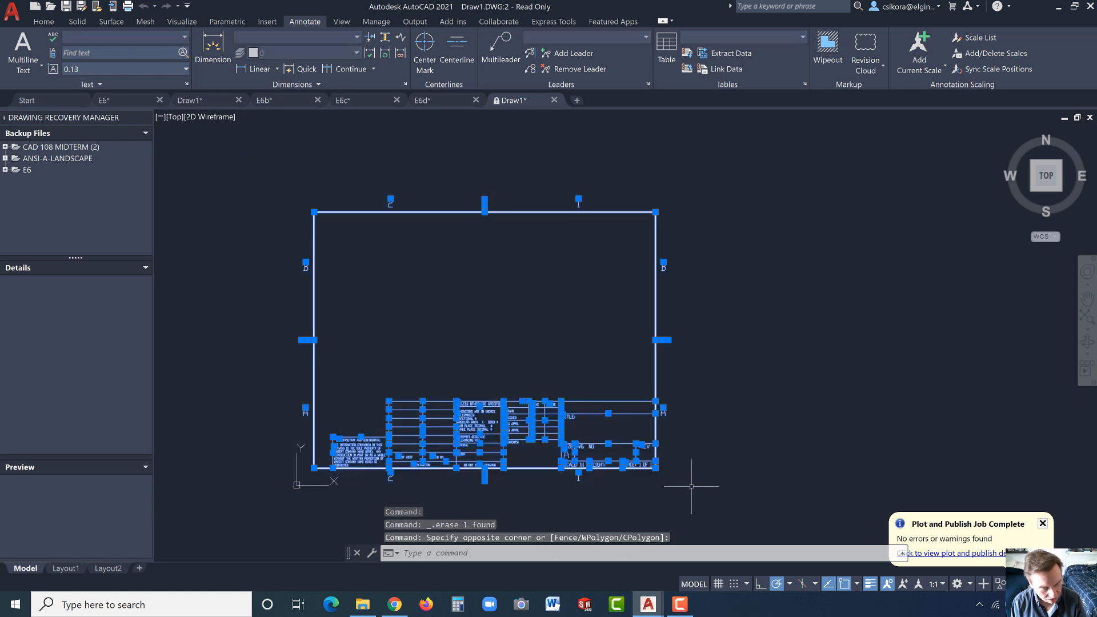
key("ctrl+c")
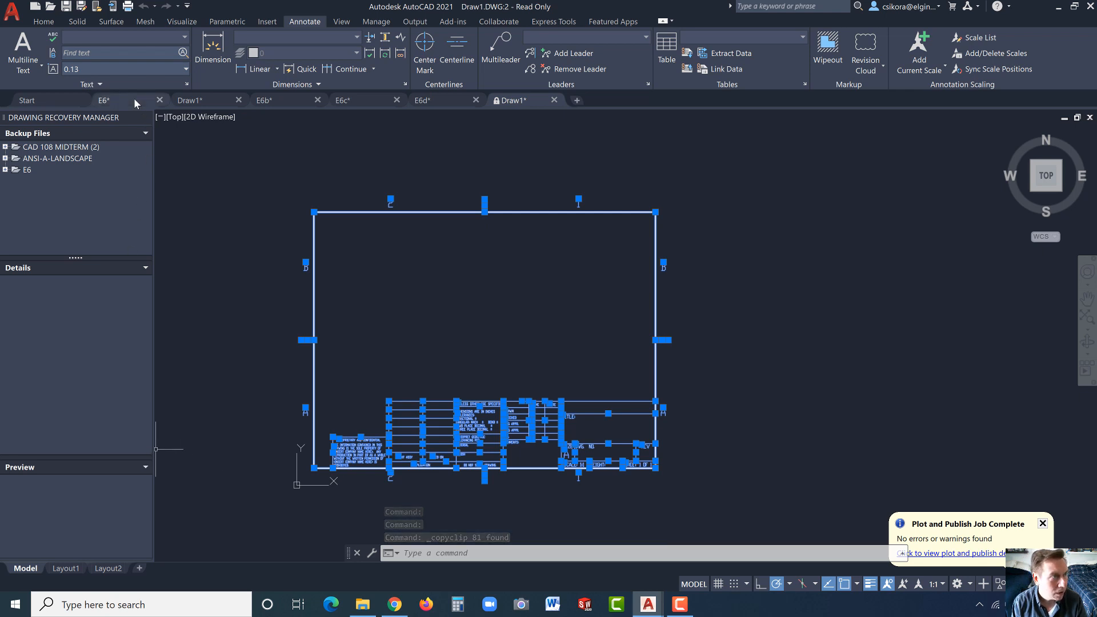
- Switch to Layout1 of the E6d drawing and delete its existing viewport
mouse_move(135, 100)
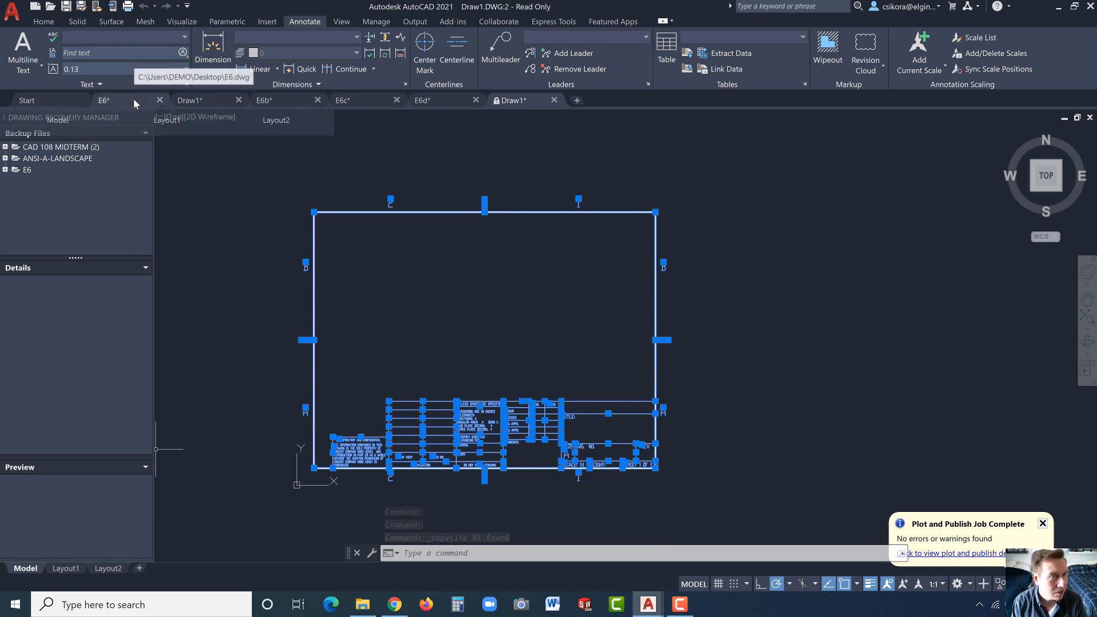
left_click(439, 100)
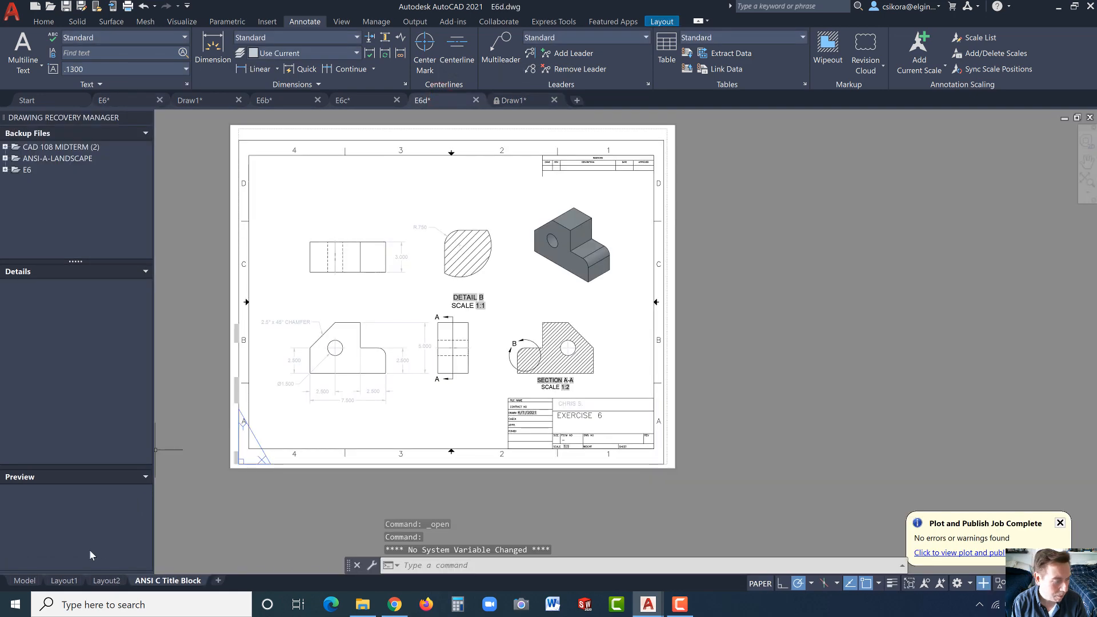
left_click(65, 580)
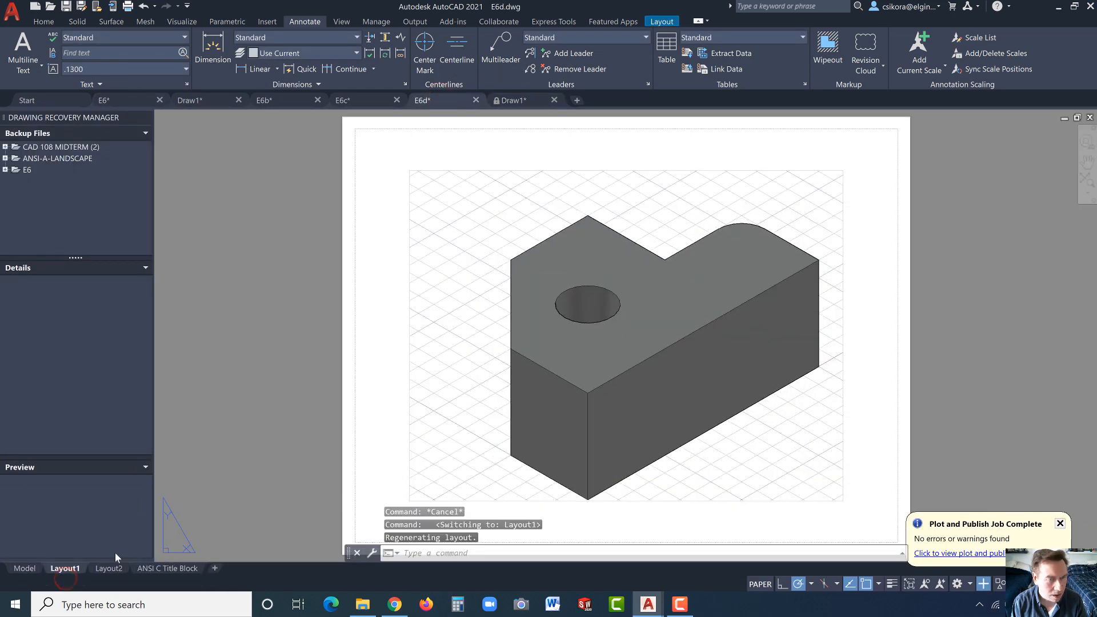
left_click(843, 193)
key("Delete")
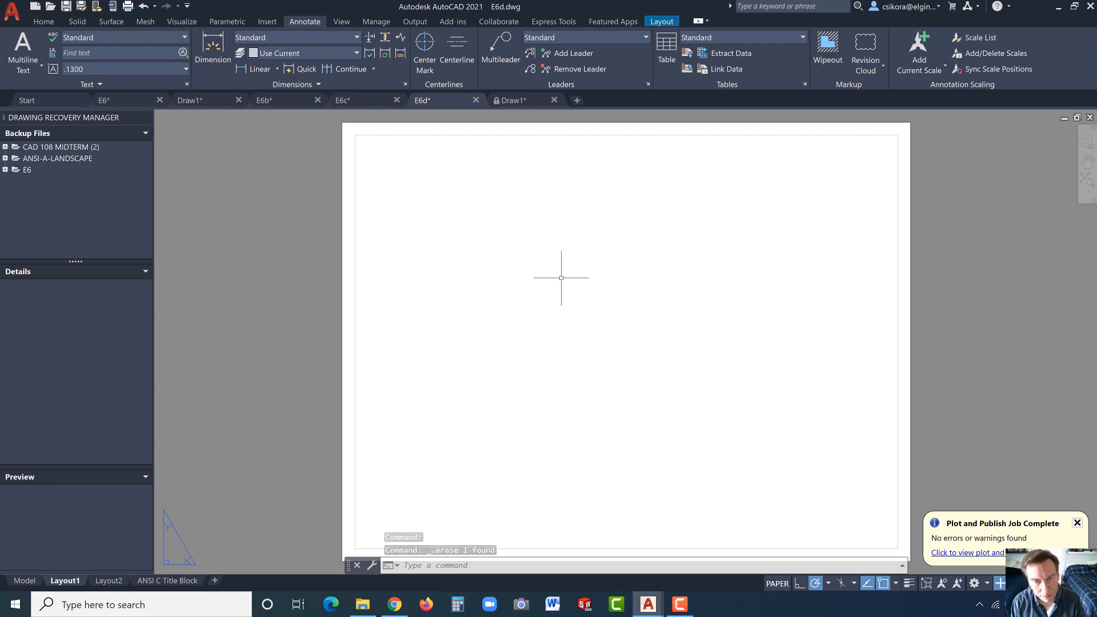
- Paste the copied border and title block onto Layout1, aligned within the sheet edges
key("ctrl+v")
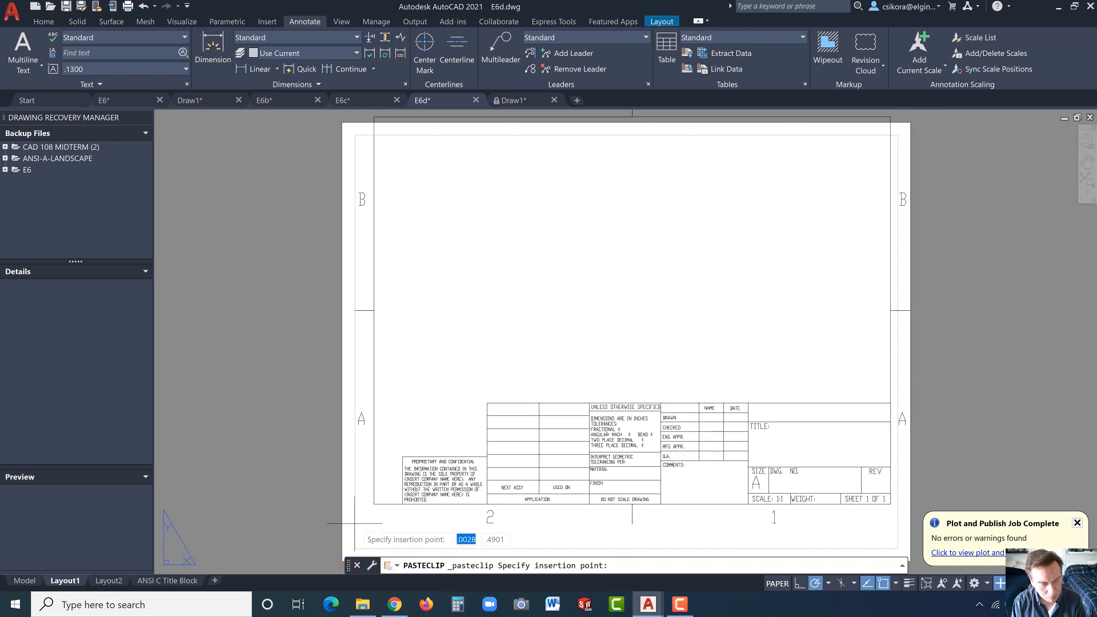
left_click(347, 554)
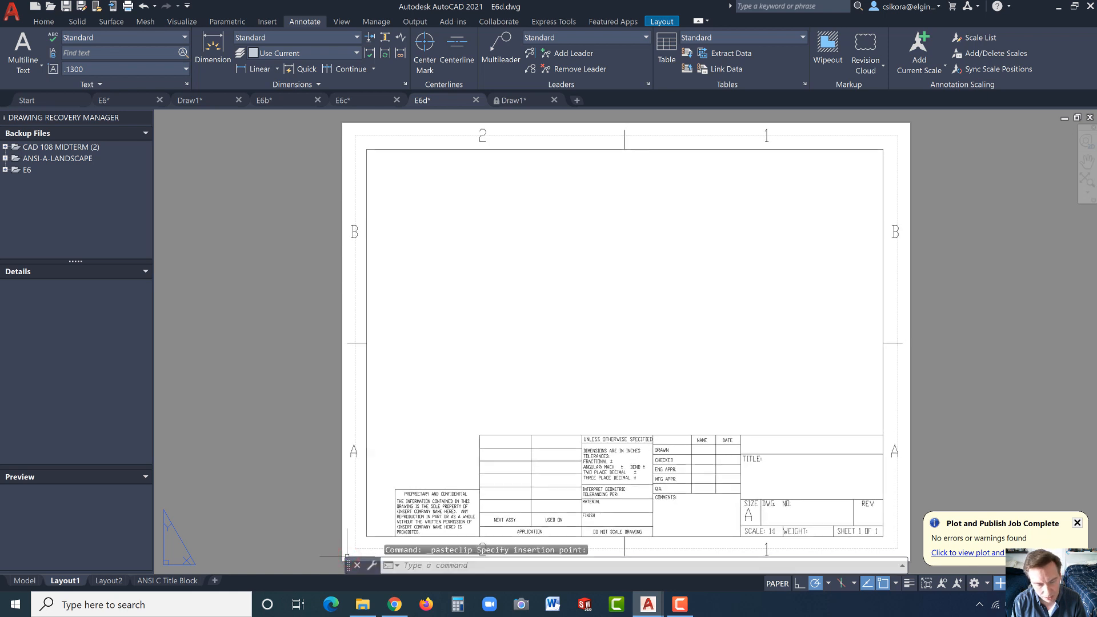
left_click(347, 555)
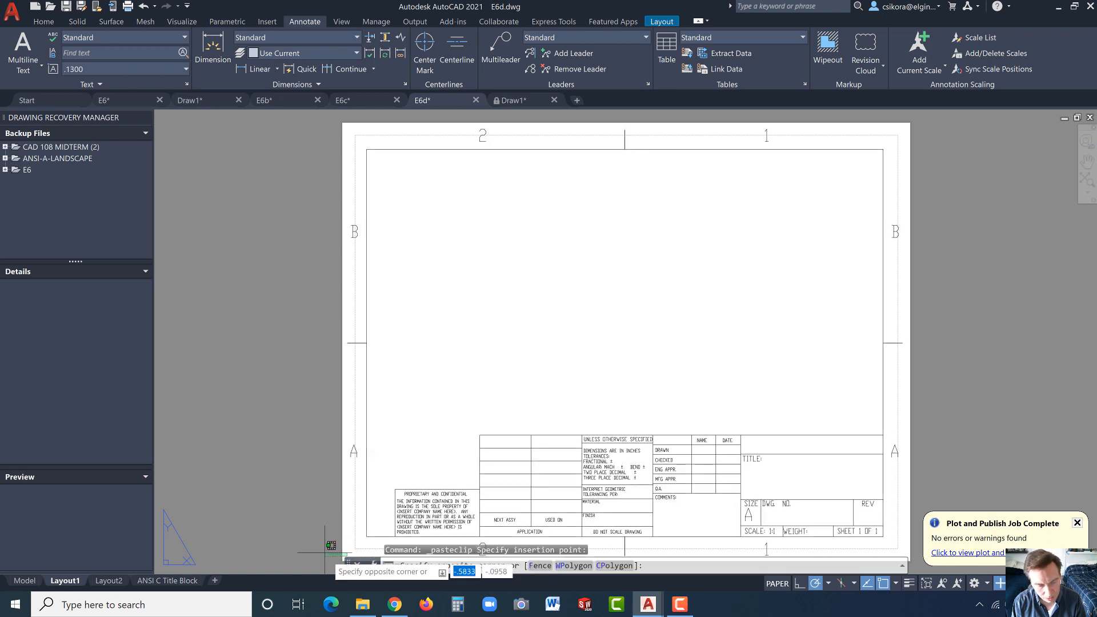
key("Escape")
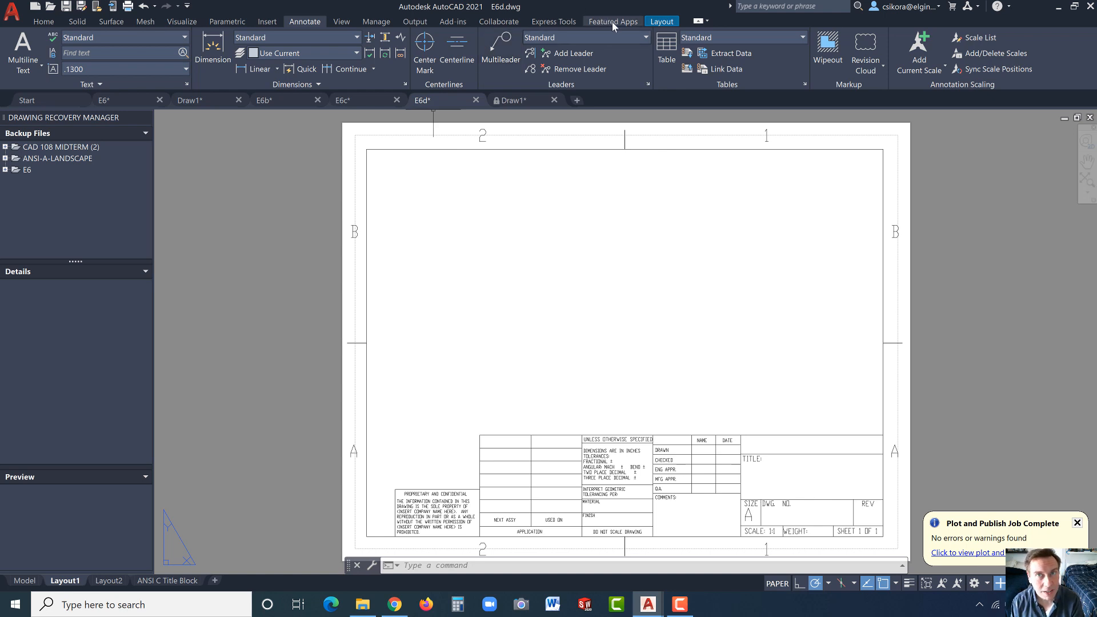
- Place a base view from model space above the title block in the sheet's lower-left area, with Top orientation
left_click(647, 23)
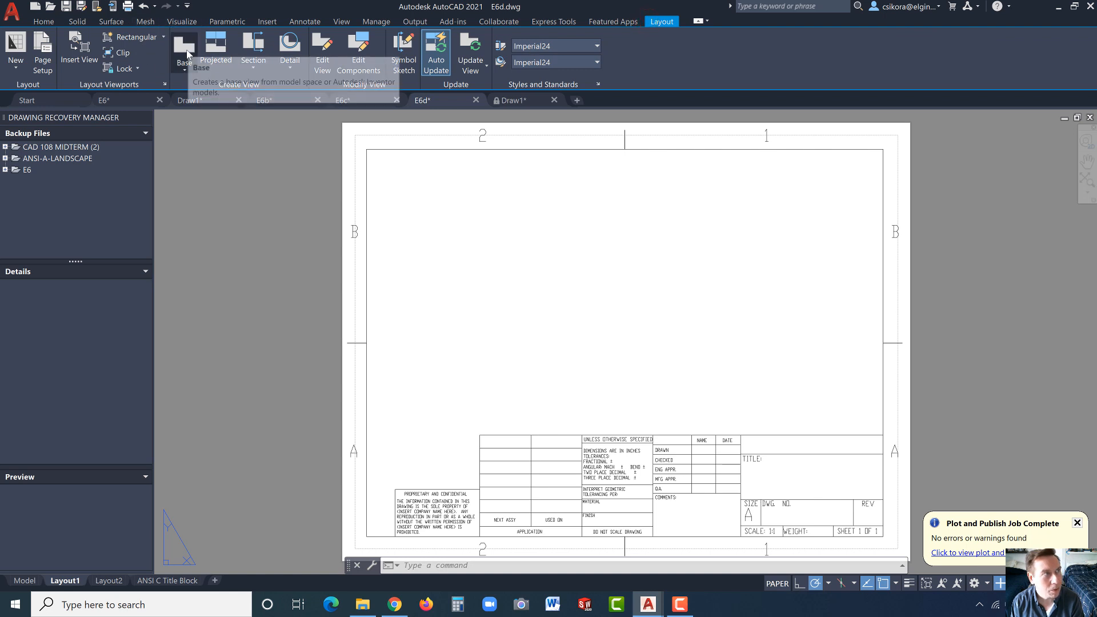
left_click(188, 67)
left_click(220, 87)
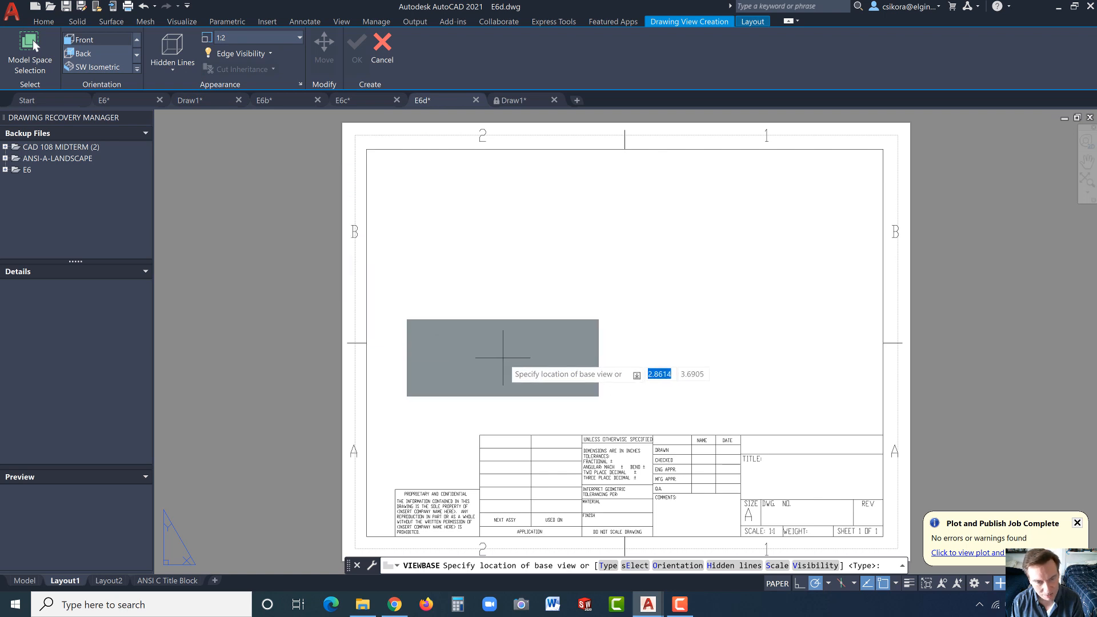
left_click(492, 367)
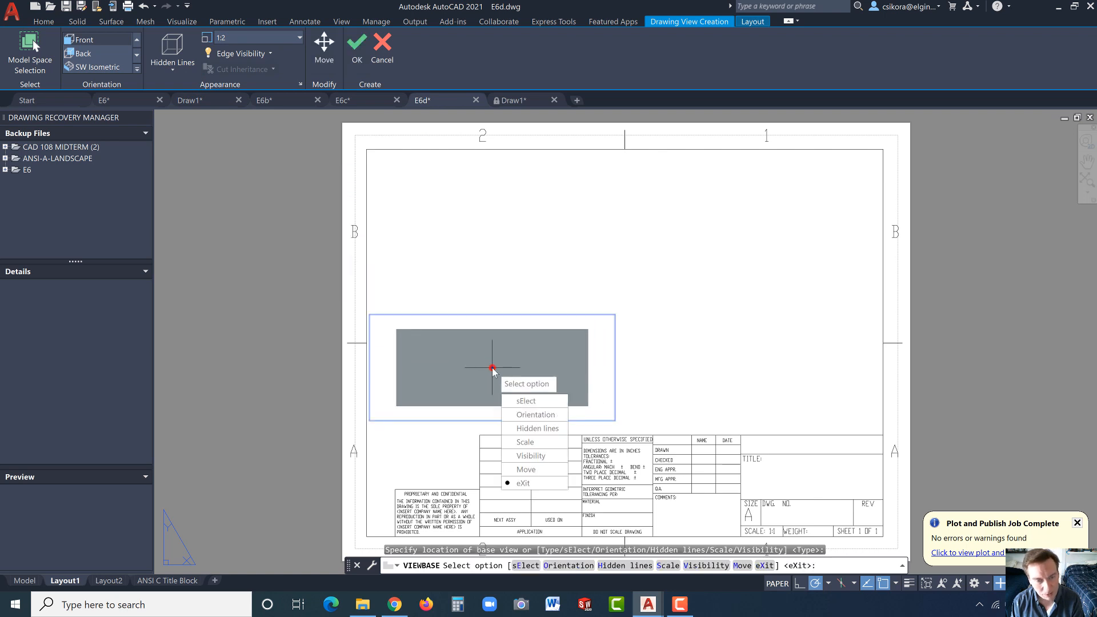
left_click(526, 415)
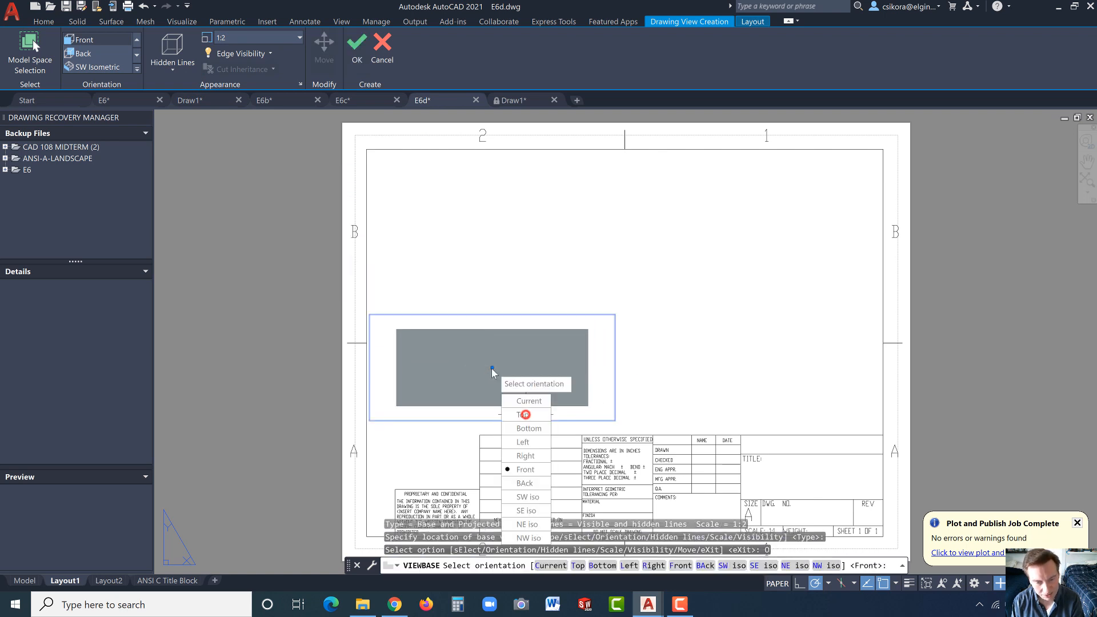
left_click(519, 415)
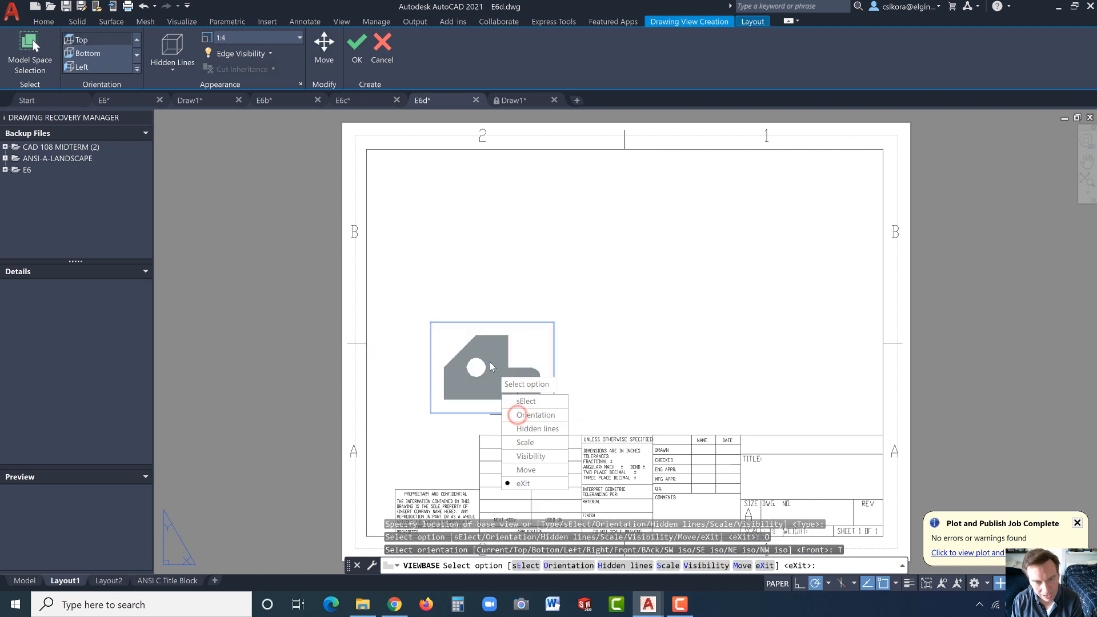
left_click(510, 484)
- Project a view above the base view, an isometric view at the sheet's upper right, and a side view to its right
left_click(495, 268)
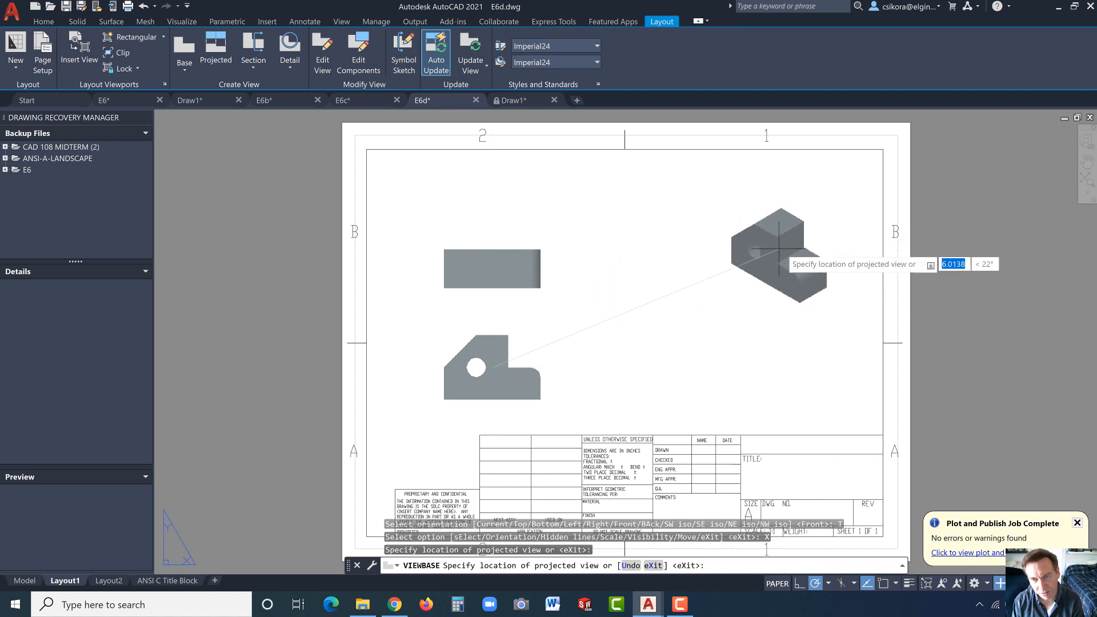
left_click(777, 250)
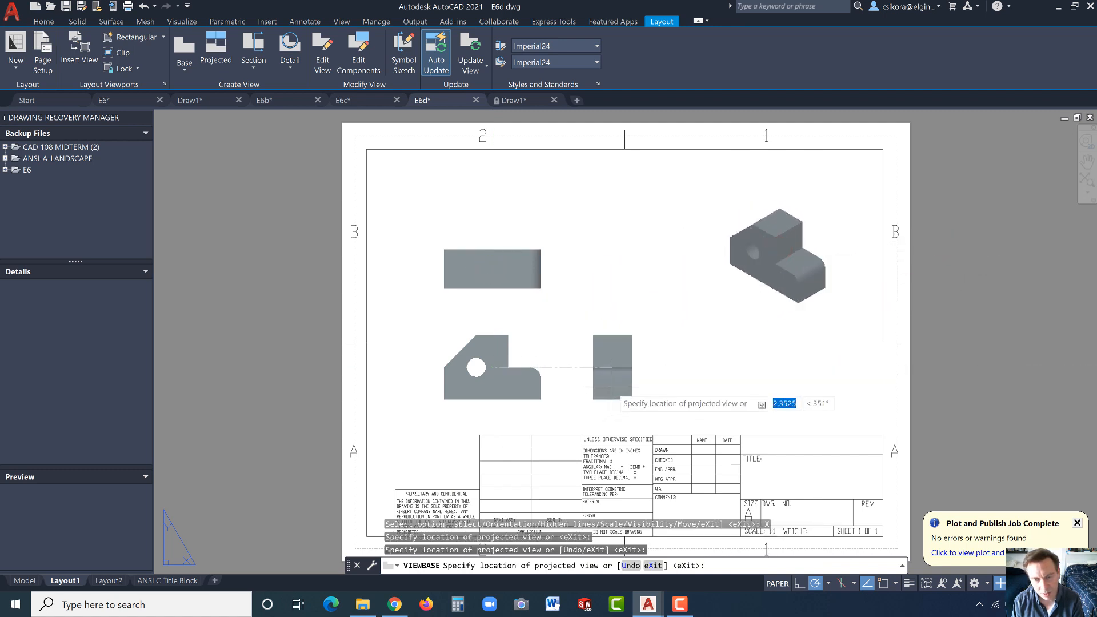
left_click(621, 385)
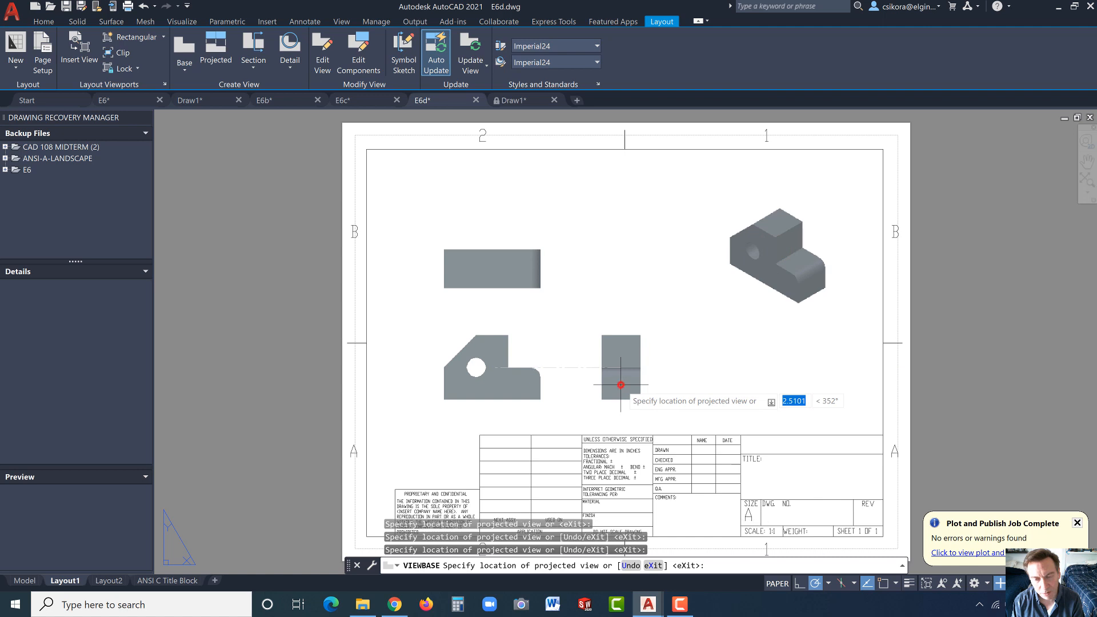
right_click(648, 375)
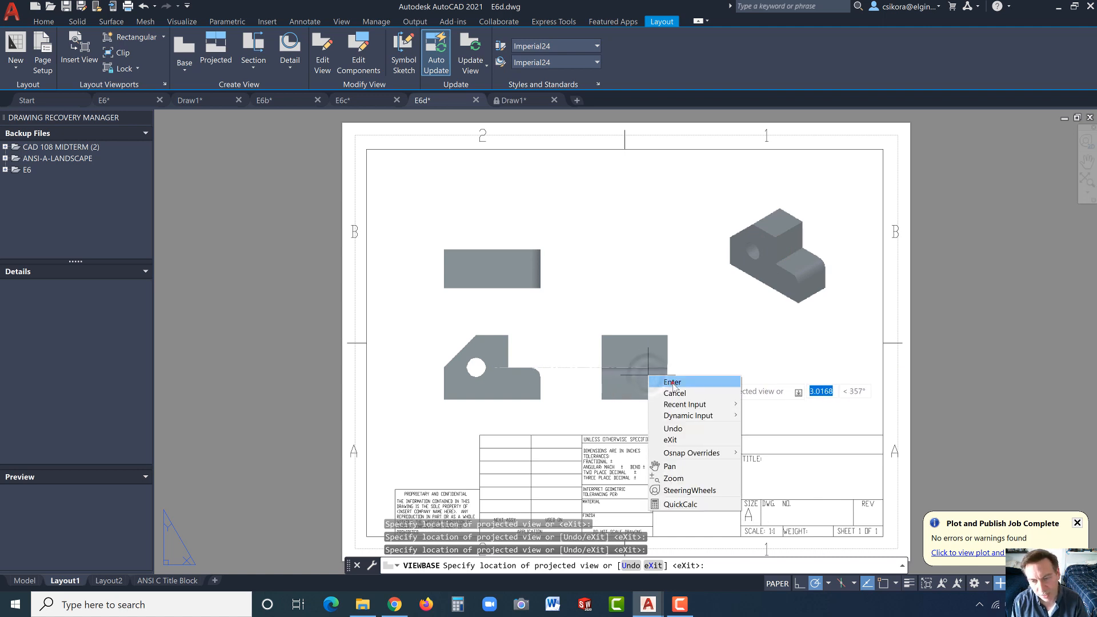
left_click(672, 382)
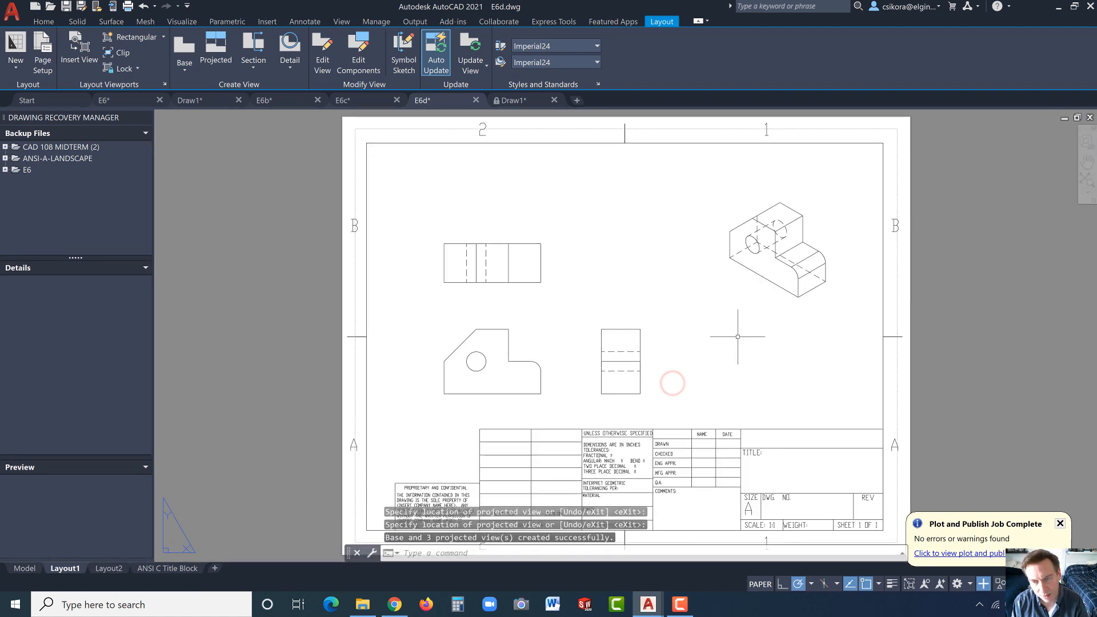
- Change the isometric view's display style to shaded with visible lines
double_click(771, 290)
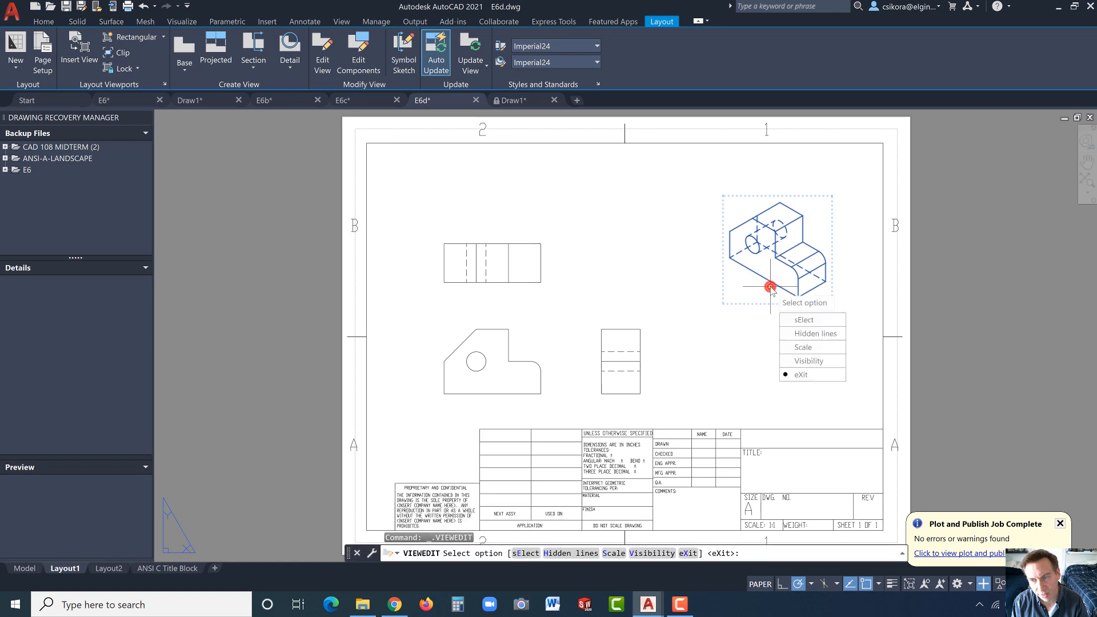
left_click(801, 334)
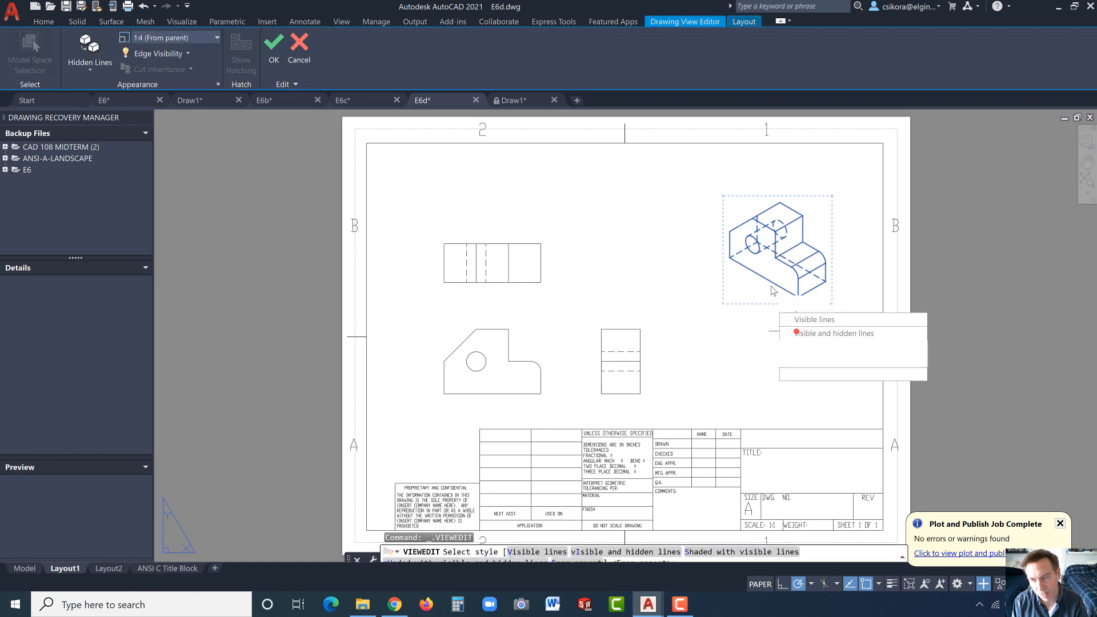
left_click(811, 347)
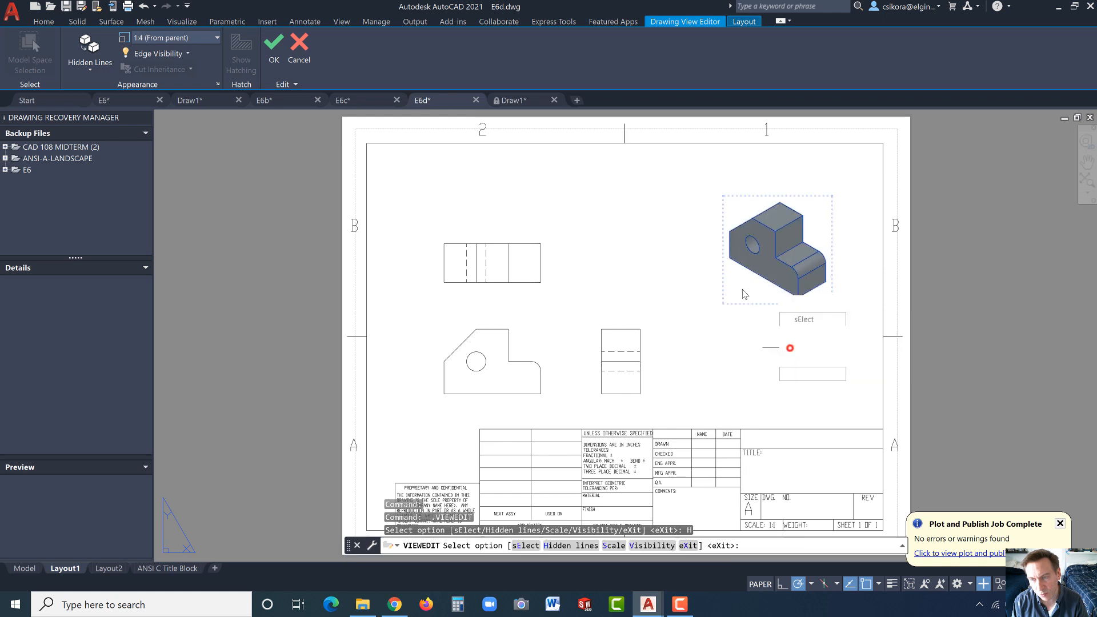
key("Escape")
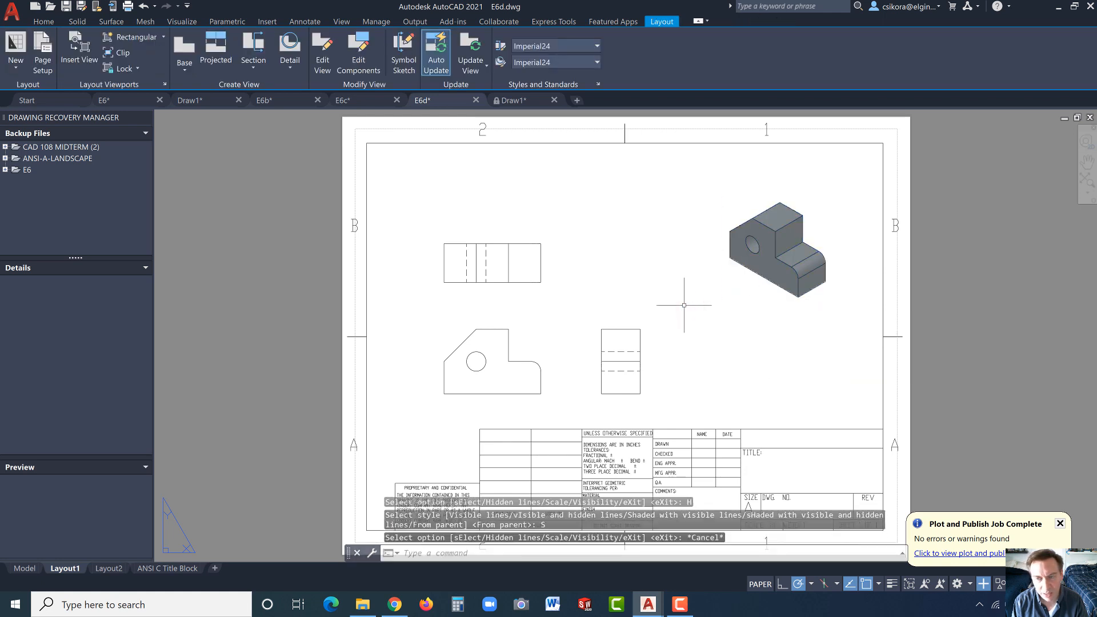